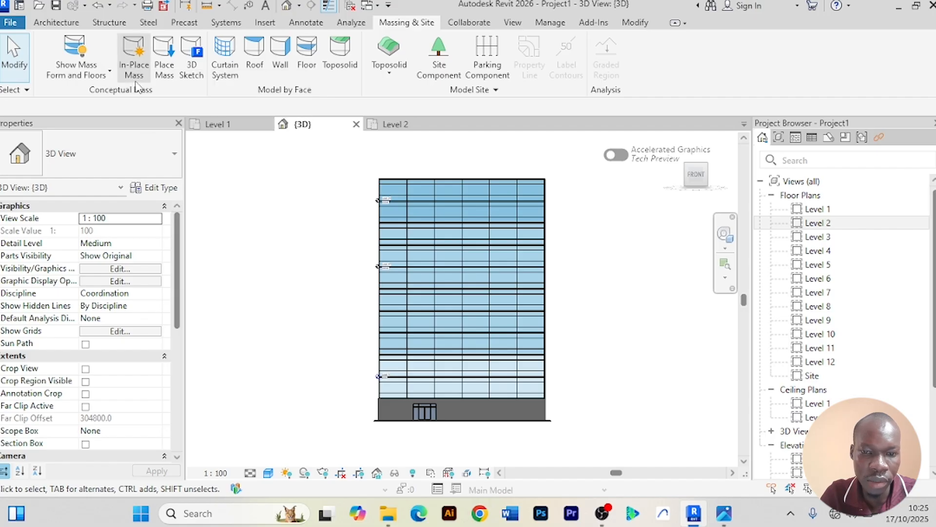
Step: Start a new in-place mass named Mass 1, dismissing the reminder to save the project
{"action": "left_click", "coordinate": [138, 61]}
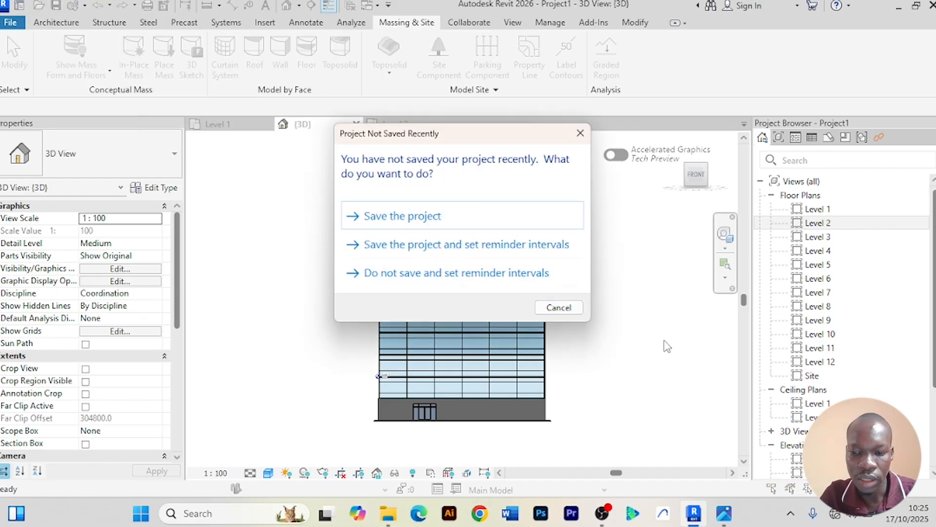
{"action": "left_click", "coordinate": [574, 308]}
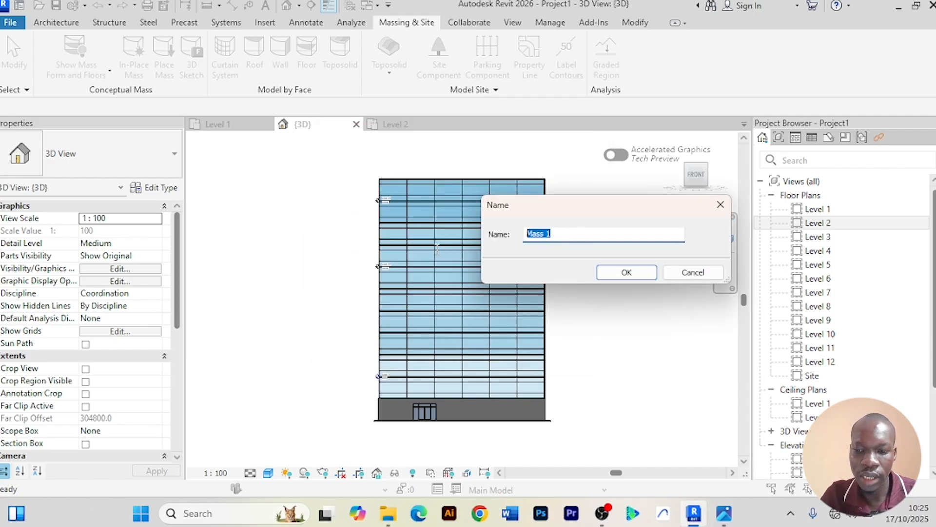
{"action": "left_click", "coordinate": [624, 274]}
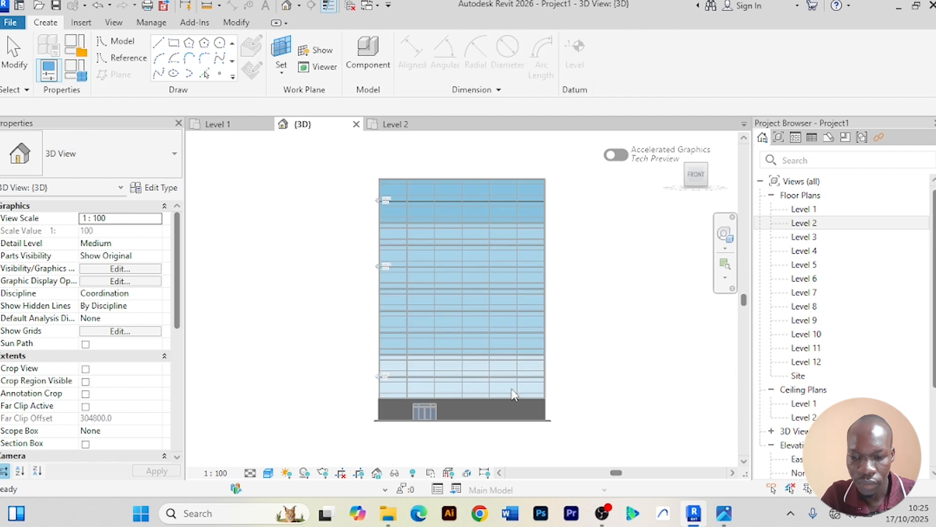
Step: Set the work plane to a glazed curtain panel on the front facade and return to the front view
{"action": "left_click", "coordinate": [280, 77]}
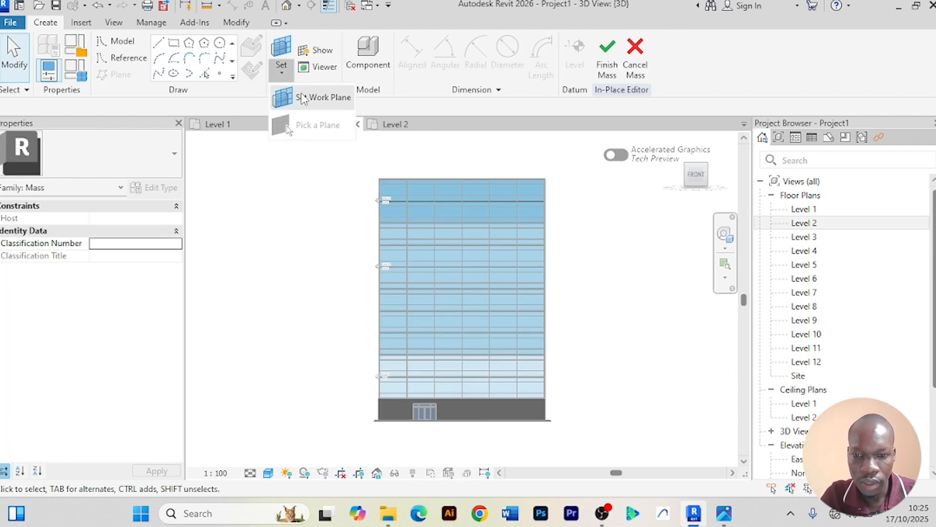
{"action": "left_click", "coordinate": [319, 101]}
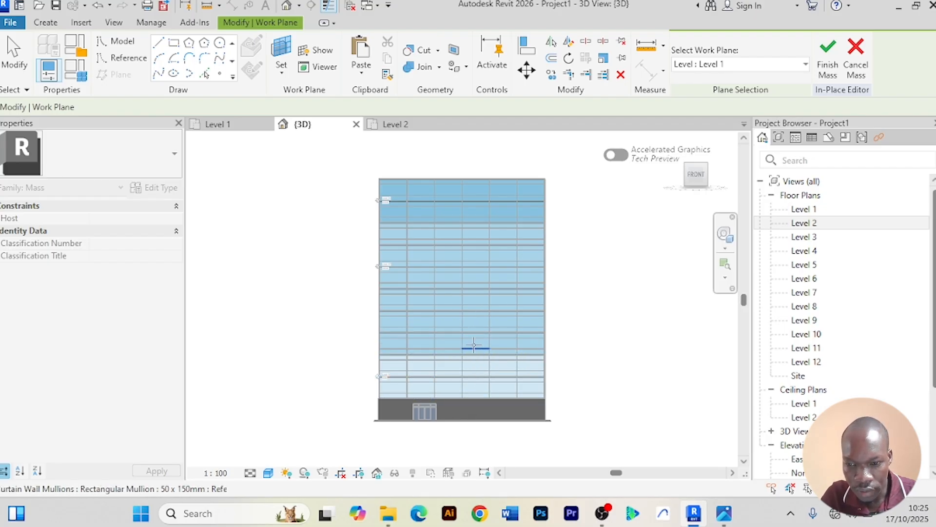
{"action": "scroll", "coordinate": [474, 344], "scroll_direction": "up", "scroll_amount": 3}
{"action": "scroll", "coordinate": [470, 340], "scroll_direction": "down", "scroll_amount": 3}
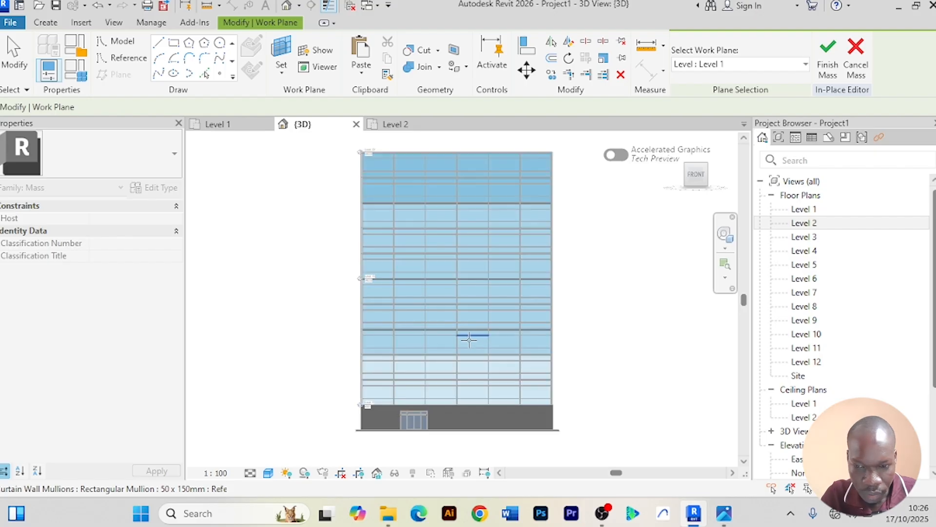
{"action": "mouse_move", "coordinate": [469, 340]}
{"action": "middle_mouse_down", "text": "shift"}
{"action": "mouse_move", "coordinate": [468, 366]}
{"action": "mouse_move", "coordinate": [470, 352]}
{"action": "middle_mouse_up", "text": "shift"}
{"action": "scroll", "coordinate": [471, 343], "scroll_direction": "up", "scroll_amount": 3}
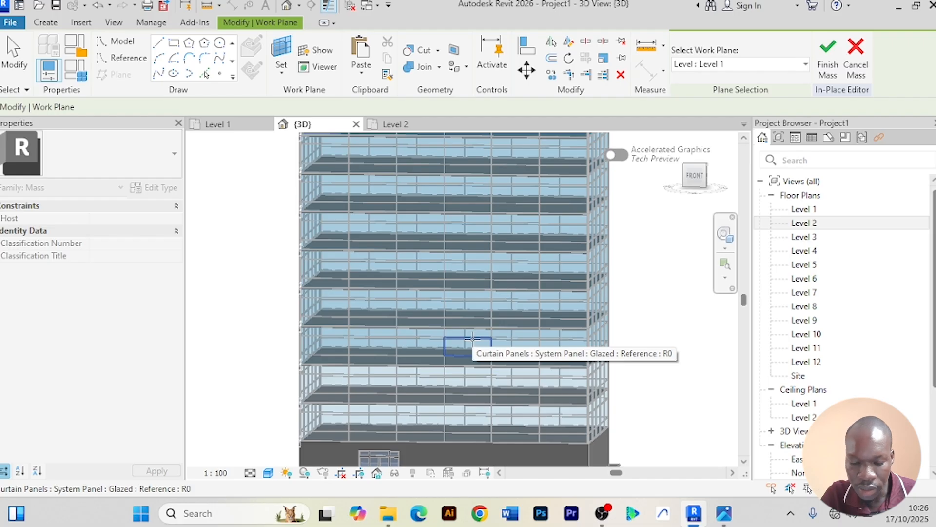
{"action": "key", "text": "Escape"}
{"action": "scroll", "coordinate": [473, 338], "scroll_direction": "down", "scroll_amount": 4}
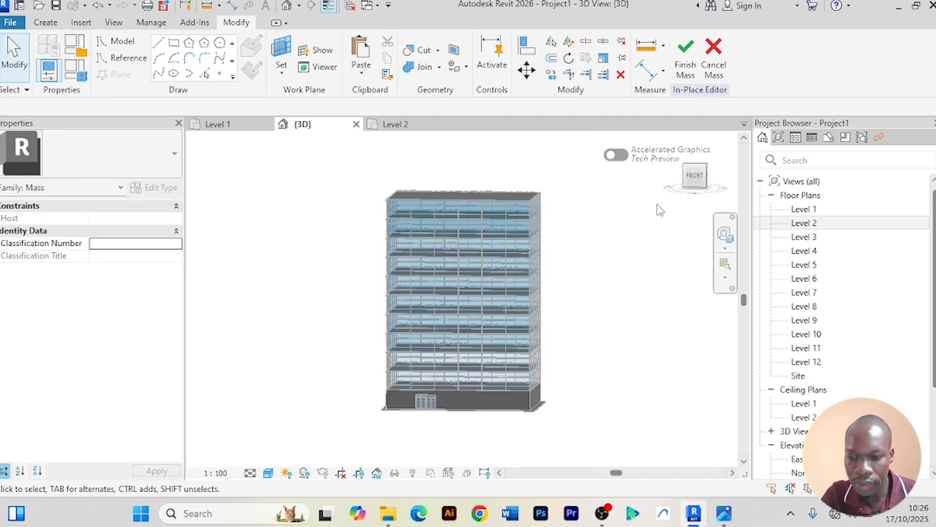
{"action": "left_click", "coordinate": [695, 183]}
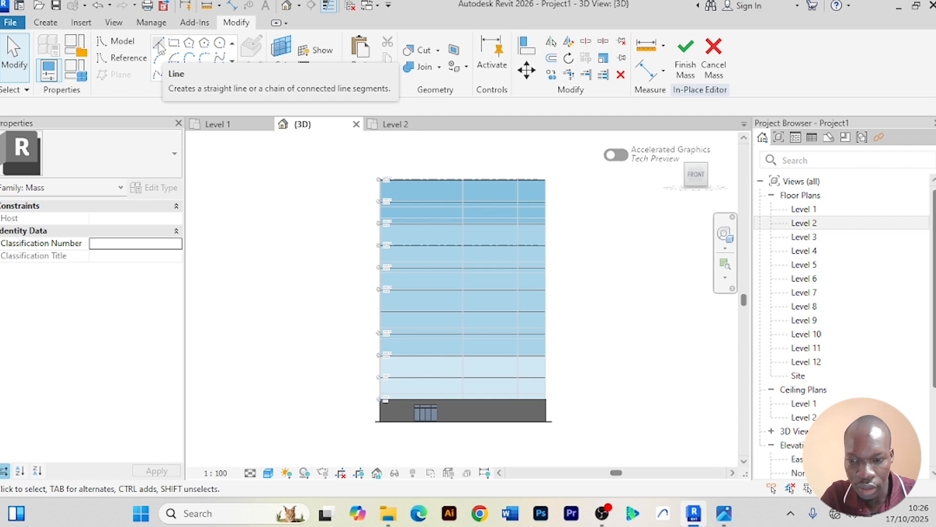
Step: Switch to the reference image ONWARD KARIKA.jpeg to examine the facade's shape, and return to Revit
{"action": "key", "text": "alt+Tab"}
{"action": "key", "text": "alt+Tab"}
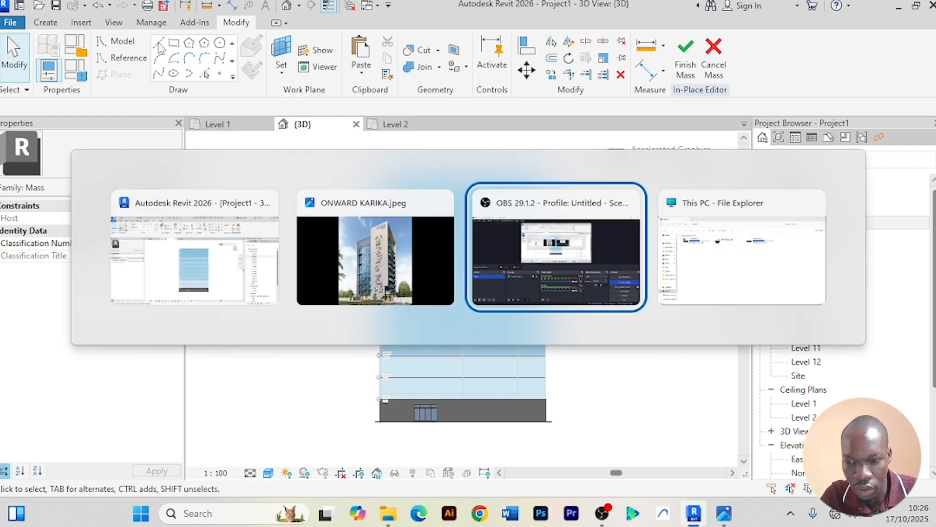
{"action": "key", "text": "alt+Tab"}
{"action": "key", "text": "alt+Tab"}
{"action": "key", "text": "alt+Tab"}
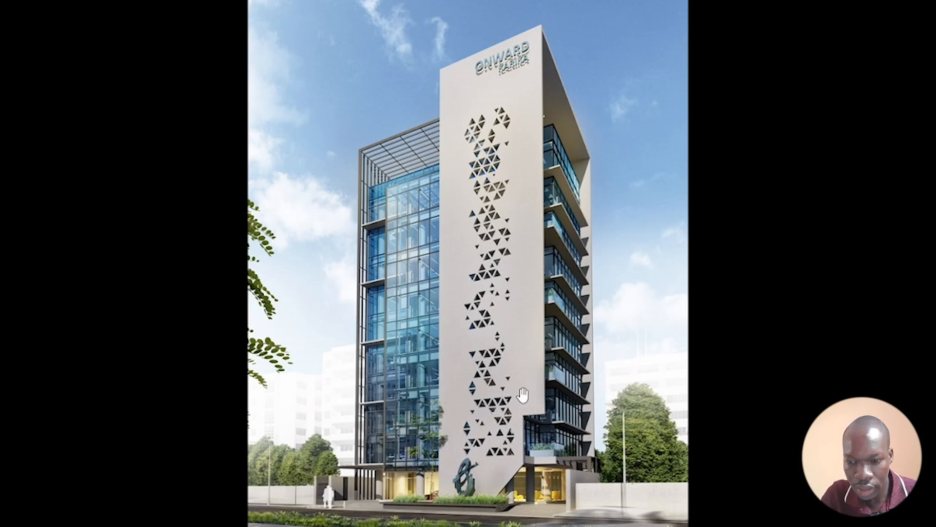
{"action": "key", "text": "alt+Tab"}
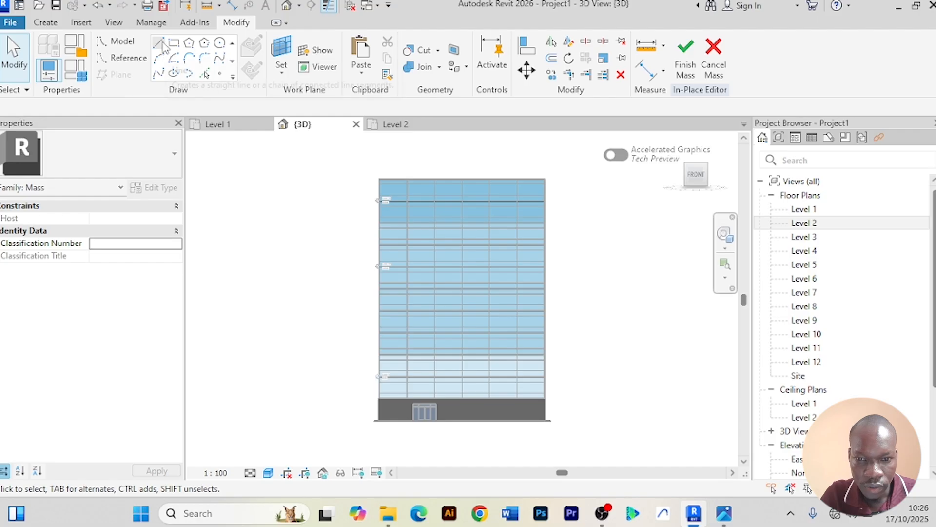
Step: Sketch a line chain about 47000 mm up from the facade's base midpoint, across beyond the building's right edge, and down to Level 2
{"action": "left_click", "coordinate": [162, 45]}
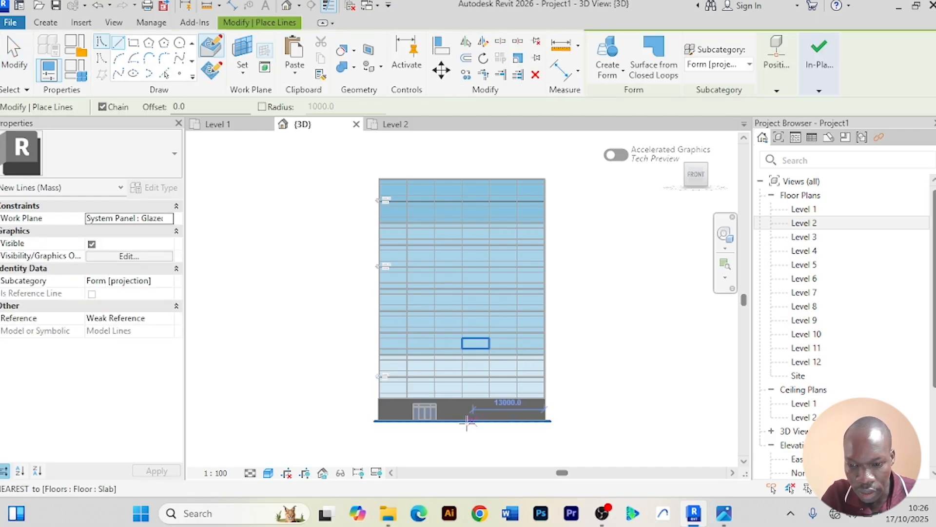
{"action": "left_click", "coordinate": [462, 420]}
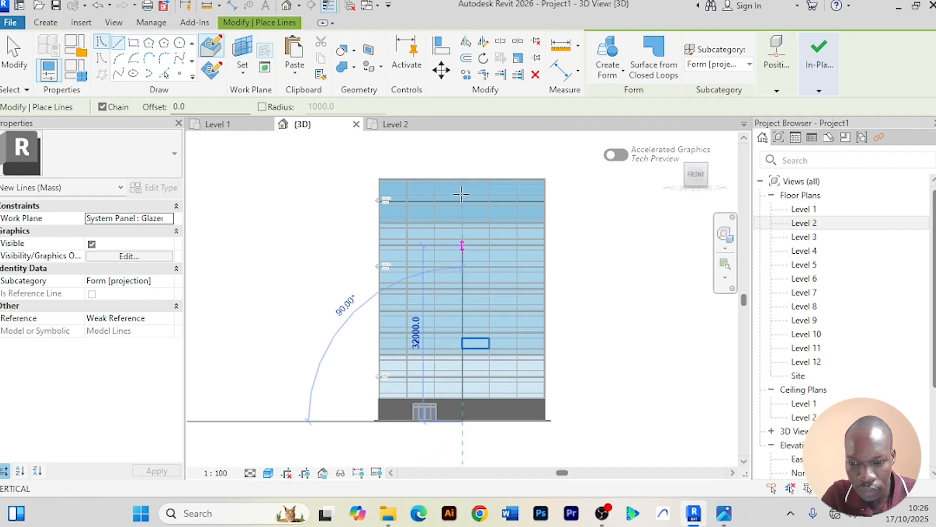
{"action": "left_click", "coordinate": [461, 162]}
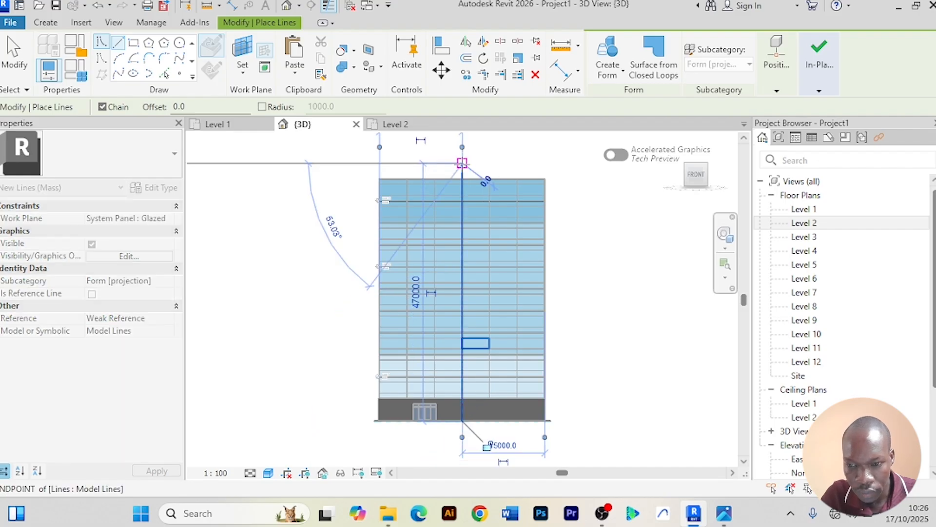
{"action": "left_click", "coordinate": [562, 162]}
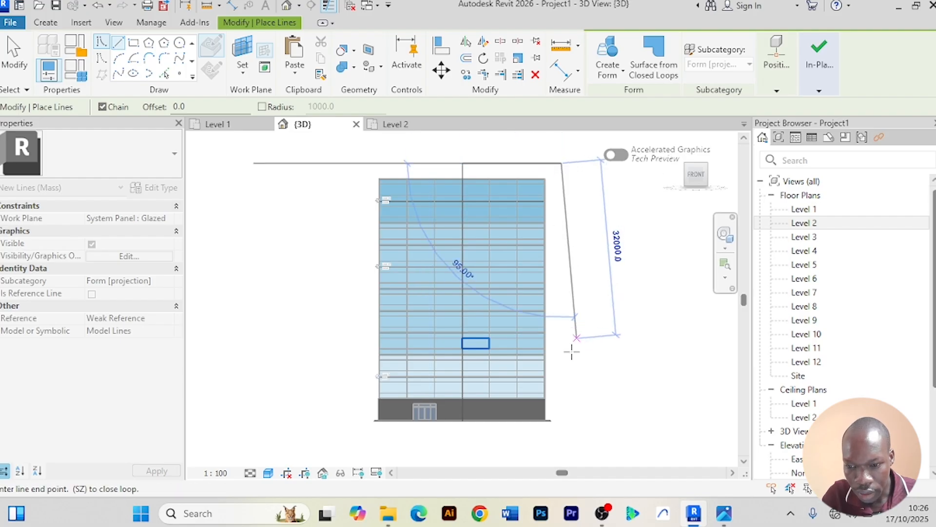
{"action": "left_click", "coordinate": [561, 397]}
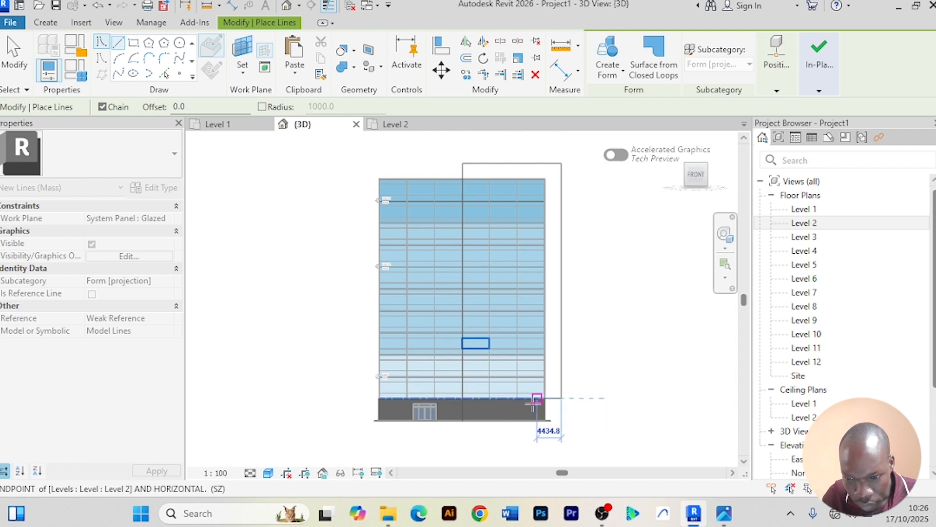
Step: Continue the chain about 4435 mm inward, 4000 down, 4000 inward, 2000 down, and 9565 across to below the first vertical line
{"action": "left_click", "coordinate": [536, 399]}
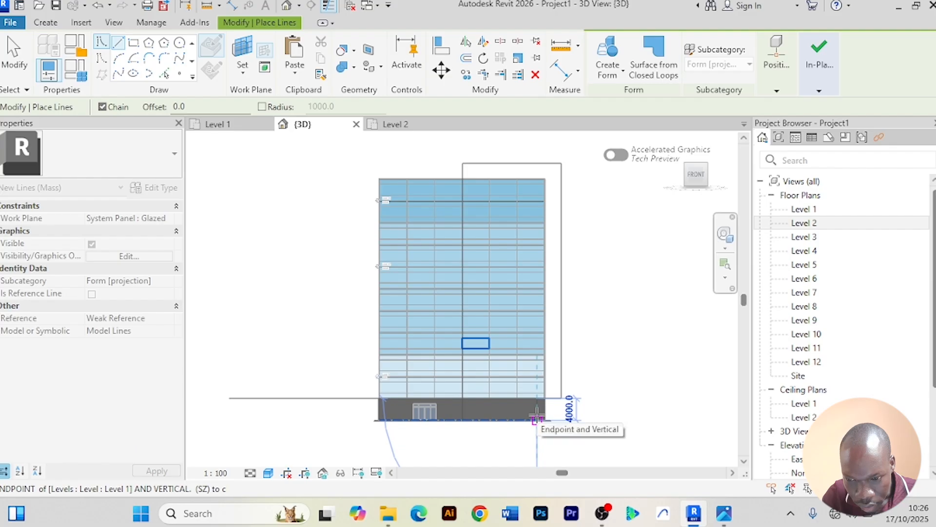
{"action": "left_click", "coordinate": [537, 418]}
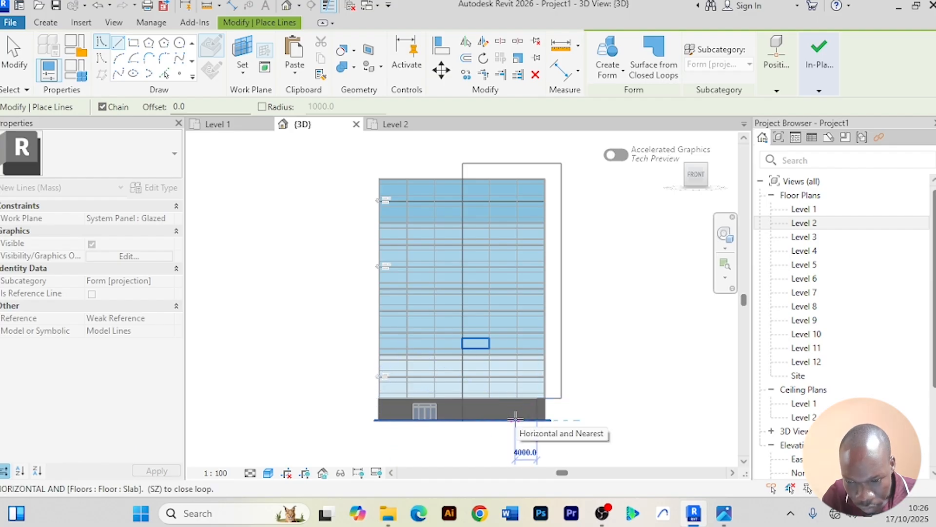
{"action": "left_click", "coordinate": [515, 419]}
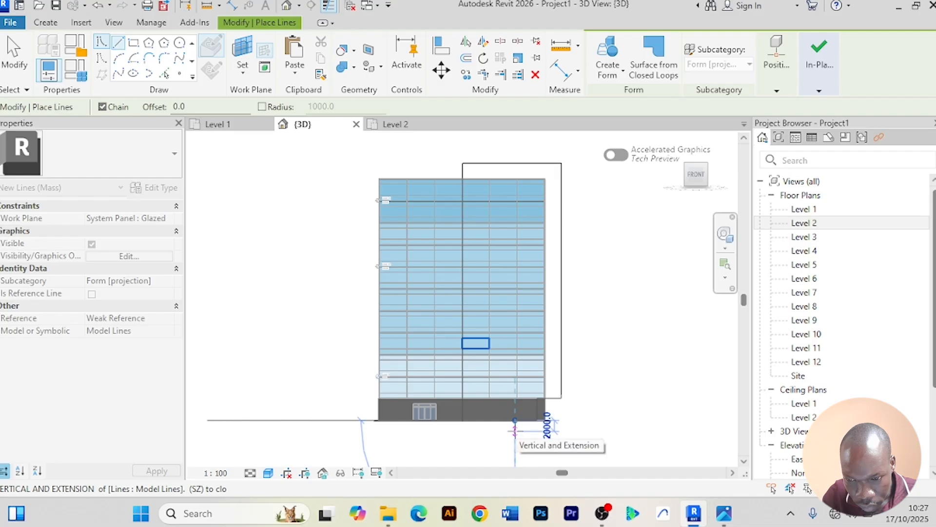
{"action": "left_click", "coordinate": [515, 431]}
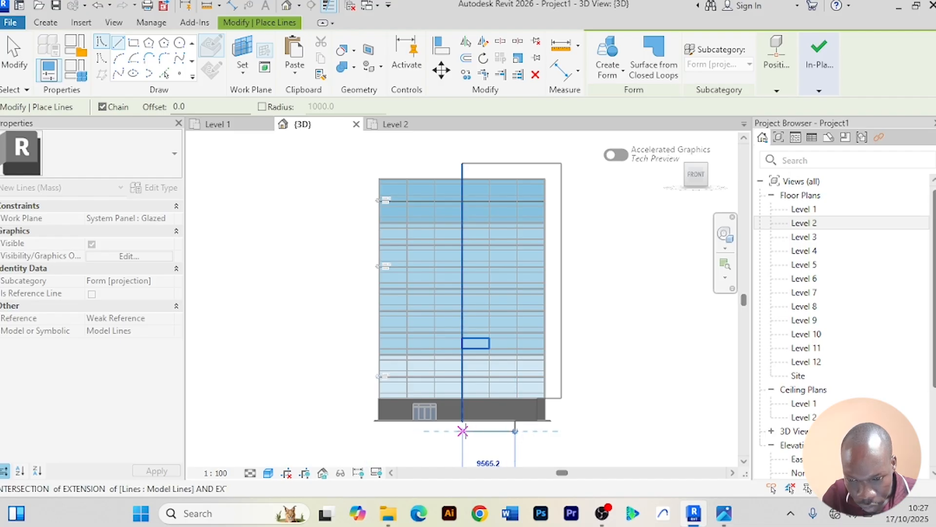
{"action": "left_click", "coordinate": [462, 431]}
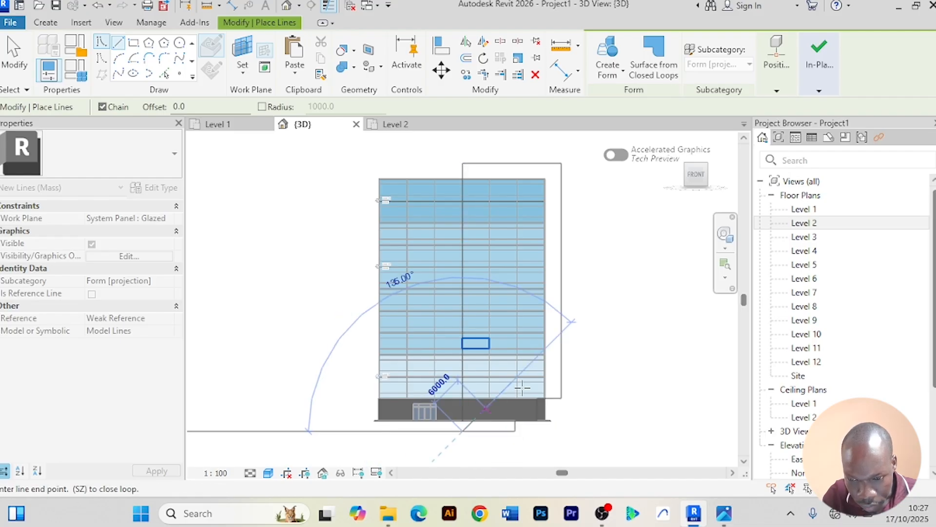
{"action": "right_click", "coordinate": [609, 325]}
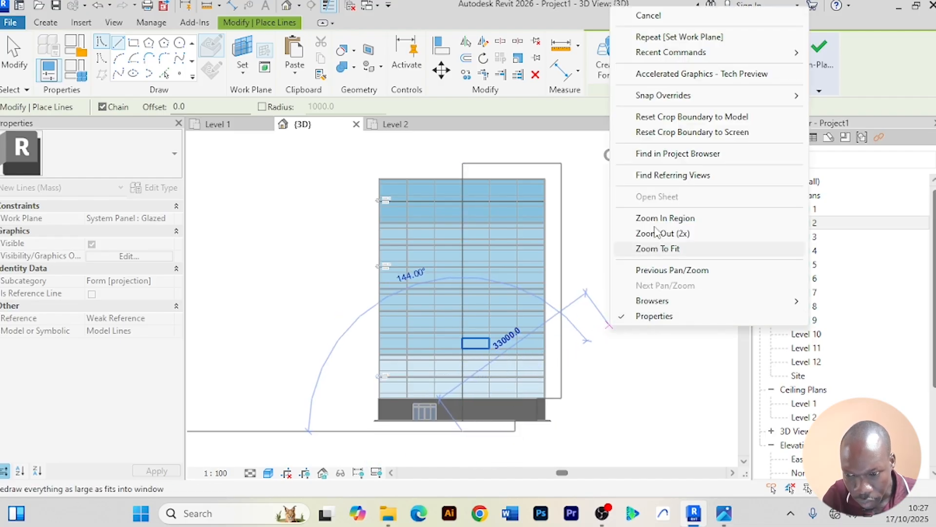
{"action": "left_click", "coordinate": [657, 17]}
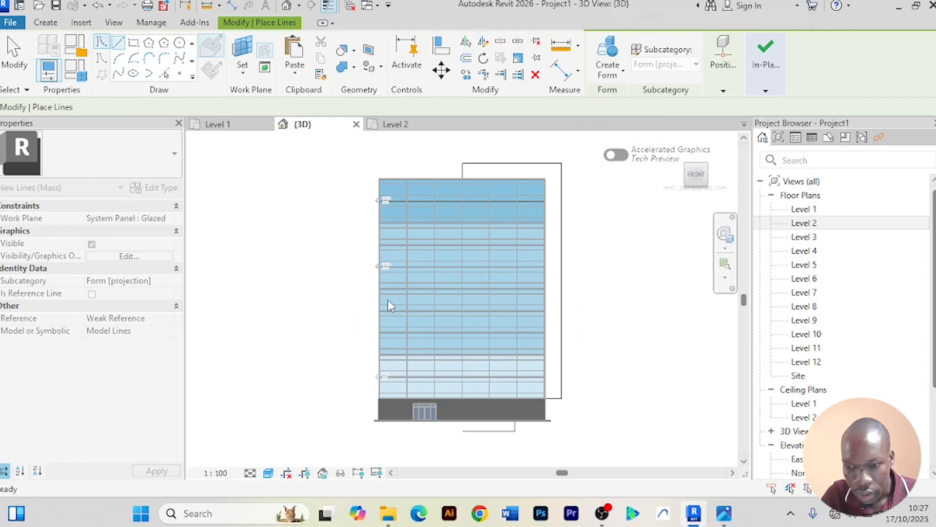
Step: Extend the profile's long vertical line to a corner with the lowest horizontal line, closing the outline
{"action": "left_click", "coordinate": [483, 75]}
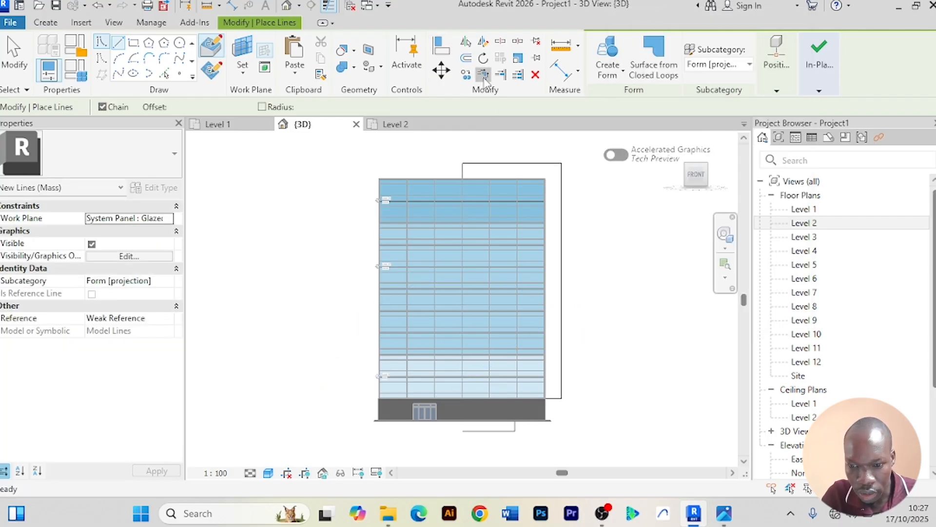
{"action": "left_click", "coordinate": [461, 397]}
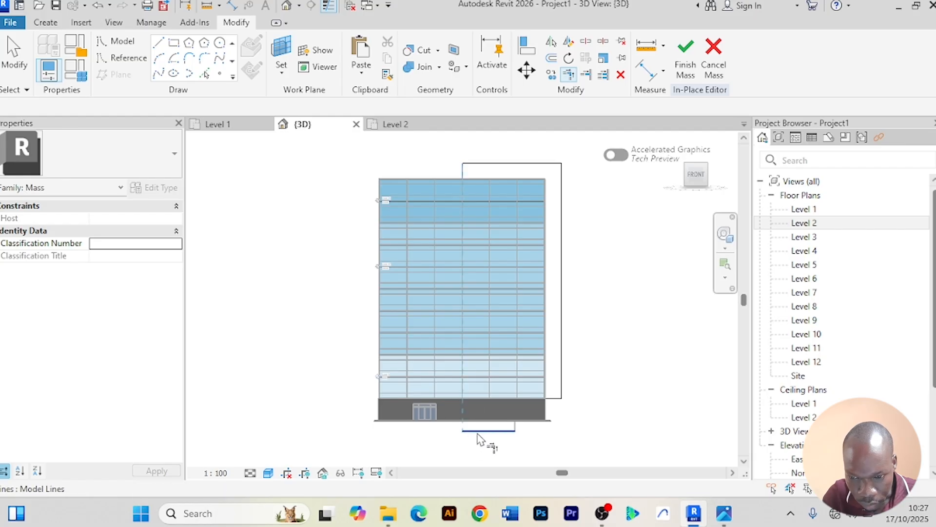
{"action": "left_click", "coordinate": [478, 432]}
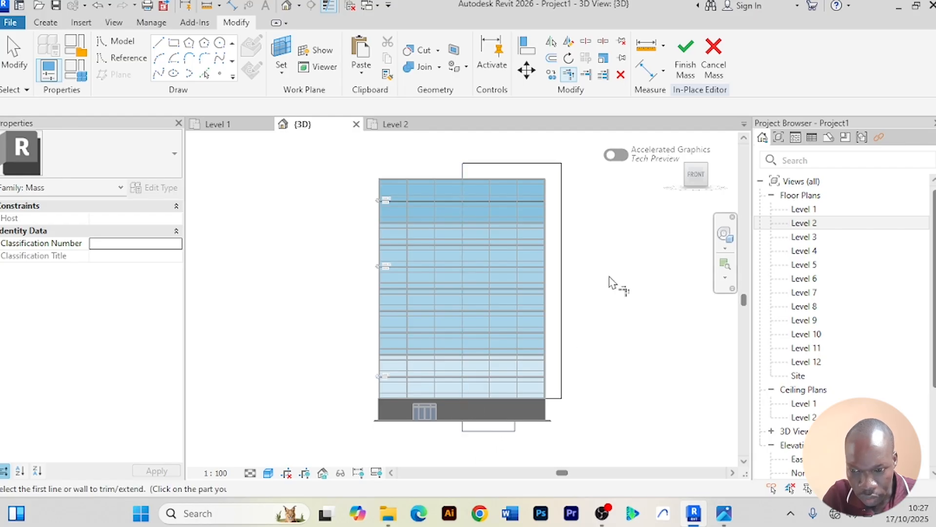
{"action": "right_click", "coordinate": [619, 215]}
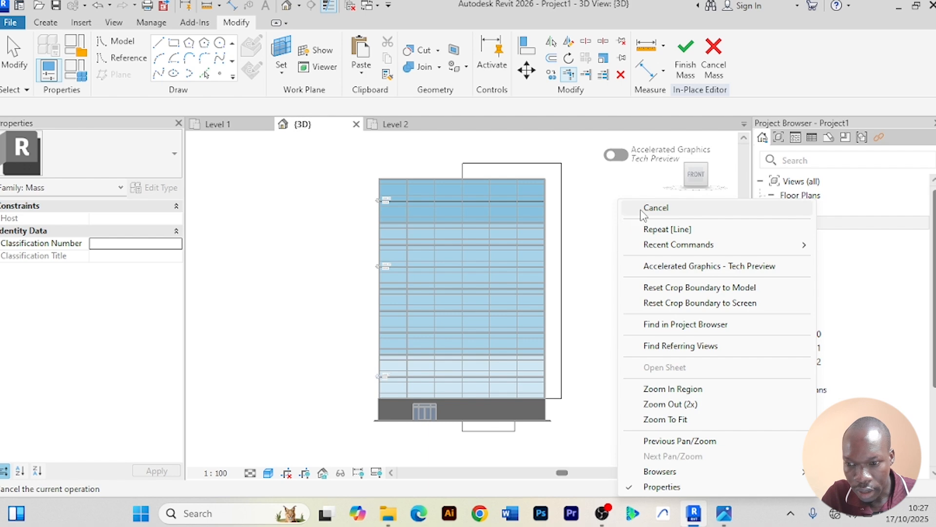
{"action": "left_click", "coordinate": [639, 207]}
{"action": "right_click", "coordinate": [621, 209]}
{"action": "left_click", "coordinate": [646, 191]}
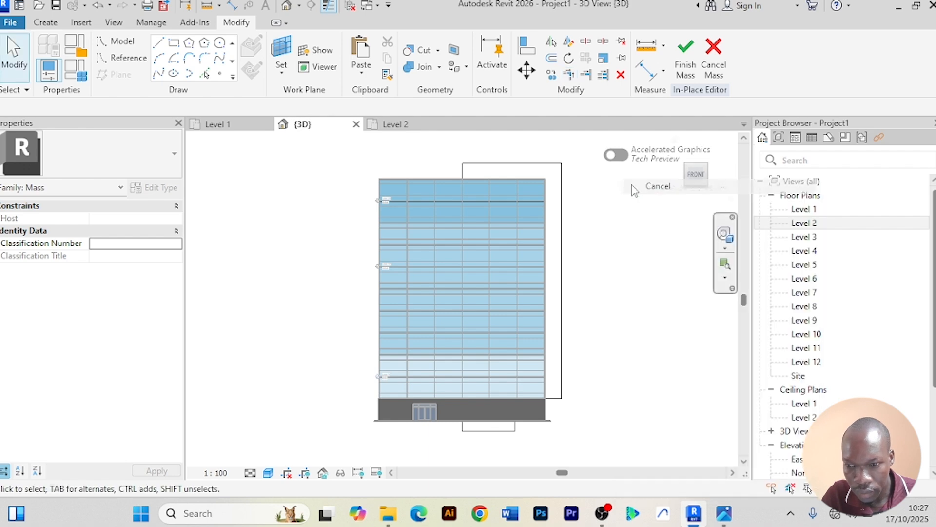
Step: Create a solid form from the whole closed outline and finish the in-place mass
{"action": "key", "text": "Tab"}
{"action": "left_click", "coordinate": [563, 186]}
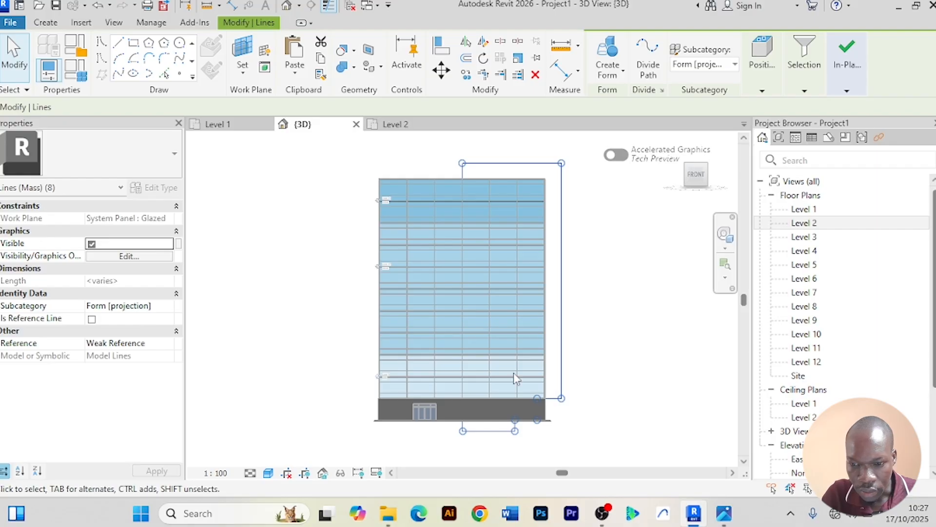
{"action": "left_click", "coordinate": [626, 75]}
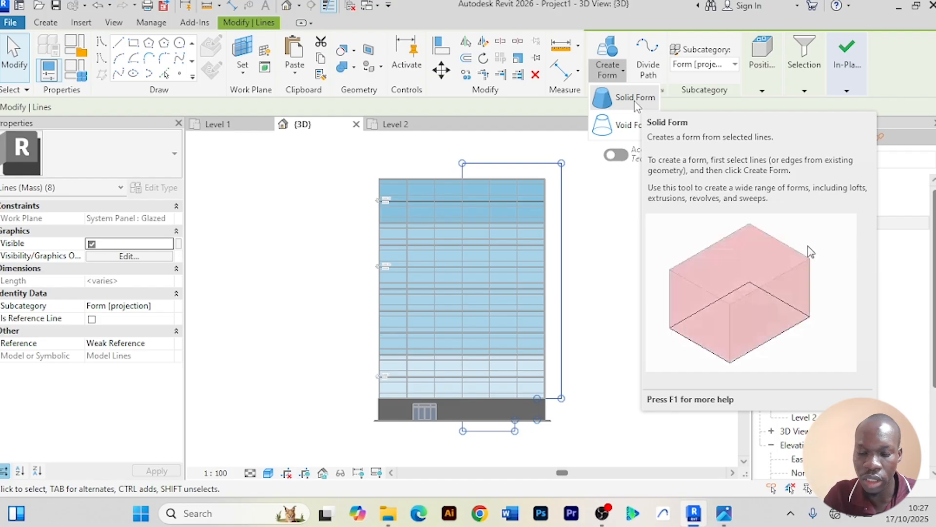
{"action": "left_click", "coordinate": [634, 100]}
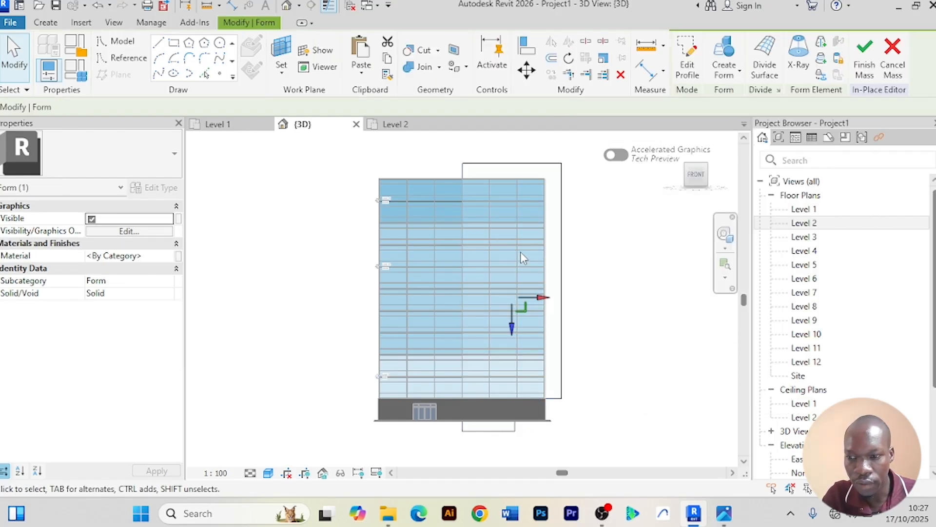
{"action": "left_click", "coordinate": [861, 53]}
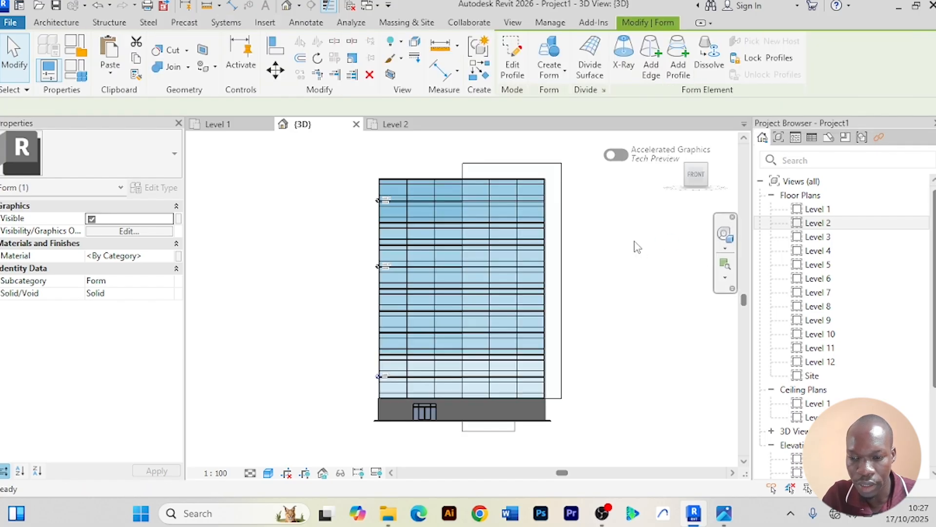
Step: Stretch the in-place mass outward past the building's rear and front faces, and deselect it
{"action": "middle_click_drag", "start_coordinate": [613, 290], "coordinate": [428, 382], "text": "shift"}
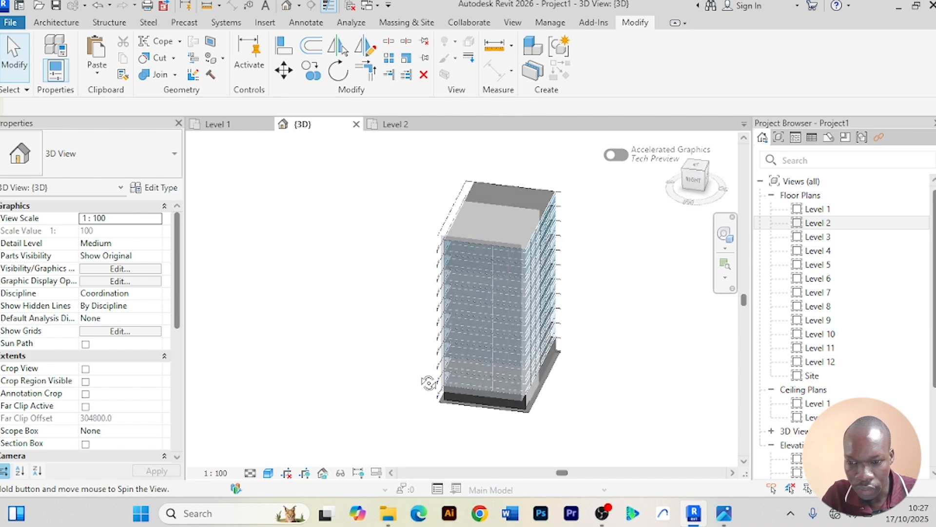
{"action": "left_click", "coordinate": [530, 243]}
{"action": "middle_click_drag", "start_coordinate": [617, 341], "coordinate": [641, 295], "text": "shift"}
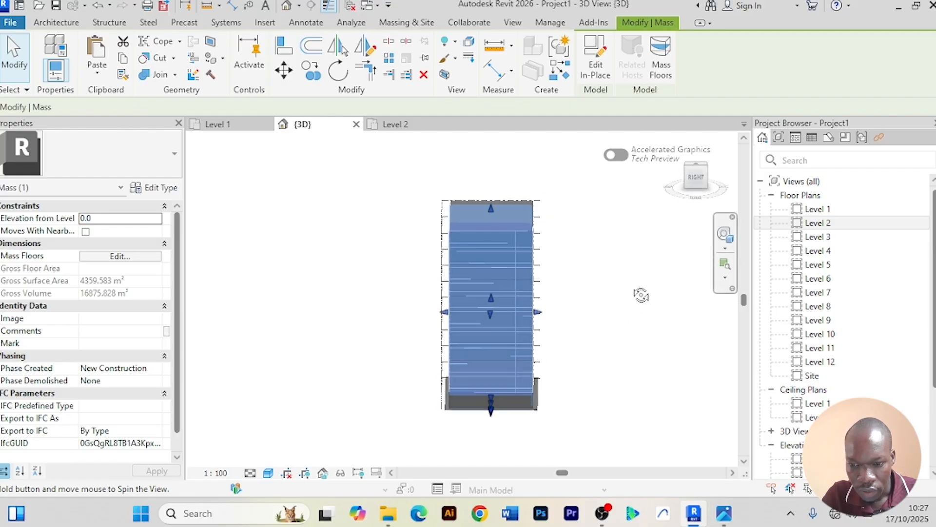
{"action": "scroll", "coordinate": [561, 315], "scroll_direction": "up", "scroll_amount": 3}
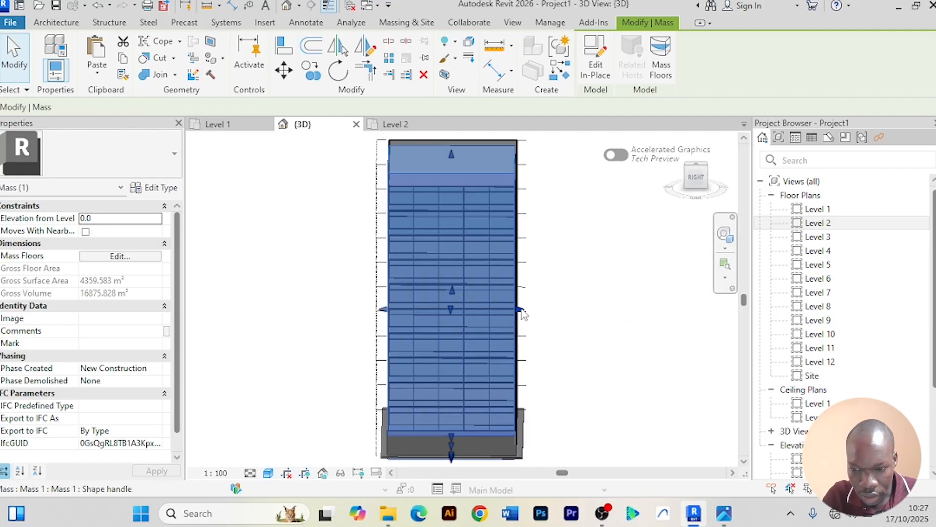
{"action": "left_click_drag", "start_coordinate": [521, 312], "coordinate": [531, 310]}
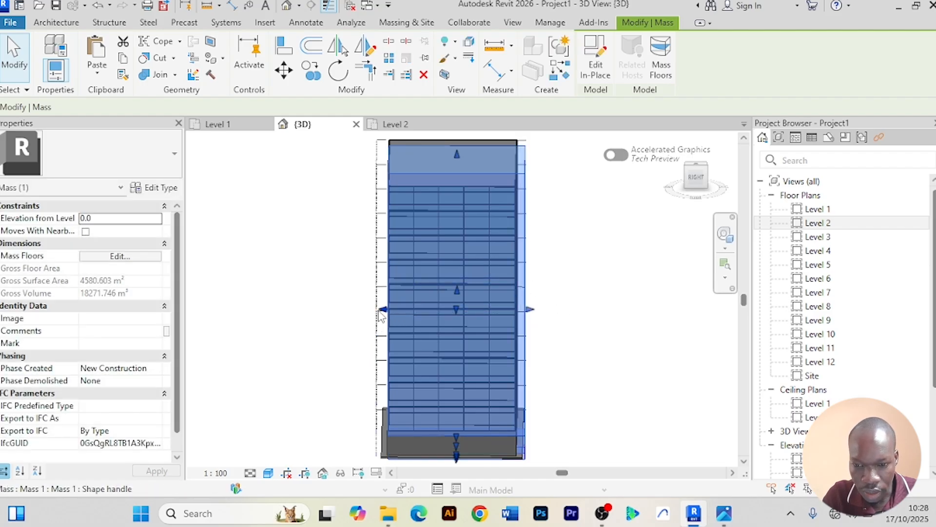
{"action": "left_click_drag", "start_coordinate": [379, 313], "coordinate": [377, 311]}
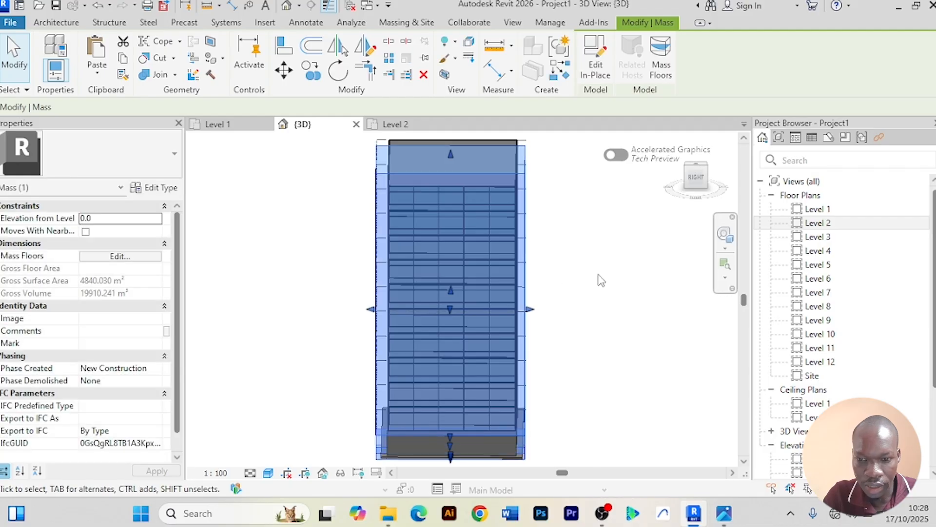
{"action": "mouse_move", "coordinate": [347, 299]}
{"action": "middle_mouse_down", "text": "shift"}
{"action": "mouse_move", "coordinate": [466, 341]}
{"action": "mouse_move", "coordinate": [605, 317]}
{"action": "mouse_move", "coordinate": [620, 368]}
{"action": "mouse_move", "coordinate": [593, 423]}
{"action": "mouse_move", "coordinate": [390, 371]}
{"action": "mouse_move", "coordinate": [372, 345]}
{"action": "mouse_move", "coordinate": [372, 313]}
{"action": "mouse_move", "coordinate": [324, 322]}
{"action": "mouse_move", "coordinate": [340, 340]}
{"action": "mouse_move", "coordinate": [351, 302]}
{"action": "middle_mouse_up", "text": "shift"}
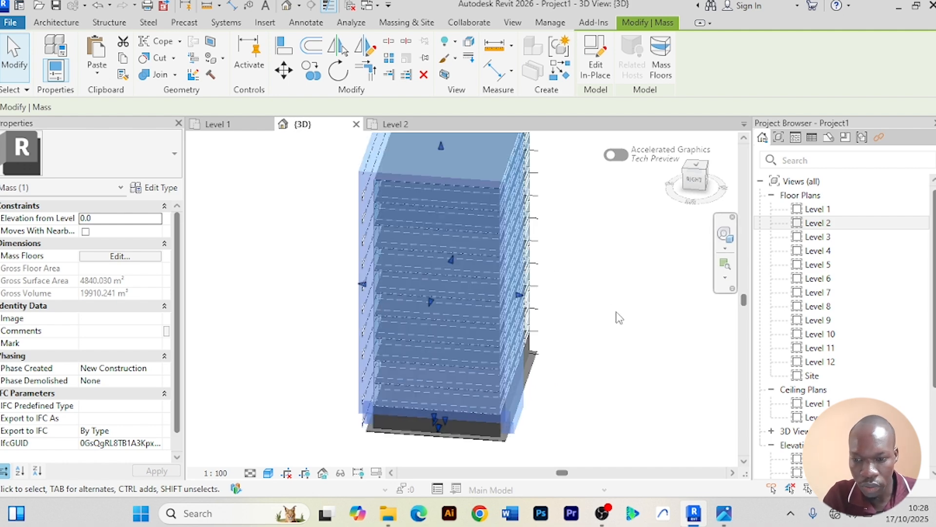
{"action": "middle_click_drag", "start_coordinate": [616, 313], "coordinate": [629, 279], "text": "shift"}
{"action": "middle_click_drag", "start_coordinate": [387, 339], "coordinate": [558, 320], "text": "shift"}
{"action": "left_click", "coordinate": [610, 296]}
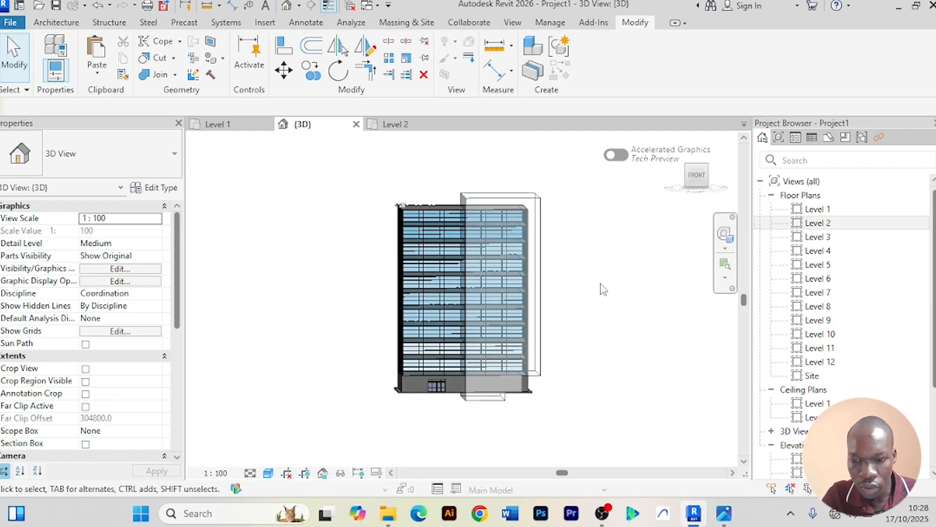
Step: Create a wall by face on the mass's front face using the Basic Wall type "wall wall 200mm"
{"action": "middle_click_drag", "start_coordinate": [603, 289], "coordinate": [602, 293], "text": "shift"}
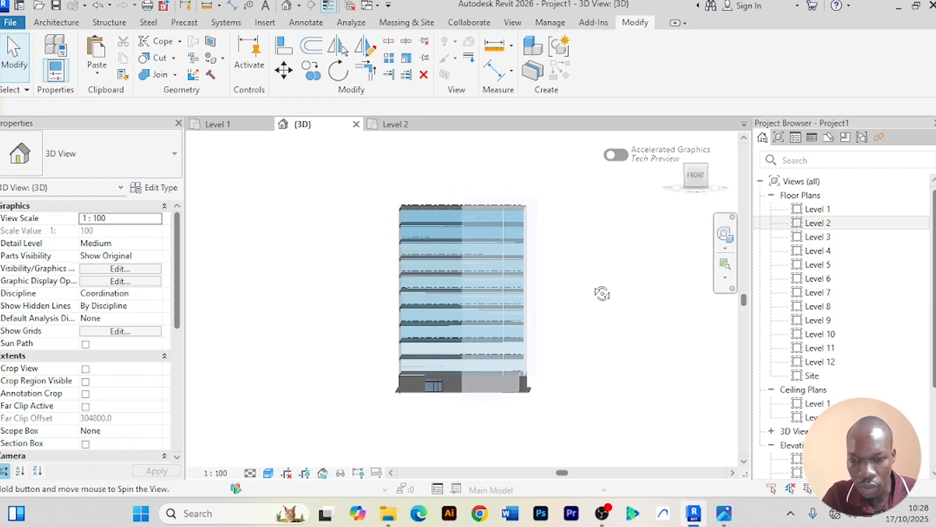
{"action": "left_click", "coordinate": [419, 23]}
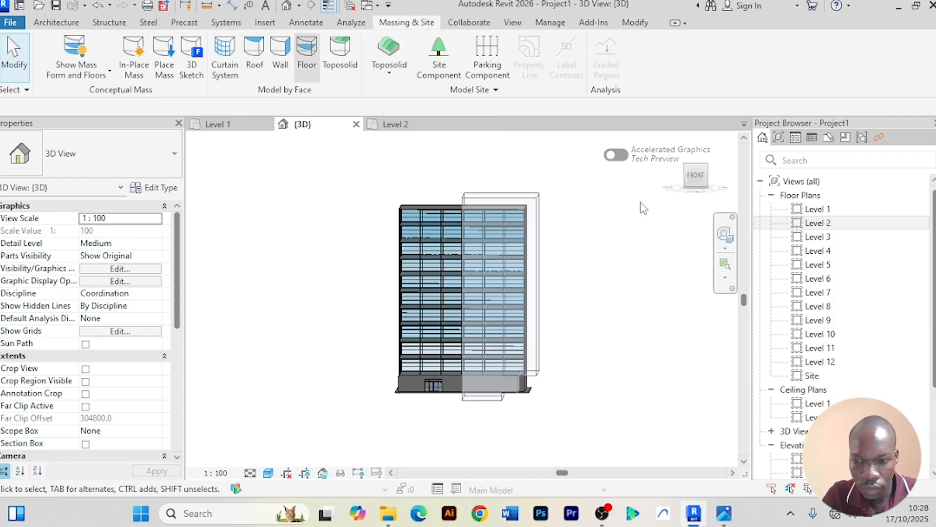
{"action": "left_click", "coordinate": [530, 202]}
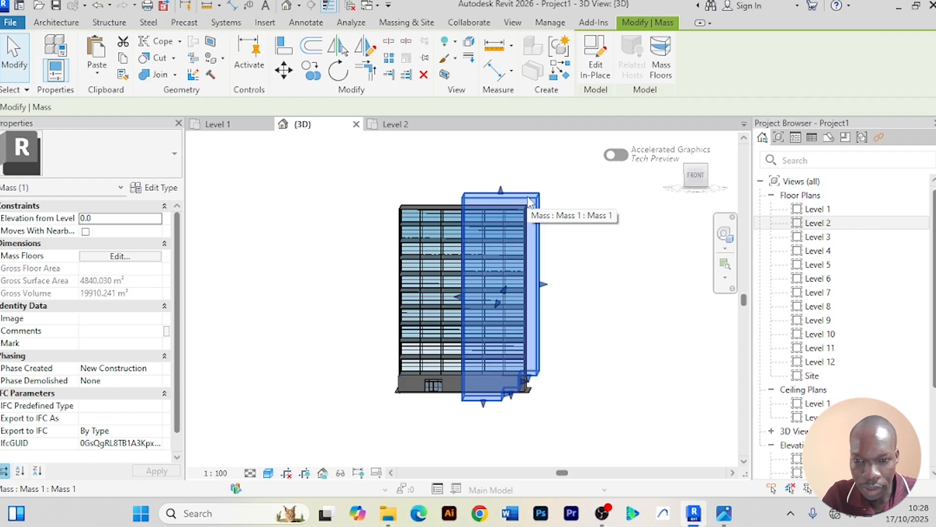
{"action": "left_click", "coordinate": [392, 23]}
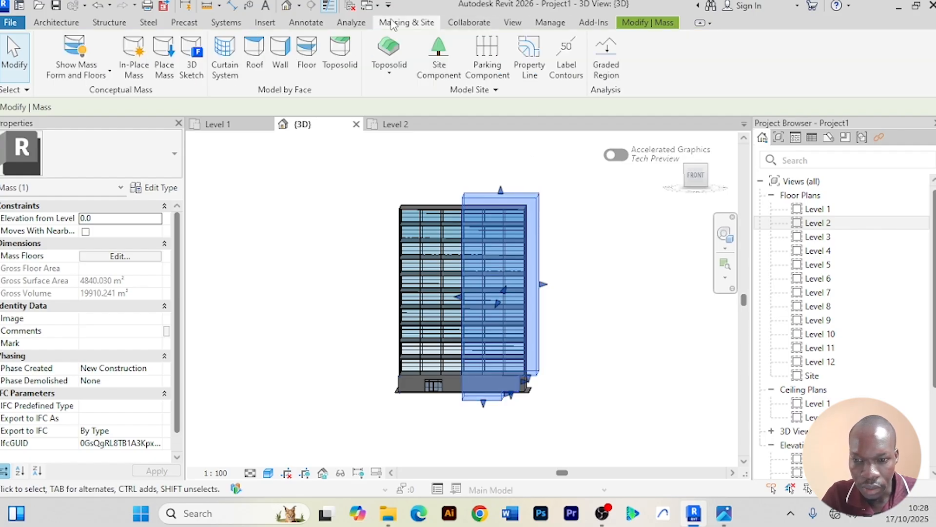
{"action": "left_click", "coordinate": [281, 71]}
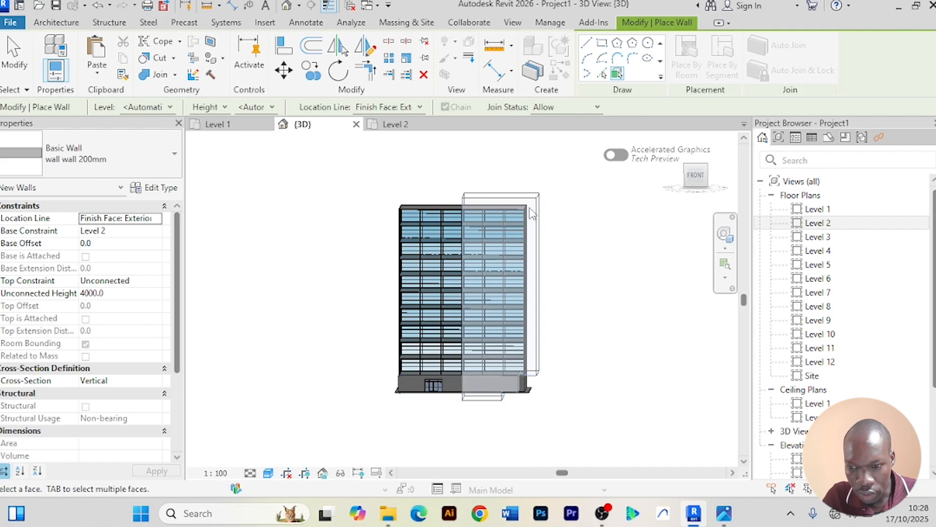
{"action": "scroll", "coordinate": [535, 211], "scroll_direction": "up", "scroll_amount": 2}
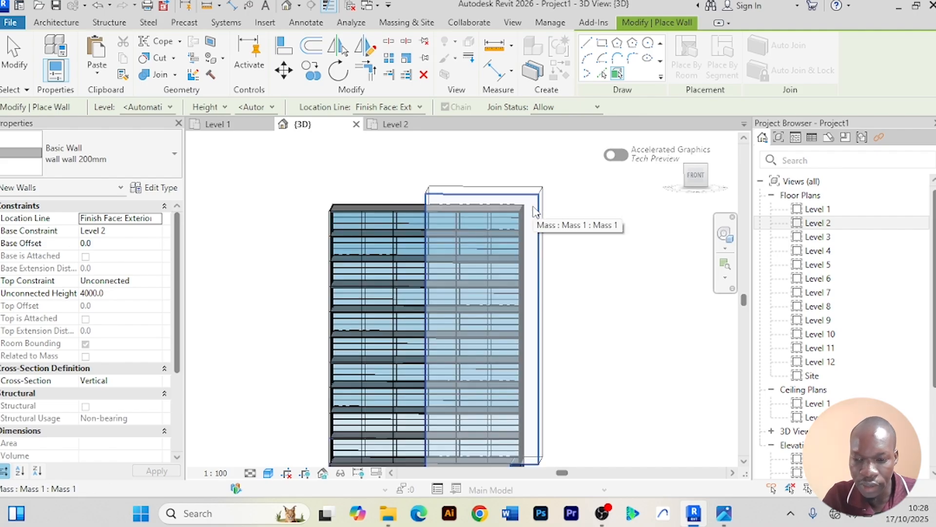
{"action": "scroll", "coordinate": [535, 211], "scroll_direction": "down", "scroll_amount": 2}
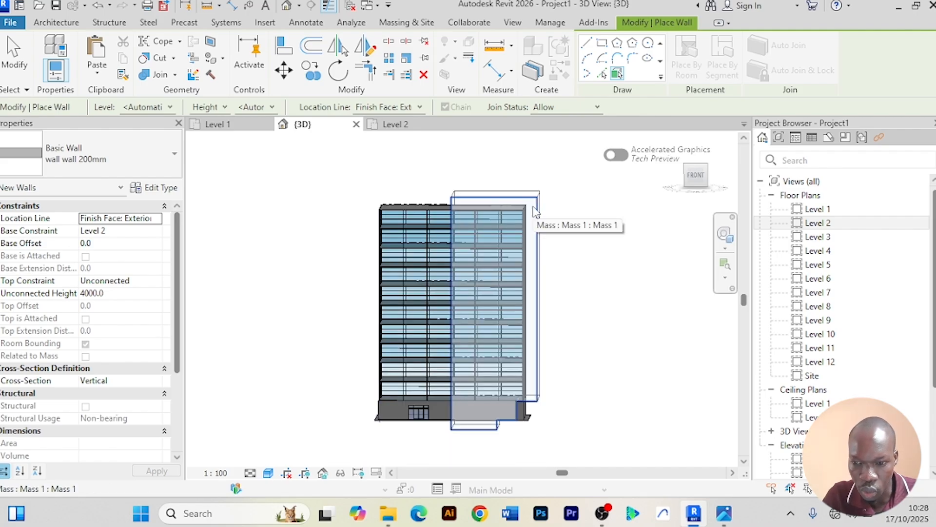
{"action": "left_click", "coordinate": [535, 211]}
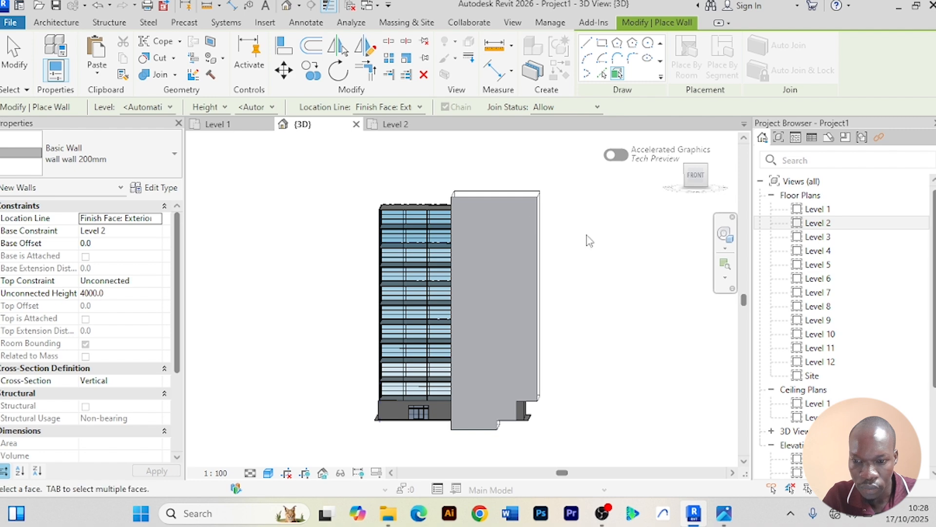
Step: Create a matching 200 mm wall by face on the mass's rear face
{"action": "middle_click_drag", "start_coordinate": [595, 243], "coordinate": [522, 298], "text": "shift"}
{"action": "scroll", "coordinate": [517, 274], "scroll_direction": "up", "scroll_amount": 3}
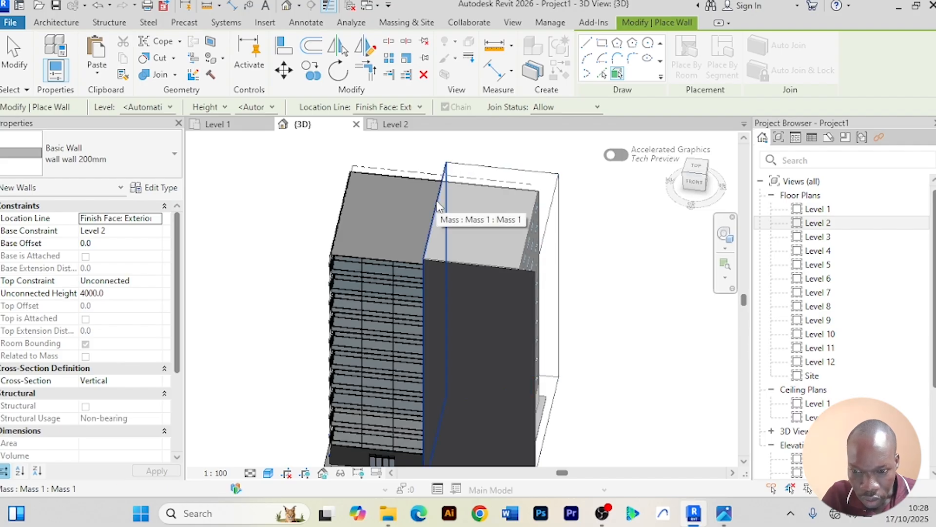
{"action": "scroll", "coordinate": [448, 210], "scroll_direction": "up", "scroll_amount": 2}
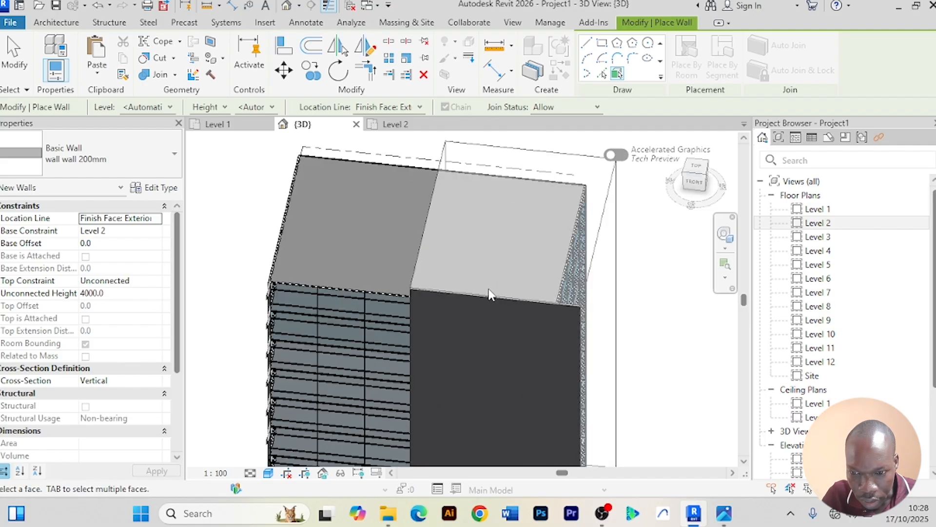
{"action": "scroll", "coordinate": [541, 239], "scroll_direction": "down", "scroll_amount": 4}
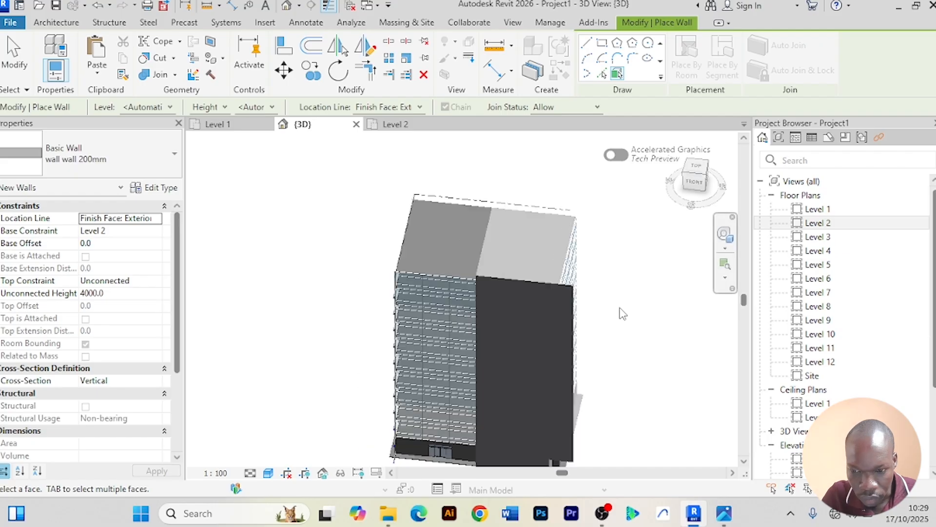
{"action": "middle_click_drag", "start_coordinate": [630, 319], "coordinate": [442, 325], "text": "shift"}
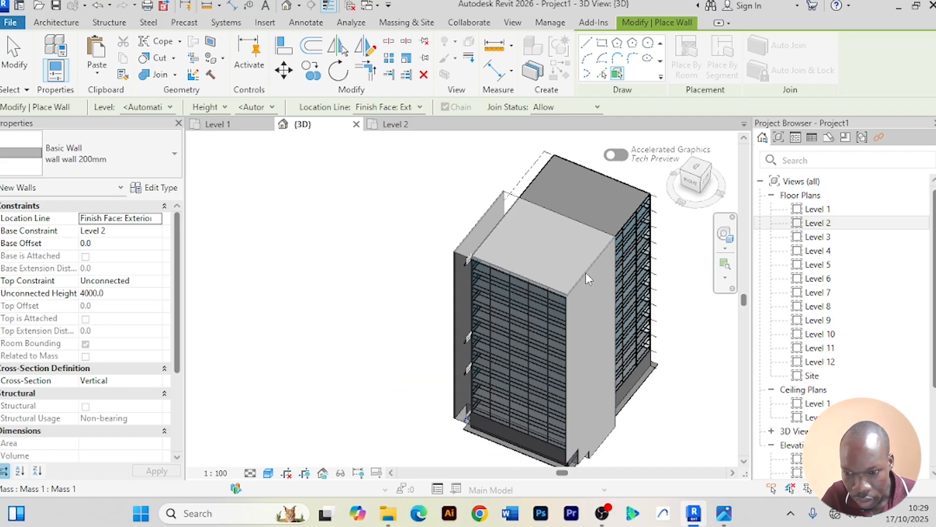
{"action": "scroll", "coordinate": [539, 277], "scroll_direction": "up", "scroll_amount": 3}
{"action": "scroll", "coordinate": [537, 267], "scroll_direction": "down", "scroll_amount": 3}
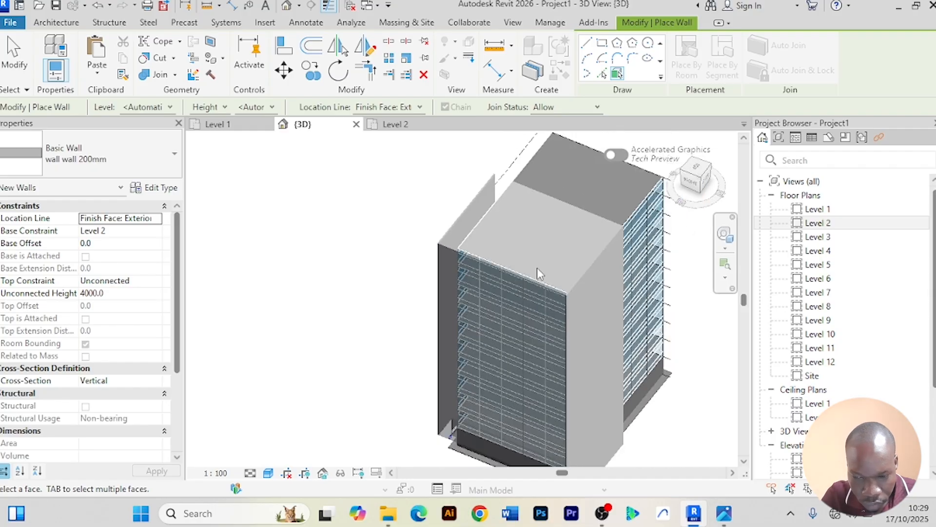
Step: Examine the front and rear face walls and the open mass edges from several angles, and end wall placement
{"action": "middle_click_drag", "start_coordinate": [537, 268], "coordinate": [576, 183], "text": "shift"}
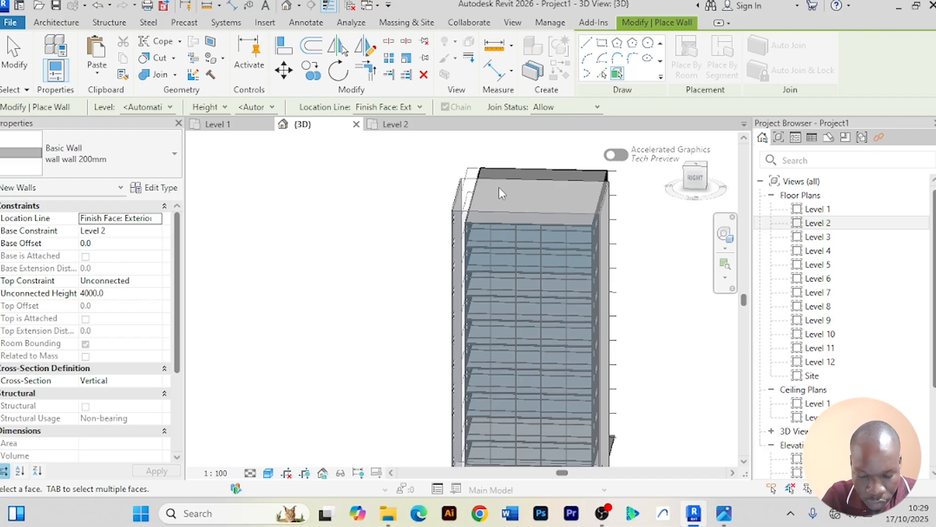
{"action": "middle_click_drag", "start_coordinate": [499, 188], "coordinate": [669, 341], "text": "shift"}
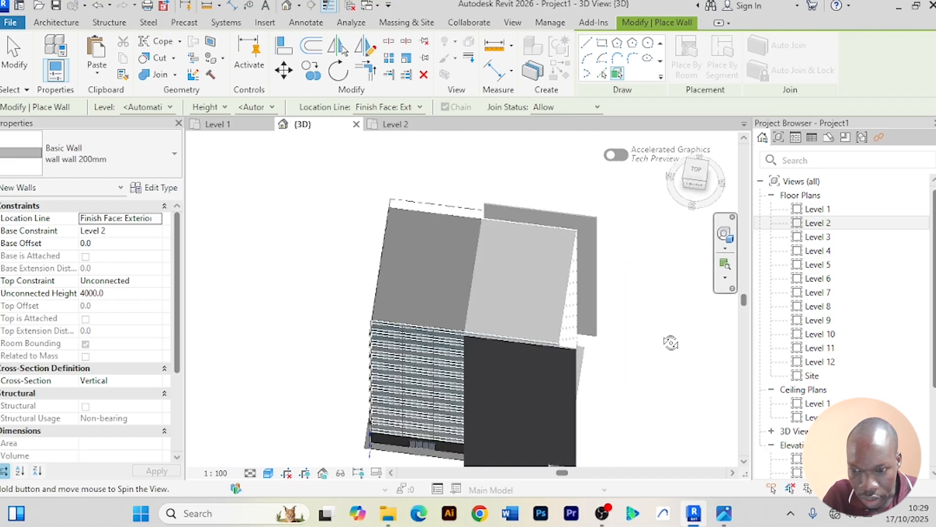
{"action": "scroll", "coordinate": [580, 254], "scroll_direction": "up", "scroll_amount": 3}
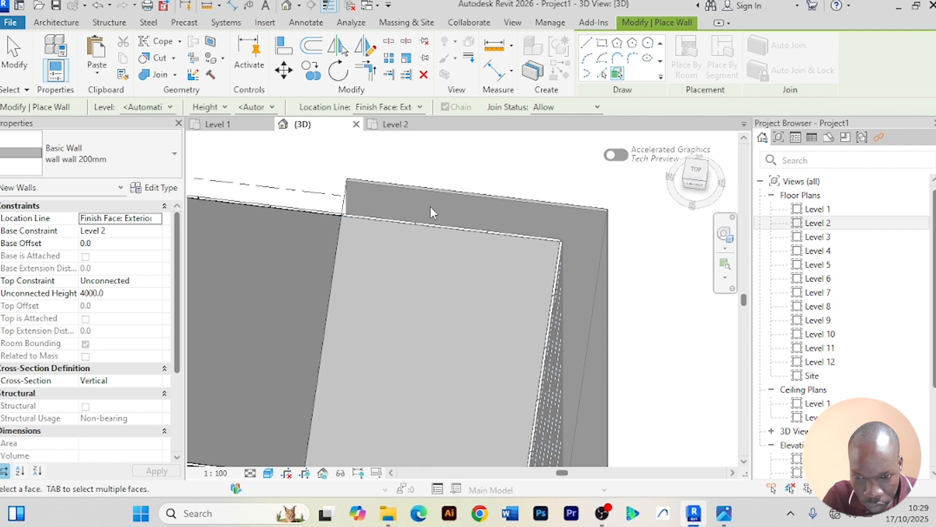
{"action": "scroll", "coordinate": [430, 208], "scroll_direction": "down", "scroll_amount": 2}
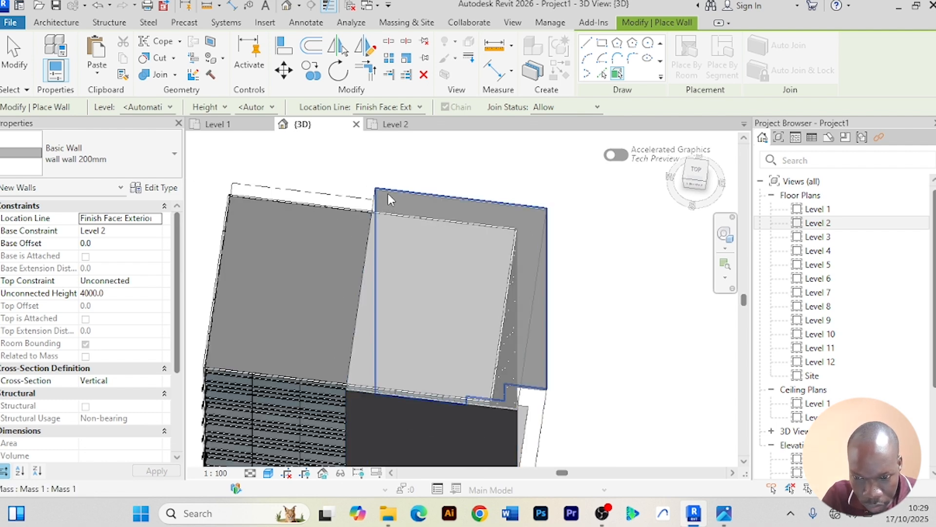
{"action": "scroll", "coordinate": [440, 280], "scroll_direction": "down", "scroll_amount": 4}
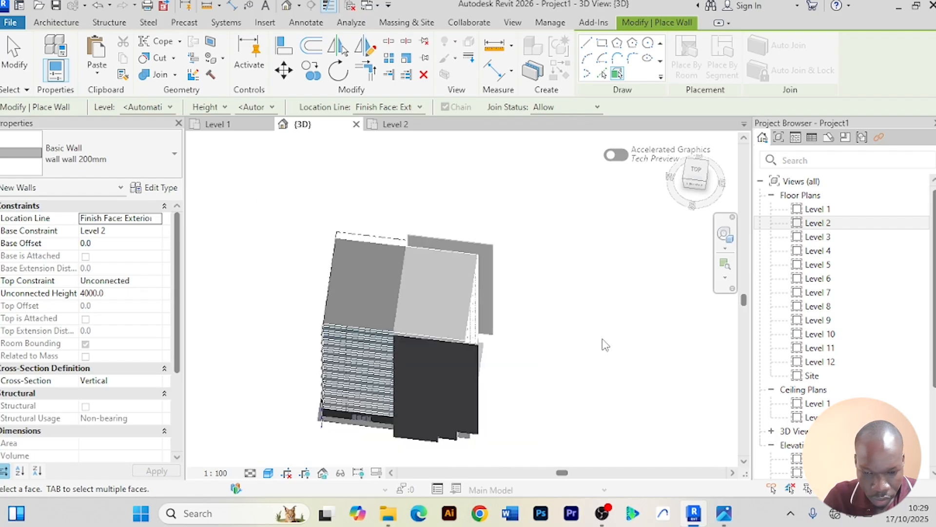
{"action": "middle_click_drag", "start_coordinate": [603, 345], "coordinate": [572, 312], "text": "shift"}
{"action": "scroll", "coordinate": [428, 229], "scroll_direction": "up", "scroll_amount": 3}
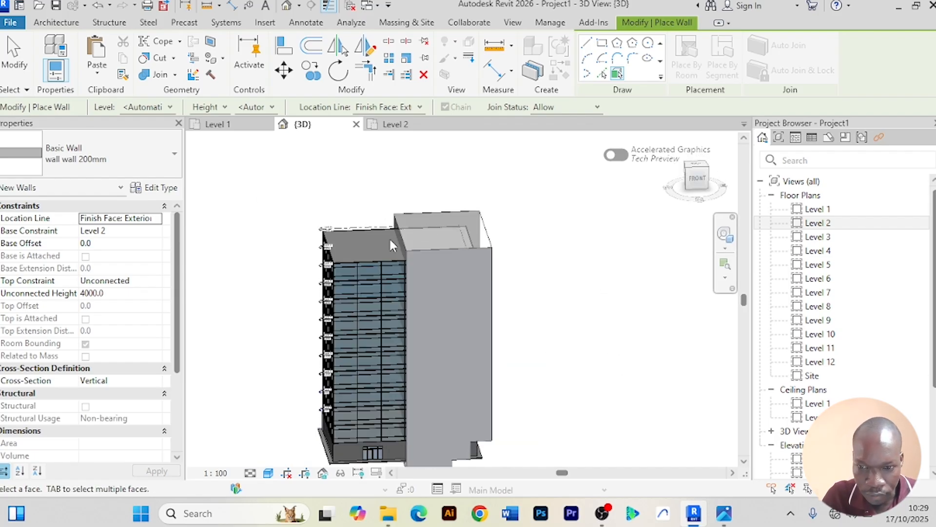
{"action": "scroll", "coordinate": [428, 231], "scroll_direction": "up", "scroll_amount": 1}
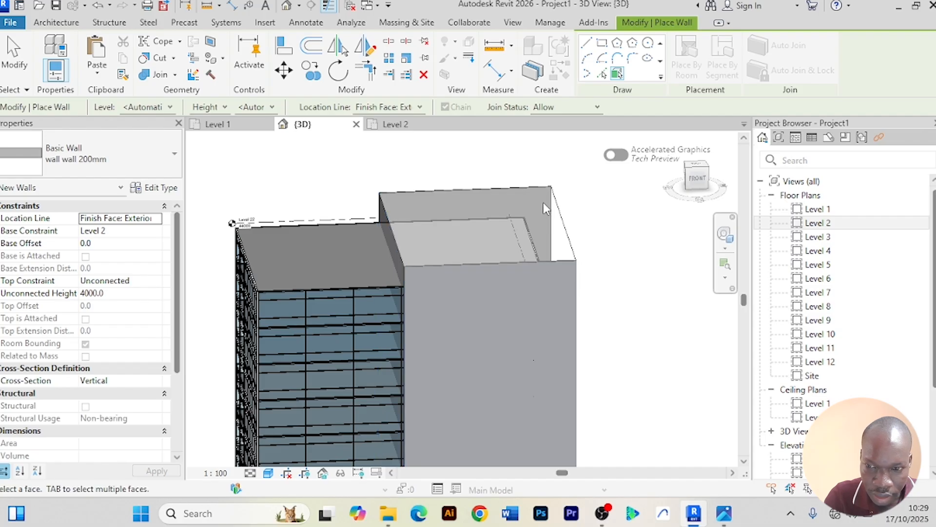
{"action": "scroll", "coordinate": [509, 207], "scroll_direction": "down", "scroll_amount": 3}
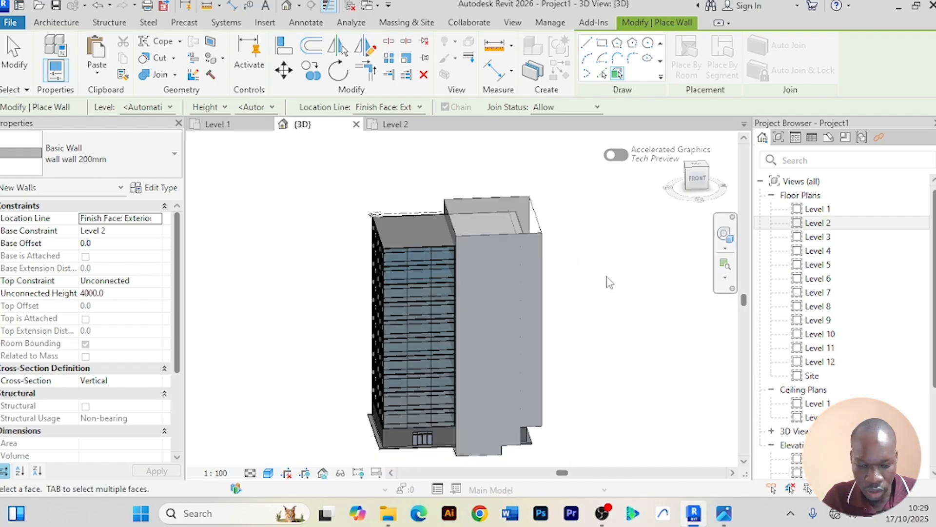
{"action": "middle_click_drag", "start_coordinate": [608, 282], "coordinate": [556, 278], "text": "shift"}
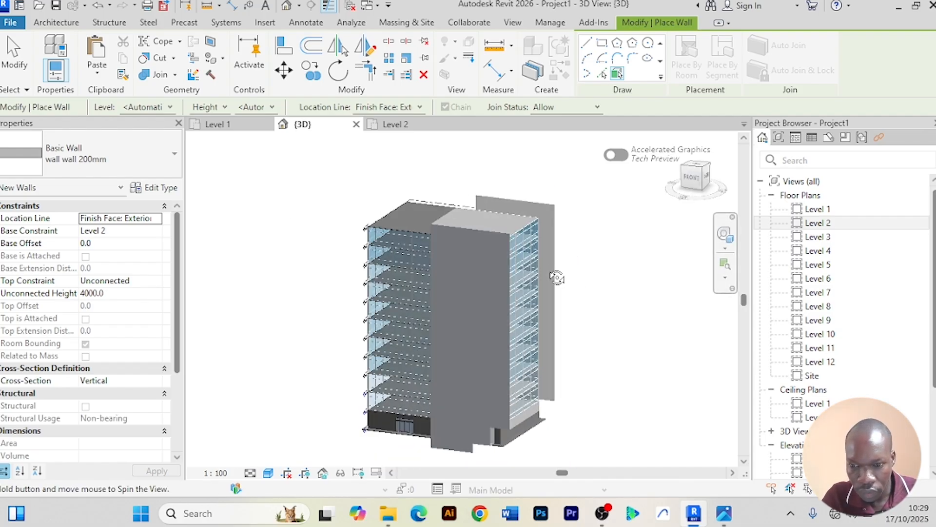
{"action": "right_click", "coordinate": [572, 199]}
{"action": "left_click", "coordinate": [599, 208]}
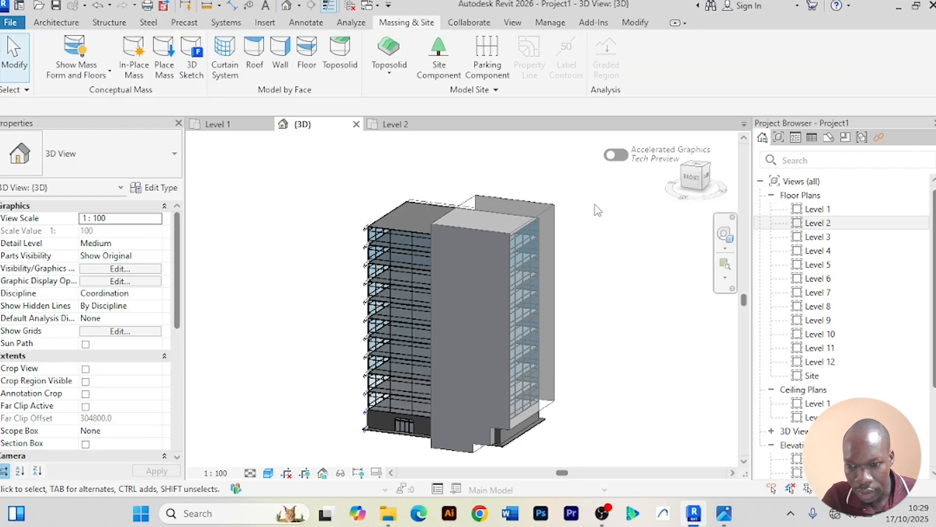
{"action": "right_click", "coordinate": [609, 205]}
{"action": "left_click", "coordinate": [629, 189]}
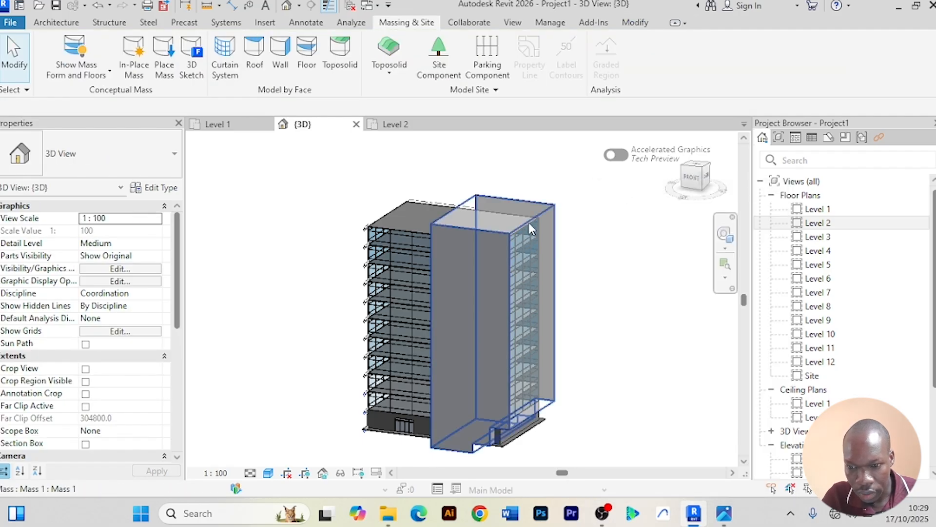
Step: Delete the in-place mass, keeping the front and rear face walls
{"action": "left_click", "coordinate": [529, 228]}
{"action": "middle_click_drag", "start_coordinate": [594, 295], "coordinate": [581, 261], "text": "shift"}
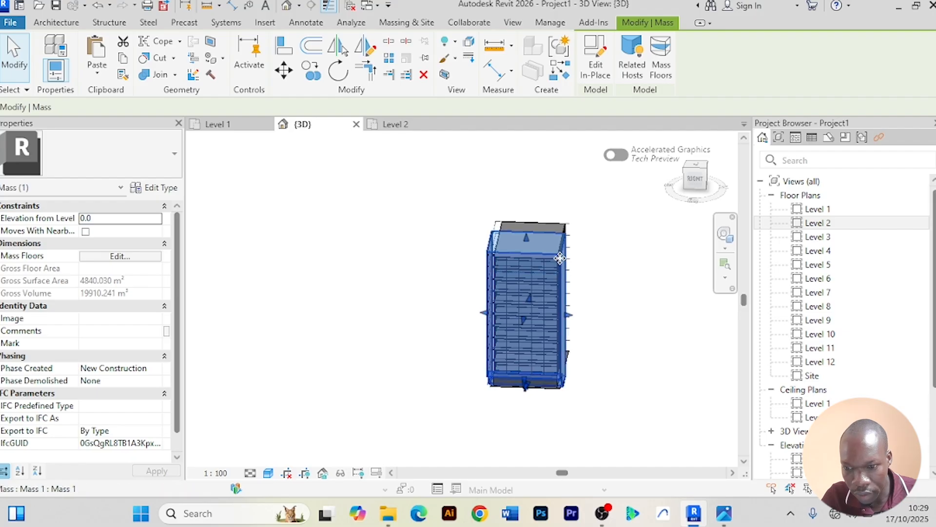
{"action": "scroll", "coordinate": [482, 338], "scroll_direction": "up", "scroll_amount": 3}
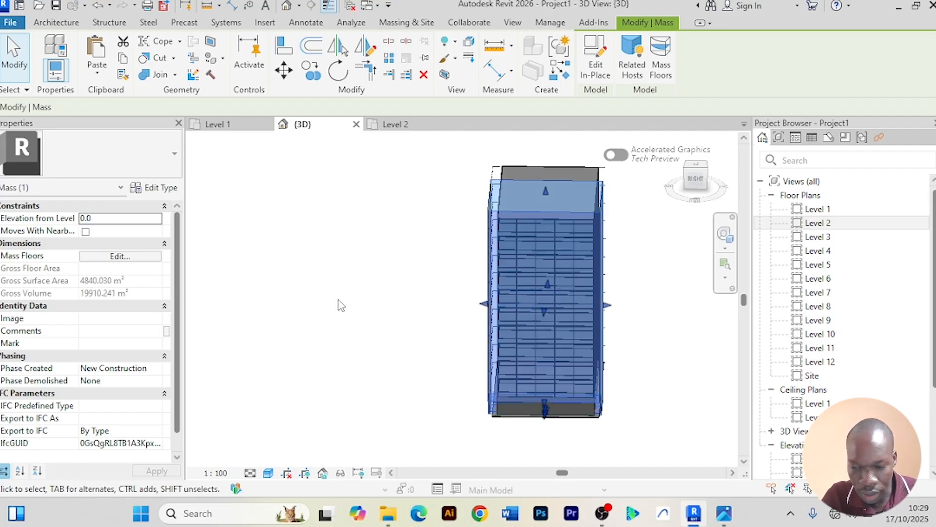
{"action": "middle_click_drag", "start_coordinate": [339, 305], "coordinate": [462, 303], "text": "shift"}
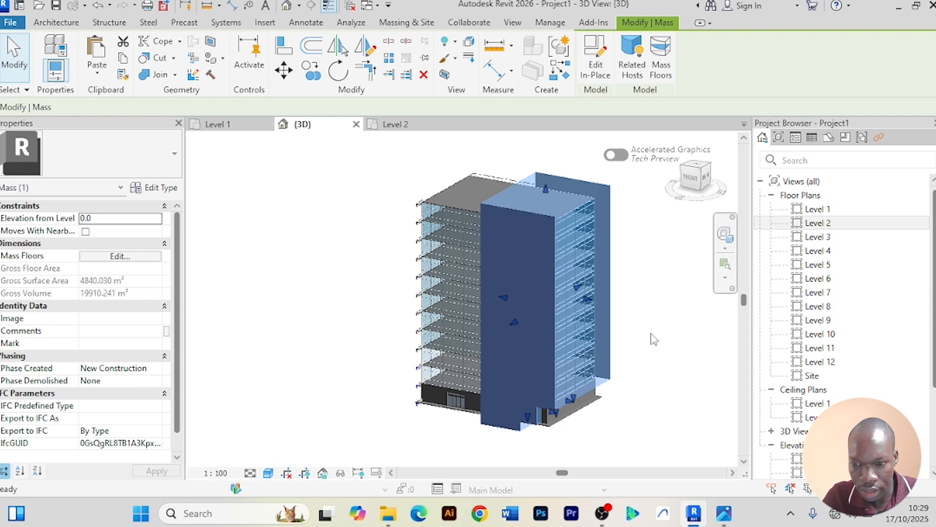
{"action": "middle_click_drag", "start_coordinate": [675, 336], "coordinate": [617, 345]}
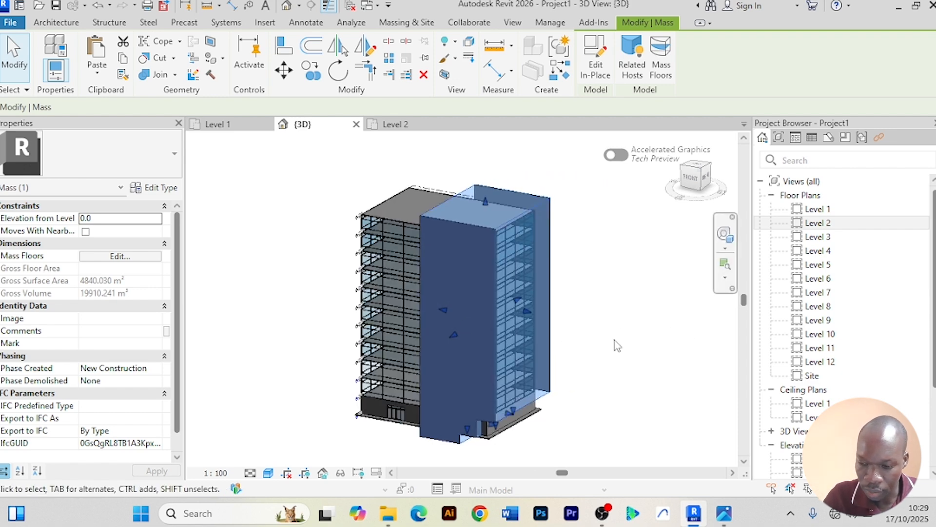
{"action": "key", "text": "Escape"}
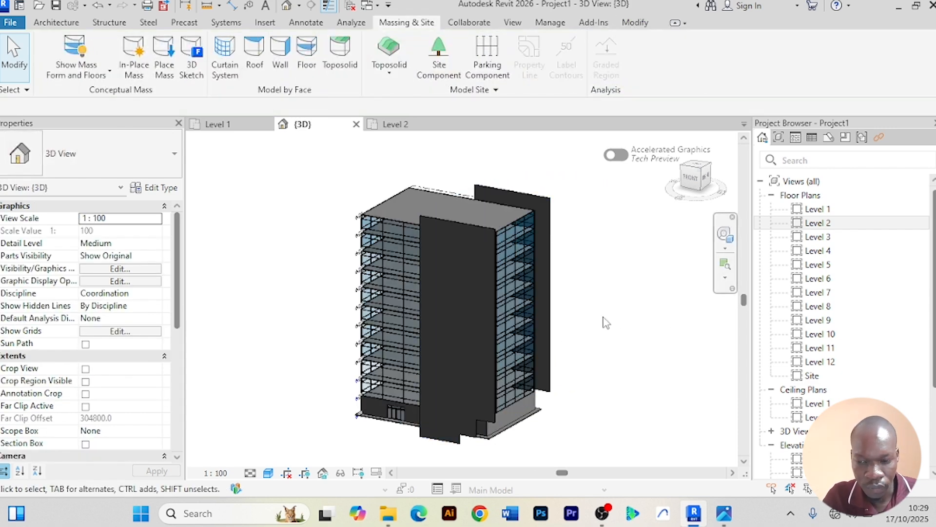
Step: Examine the face walls and roof edges from several angles and compare the front wall with the perforated wall in the reference image
{"action": "middle_click_drag", "start_coordinate": [611, 327], "coordinate": [553, 253], "text": "shift"}
{"action": "scroll", "coordinate": [620, 319], "scroll_direction": "up", "scroll_amount": 2}
{"action": "scroll", "coordinate": [531, 190], "scroll_direction": "up", "scroll_amount": 4}
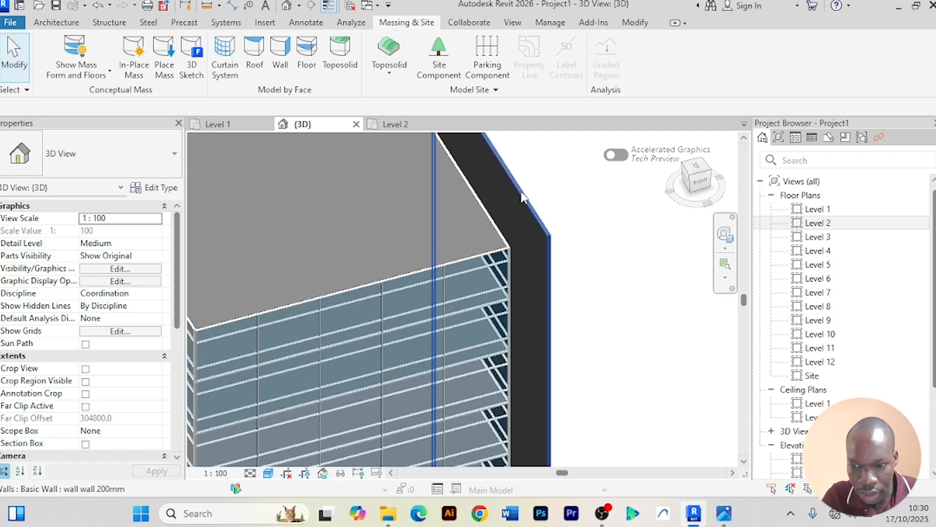
{"action": "scroll", "coordinate": [531, 190], "scroll_direction": "up", "scroll_amount": 2}
{"action": "scroll", "coordinate": [529, 188], "scroll_direction": "down", "scroll_amount": 2}
{"action": "middle_click_drag", "start_coordinate": [571, 207], "coordinate": [589, 262]}
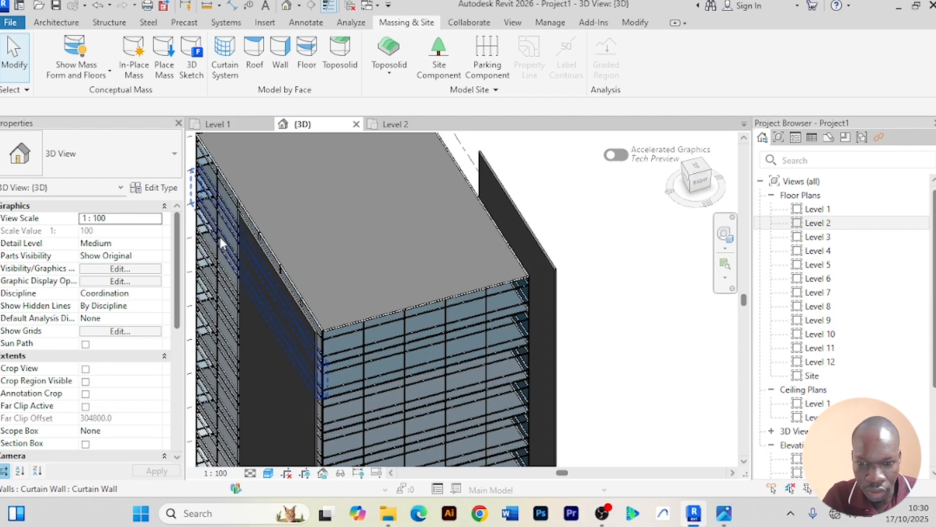
{"action": "scroll", "coordinate": [276, 234], "scroll_direction": "up", "scroll_amount": 3}
{"action": "scroll", "coordinate": [336, 234], "scroll_direction": "down", "scroll_amount": 5}
{"action": "middle_click_drag", "start_coordinate": [485, 300], "coordinate": [634, 251], "text": "shift"}
{"action": "scroll", "coordinate": [560, 264], "scroll_direction": "down", "scroll_amount": 2}
{"action": "middle_click_drag", "start_coordinate": [562, 263], "coordinate": [602, 208]}
{"action": "middle_click_drag", "start_coordinate": [584, 352], "coordinate": [627, 355], "text": "shift"}
{"action": "key", "text": "alt+Tab"}
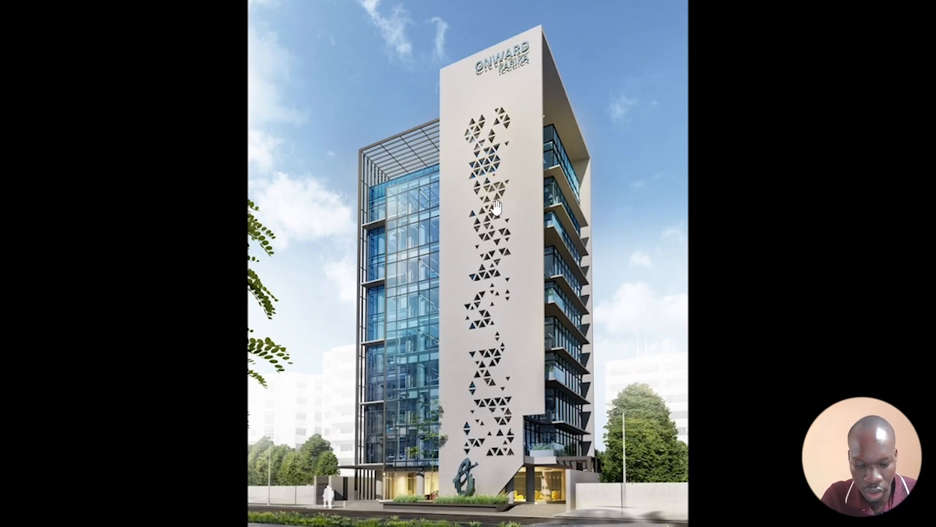
{"action": "key", "text": "alt+Tab"}
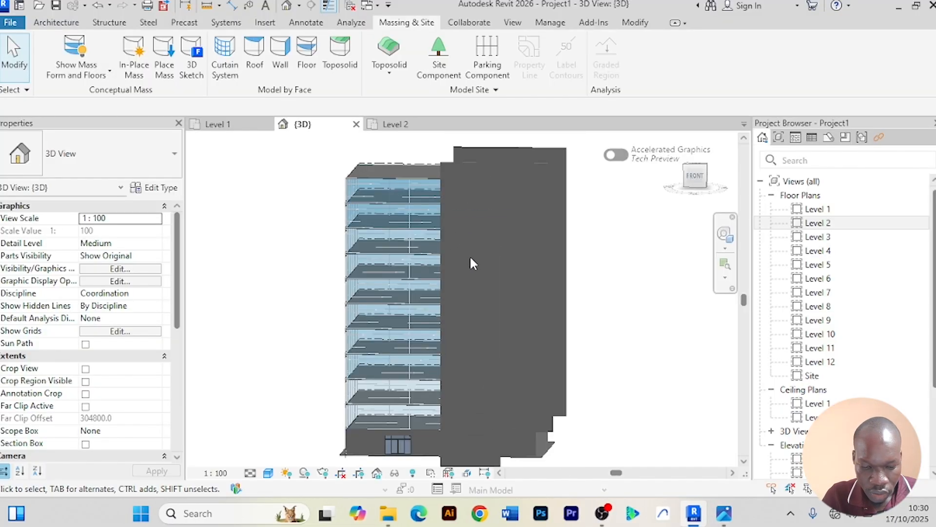
Step: Open the front face wall's profile for editing in a straight-on front view
{"action": "middle_click_drag", "start_coordinate": [470, 256], "coordinate": [497, 234], "text": "shift"}
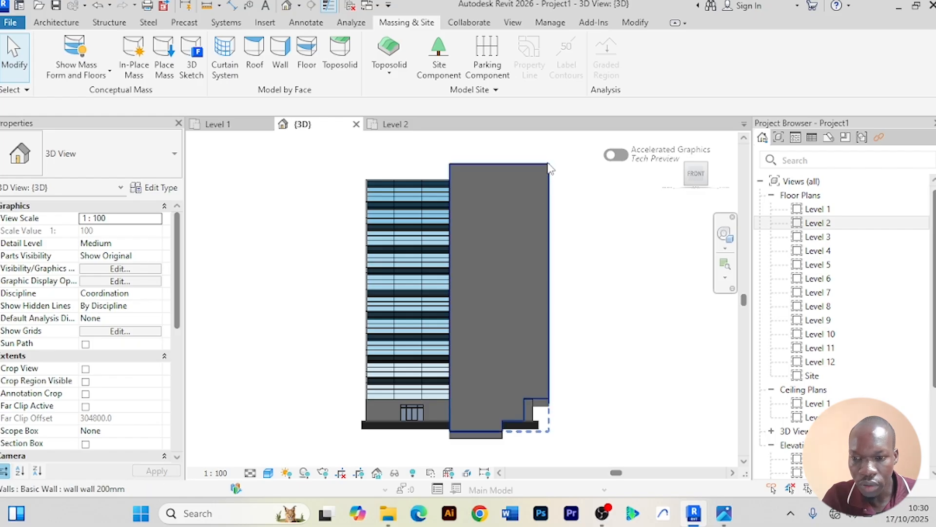
{"action": "left_click", "coordinate": [550, 168]}
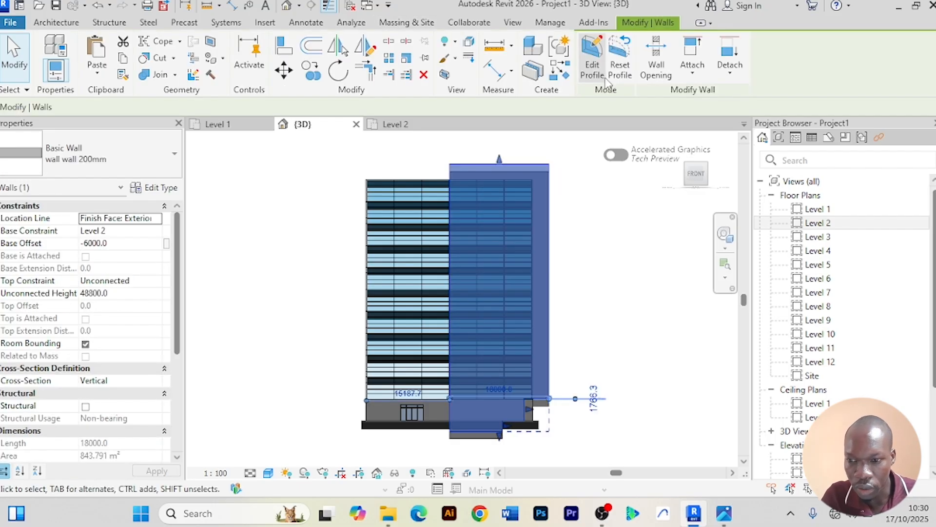
{"action": "left_click", "coordinate": [592, 54]}
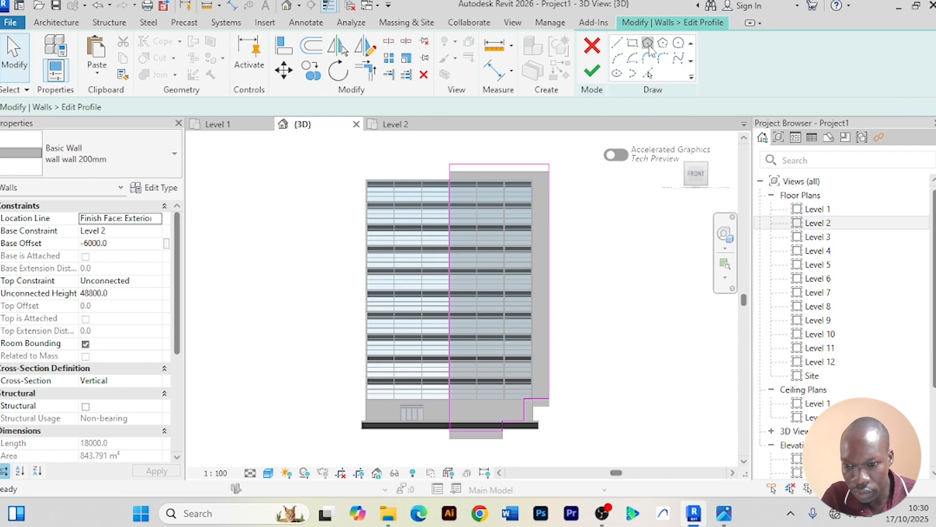
Step: Draw a small six-sided inscribed polygon as an opening near the top of the front wall's profile
{"action": "left_click", "coordinate": [648, 43]}
{"action": "scroll", "coordinate": [480, 193], "scroll_direction": "up", "scroll_amount": 1}
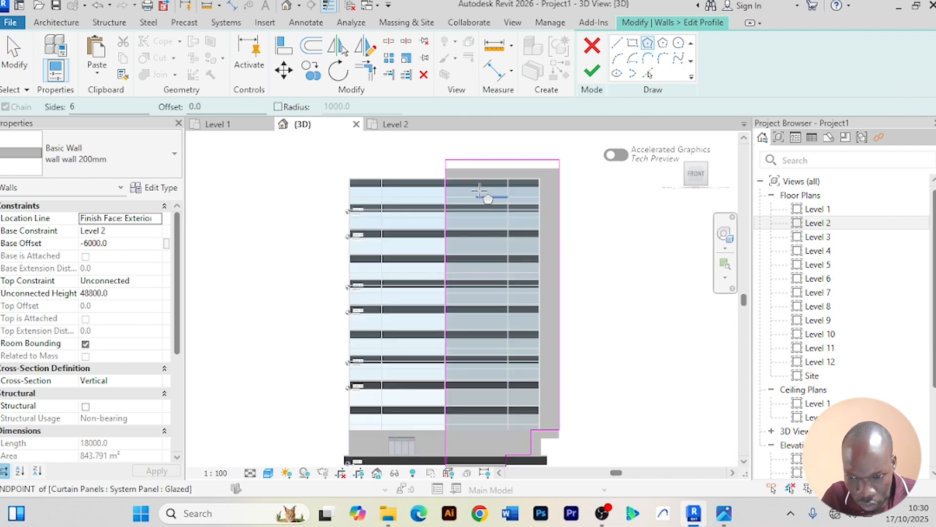
{"action": "scroll", "coordinate": [478, 184], "scroll_direction": "up", "scroll_amount": 1}
{"action": "left_click", "coordinate": [479, 184]}
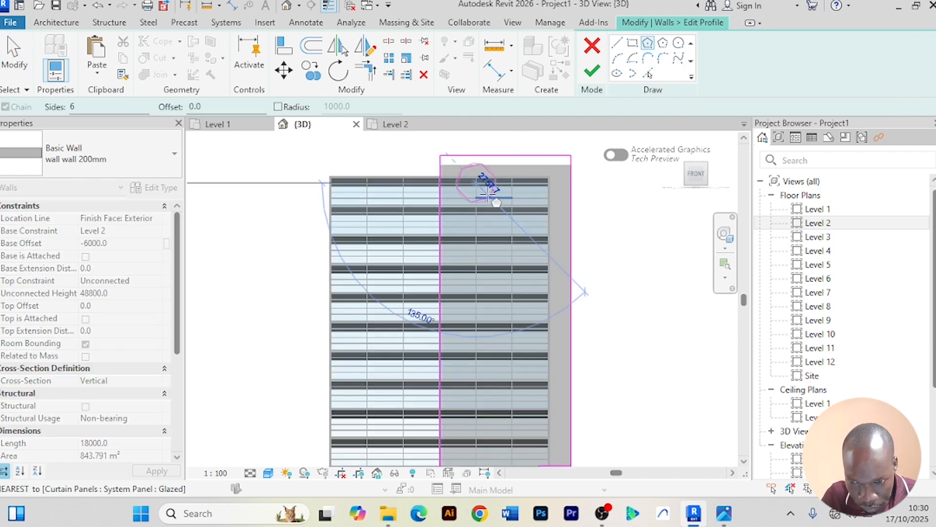
{"action": "left_click", "coordinate": [482, 188]}
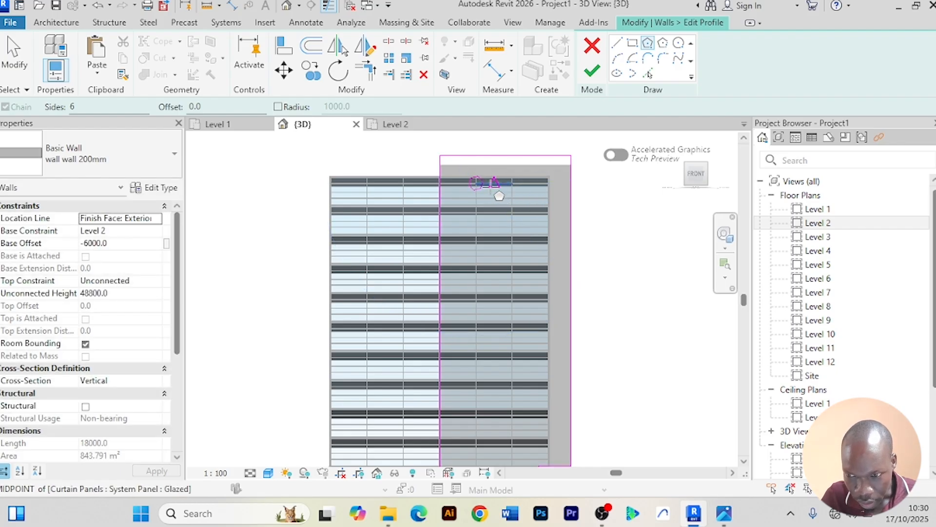
{"action": "scroll", "coordinate": [494, 183], "scroll_direction": "up", "scroll_amount": 3}
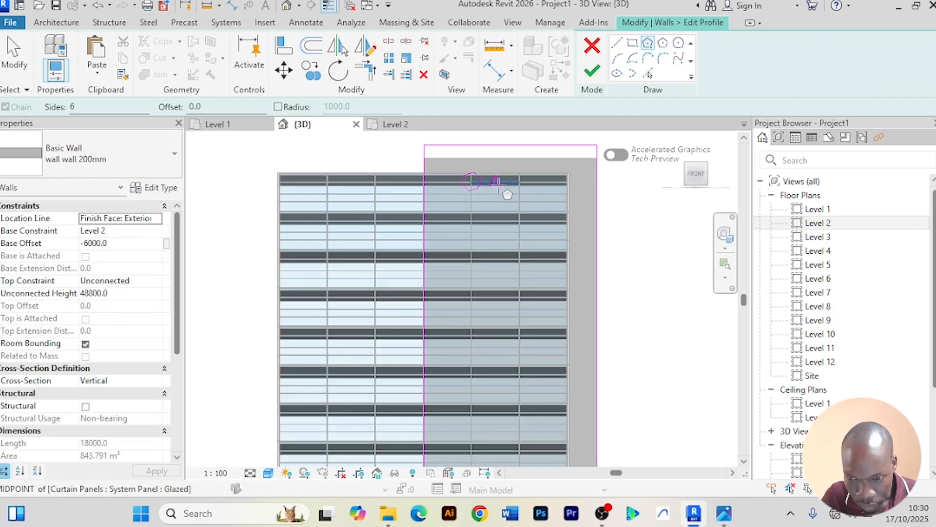
{"action": "left_click", "coordinate": [498, 183]}
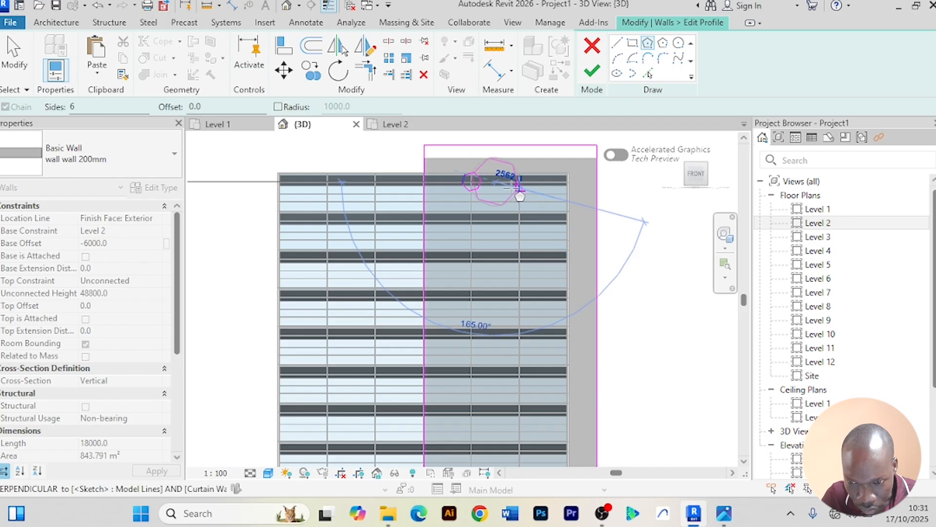
{"action": "key", "text": "Escape"}
{"action": "key", "text": "Escape"}
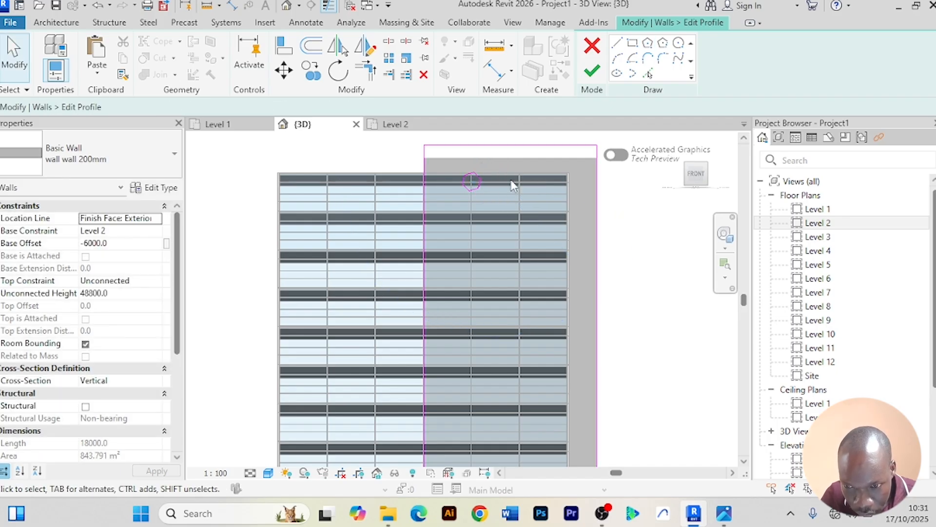
Step: Draw two more small hexagons with the inscribed polygon tool, staggered below the first hexagon in the wall profile
{"action": "left_click", "coordinate": [648, 44]}
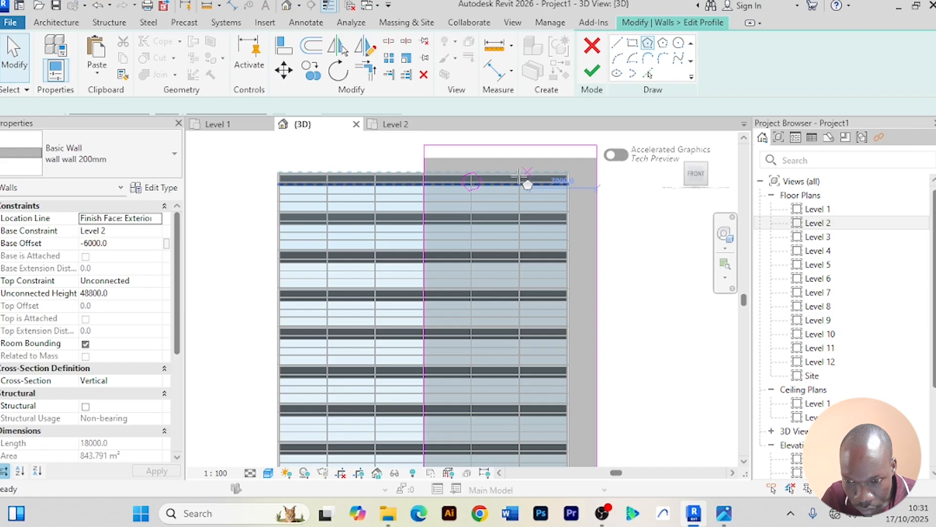
{"action": "left_click", "coordinate": [487, 201]}
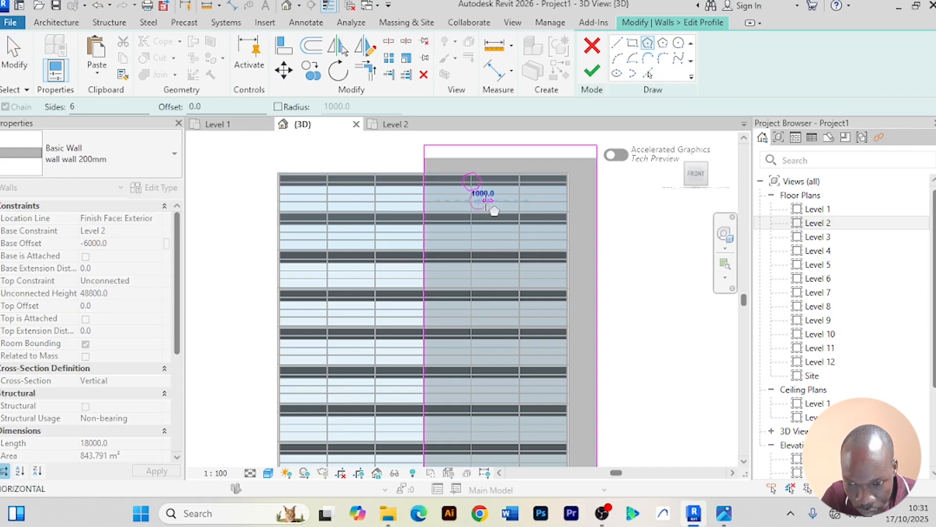
{"action": "left_click", "coordinate": [492, 209]}
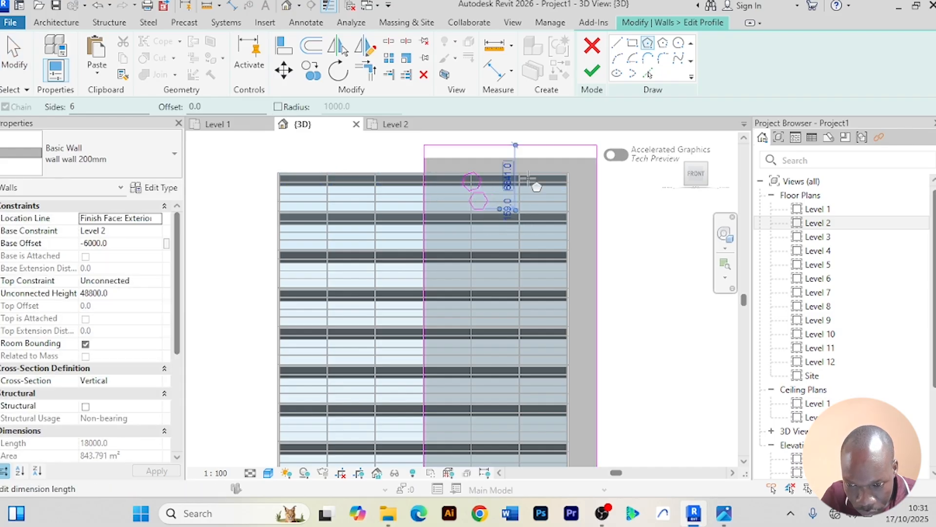
{"action": "left_click", "coordinate": [483, 224]}
{"action": "left_click", "coordinate": [487, 237]}
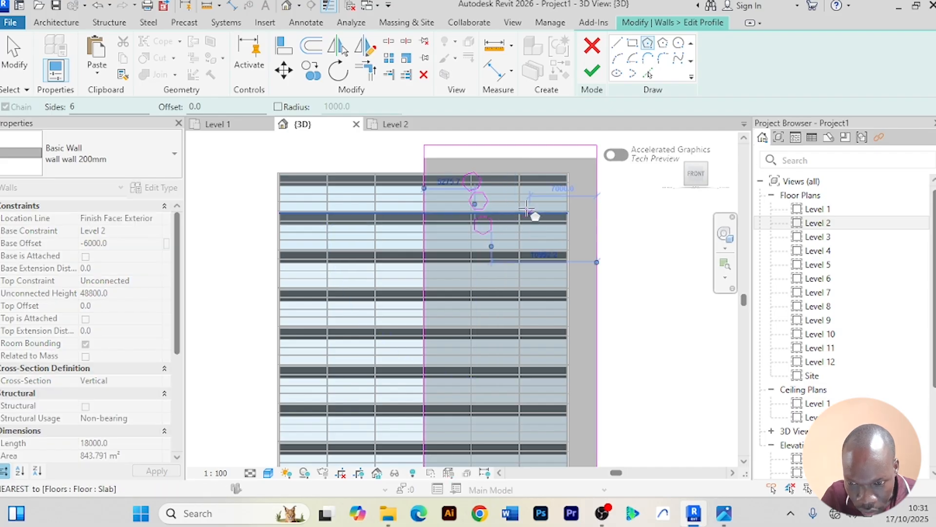
Step: Add three small hexagons to the wall profile: one beside the topmost hexagon and two stepping down below the existing column
{"action": "left_click", "coordinate": [498, 184]}
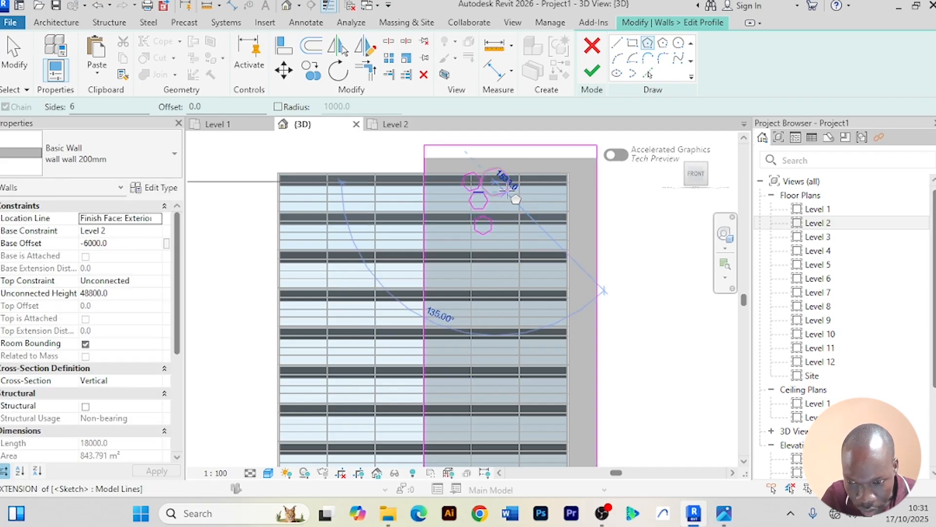
{"action": "left_click", "coordinate": [501, 186]}
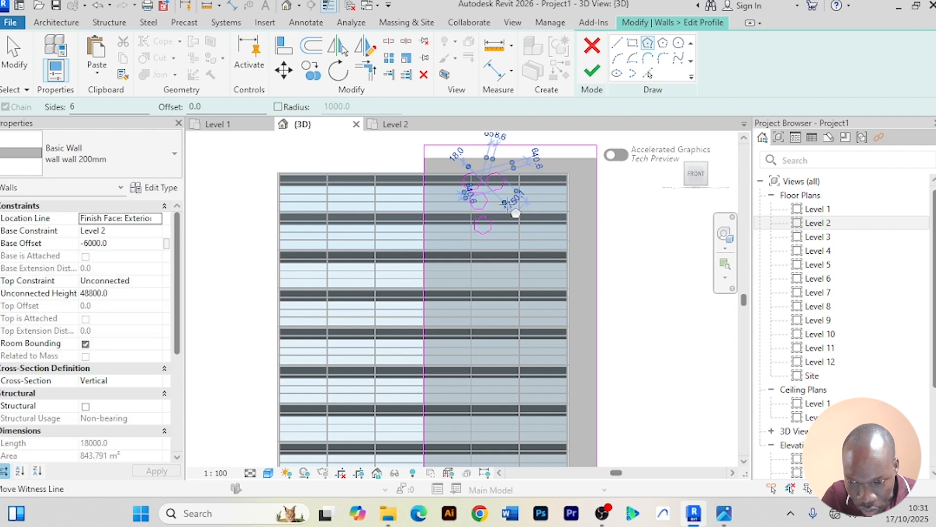
{"action": "left_click", "coordinate": [495, 237]}
{"action": "left_click", "coordinate": [503, 238]}
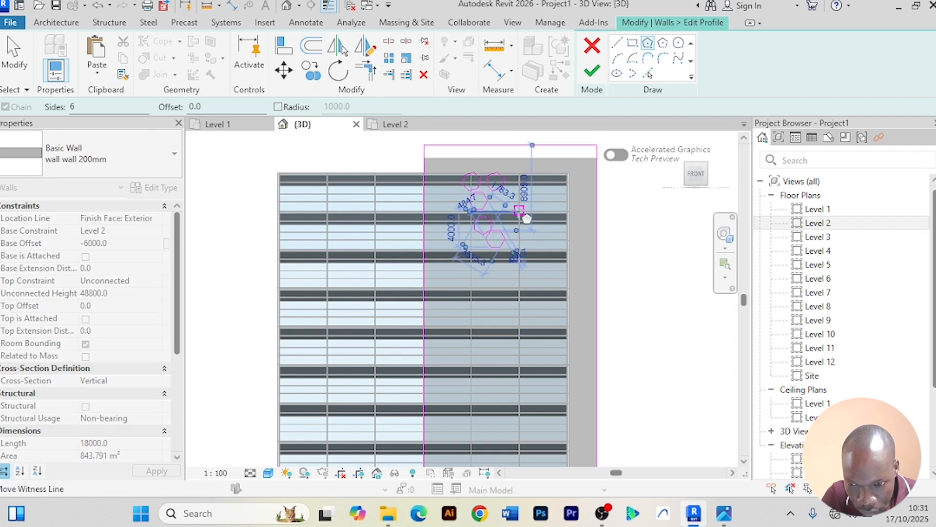
{"action": "left_click", "coordinate": [507, 277]}
{"action": "left_click", "coordinate": [509, 280]}
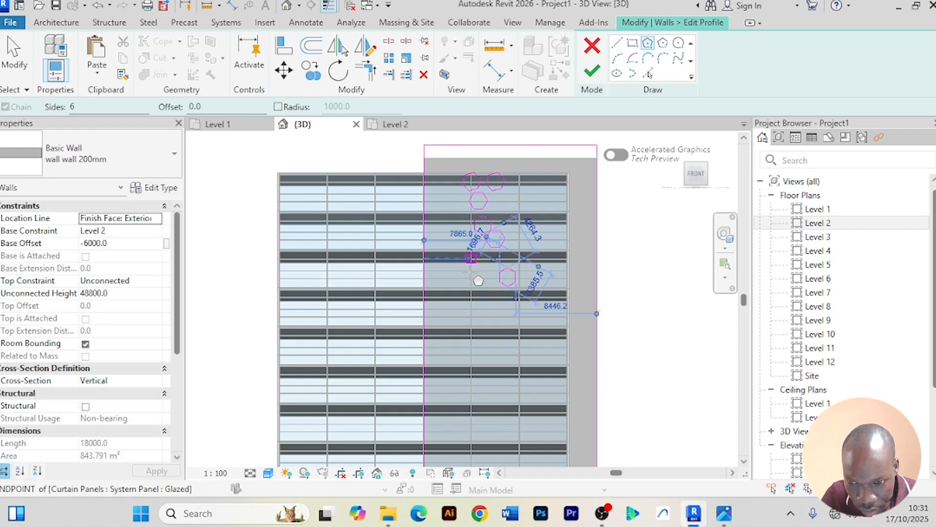
Step: Draw a hexagon about 1380 mm in radius beside the lowest one, and another about 1200 mm in radius below it
{"action": "left_click", "coordinate": [472, 268]}
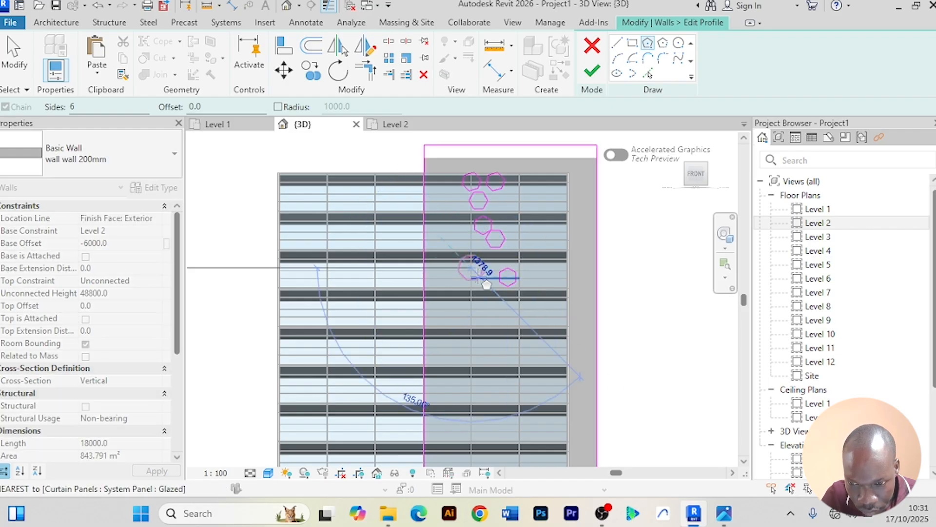
{"action": "left_click", "coordinate": [479, 276]}
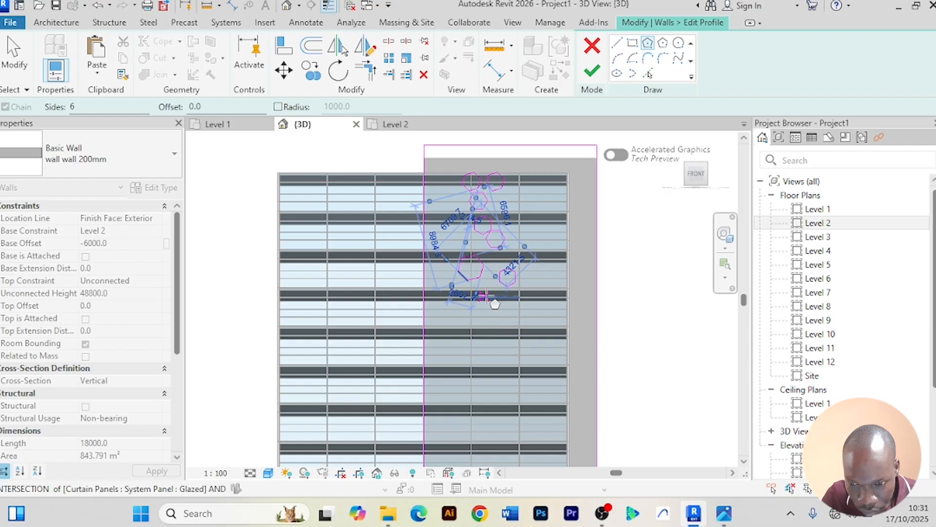
{"action": "left_click", "coordinate": [483, 296]}
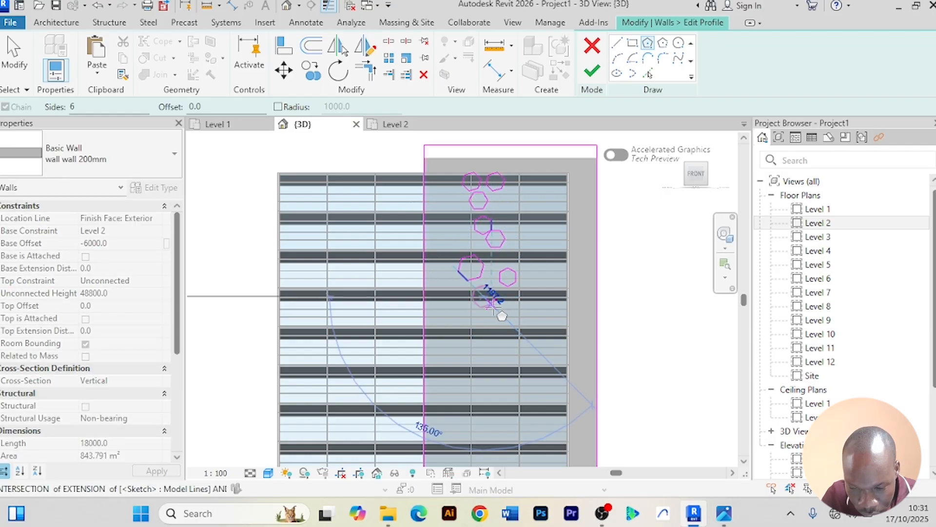
{"action": "left_click", "coordinate": [495, 303]}
Step: Draw a large hexagon about 2770 mm in radius at the wall's mid-height and a 1000 mm one diagonally below it
{"action": "scroll", "coordinate": [505, 334], "scroll_direction": "down", "scroll_amount": 2}
{"action": "middle_click_drag", "start_coordinate": [515, 353], "coordinate": [520, 233]}
{"action": "left_click", "coordinate": [515, 224]}
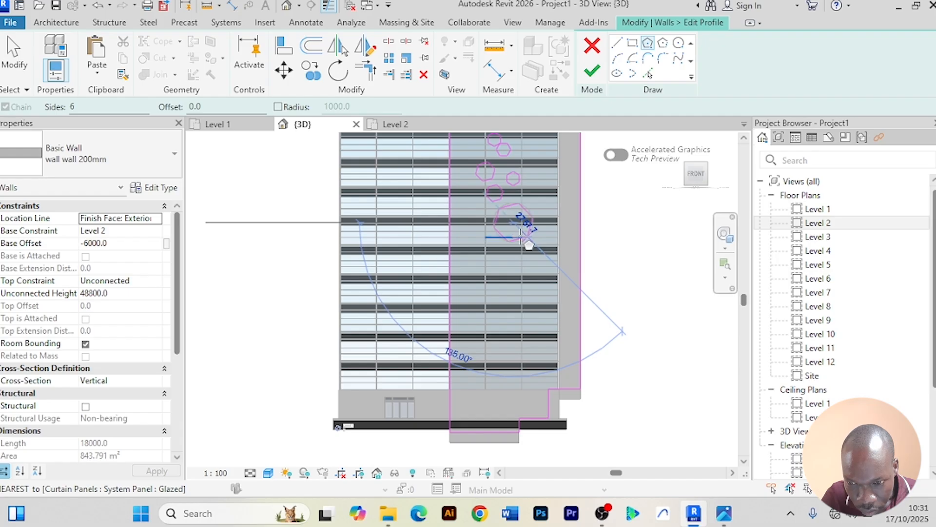
{"action": "left_click", "coordinate": [482, 261]}
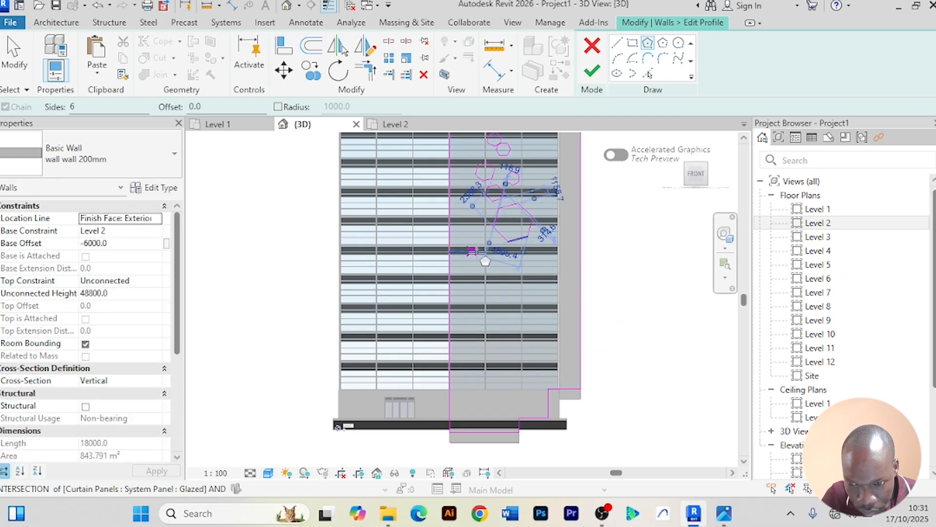
{"action": "left_click", "coordinate": [471, 251]}
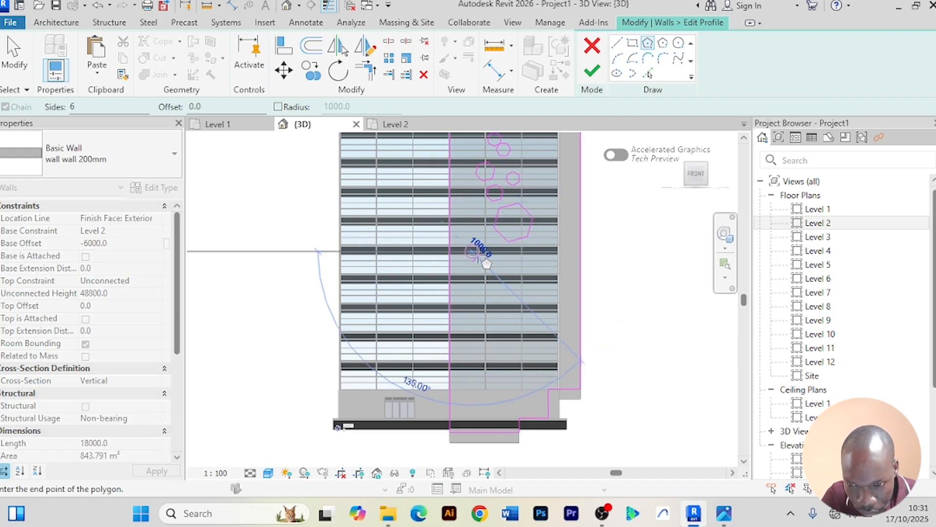
{"action": "left_click", "coordinate": [479, 252]}
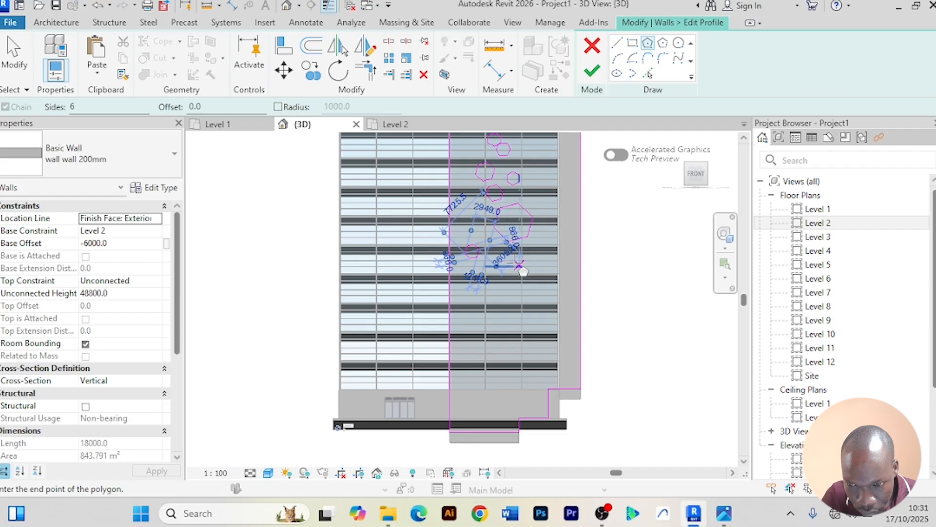
Step: Draw a hexagon about 1730 mm in radius directly below the large mid-height hexagon in the wall profile
{"action": "left_click", "coordinate": [520, 266]}
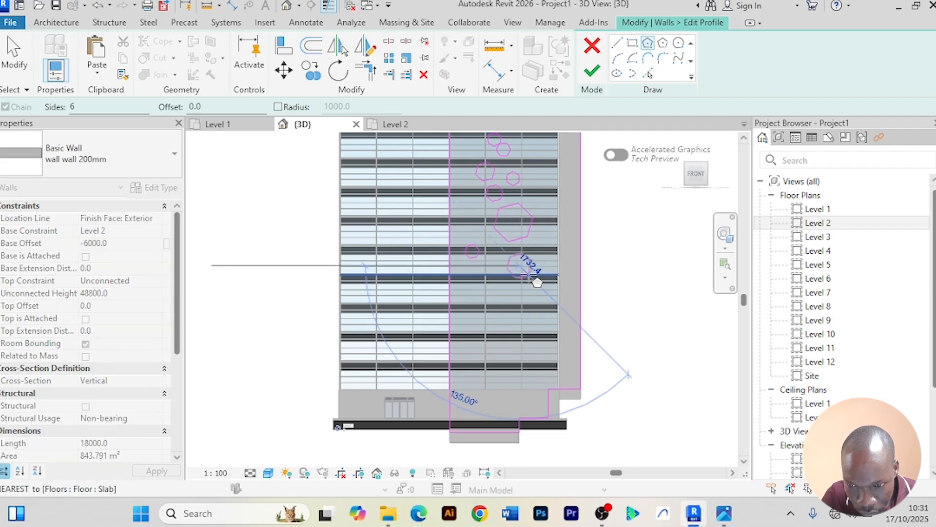
{"action": "left_click", "coordinate": [484, 275]}
{"action": "left_click", "coordinate": [490, 276]}
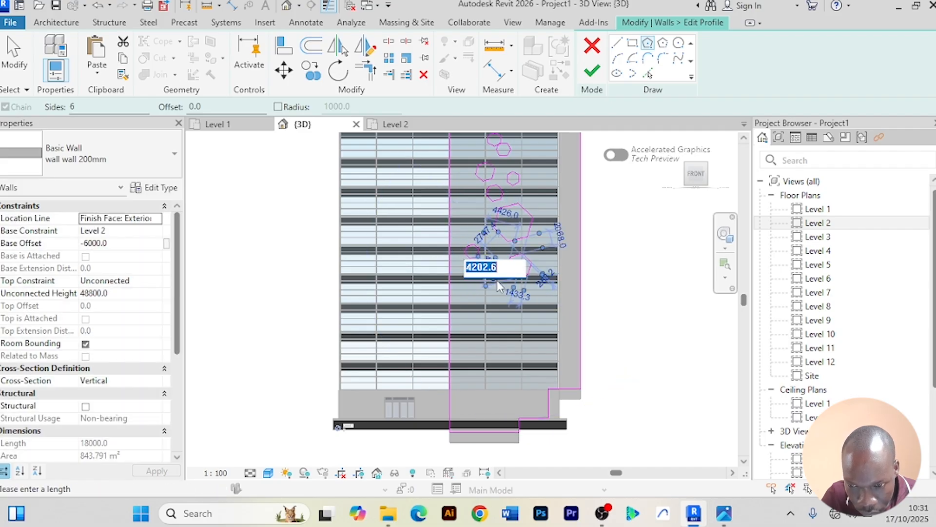
{"action": "left_click", "coordinate": [504, 306]}
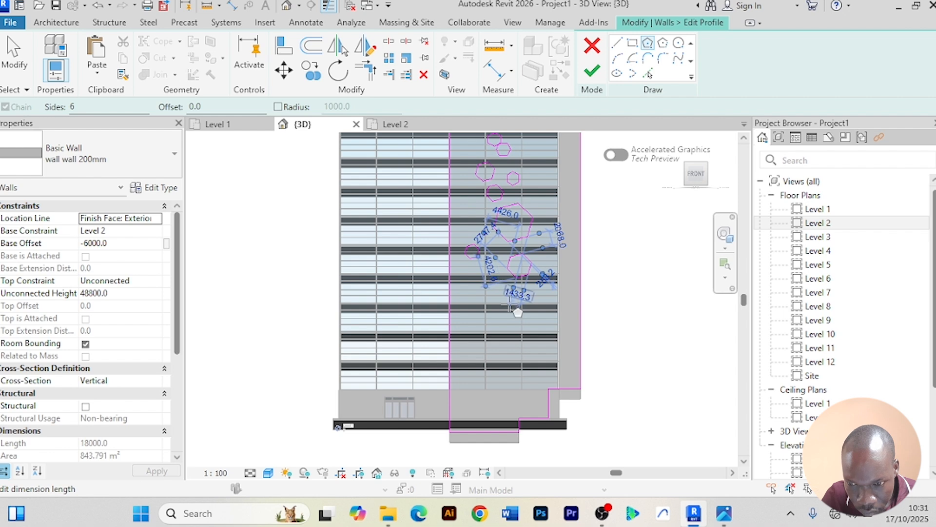
{"action": "right_click", "coordinate": [604, 177]}
{"action": "left_click", "coordinate": [622, 184]}
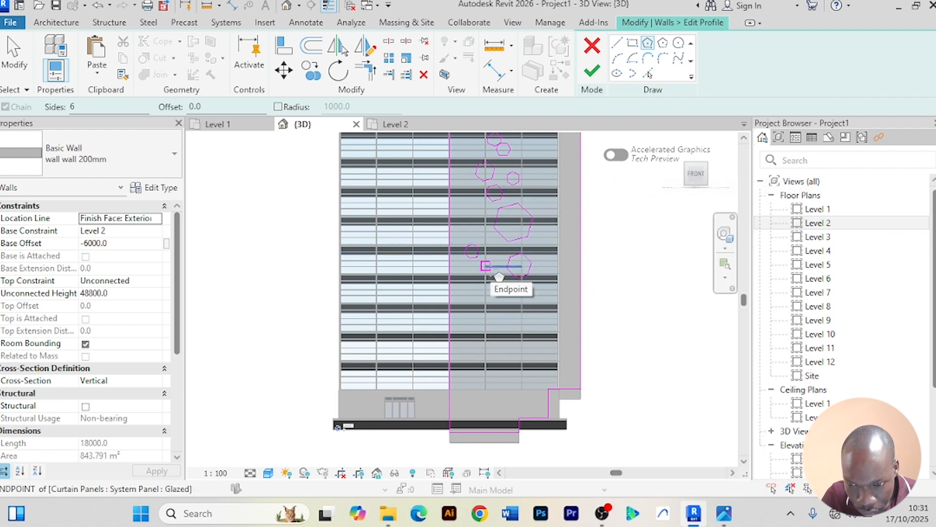
Step: Add a hexagon between the small lower one and the 1730 mm one, and another about 1380 mm in radius directly beneath it
{"action": "left_click", "coordinate": [500, 277]}
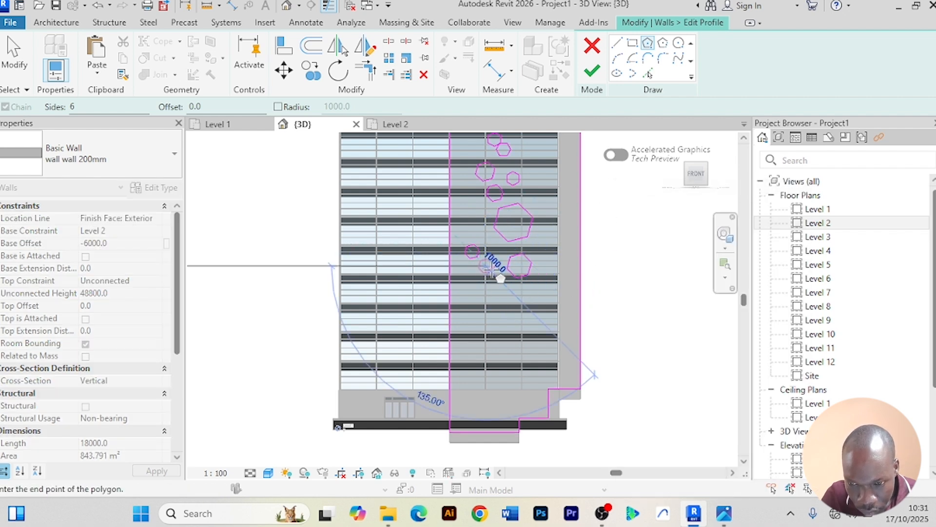
{"action": "left_click", "coordinate": [519, 322]}
{"action": "right_click", "coordinate": [604, 177]}
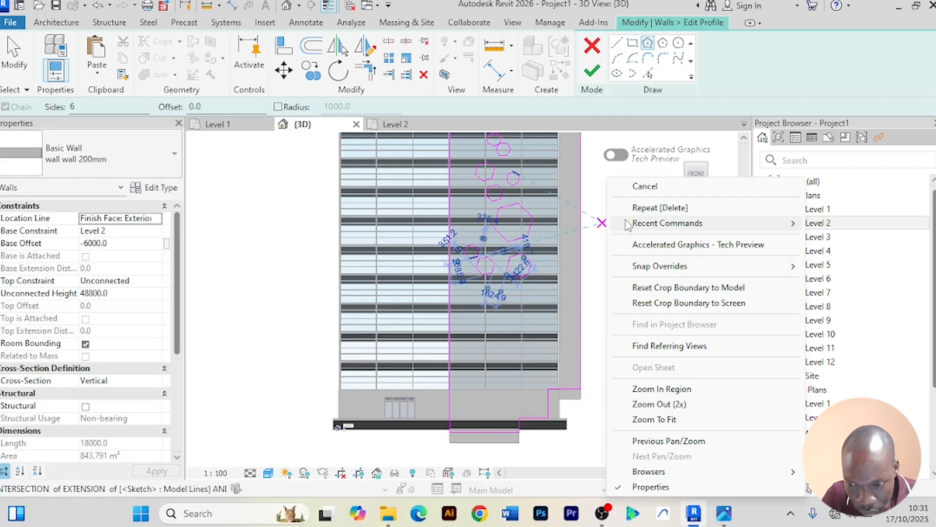
{"action": "left_click", "coordinate": [661, 191]}
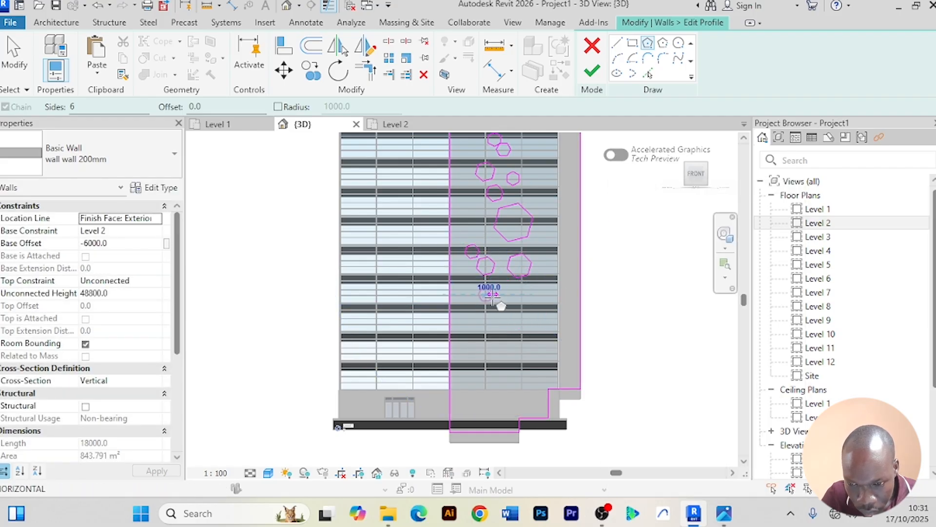
{"action": "left_click", "coordinate": [489, 294]}
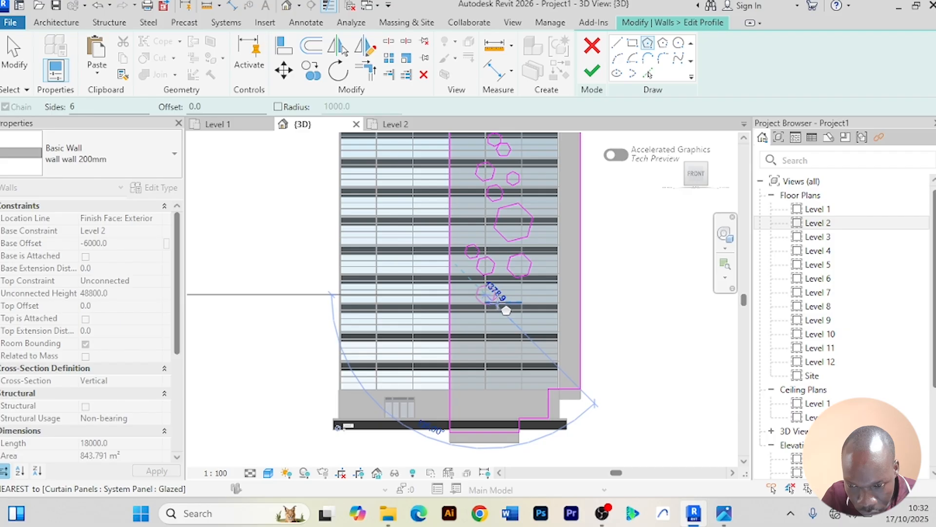
{"action": "left_click", "coordinate": [545, 294]}
{"action": "right_click", "coordinate": [621, 238]}
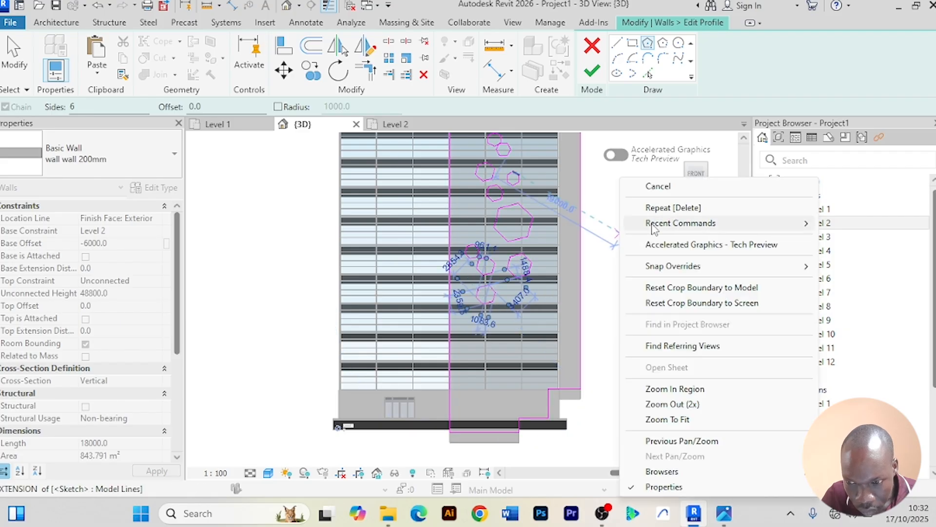
{"action": "left_click", "coordinate": [659, 190]}
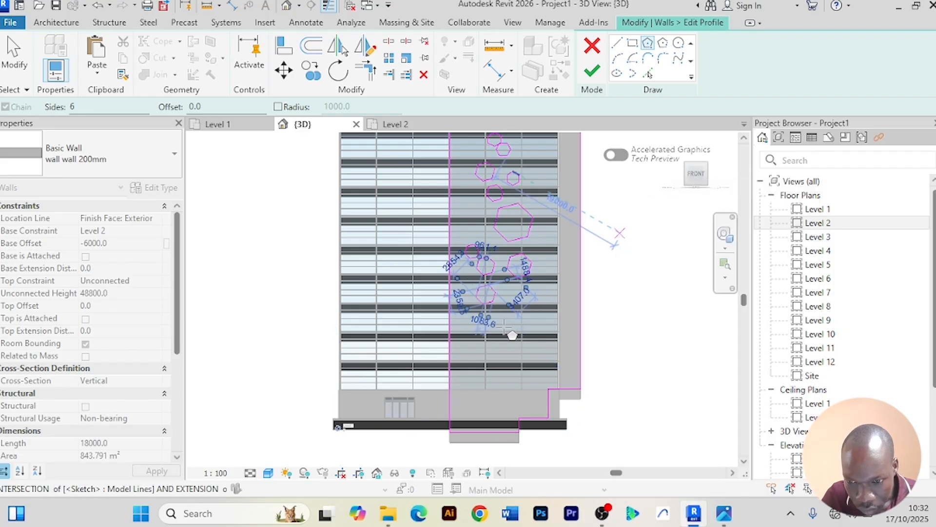
Step: Draw a hexagon beside the lowest one and a small one about 810 mm in radius staggered below the pair, ending the polygon tool
{"action": "left_click", "coordinate": [512, 300]}
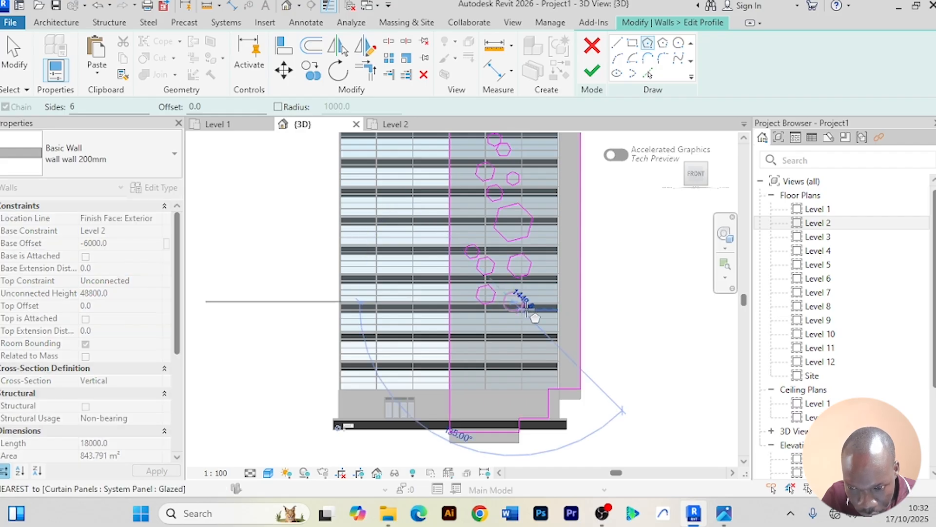
{"action": "right_click", "coordinate": [636, 226]}
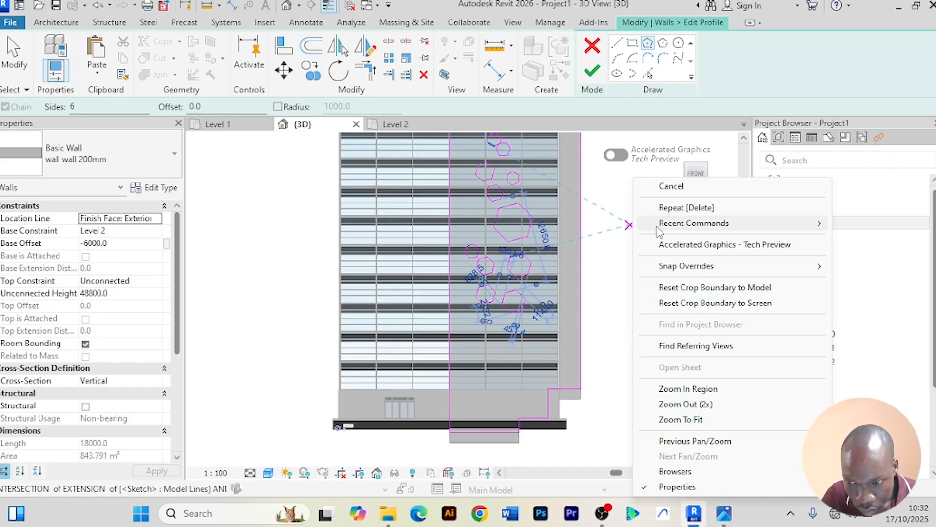
{"action": "left_click", "coordinate": [671, 187]}
{"action": "scroll", "coordinate": [580, 314], "scroll_direction": "down", "scroll_amount": 2}
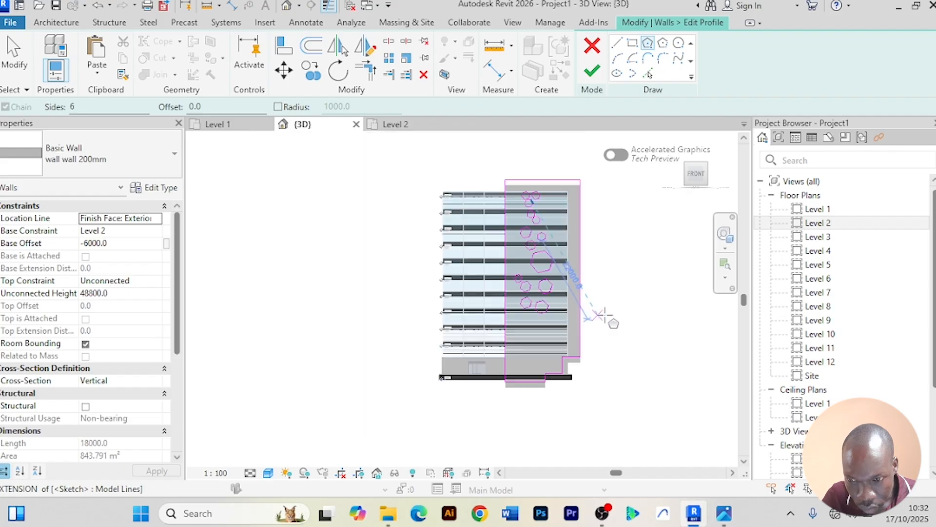
{"action": "scroll", "coordinate": [610, 316], "scroll_direction": "up", "scroll_amount": 1}
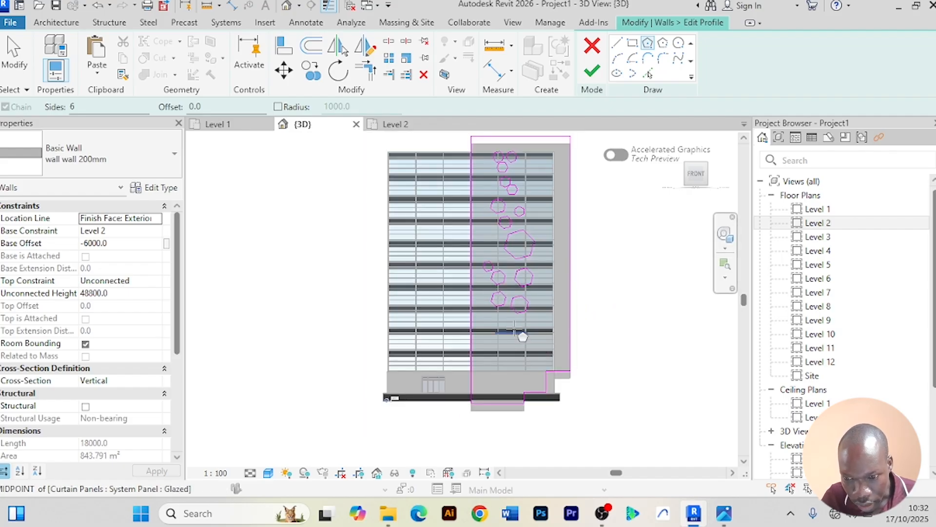
{"action": "scroll", "coordinate": [520, 335], "scroll_direction": "up", "scroll_amount": 2}
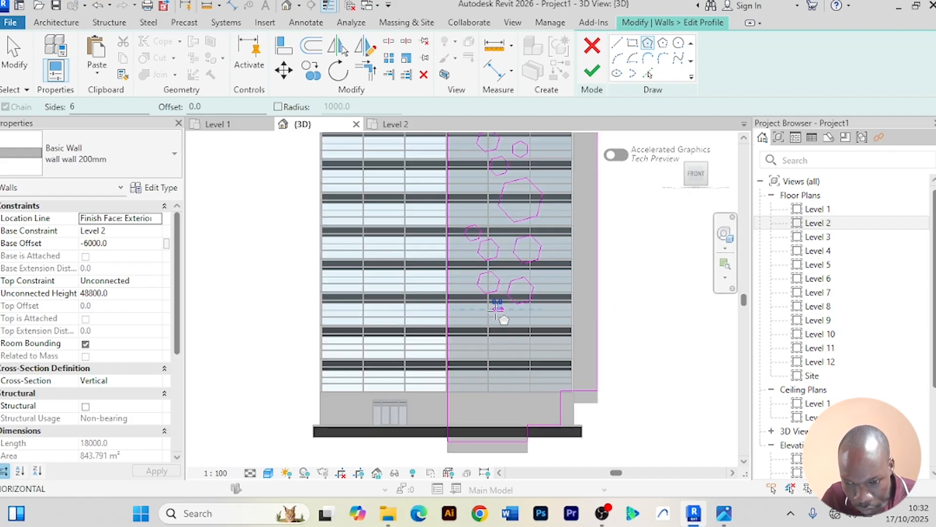
{"action": "left_click", "coordinate": [498, 309]}
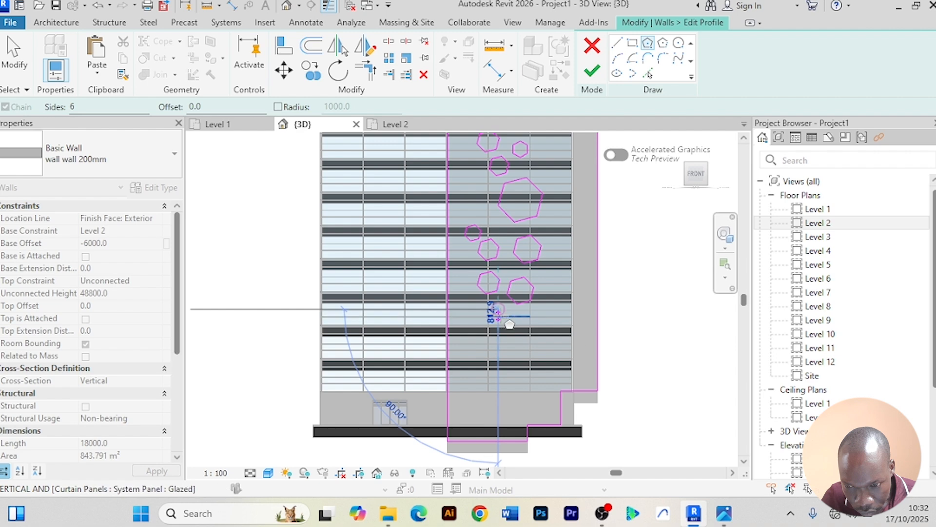
{"action": "right_click", "coordinate": [627, 244]}
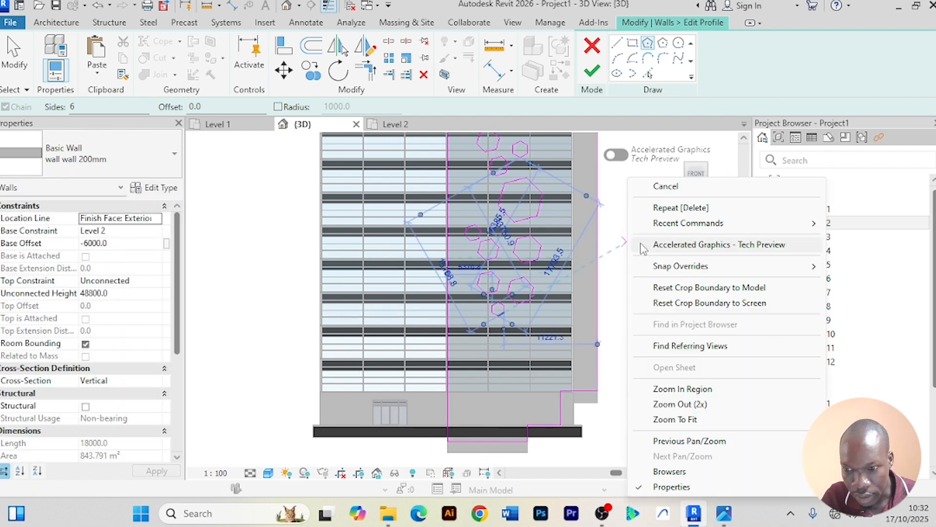
{"action": "left_click", "coordinate": [656, 186]}
{"action": "right_click", "coordinate": [631, 244]}
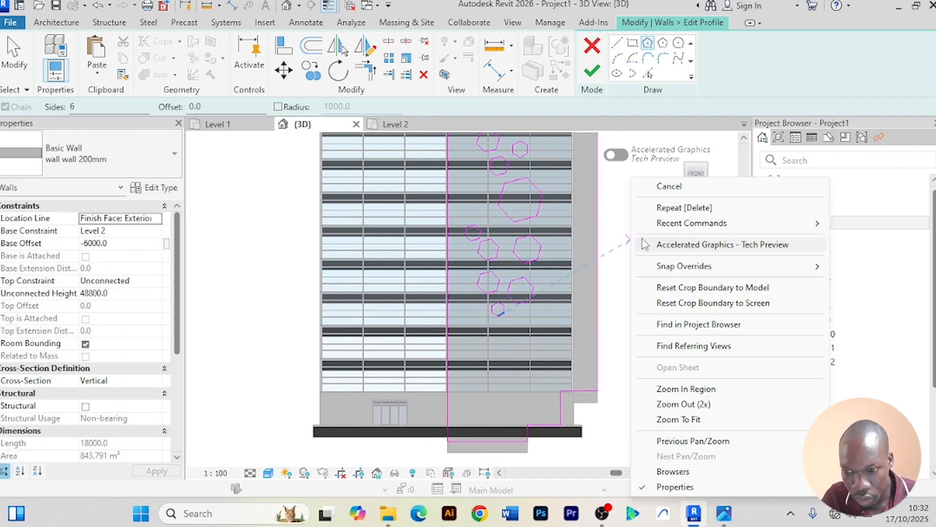
{"action": "left_click", "coordinate": [666, 186]}
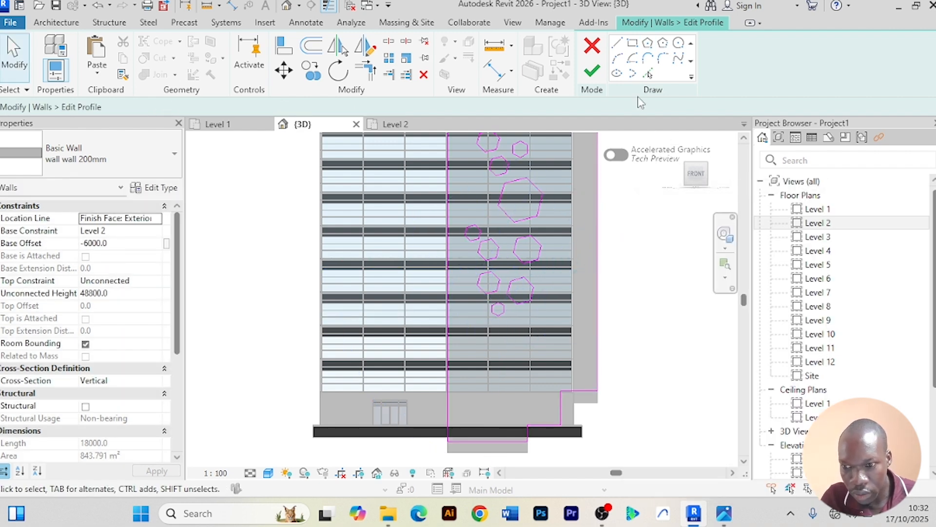
Step: Sketch a closed triangle with the Line tool diagonally below the smallest, lowest hexagon in the wall profile
{"action": "left_click", "coordinate": [617, 44]}
{"action": "left_click", "coordinate": [509, 332]}
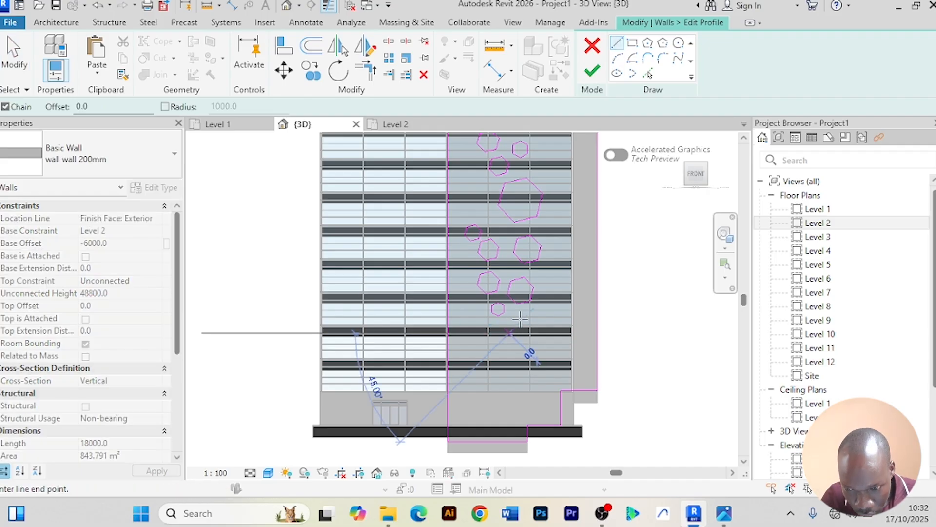
{"action": "left_click", "coordinate": [520, 320]}
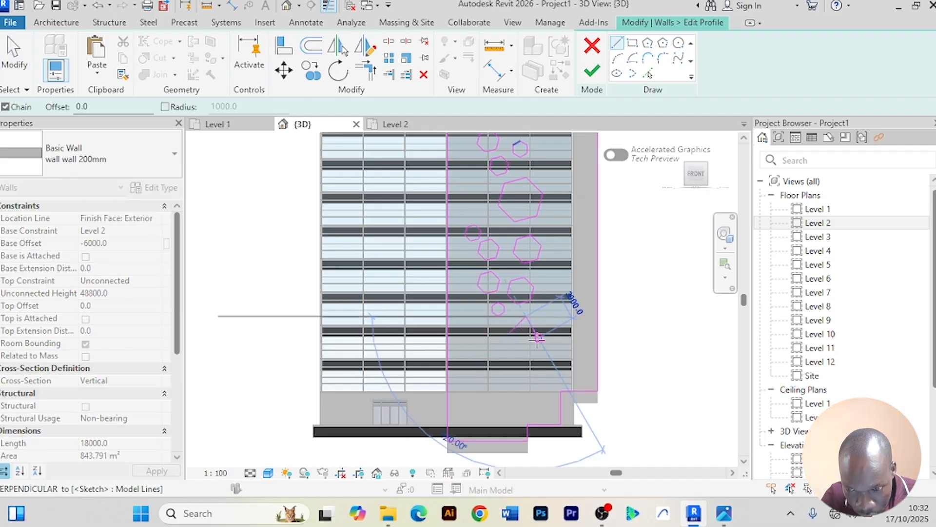
{"action": "scroll", "coordinate": [510, 333], "scroll_direction": "up", "scroll_amount": 3}
{"action": "left_click", "coordinate": [511, 328]}
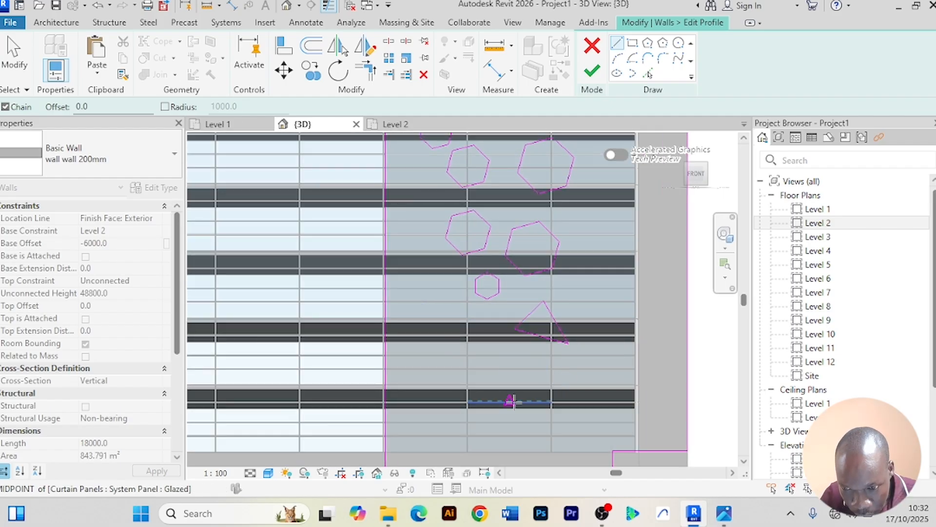
Step: Sketch a second closed triangle beside the first, slightly lower under the small hexagon, with a base about 2530 mm long
{"action": "left_click", "coordinate": [477, 322]}
{"action": "left_click", "coordinate": [509, 350]}
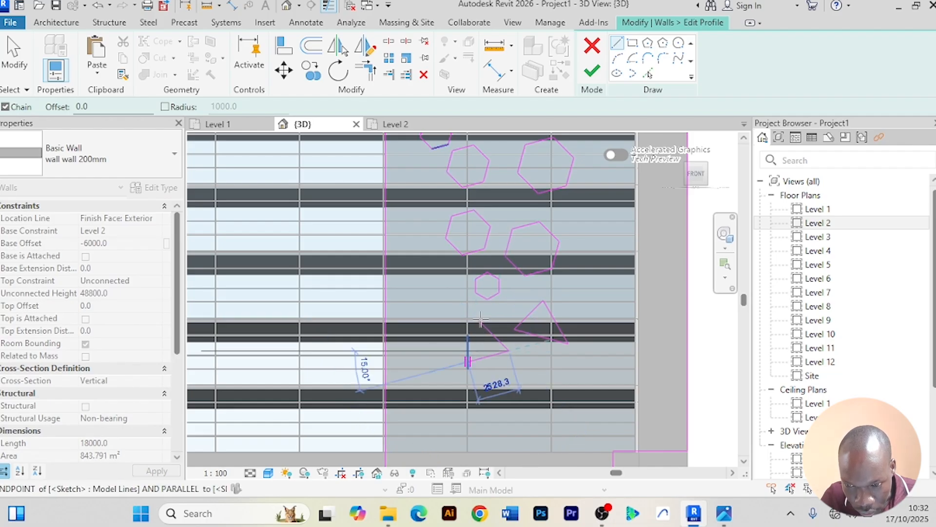
{"action": "left_click", "coordinate": [468, 361]}
{"action": "left_click", "coordinate": [481, 321]}
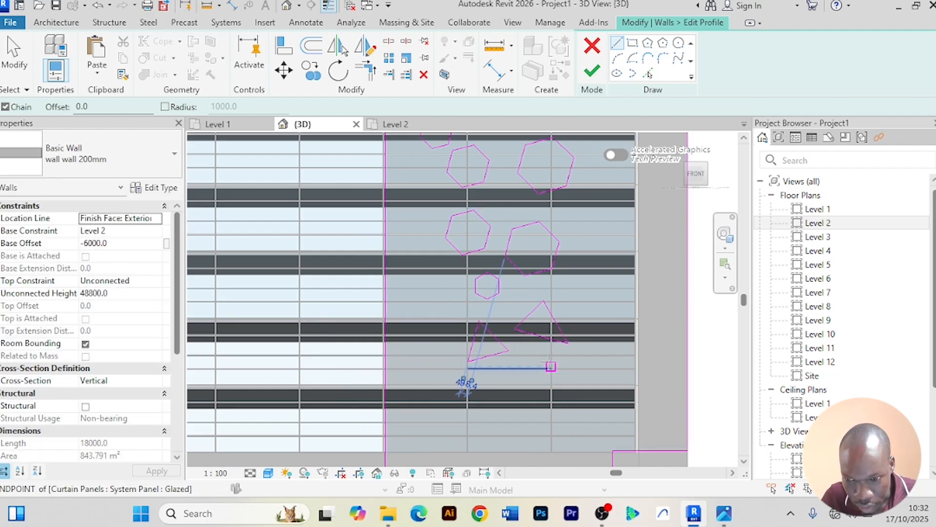
Step: Sketch a third closed triangle below the first, with a base about 2600 mm long, and end the Line tool
{"action": "left_click", "coordinate": [542, 356]}
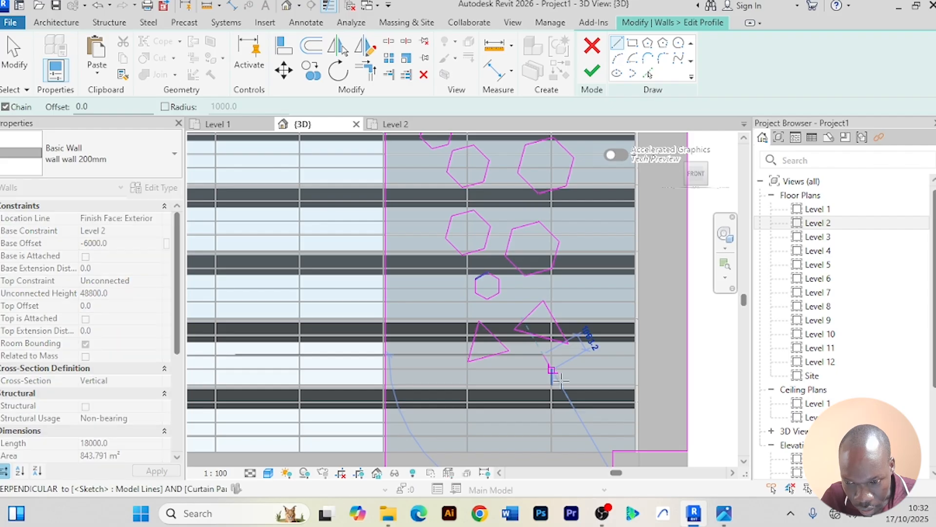
{"action": "left_click", "coordinate": [536, 387]}
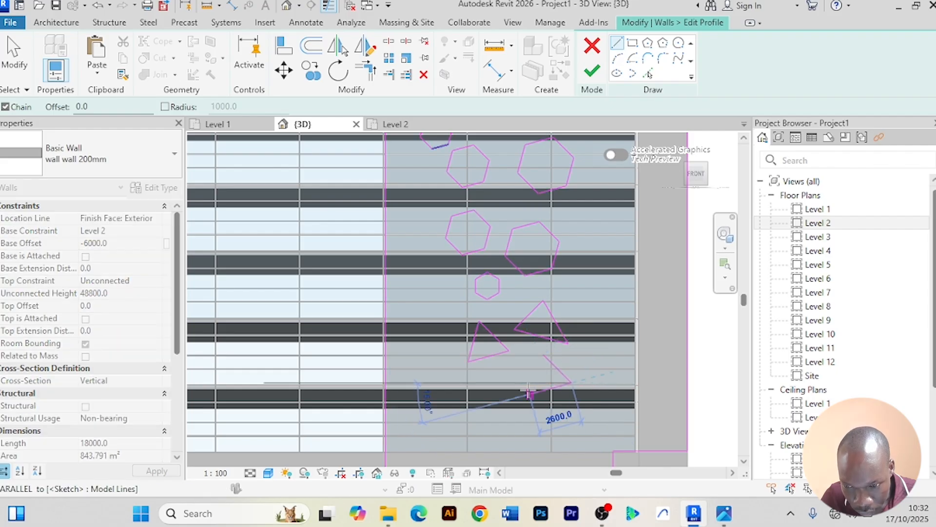
{"action": "left_click", "coordinate": [542, 356]}
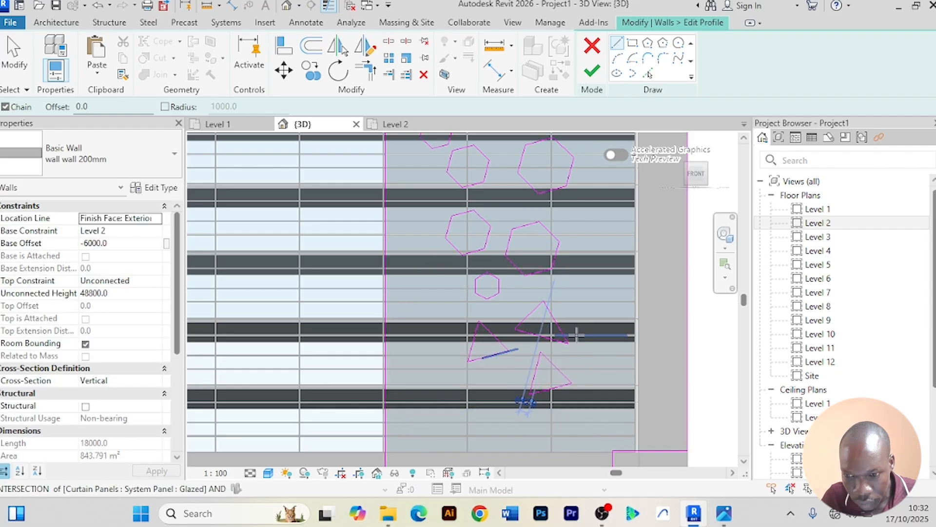
{"action": "scroll", "coordinate": [546, 351], "scroll_direction": "down", "scroll_amount": 3}
{"action": "right_click", "coordinate": [675, 217]}
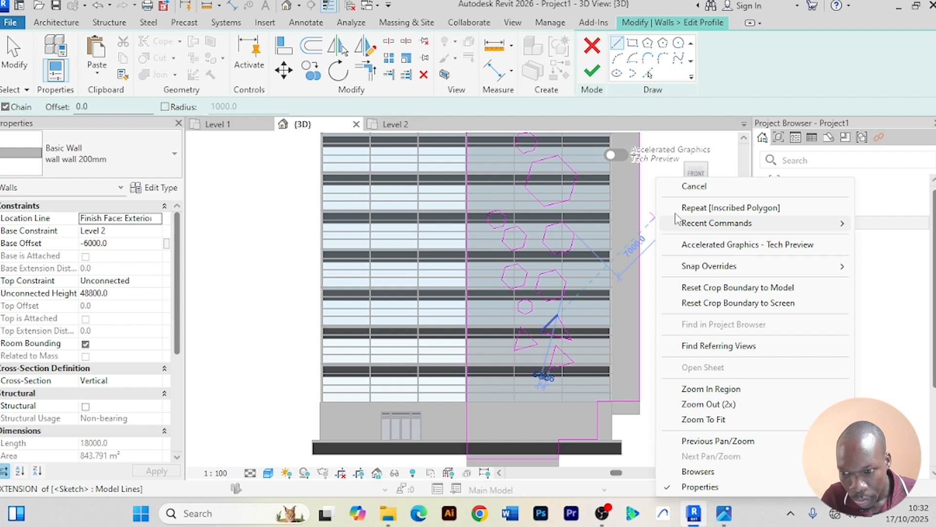
{"action": "left_click", "coordinate": [693, 186]}
{"action": "right_click", "coordinate": [664, 180]}
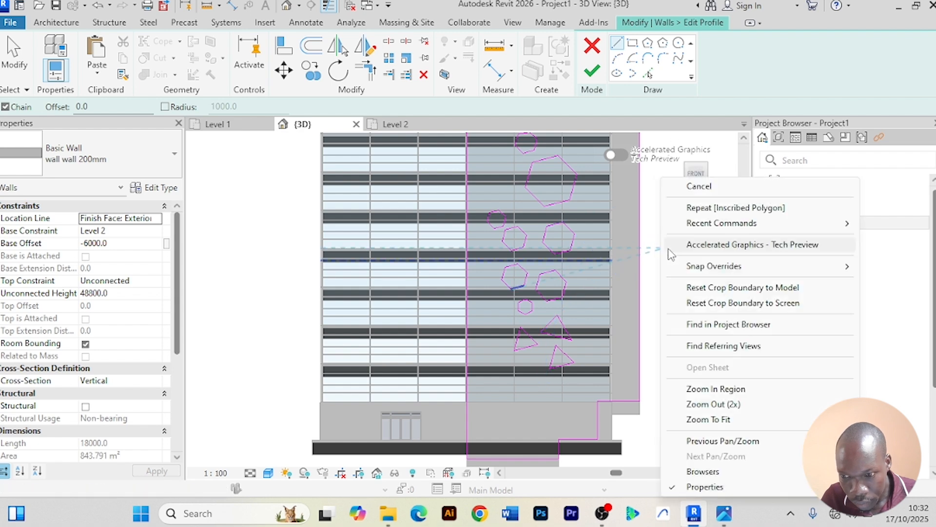
{"action": "left_click", "coordinate": [685, 188]}
Step: Try to finish the wall's profile edit, and return to the sketch at the overlapping upper hexagons
{"action": "scroll", "coordinate": [661, 271], "scroll_direction": "down", "scroll_amount": 3}
{"action": "middle_click_drag", "start_coordinate": [671, 283], "coordinate": [555, 326]}
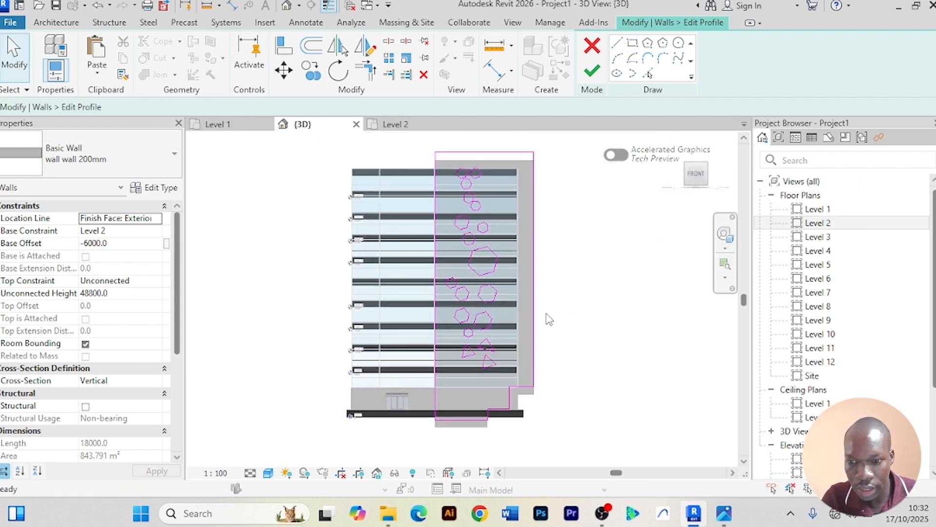
{"action": "left_click", "coordinate": [593, 73]}
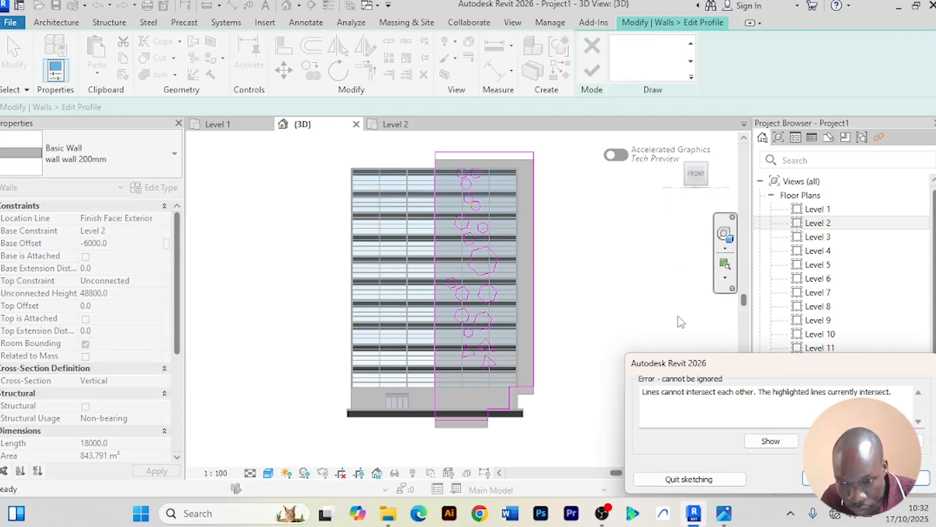
{"action": "scroll", "coordinate": [475, 231], "scroll_direction": "up", "scroll_amount": 5}
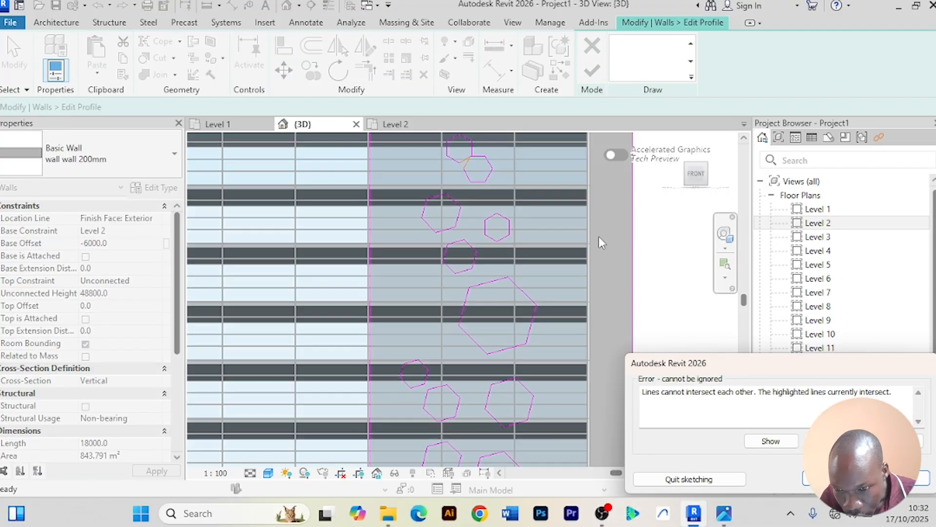
{"action": "scroll", "coordinate": [516, 172], "scroll_direction": "up", "scroll_amount": 5}
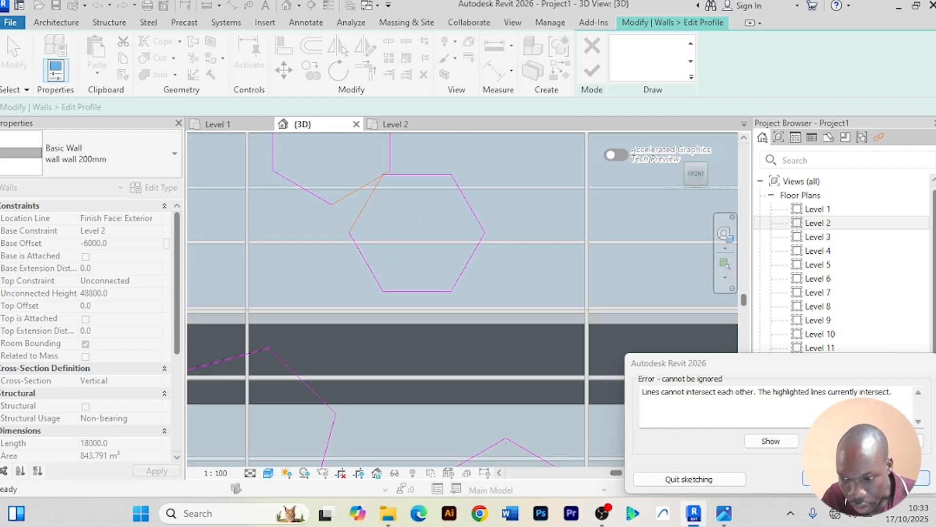
{"action": "left_click", "coordinate": [865, 479]}
Step: Select all six edges of the lower overlapping hexagon and nudge it slightly right and down, clear of the hexagon above
{"action": "scroll", "coordinate": [423, 168], "scroll_direction": "up", "scroll_amount": 1}
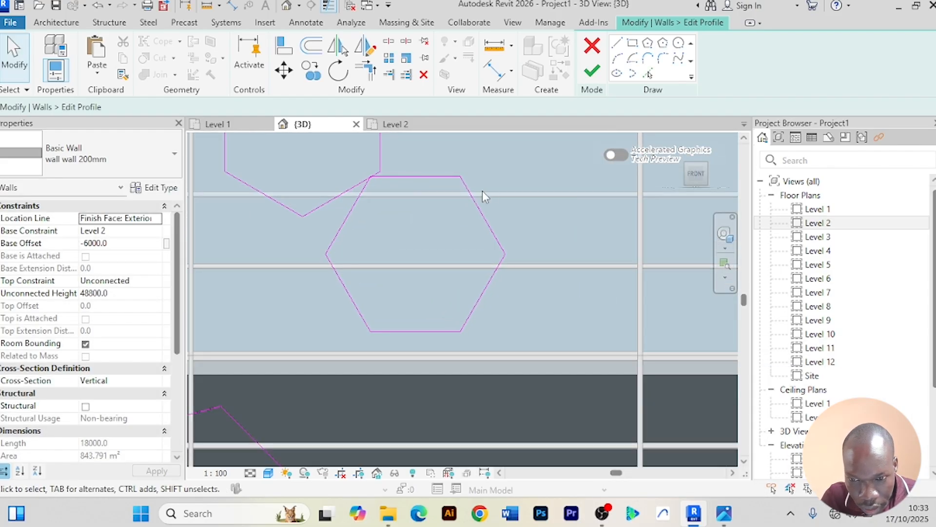
{"action": "left_click", "coordinate": [396, 180]}
{"action": "left_click", "coordinate": [361, 204], "text": "ctrl"}
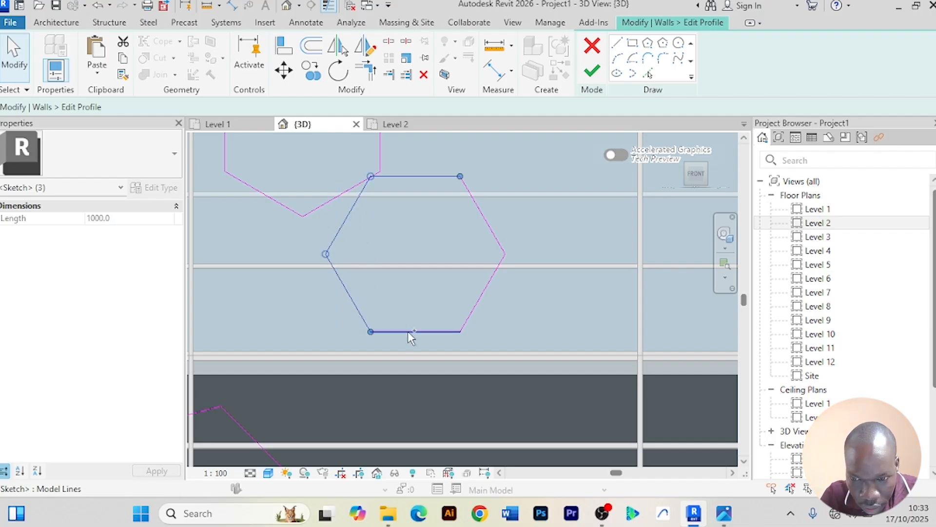
{"action": "left_click", "coordinate": [479, 306], "text": "ctrl"}
{"action": "left_click", "coordinate": [495, 236], "text": "ctrl"}
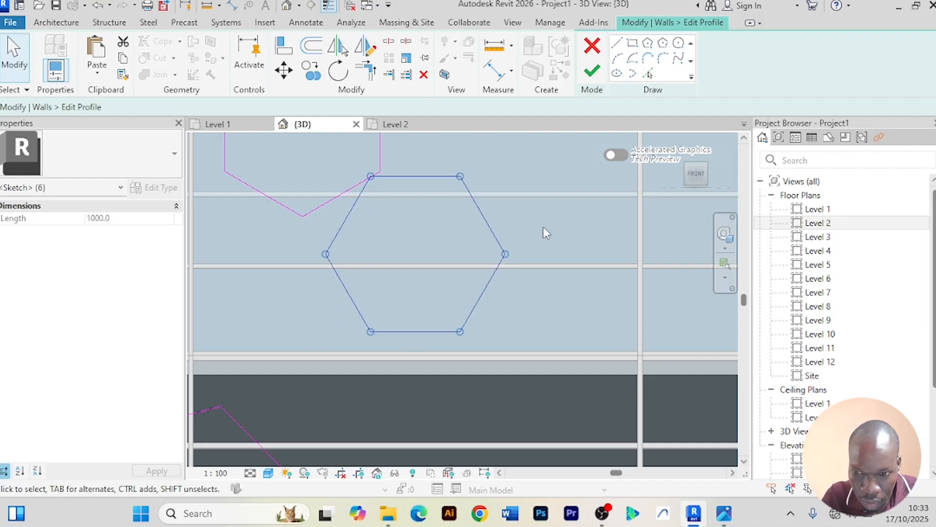
{"action": "key", "text": "Right"}
{"action": "key", "text": "Right"}
{"action": "key", "text": "Down"}
{"action": "key", "text": "Down"}
{"action": "key", "text": "Down"}
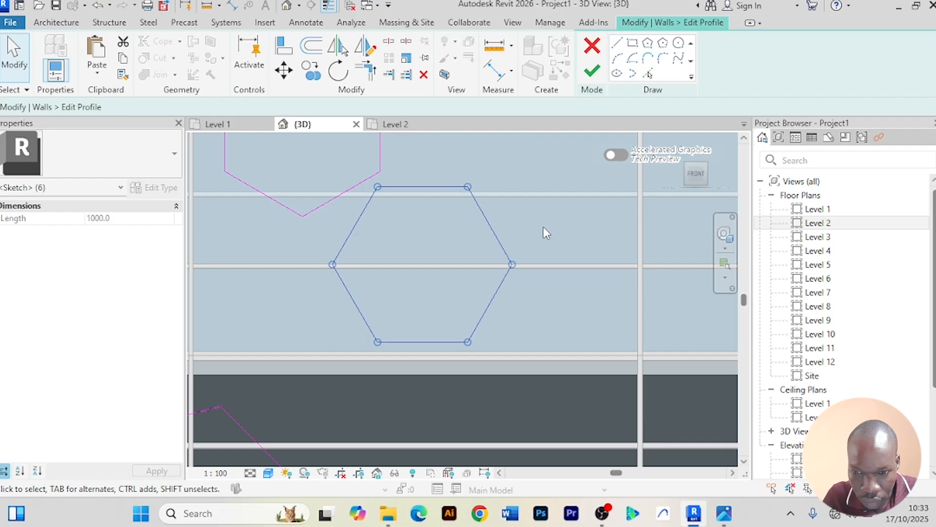
Step: Finish the front wall's profile edit and deselect the wall
{"action": "scroll", "coordinate": [543, 226], "scroll_direction": "down", "scroll_amount": 4}
{"action": "left_click", "coordinate": [553, 217]}
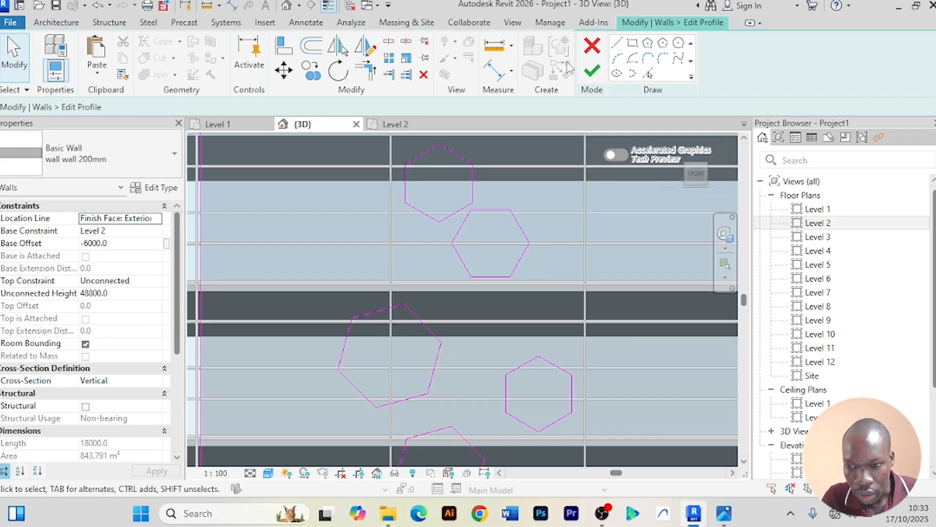
{"action": "left_click", "coordinate": [588, 76]}
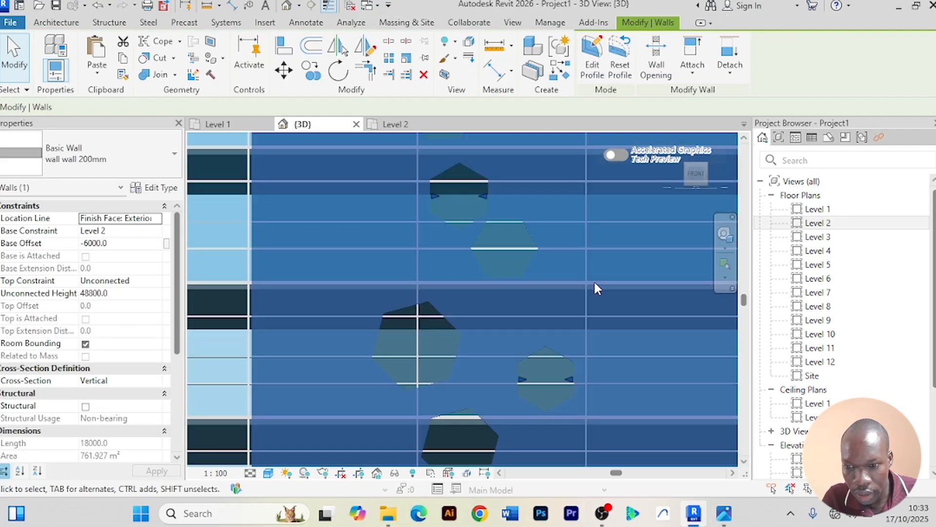
{"action": "scroll", "coordinate": [594, 283], "scroll_direction": "down", "scroll_amount": 3}
{"action": "left_click", "coordinate": [693, 314]}
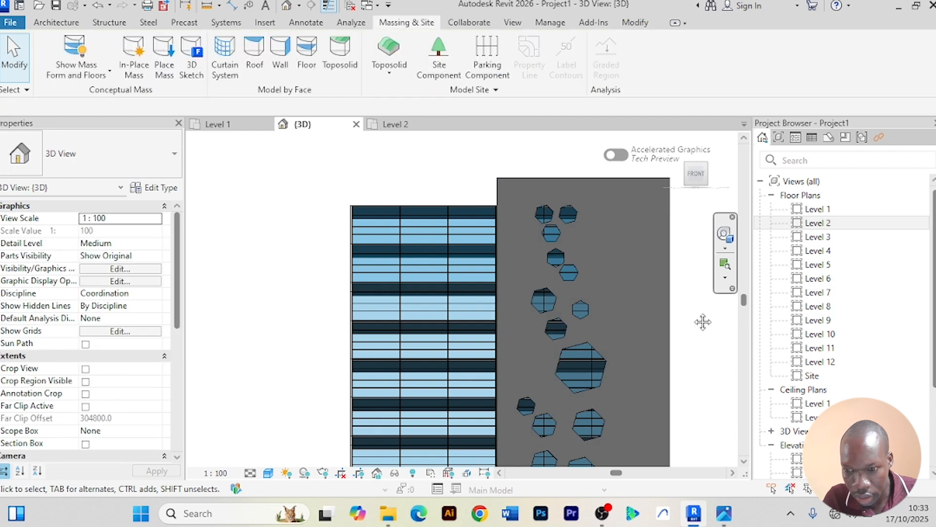
Step: Compare the whole front facade with the ONWARD KARIKA reference image and return to the Revit model
{"action": "middle_click_drag", "start_coordinate": [702, 319], "coordinate": [578, 265]}
{"action": "scroll", "coordinate": [670, 312], "scroll_direction": "down", "scroll_amount": 3}
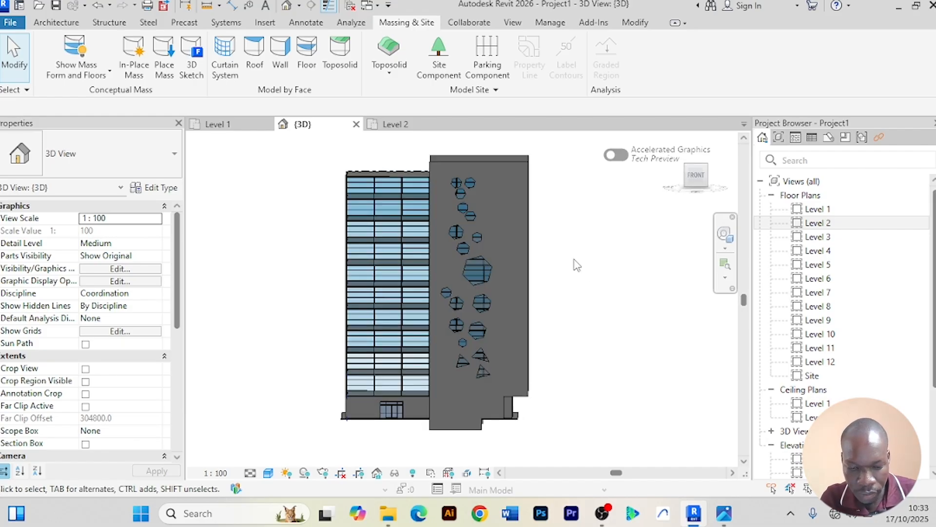
{"action": "key", "text": "alt+Tab"}
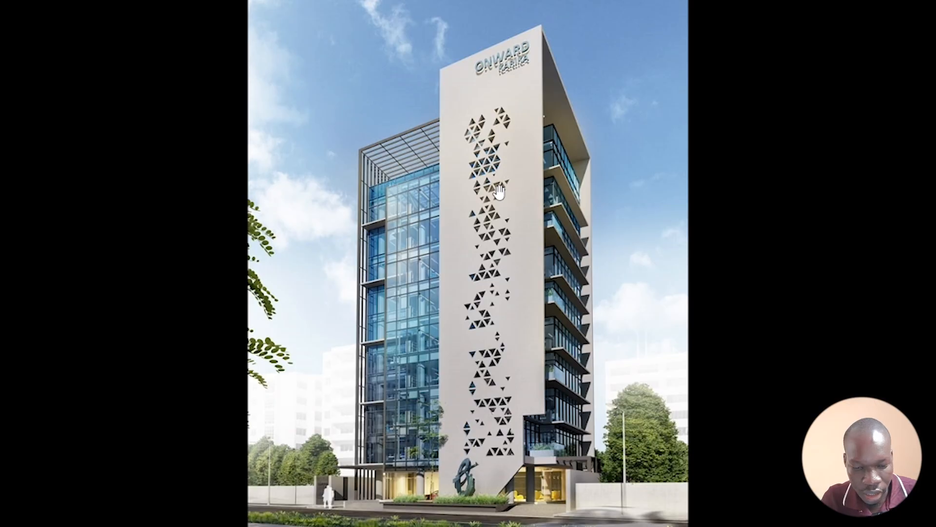
{"action": "key", "text": "alt+Tab"}
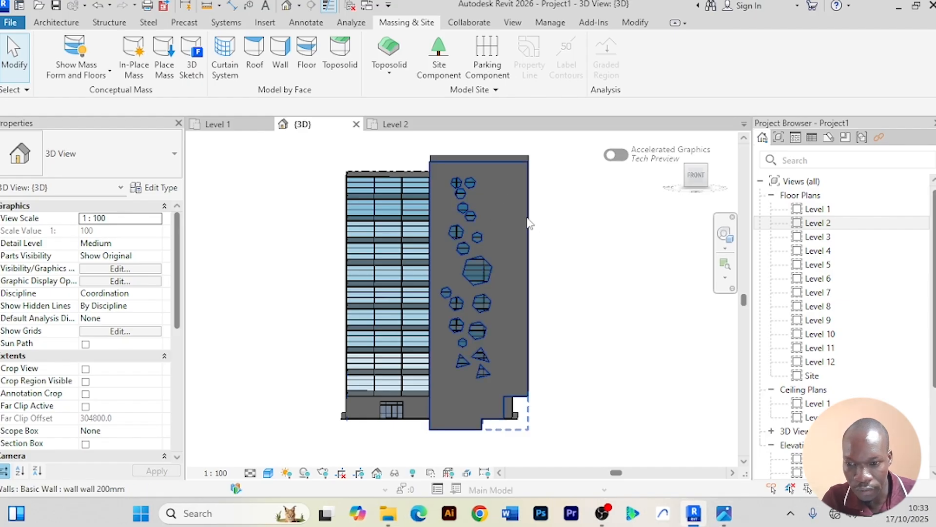
{"action": "left_click", "coordinate": [529, 224]}
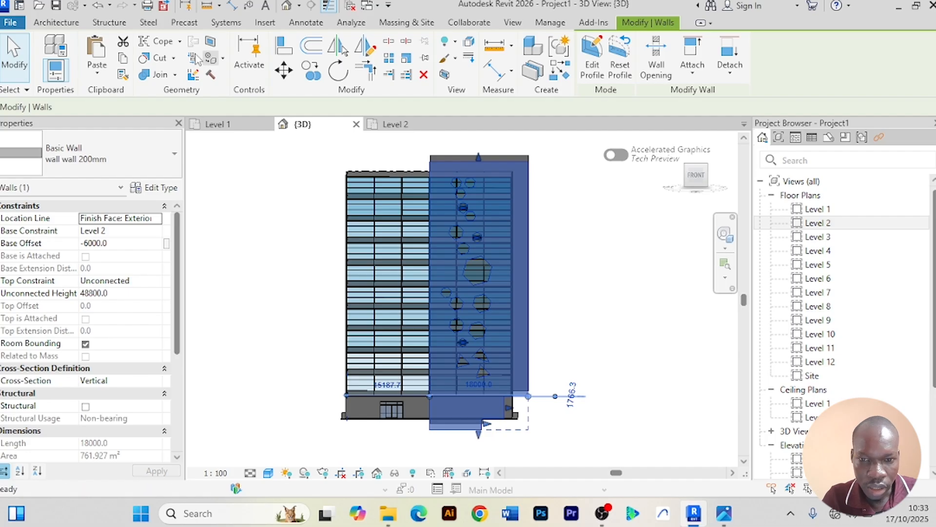
{"action": "left_click", "coordinate": [197, 59]}
{"action": "scroll", "coordinate": [107, 220], "scroll_direction": "down", "scroll_amount": 10}
{"action": "left_click", "coordinate": [163, 200]}
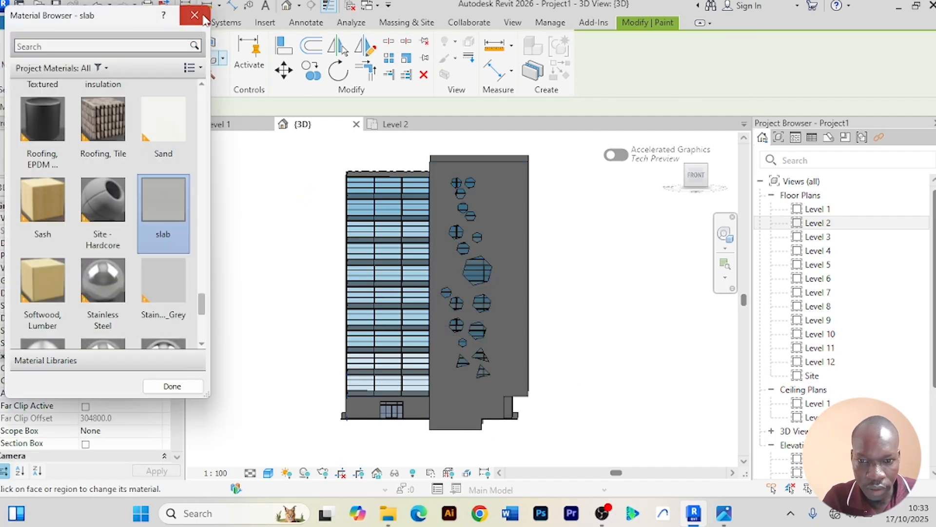
{"action": "left_click", "coordinate": [203, 17]}
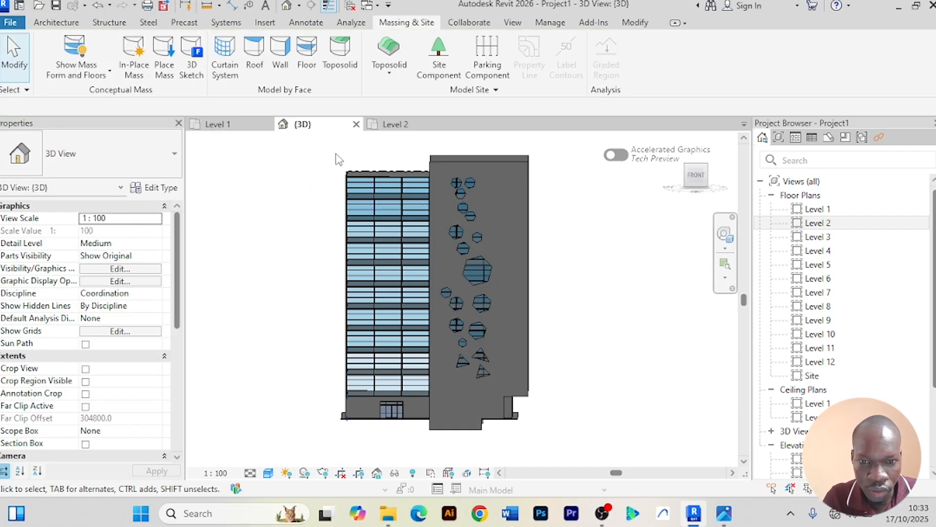
Step: Find the Clad - White material by searching "white" and paint it on the perforated wall's front face
{"action": "left_click", "coordinate": [56, 23]}
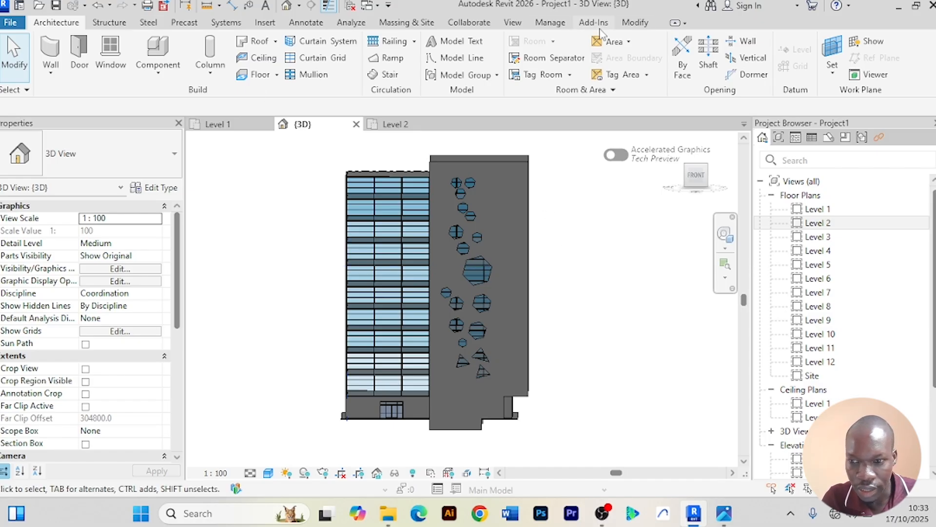
{"action": "left_click", "coordinate": [635, 24]}
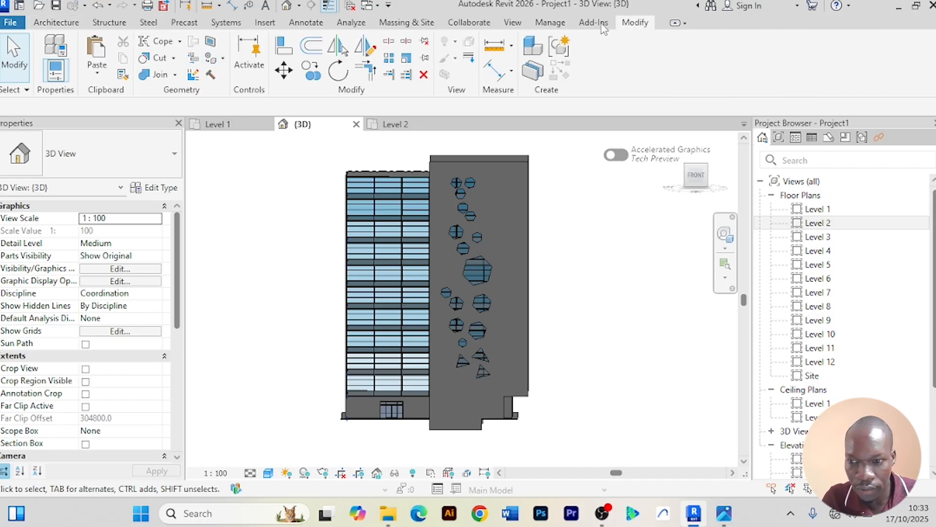
{"action": "left_click", "coordinate": [214, 68]}
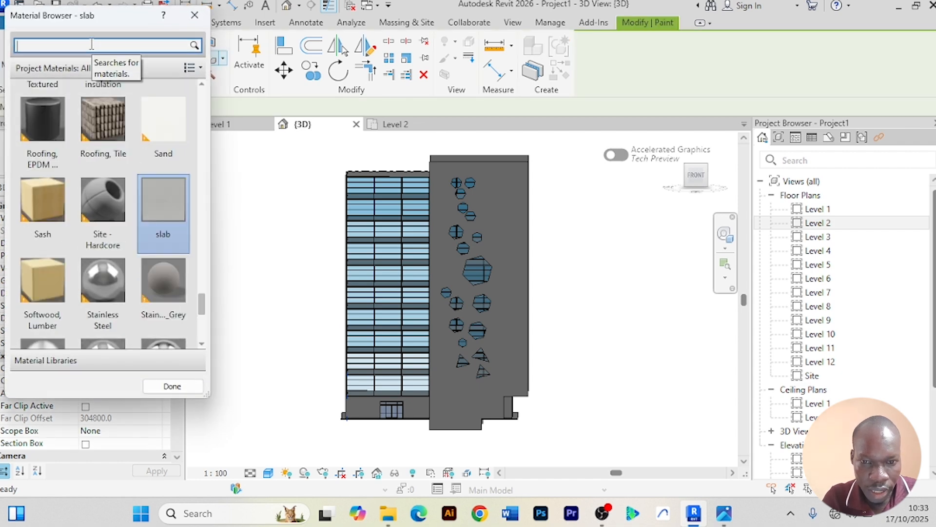
{"action": "type", "text": "white"}
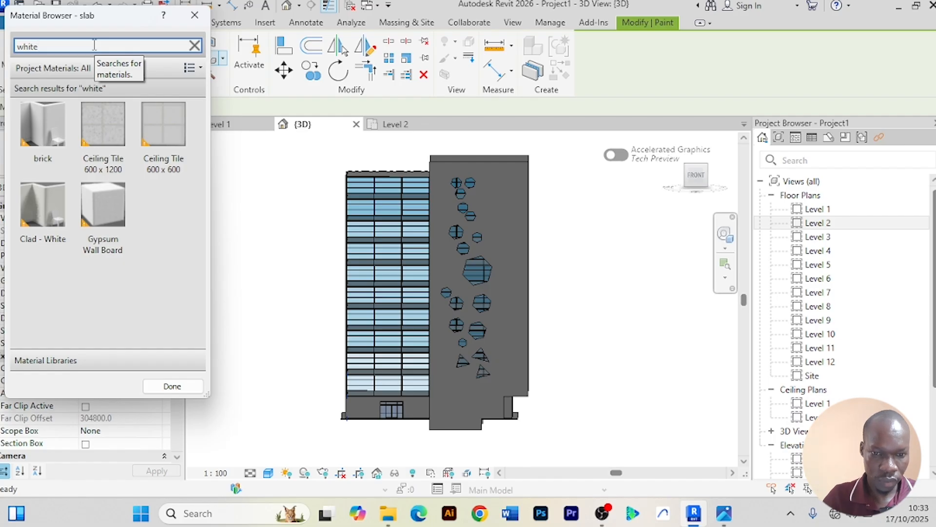
{"action": "left_click", "coordinate": [43, 212]}
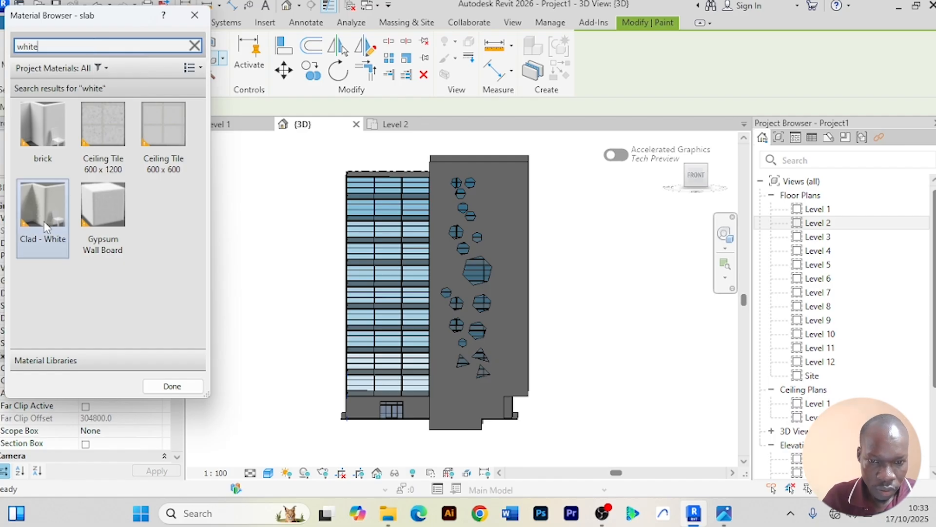
{"action": "left_click", "coordinate": [506, 196]}
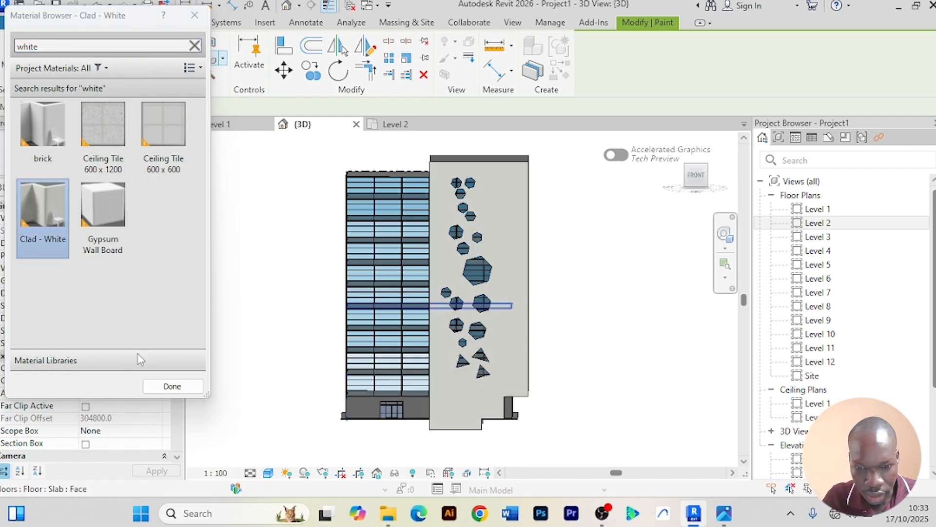
{"action": "left_click", "coordinate": [181, 387]}
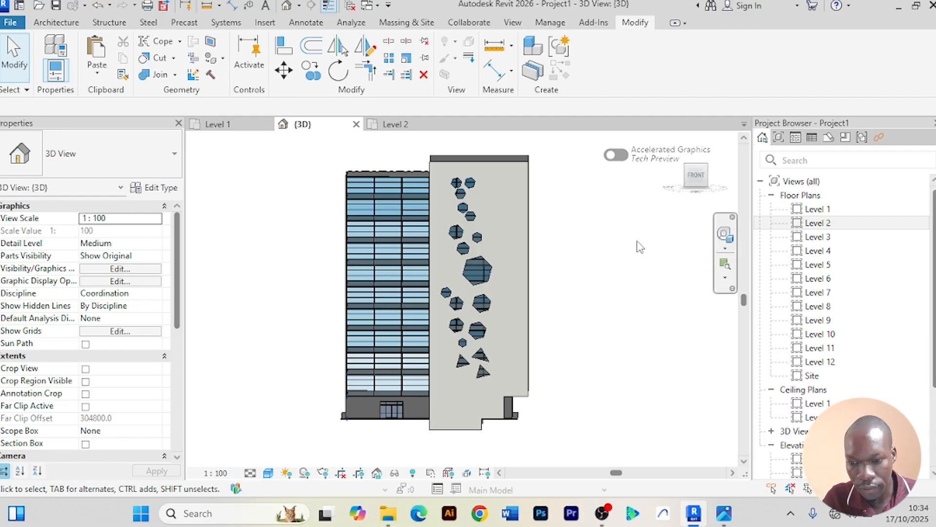
Step: Start an in-place model in the Generic Models category, keeping the name Generic Models 1
{"action": "middle_click_drag", "start_coordinate": [605, 320], "coordinate": [600, 309], "text": "shift"}
{"action": "scroll", "coordinate": [598, 303], "scroll_direction": "up", "scroll_amount": 1}
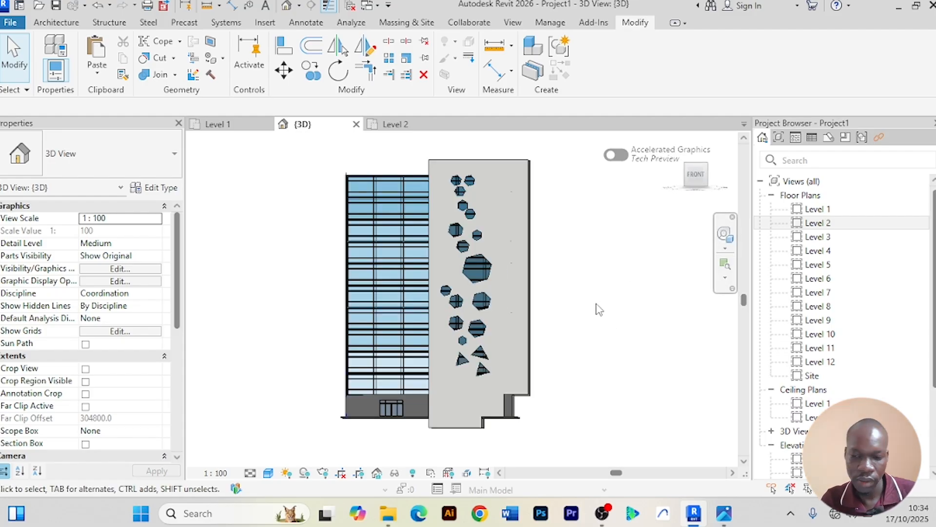
{"action": "scroll", "coordinate": [595, 304], "scroll_direction": "down", "scroll_amount": 1}
{"action": "middle_click_drag", "start_coordinate": [599, 309], "coordinate": [534, 151], "text": "shift"}
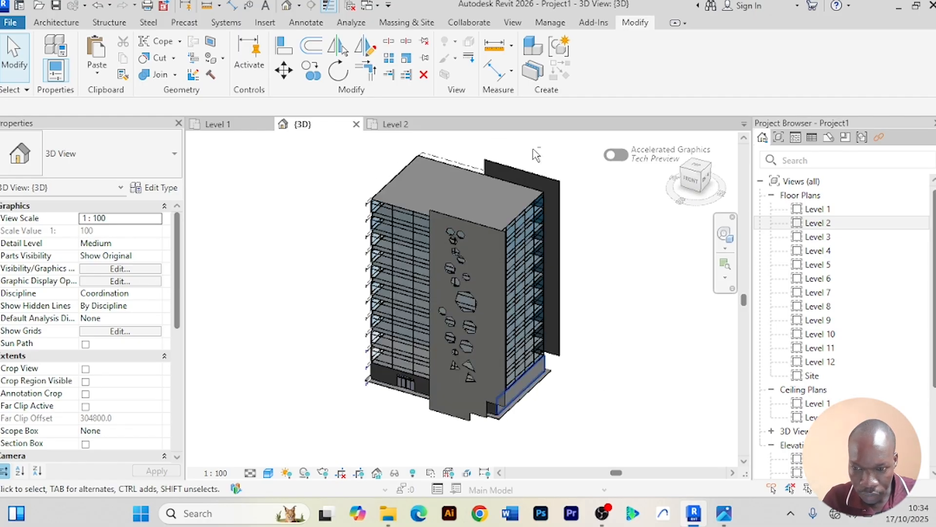
{"action": "scroll", "coordinate": [423, 273], "scroll_direction": "up", "scroll_amount": 6}
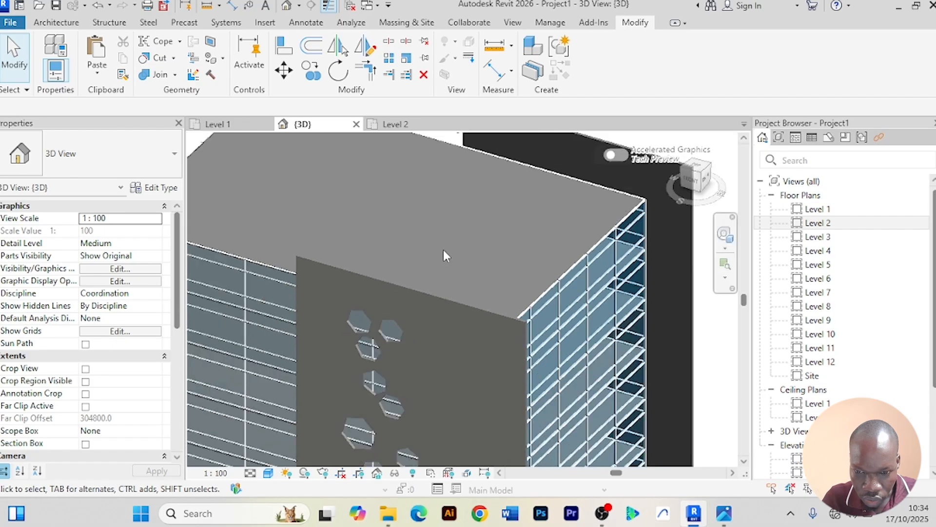
{"action": "middle_click_drag", "start_coordinate": [443, 247], "coordinate": [543, 299], "text": "shift"}
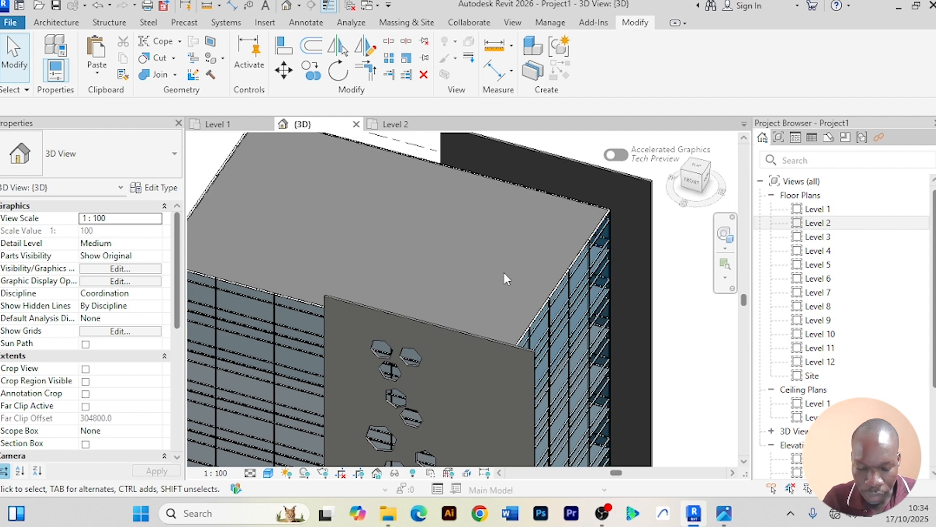
{"action": "middle_click_drag", "start_coordinate": [497, 267], "coordinate": [414, 284], "text": "shift"}
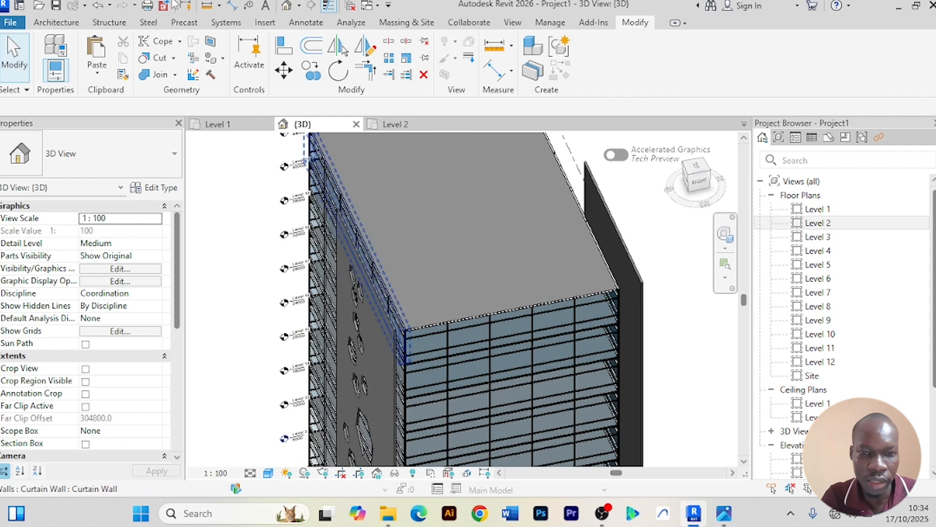
{"action": "left_click", "coordinate": [57, 23]}
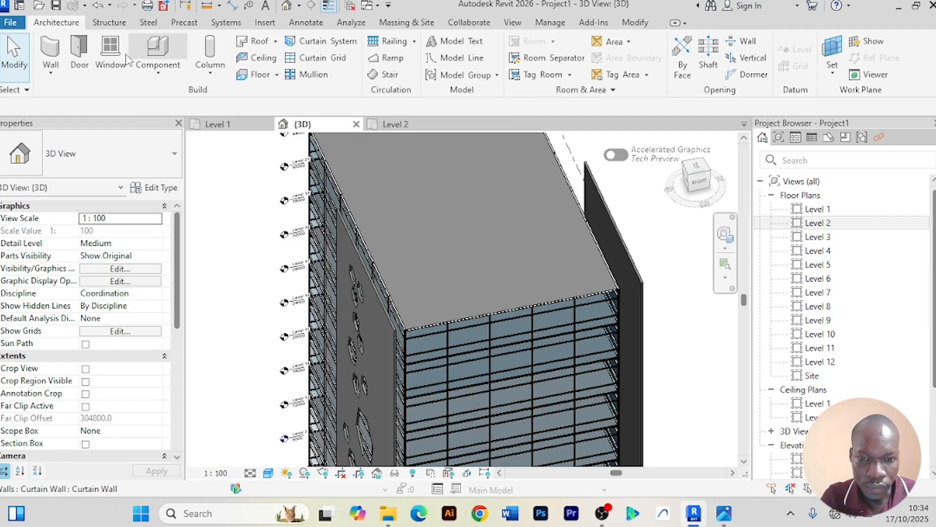
{"action": "left_click", "coordinate": [158, 69]}
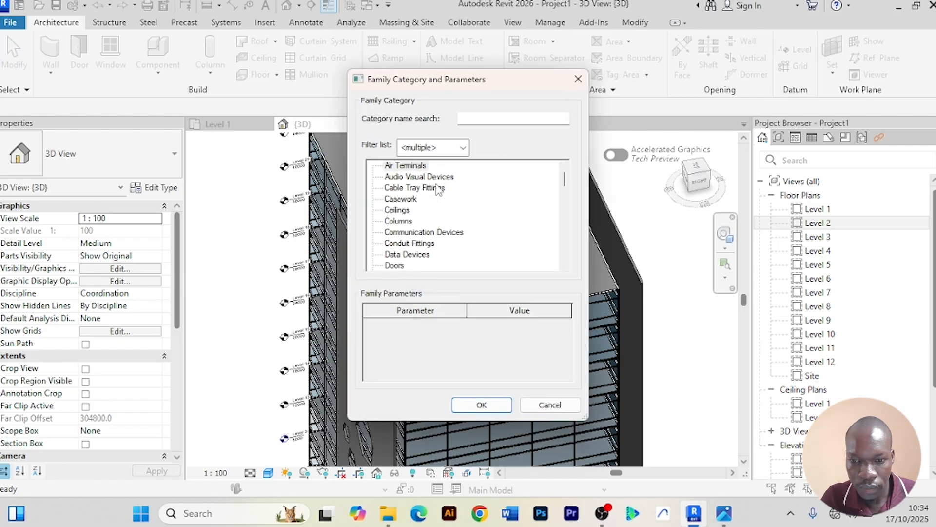
{"action": "key", "text": "g"}
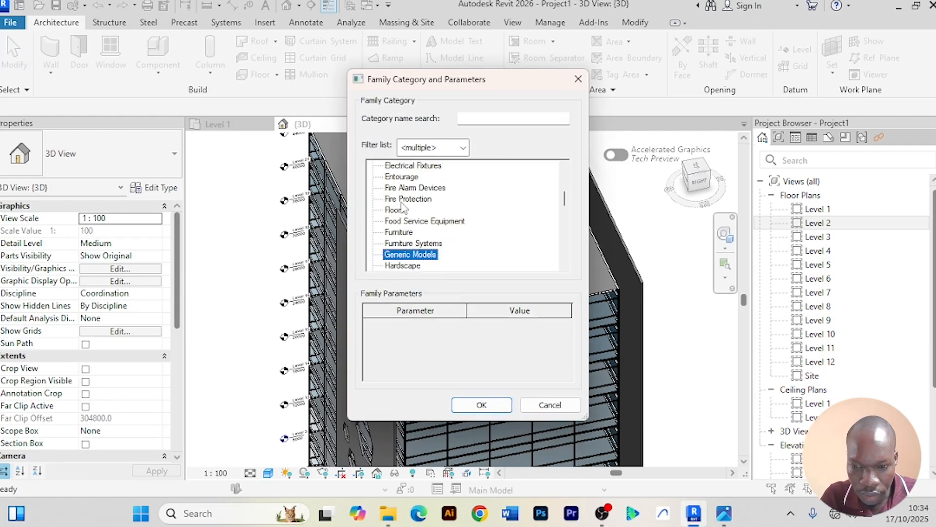
{"action": "left_click", "coordinate": [481, 405]}
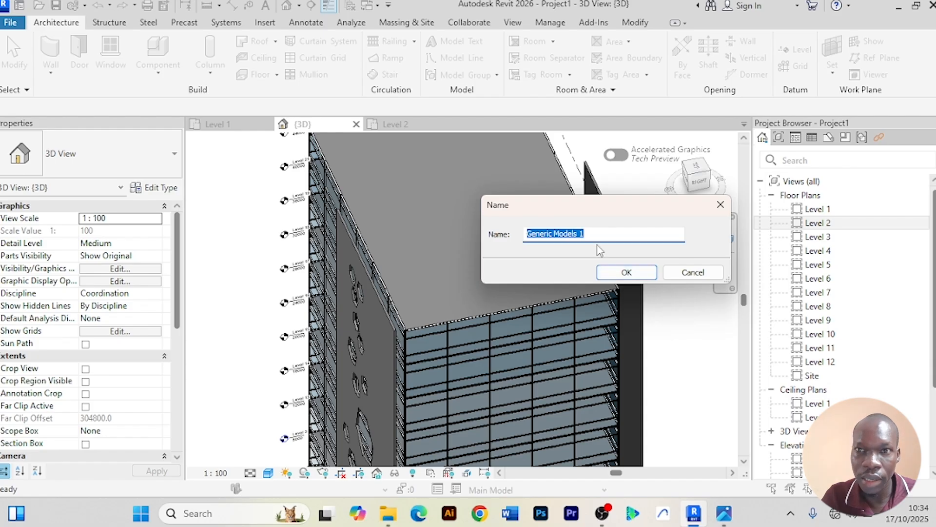
{"action": "left_click", "coordinate": [625, 272]}
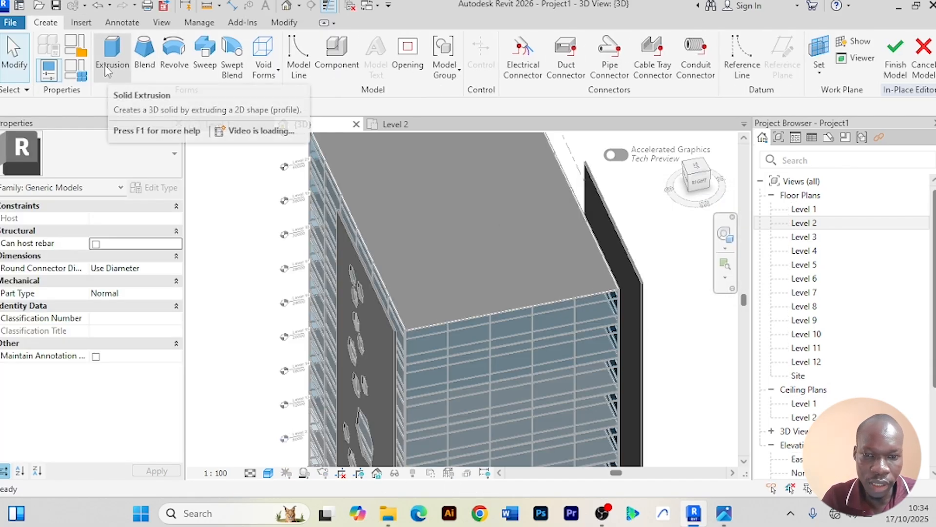
Step: Start a solid extrusion and pick the top face of the perforated front wall as its work plane
{"action": "left_click", "coordinate": [104, 66]}
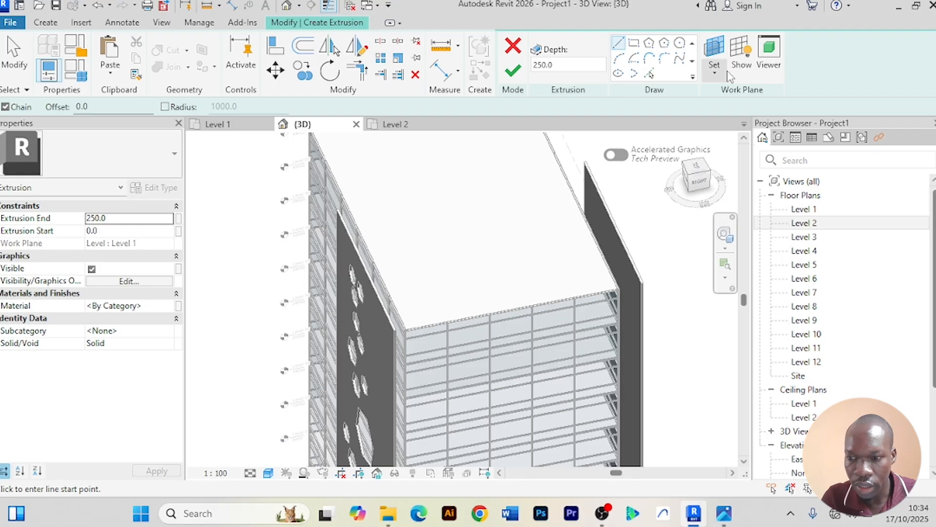
{"action": "left_click", "coordinate": [716, 67]}
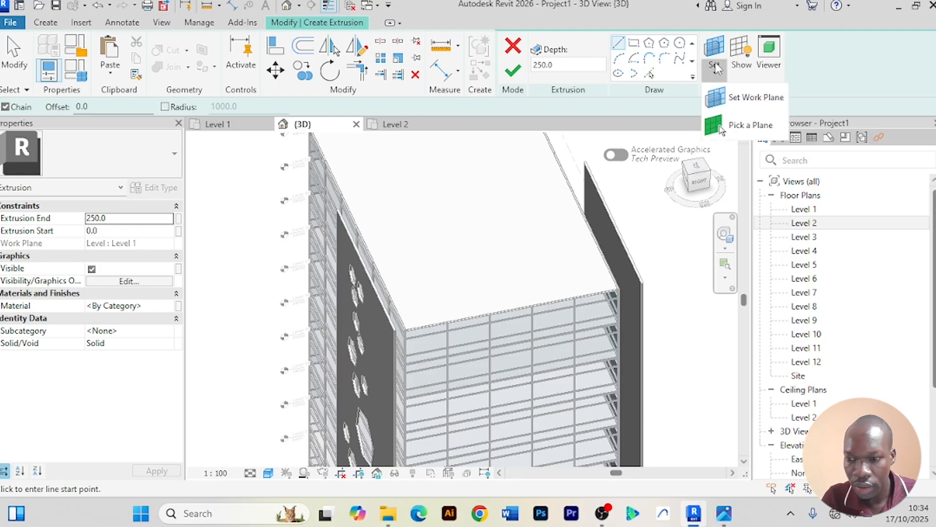
{"action": "left_click", "coordinate": [721, 128]}
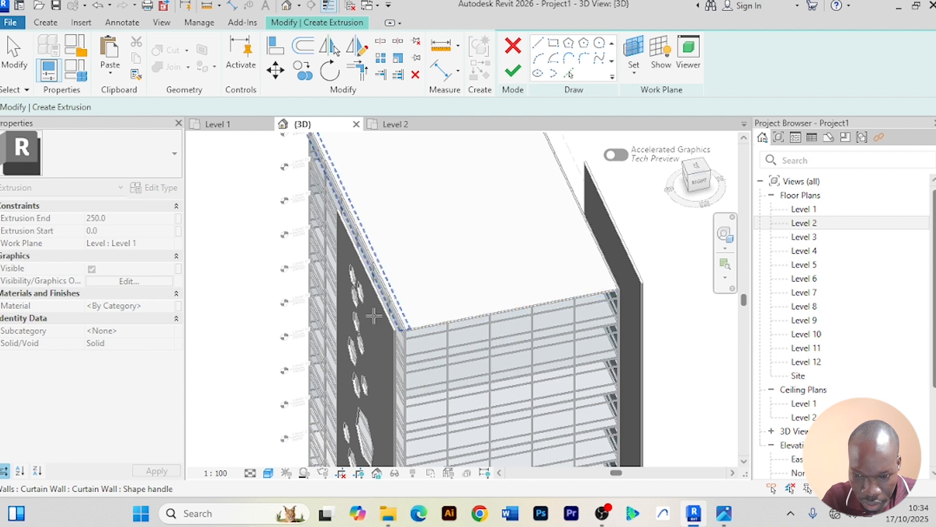
{"action": "scroll", "coordinate": [387, 280], "scroll_direction": "up", "scroll_amount": 2}
{"action": "scroll", "coordinate": [352, 228], "scroll_direction": "up", "scroll_amount": 2}
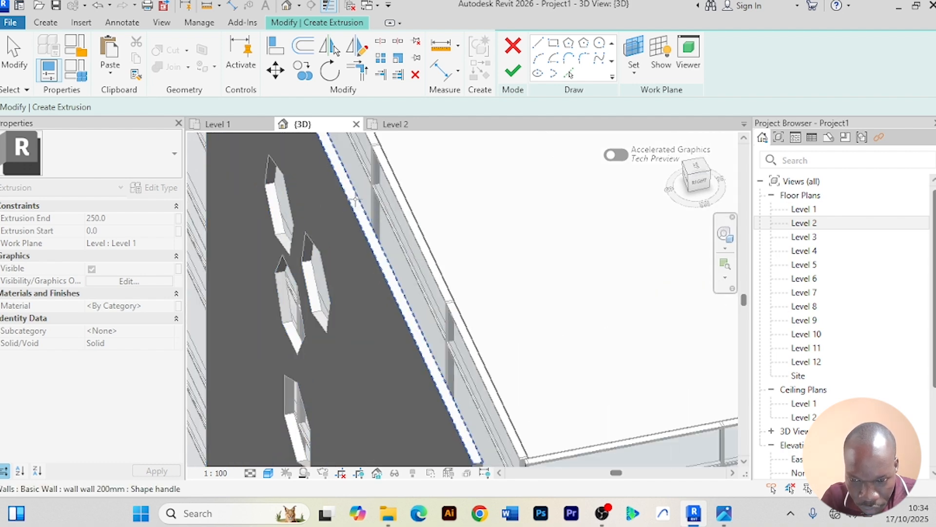
{"action": "left_click", "coordinate": [355, 197]}
{"action": "scroll", "coordinate": [530, 254], "scroll_direction": "down", "scroll_amount": 2}
{"action": "middle_click_drag", "start_coordinate": [530, 254], "coordinate": [396, 314]}
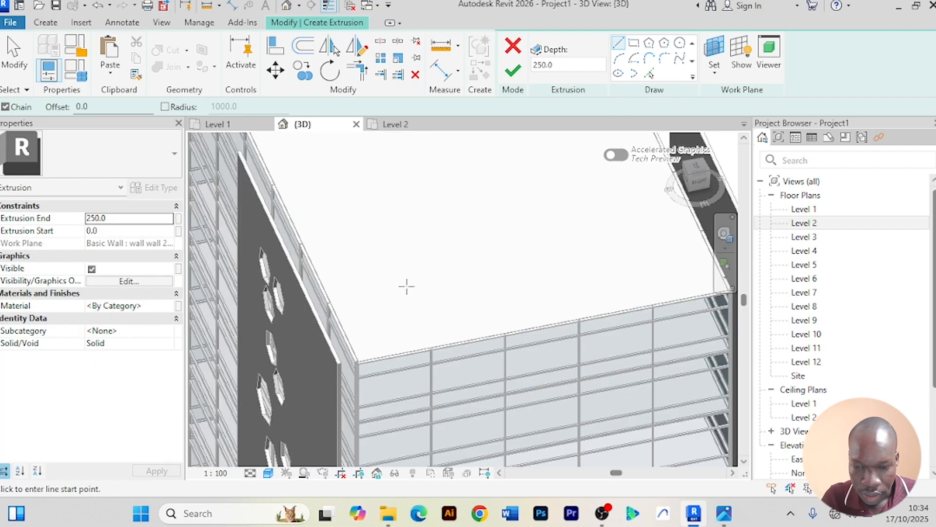
Step: Sketch a rectangle over the roof from the perforated wall's back corner to the opposite wall's outer corner and finish the extrusion at 250 depth
{"action": "scroll", "coordinate": [426, 286], "scroll_direction": "down", "scroll_amount": 2}
{"action": "middle_click_drag", "start_coordinate": [426, 286], "coordinate": [384, 305]}
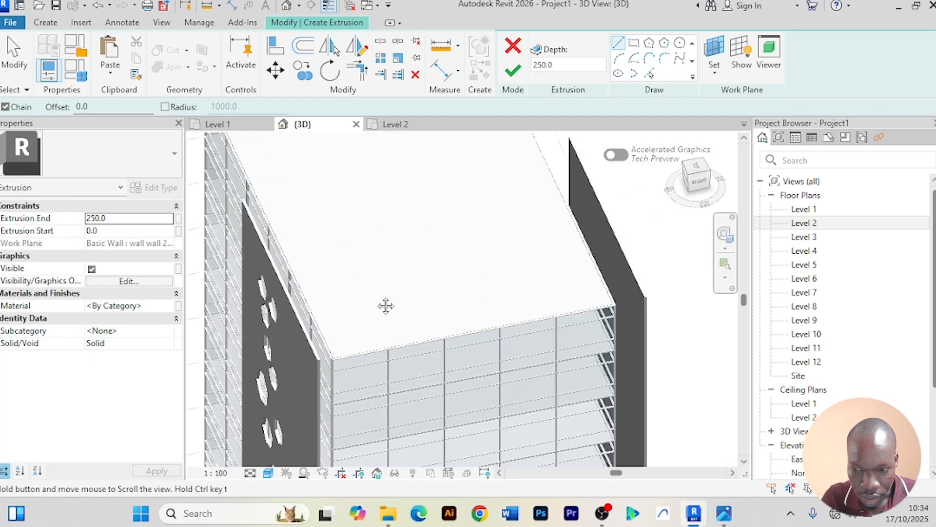
{"action": "left_click", "coordinate": [634, 46]}
{"action": "scroll", "coordinate": [242, 205], "scroll_direction": "up", "scroll_amount": 2}
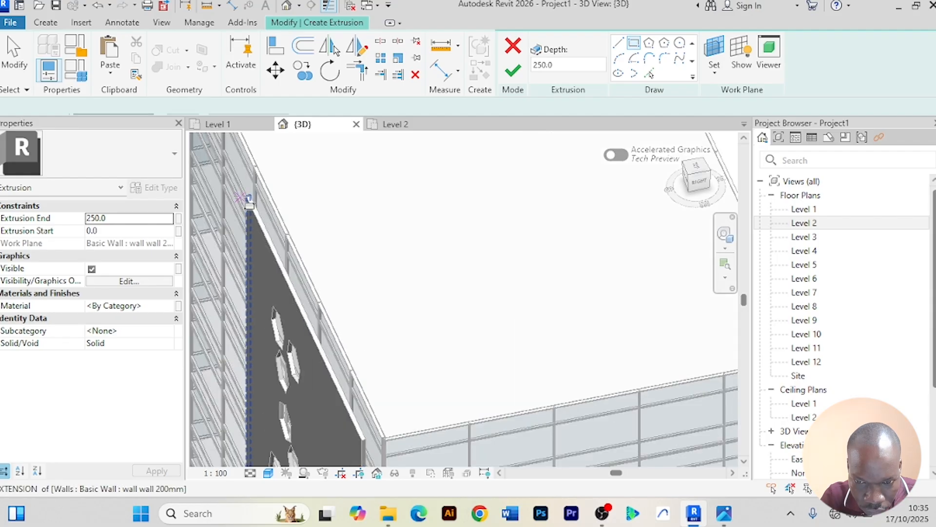
{"action": "left_click", "coordinate": [248, 196]}
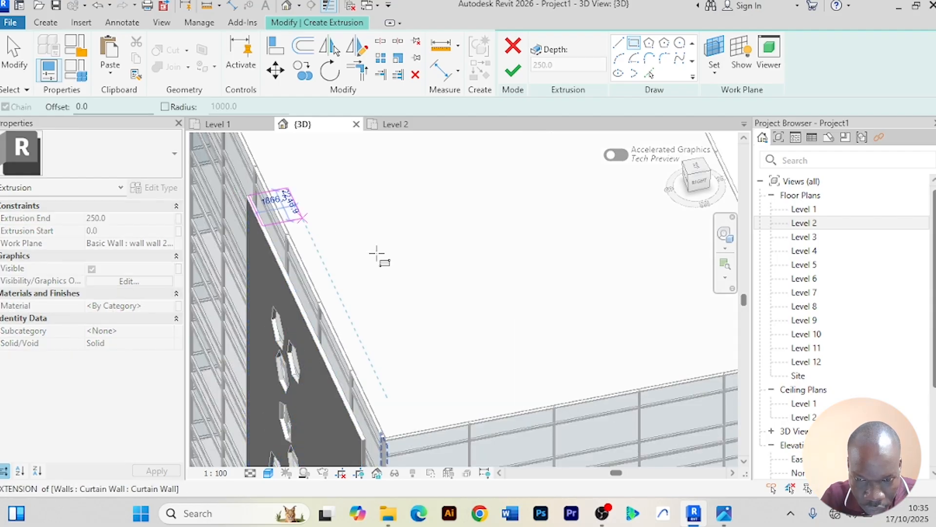
{"action": "scroll", "coordinate": [495, 318], "scroll_direction": "down", "scroll_amount": 1}
{"action": "middle_click_drag", "start_coordinate": [463, 303], "coordinate": [318, 276]}
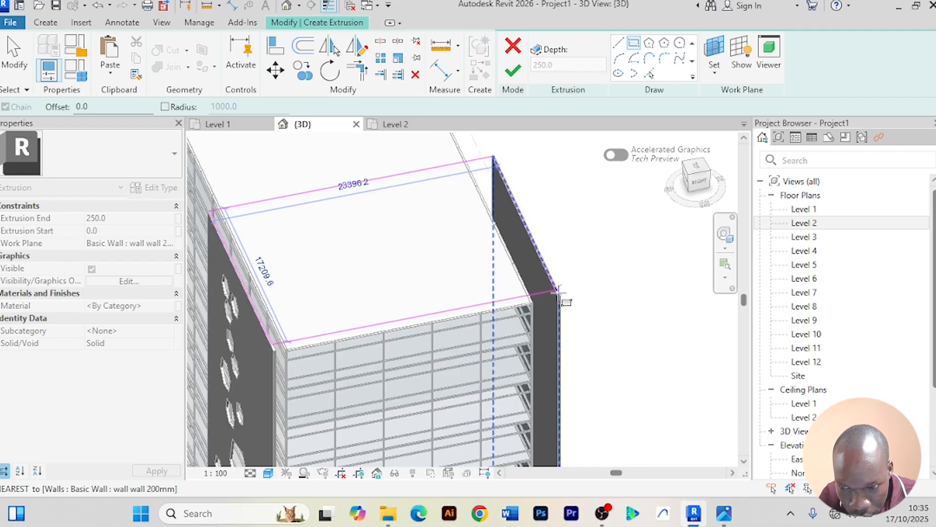
{"action": "scroll", "coordinate": [559, 295], "scroll_direction": "up", "scroll_amount": 3}
{"action": "scroll", "coordinate": [557, 294], "scroll_direction": "up", "scroll_amount": 2}
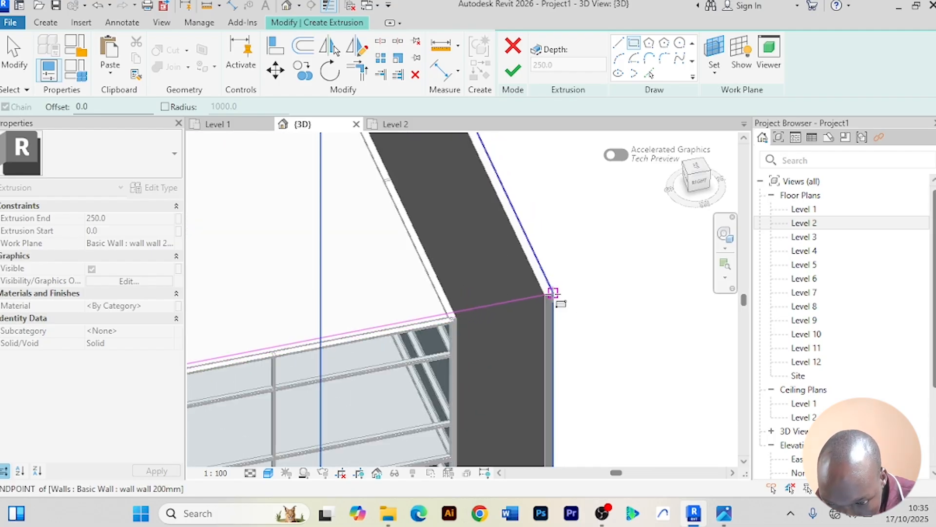
{"action": "left_click", "coordinate": [553, 292]}
{"action": "scroll", "coordinate": [591, 271], "scroll_direction": "down", "scroll_amount": 3}
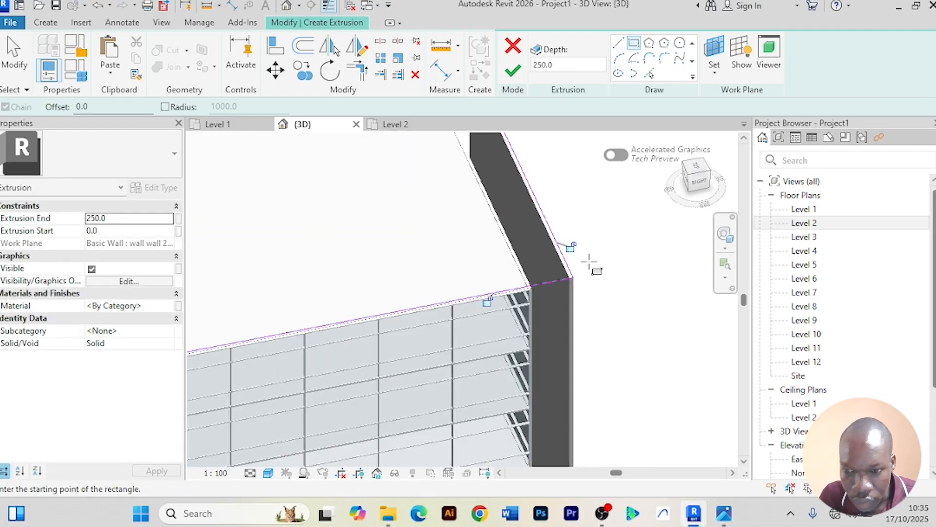
{"action": "scroll", "coordinate": [553, 229], "scroll_direction": "down", "scroll_amount": 2}
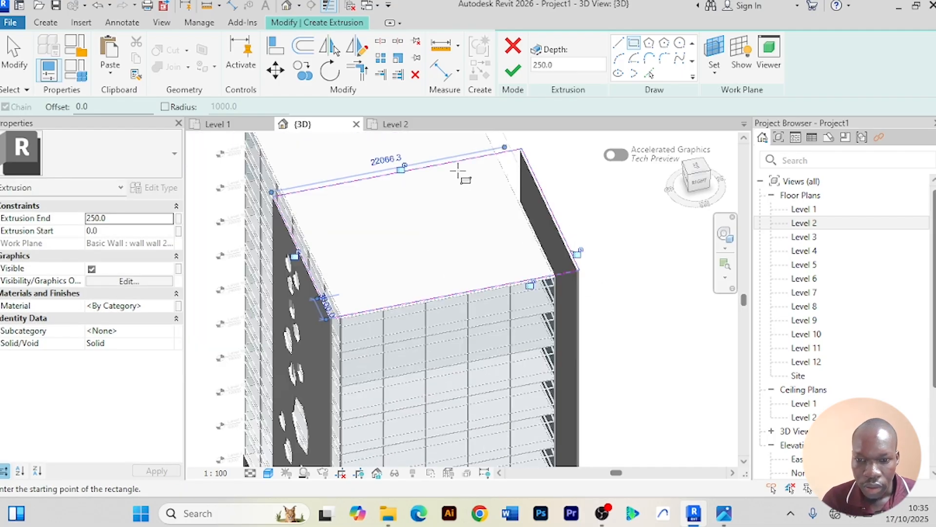
{"action": "left_click", "coordinate": [511, 73]}
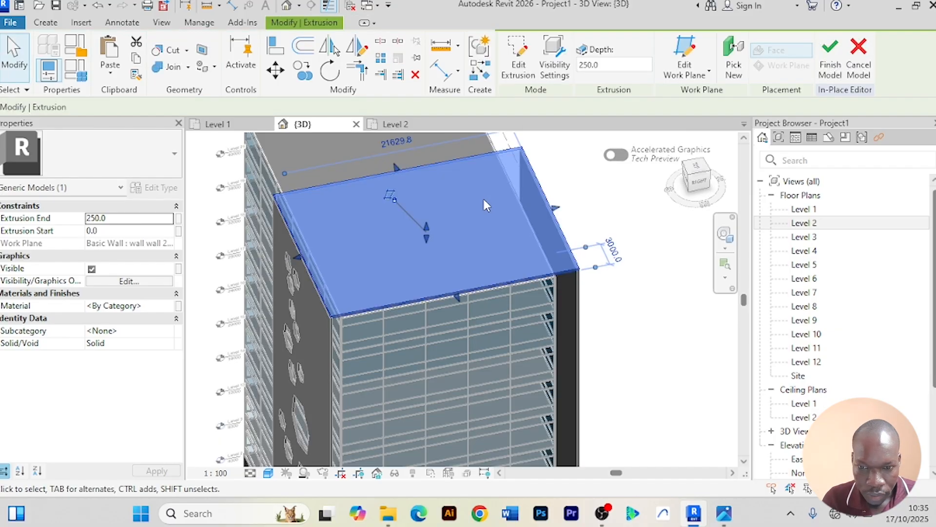
Step: Assign the Clad - White material to the roof extrusion, searching for "white", and finish the in-place model
{"action": "scroll", "coordinate": [475, 257], "scroll_direction": "down", "scroll_amount": 3}
{"action": "middle_click_drag", "start_coordinate": [529, 359], "coordinate": [608, 271], "text": "shift"}
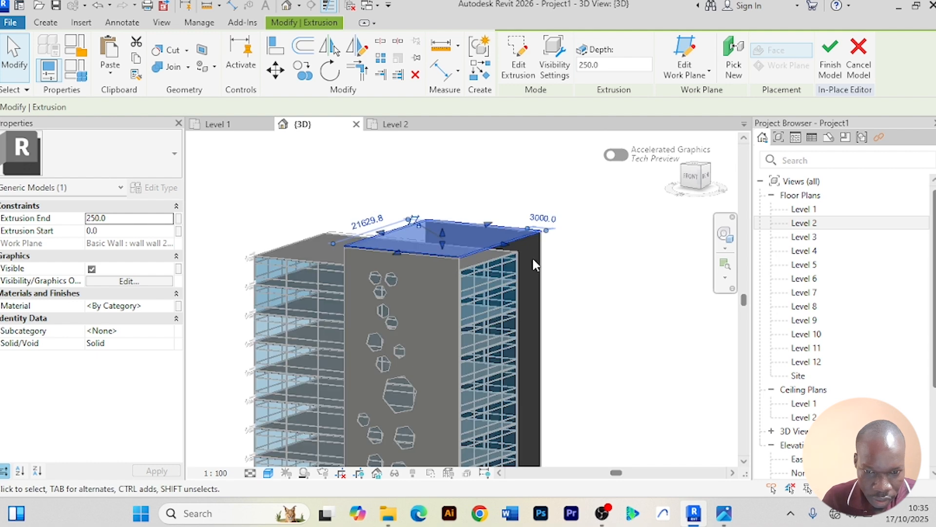
{"action": "left_click", "coordinate": [164, 307]}
{"action": "left_click", "coordinate": [169, 307]}
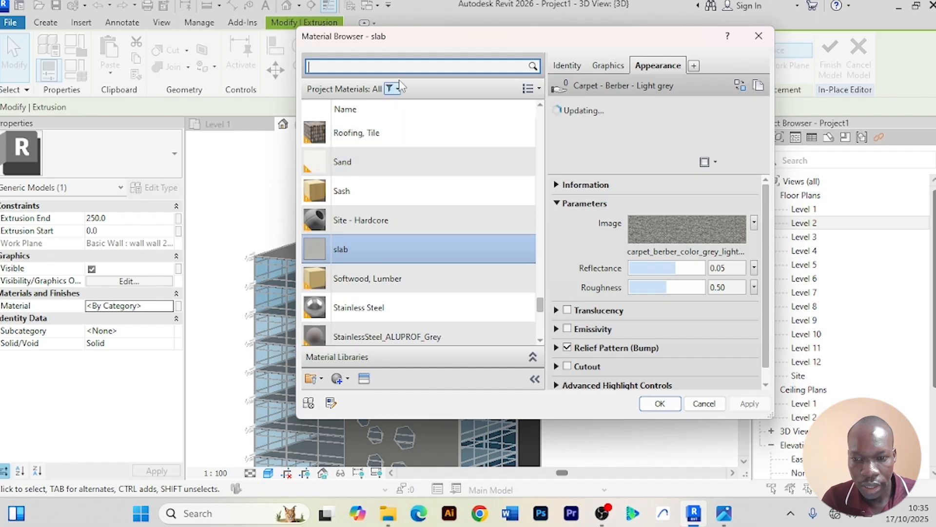
{"action": "type", "text": "whi"}
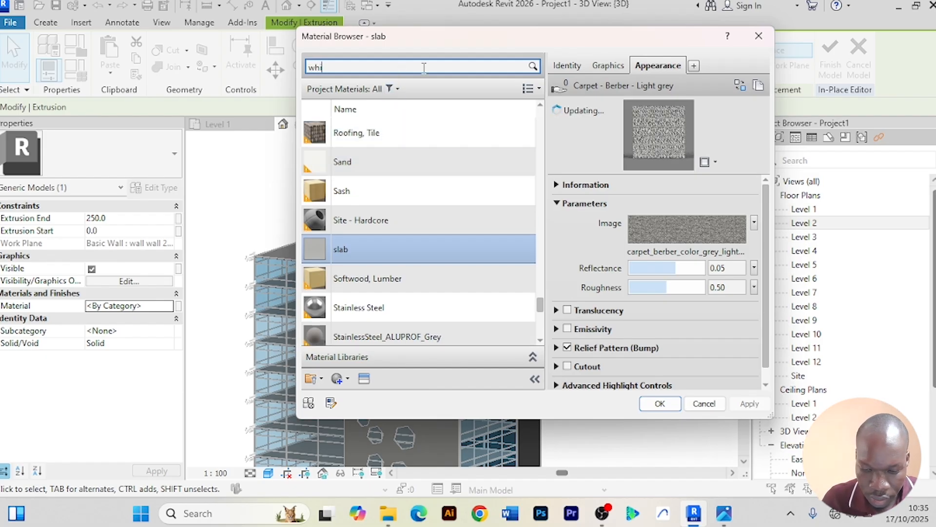
{"action": "type", "text": "te cl"}
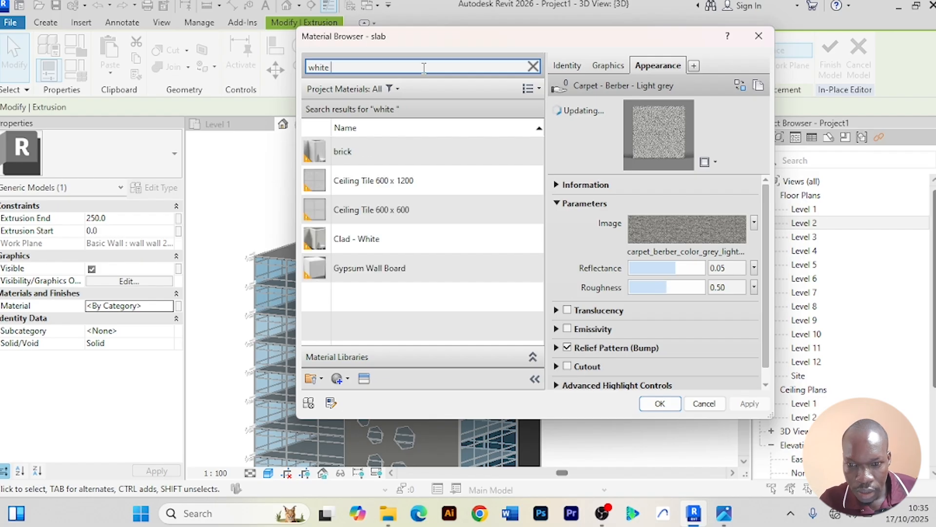
{"action": "left_click", "coordinate": [428, 243]}
{"action": "left_click", "coordinate": [664, 404]}
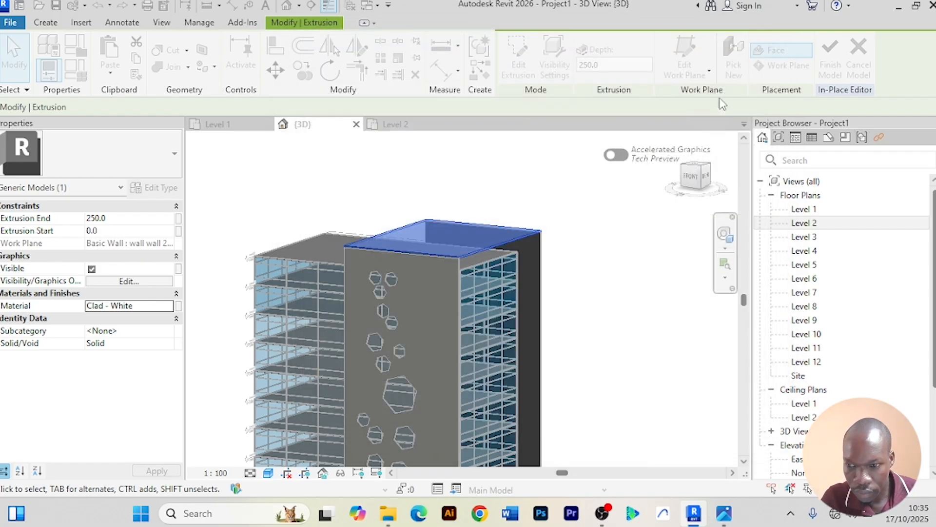
{"action": "left_click", "coordinate": [831, 62]}
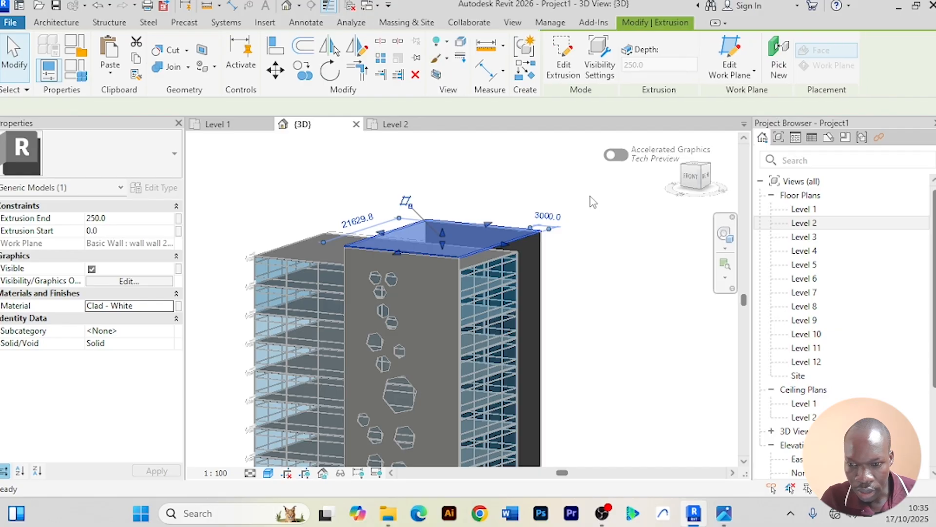
Step: Examine the building's front from several angles and compare it with the ONWARD KARIKA reference image, returning to the Revit model
{"action": "scroll", "coordinate": [594, 248], "scroll_direction": "down", "scroll_amount": 4}
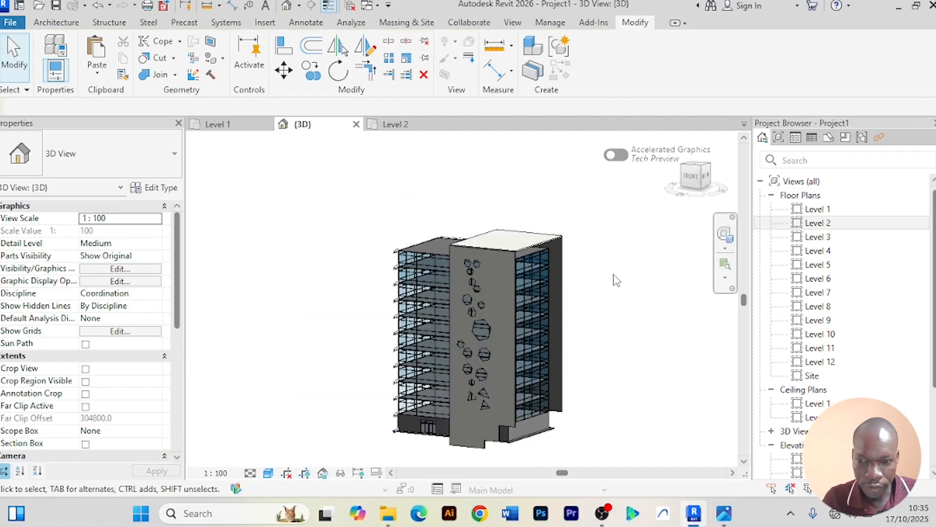
{"action": "middle_click_drag", "start_coordinate": [613, 278], "coordinate": [639, 298], "text": "shift"}
{"action": "key", "text": "alt+Tab"}
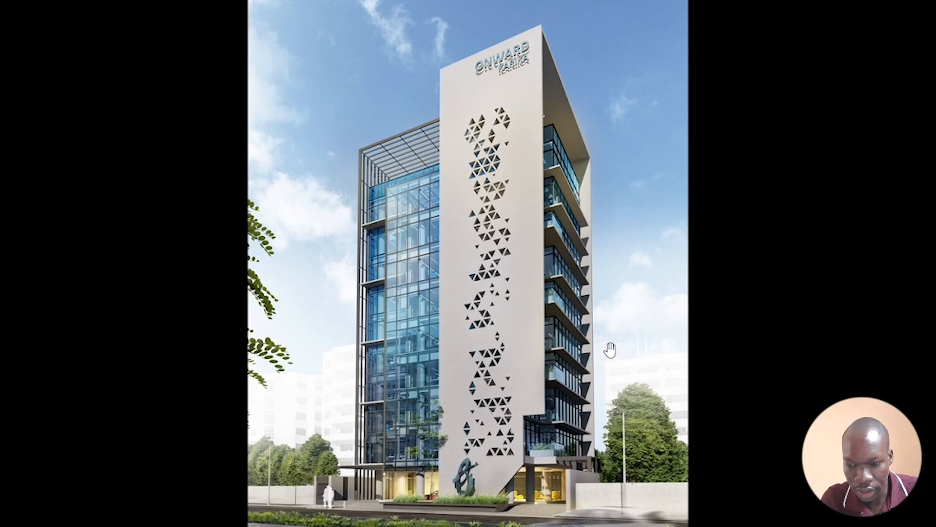
{"action": "key", "text": "alt+Tab"}
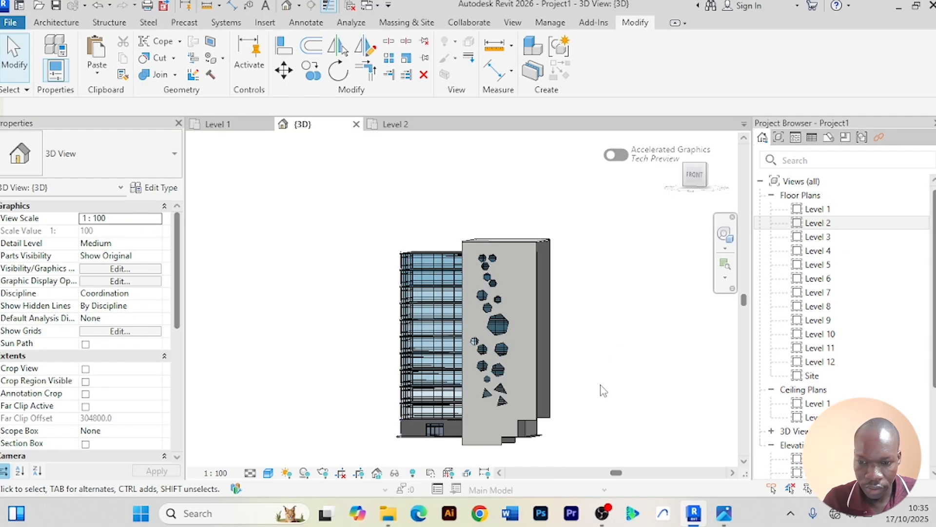
{"action": "scroll", "coordinate": [603, 373], "scroll_direction": "up", "scroll_amount": 5}
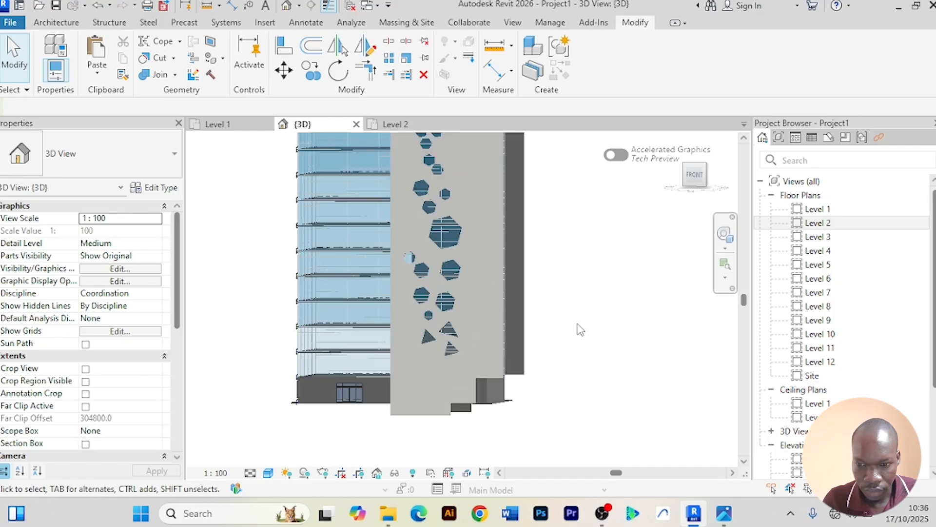
{"action": "scroll", "coordinate": [603, 361], "scroll_direction": "down", "scroll_amount": 1}
{"action": "mouse_move", "coordinate": [597, 355]}
{"action": "middle_mouse_down", "text": "shift"}
{"action": "mouse_move", "coordinate": [614, 353]}
{"action": "mouse_move", "coordinate": [616, 341]}
{"action": "mouse_move", "coordinate": [598, 339]}
{"action": "middle_mouse_up", "text": "shift"}
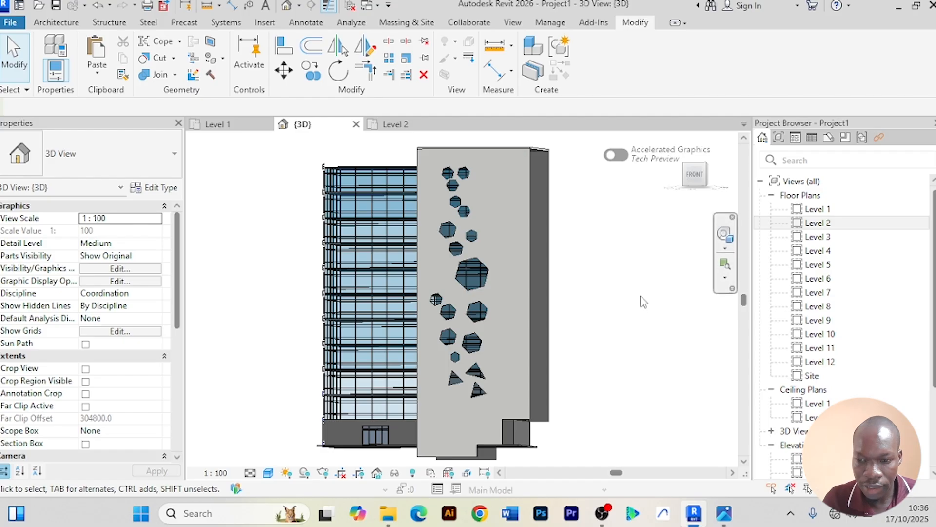
{"action": "middle_click_drag", "start_coordinate": [591, 294], "coordinate": [584, 316], "text": "shift"}
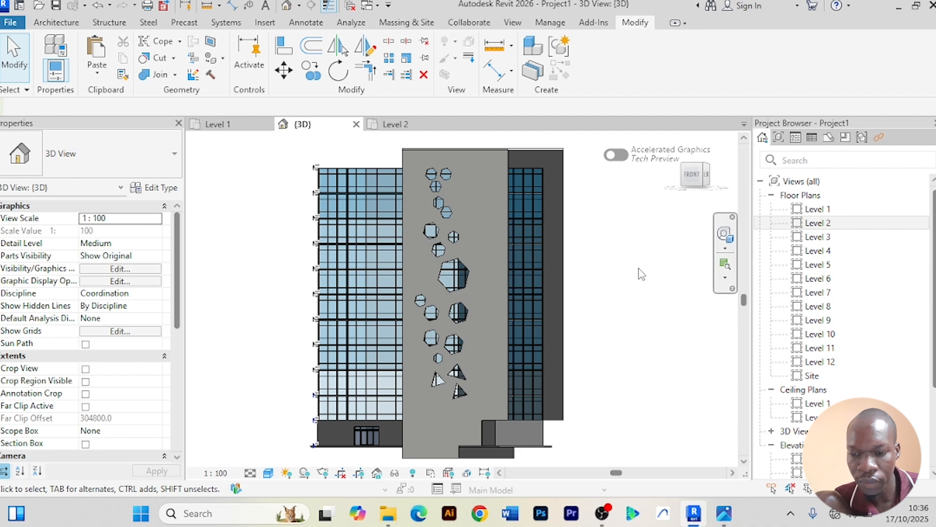
{"action": "scroll", "coordinate": [641, 274], "scroll_direction": "up", "scroll_amount": 2}
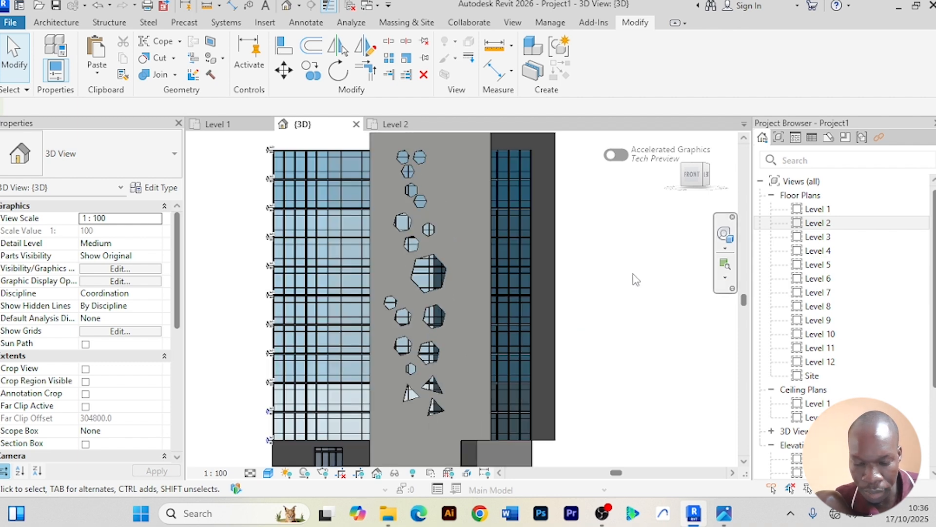
{"action": "scroll", "coordinate": [636, 279], "scroll_direction": "down", "scroll_amount": 2}
{"action": "middle_click_drag", "start_coordinate": [636, 280], "coordinate": [609, 352], "text": "shift"}
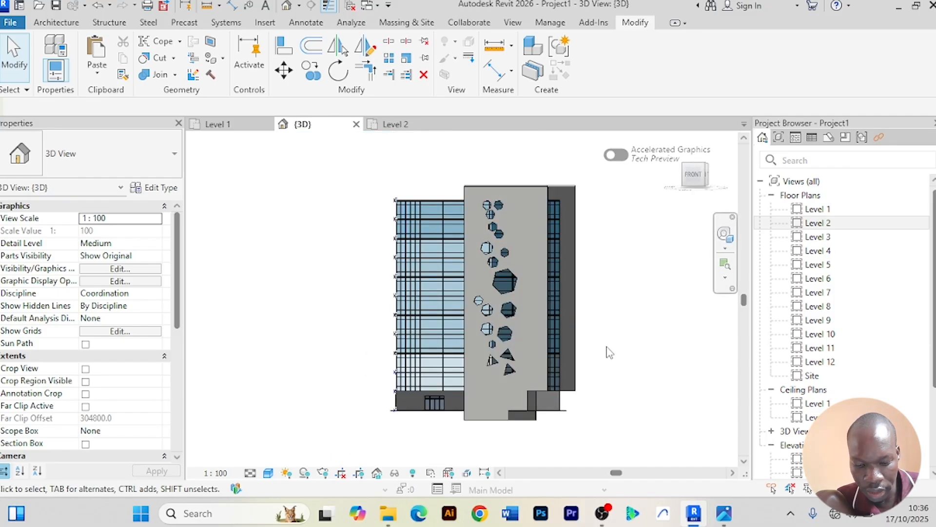
{"action": "key", "text": "alt+Tab"}
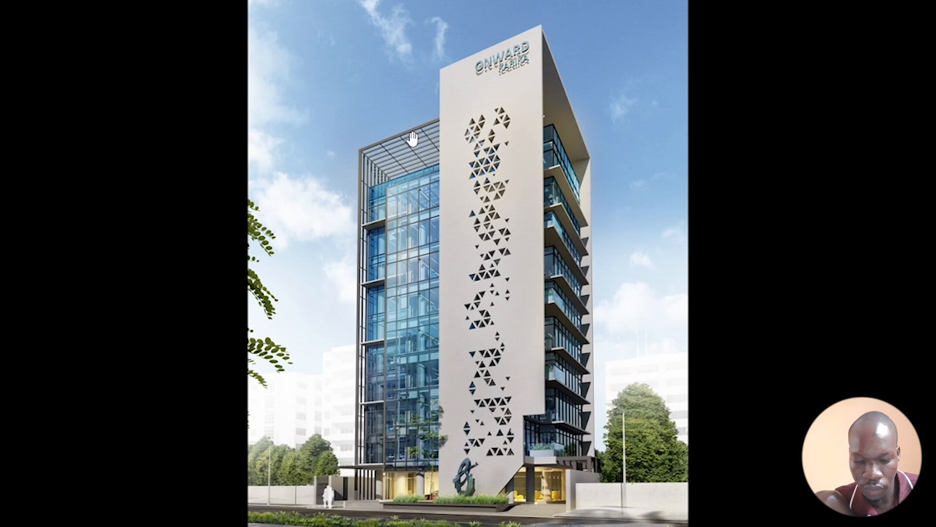
{"action": "key", "text": "alt+Tab"}
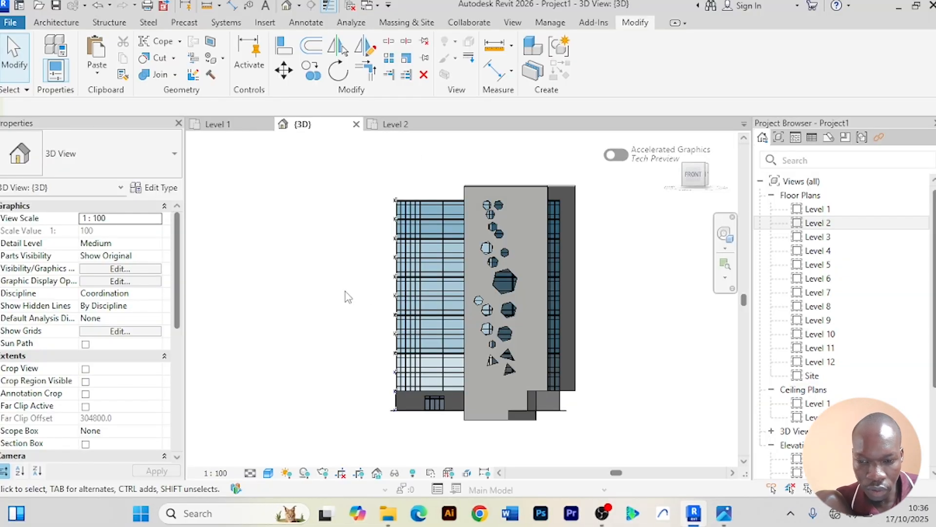
Step: Turn the model to its left side and start an in-place mass, accepting the default name
{"action": "scroll", "coordinate": [345, 295], "scroll_direction": "up", "scroll_amount": 2}
{"action": "scroll", "coordinate": [346, 296], "scroll_direction": "down", "scroll_amount": 1}
{"action": "middle_click_drag", "start_coordinate": [353, 301], "coordinate": [565, 306], "text": "shift"}
{"action": "middle_click_drag", "start_coordinate": [420, 293], "coordinate": [296, 292]}
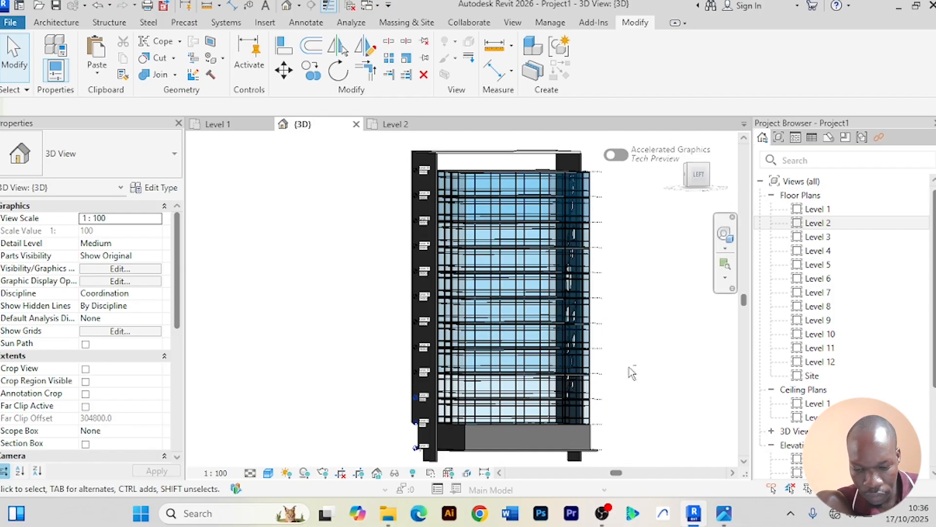
{"action": "middle_click_drag", "start_coordinate": [628, 377], "coordinate": [629, 374], "text": "shift"}
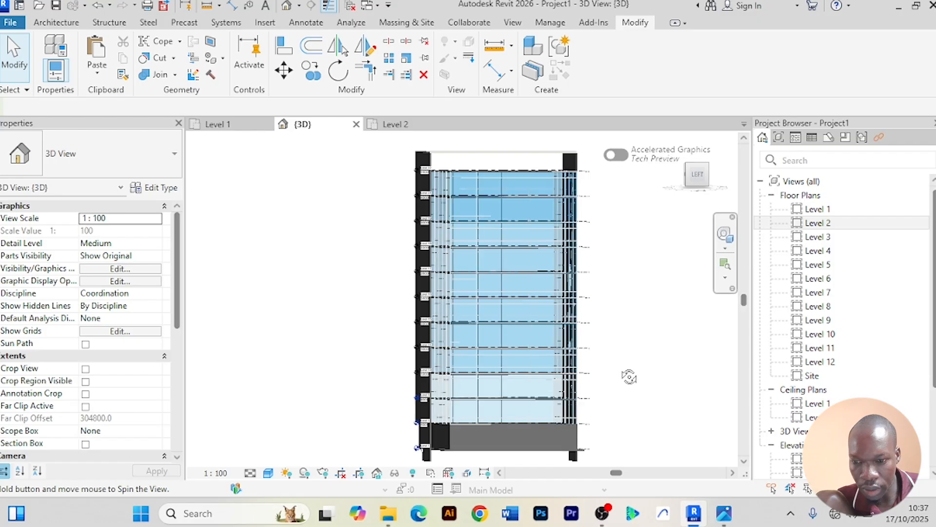
{"action": "left_click", "coordinate": [407, 23]}
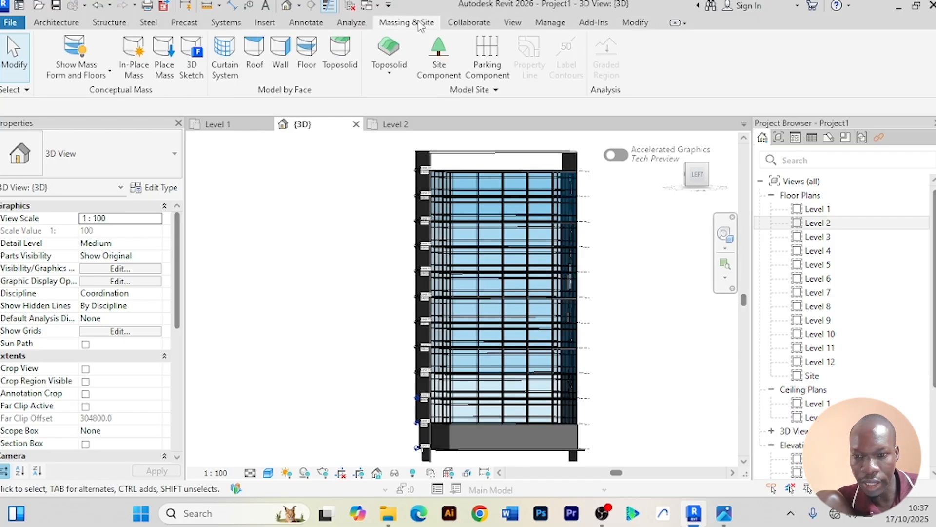
{"action": "left_click", "coordinate": [136, 78]}
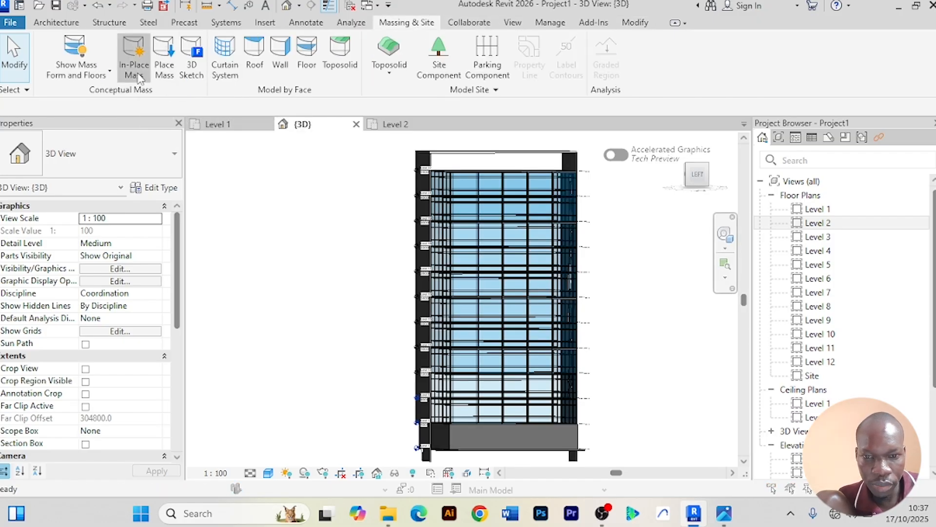
{"action": "left_click", "coordinate": [640, 273]}
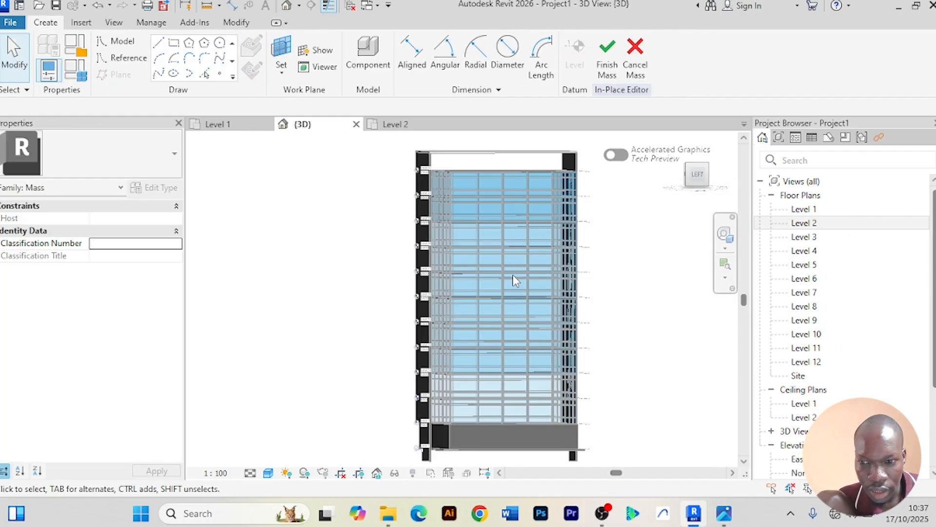
Step: Set the mass's work plane to a glazed curtain panel on the left facade
{"action": "left_click", "coordinate": [282, 76]}
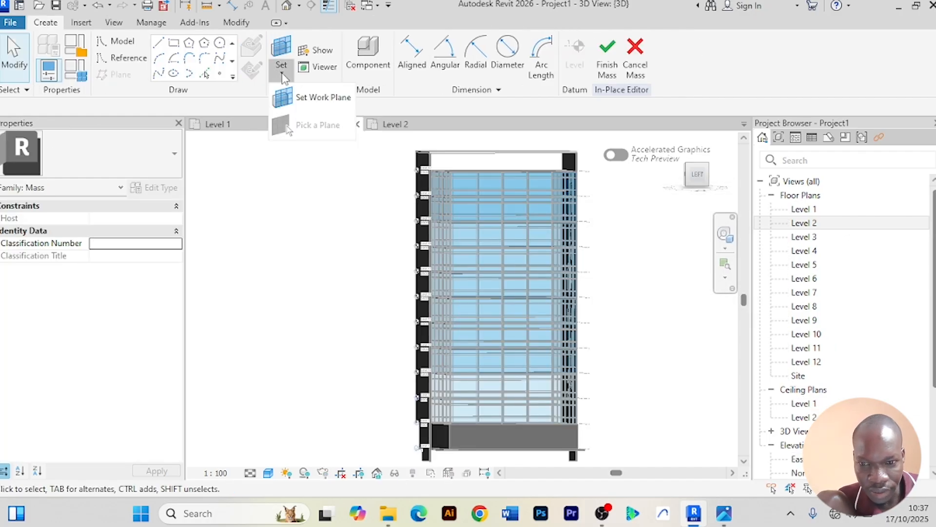
{"action": "left_click", "coordinate": [288, 96]}
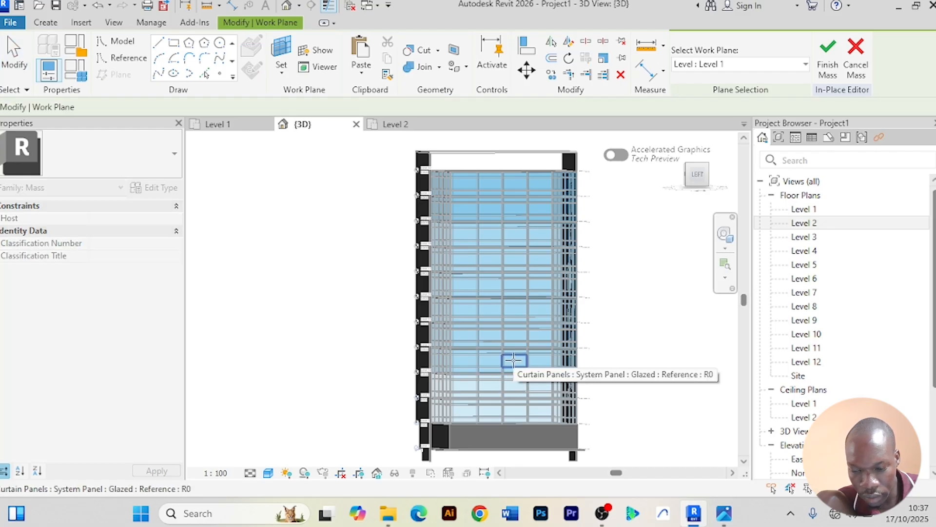
{"action": "left_click", "coordinate": [514, 360]}
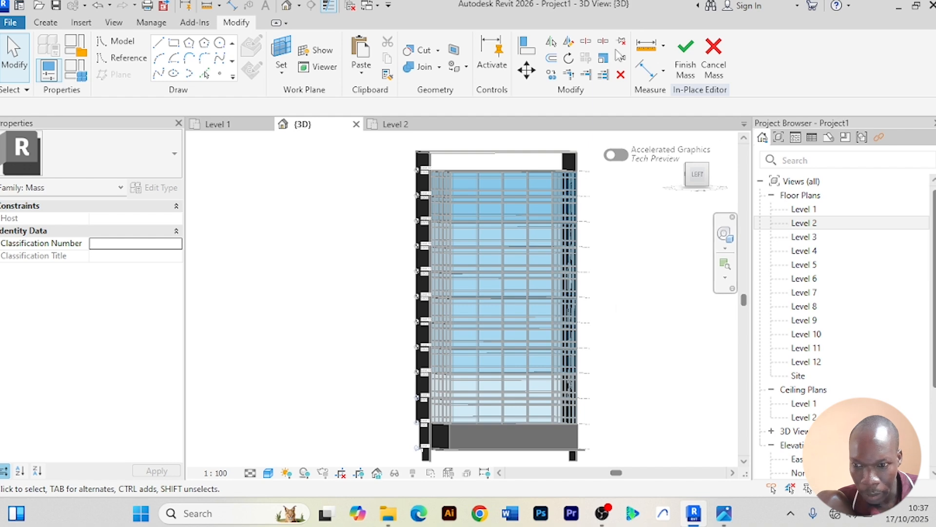
{"action": "left_click", "coordinate": [174, 43]}
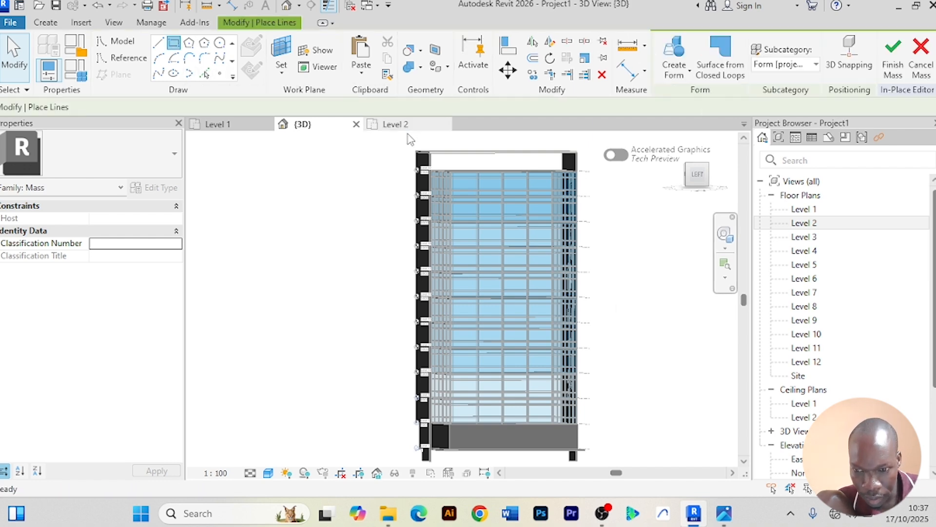
{"action": "left_click", "coordinate": [427, 170]}
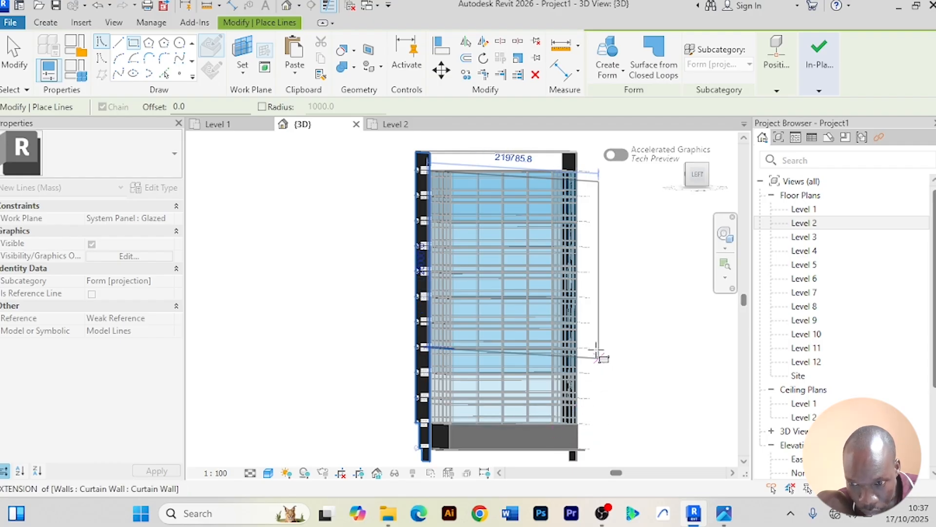
{"action": "right_click", "coordinate": [274, 243]}
{"action": "left_click", "coordinate": [313, 186]}
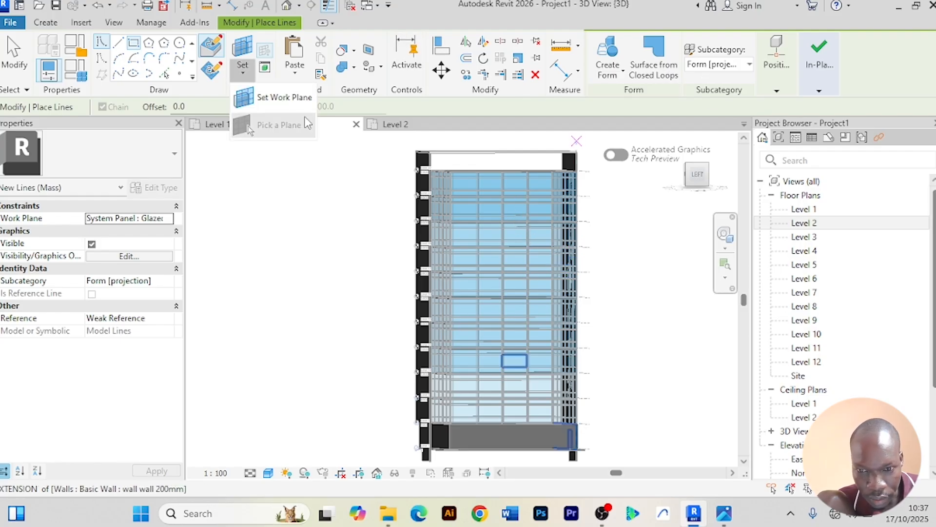
Step: Set the work plane to a glazed curtain panel and outline the left facade with four straight lines, about 46000 high on the closing side
{"action": "left_click", "coordinate": [244, 74]}
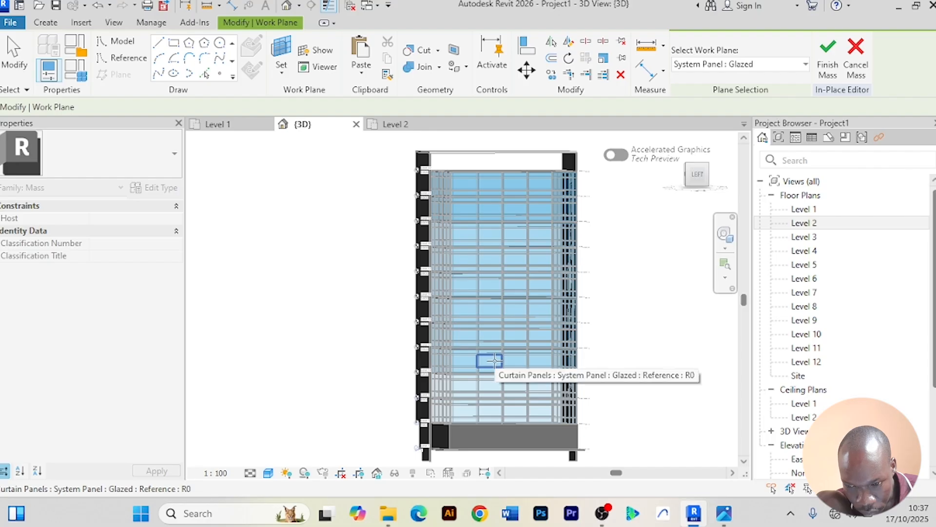
{"action": "left_click", "coordinate": [492, 363]}
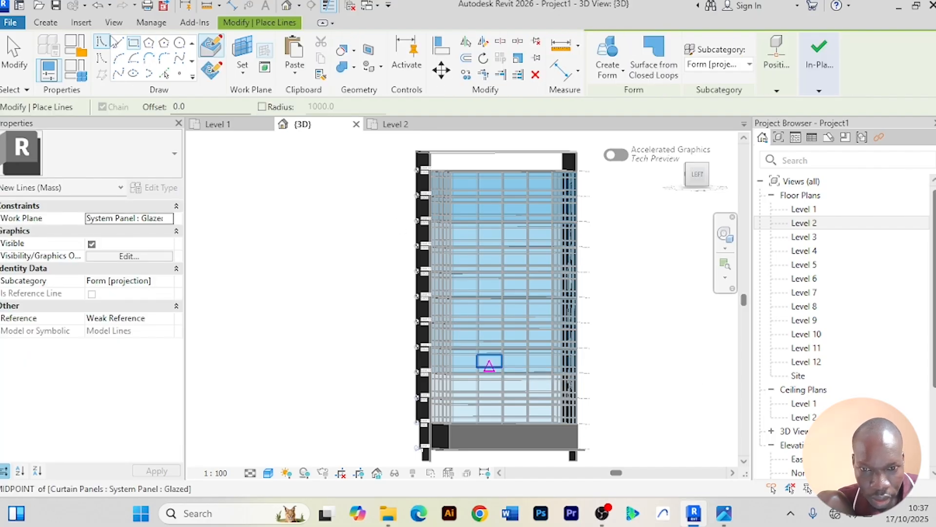
{"action": "left_click", "coordinate": [119, 43]}
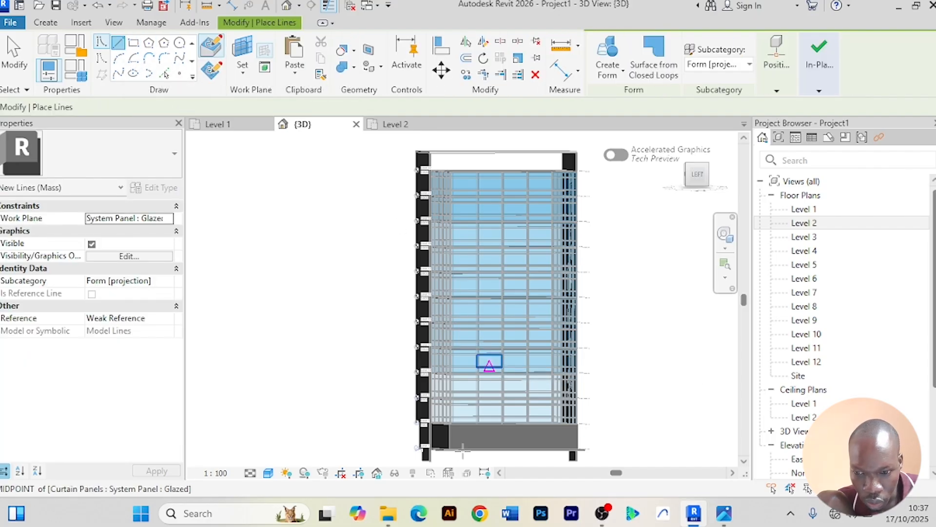
{"action": "left_click", "coordinate": [430, 457]}
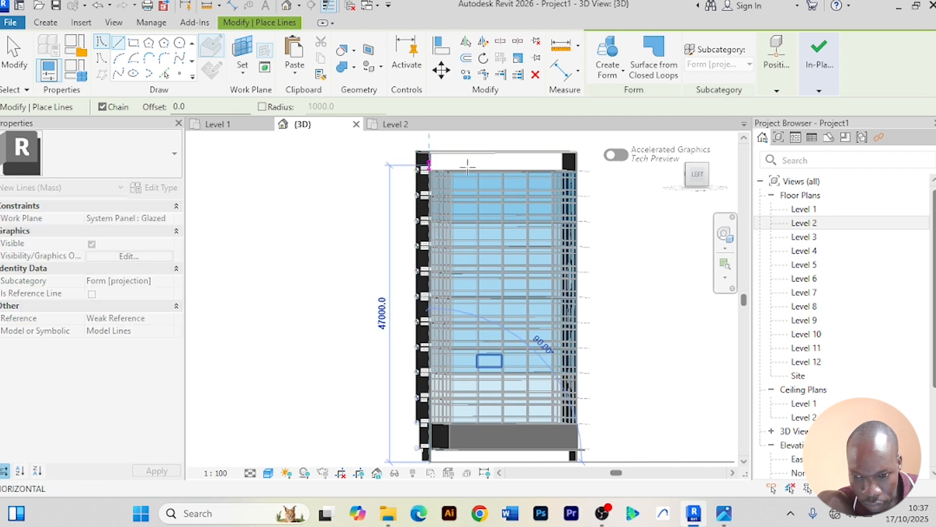
{"action": "left_click", "coordinate": [503, 162]}
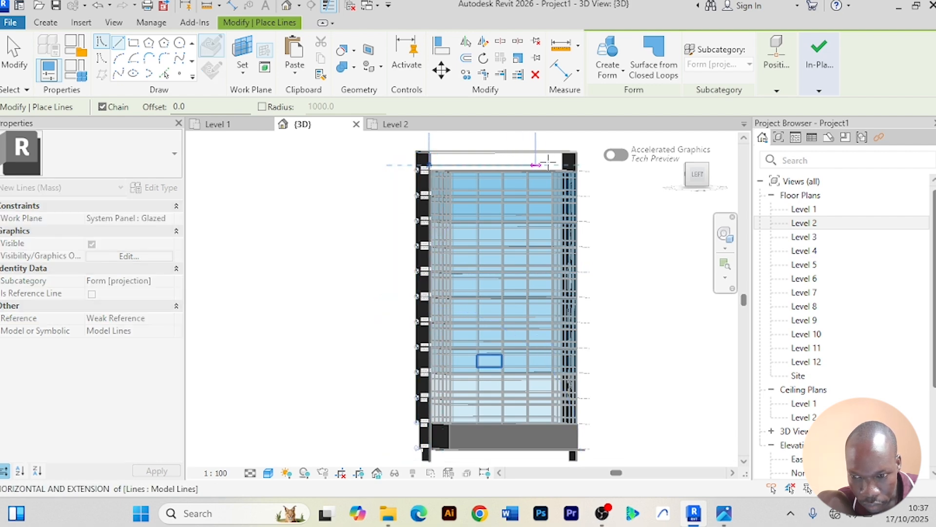
{"action": "left_click", "coordinate": [577, 165]}
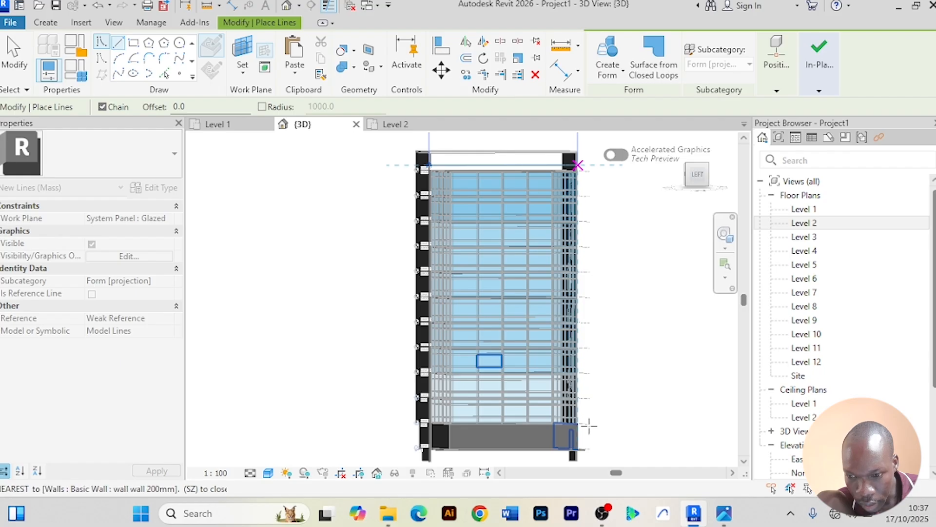
{"action": "left_click", "coordinate": [578, 455]}
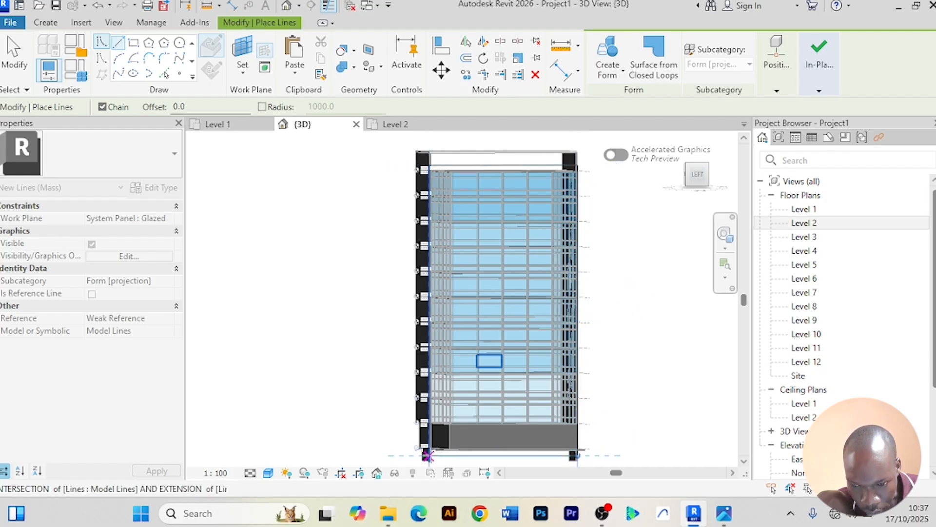
{"action": "left_click", "coordinate": [428, 455]}
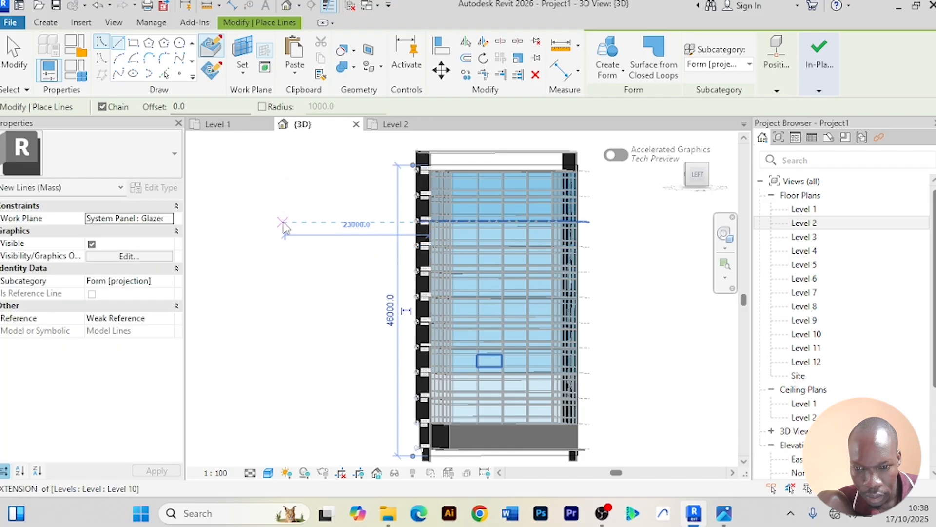
{"action": "right_click", "coordinate": [283, 223]}
{"action": "left_click", "coordinate": [329, 187]}
{"action": "right_click", "coordinate": [302, 171]}
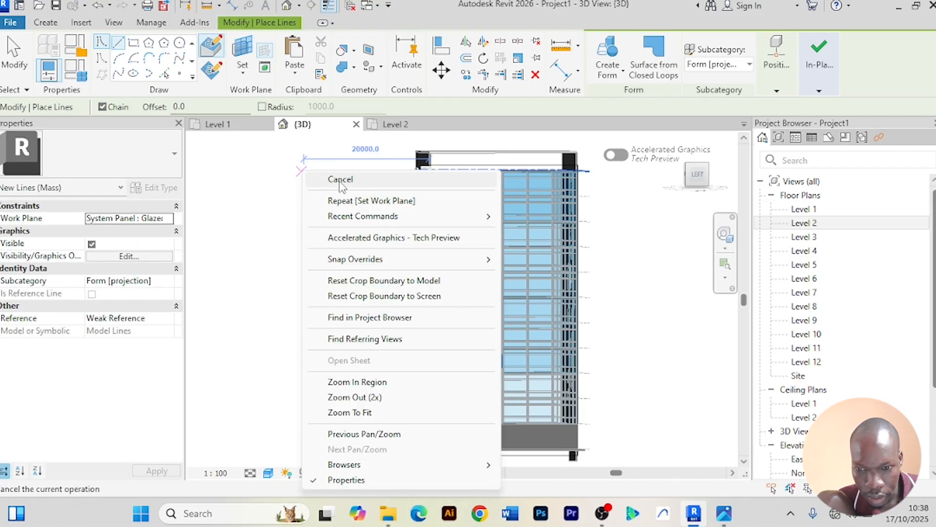
{"action": "left_click", "coordinate": [340, 180]}
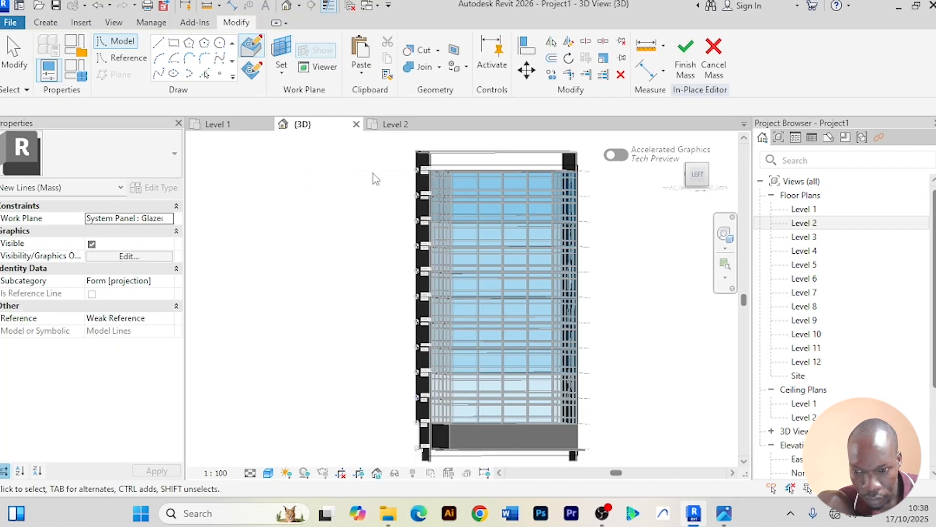
Step: Try to create a solid form from the four facade outline lines
{"action": "left_click", "coordinate": [456, 164]}
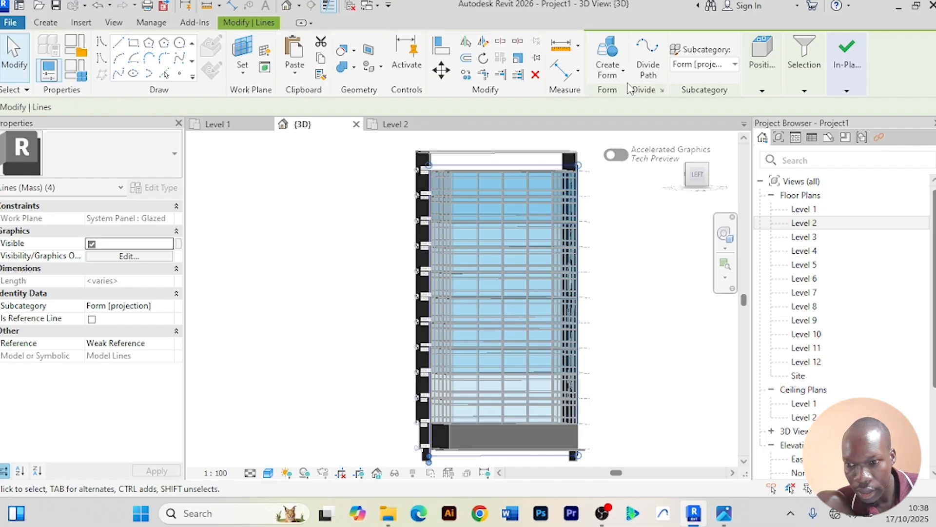
{"action": "left_click", "coordinate": [624, 72]}
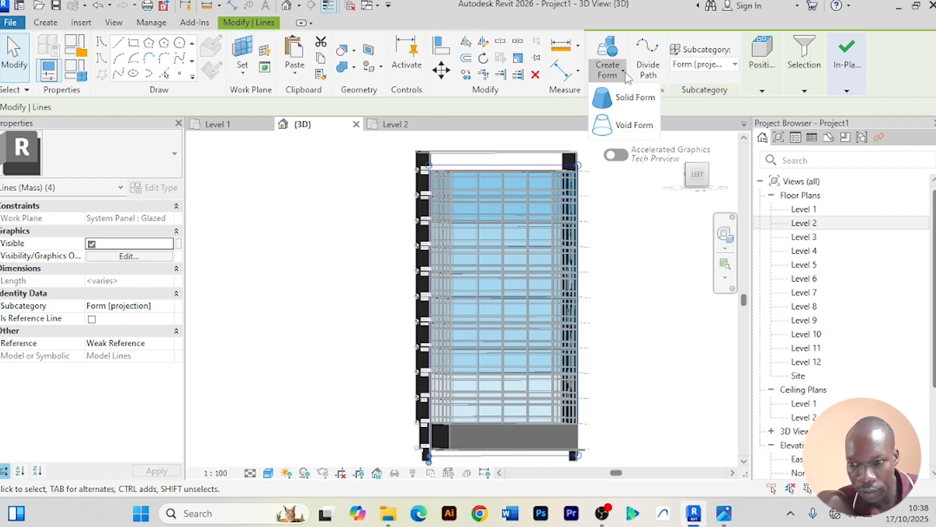
{"action": "left_click", "coordinate": [630, 100]}
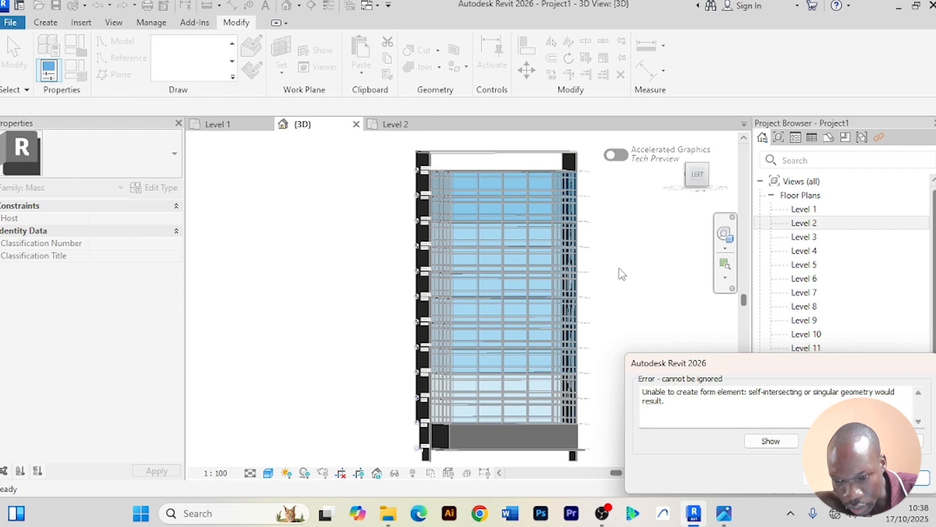
{"action": "left_click", "coordinate": [900, 477]}
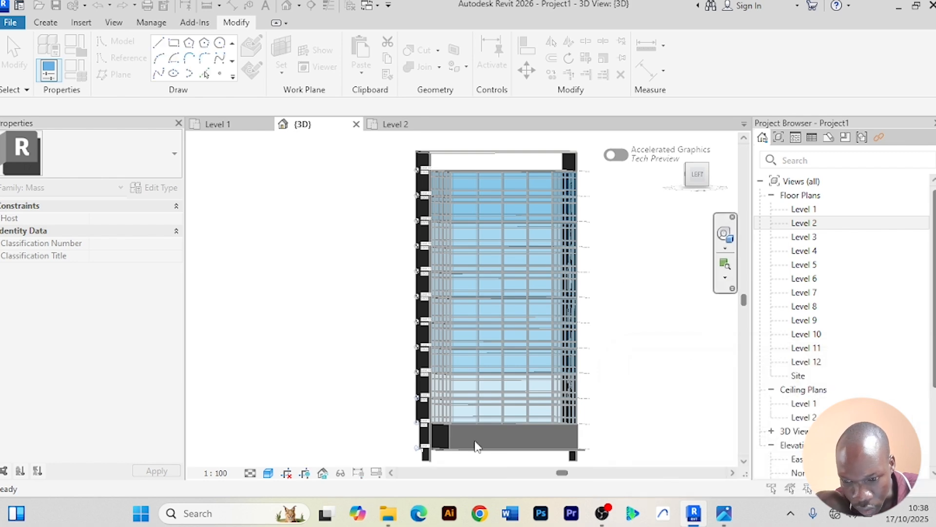
Step: Trim the vertical and bottom outline lines to a clean corner where the vertical line overshoots at the facade's base
{"action": "left_click", "coordinate": [467, 462]}
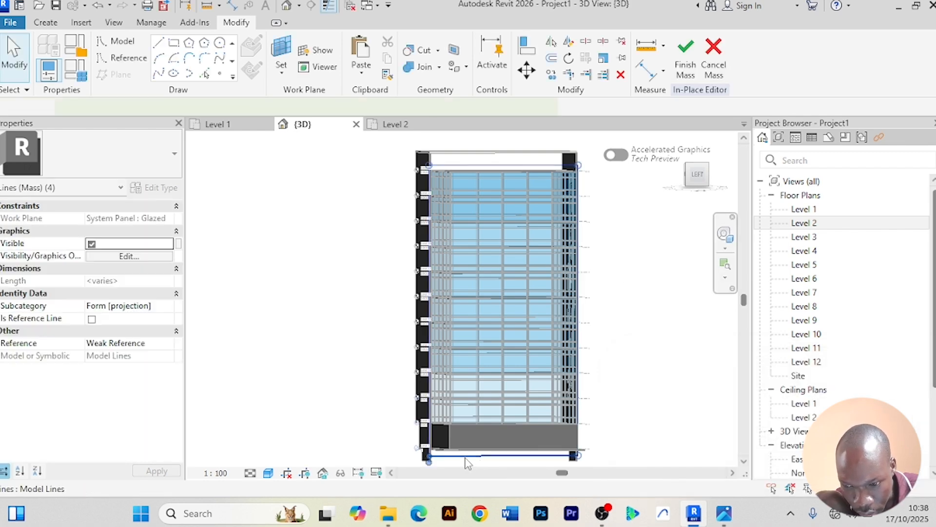
{"action": "scroll", "coordinate": [625, 389], "scroll_direction": "up", "scroll_amount": 1}
{"action": "middle_click_drag", "start_coordinate": [625, 388], "coordinate": [610, 370], "text": "shift"}
{"action": "scroll", "coordinate": [636, 389], "scroll_direction": "down", "scroll_amount": 1}
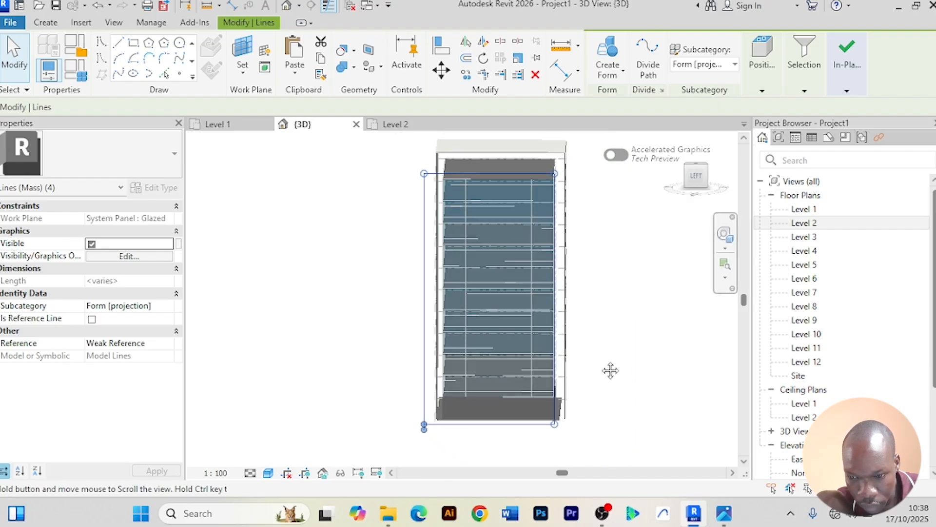
{"action": "scroll", "coordinate": [429, 433], "scroll_direction": "up", "scroll_amount": 5}
{"action": "scroll", "coordinate": [461, 424], "scroll_direction": "up", "scroll_amount": 2}
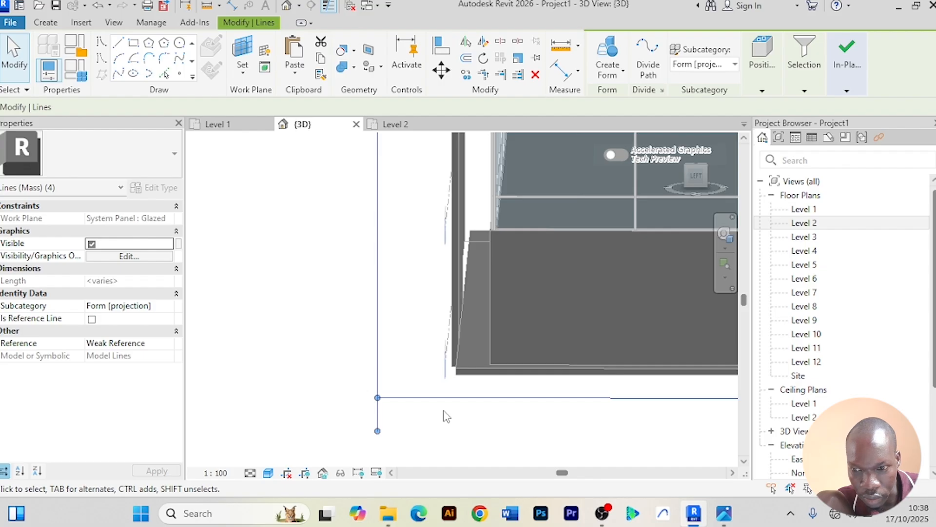
{"action": "left_click", "coordinate": [295, 376]}
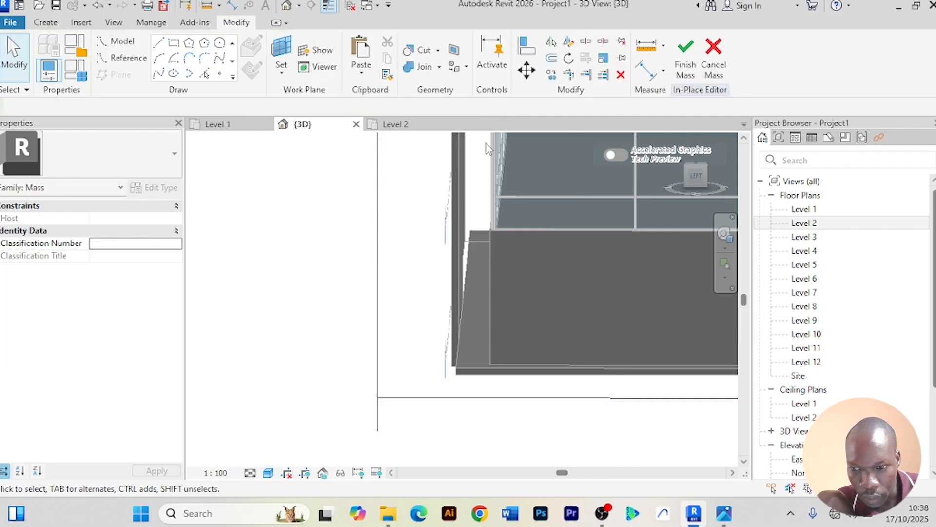
{"action": "left_click", "coordinate": [568, 74]}
{"action": "left_click", "coordinate": [378, 373]}
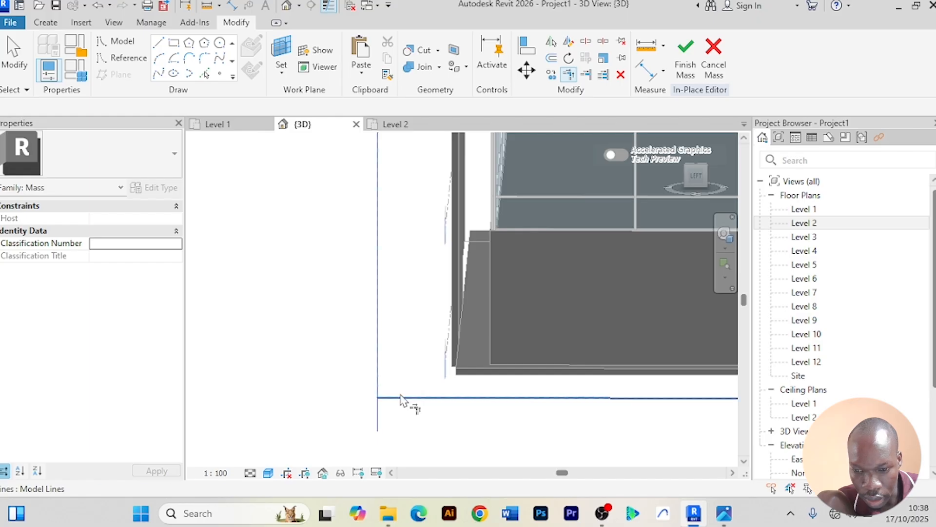
{"action": "left_click", "coordinate": [406, 399]}
{"action": "scroll", "coordinate": [410, 405], "scroll_direction": "down", "scroll_amount": 6}
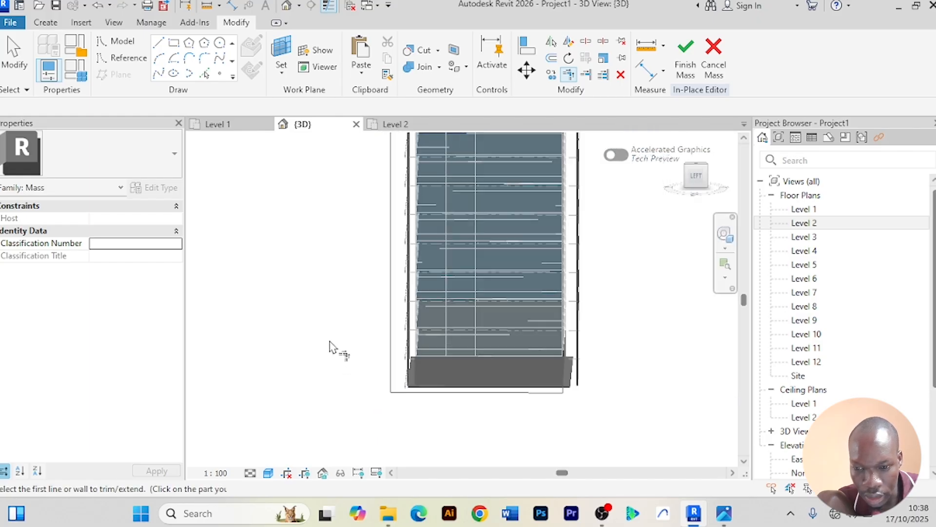
{"action": "right_click", "coordinate": [272, 195]}
{"action": "left_click", "coordinate": [303, 207]}
{"action": "right_click", "coordinate": [299, 177]}
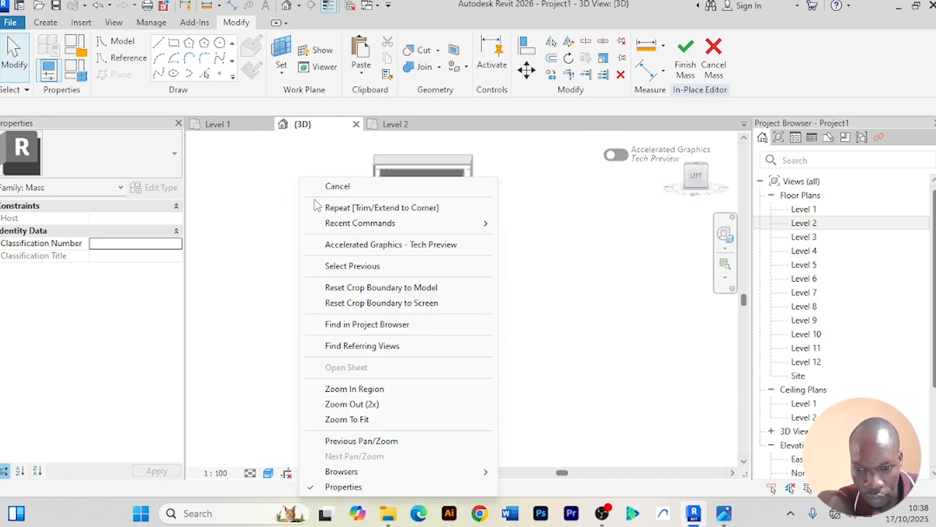
{"action": "left_click", "coordinate": [336, 187]}
Step: Create a solid form from the trimmed outline of the left facade
{"action": "left_click", "coordinate": [364, 282]}
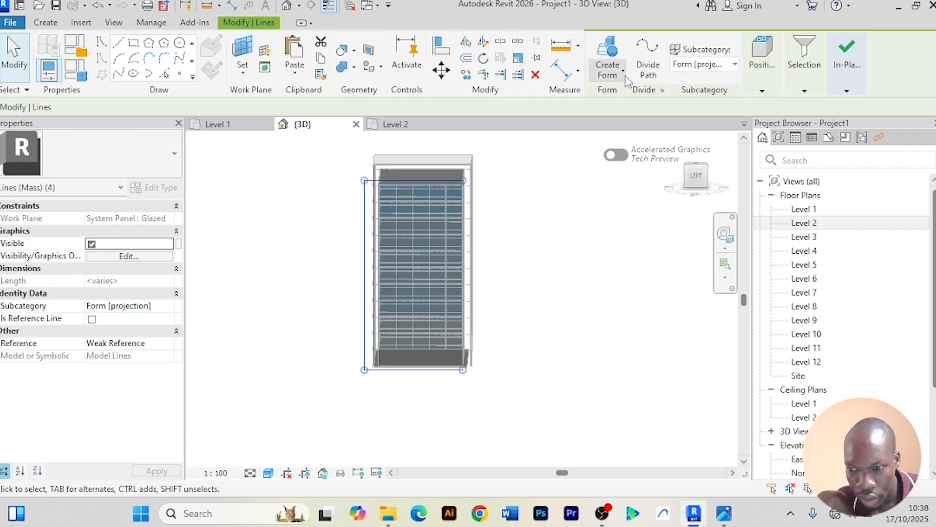
{"action": "left_click", "coordinate": [624, 74]}
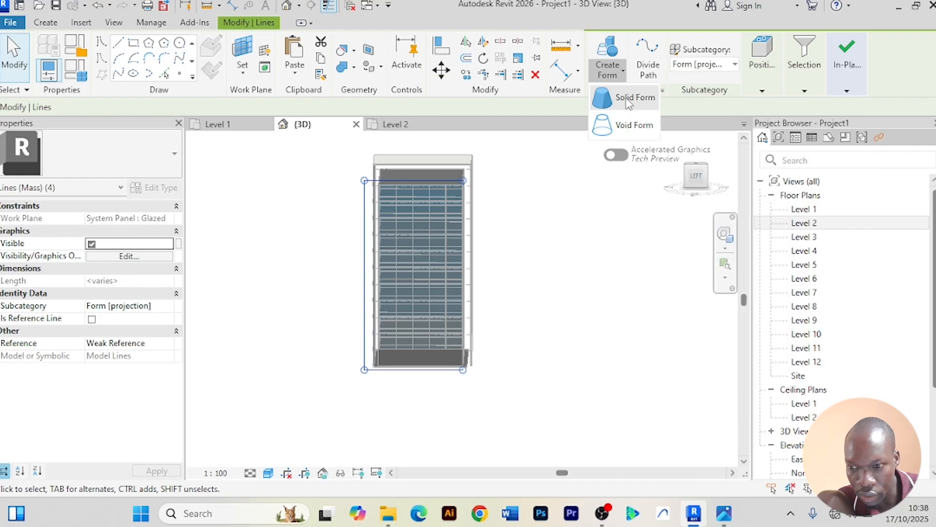
{"action": "left_click", "coordinate": [630, 100]}
{"action": "scroll", "coordinate": [558, 292], "scroll_direction": "down", "scroll_amount": 2}
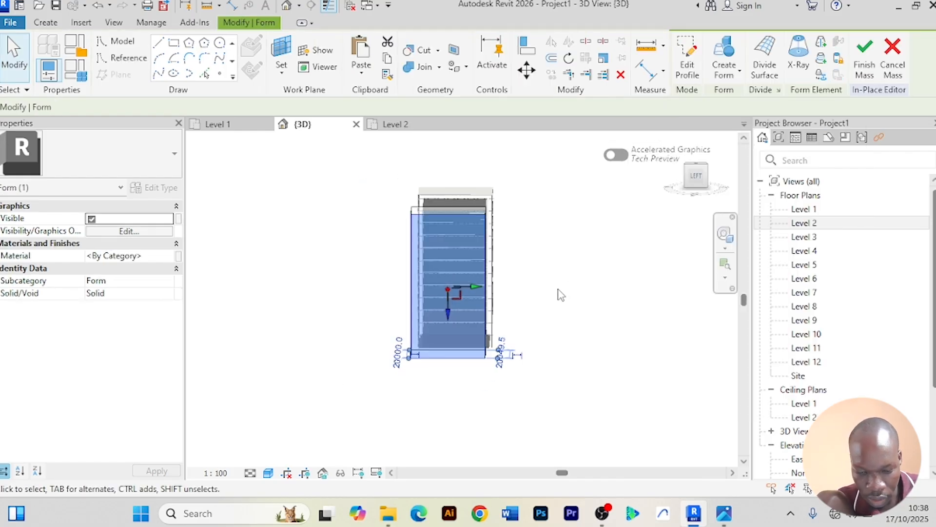
{"action": "middle_click_drag", "start_coordinate": [558, 293], "coordinate": [380, 296], "text": "shift"}
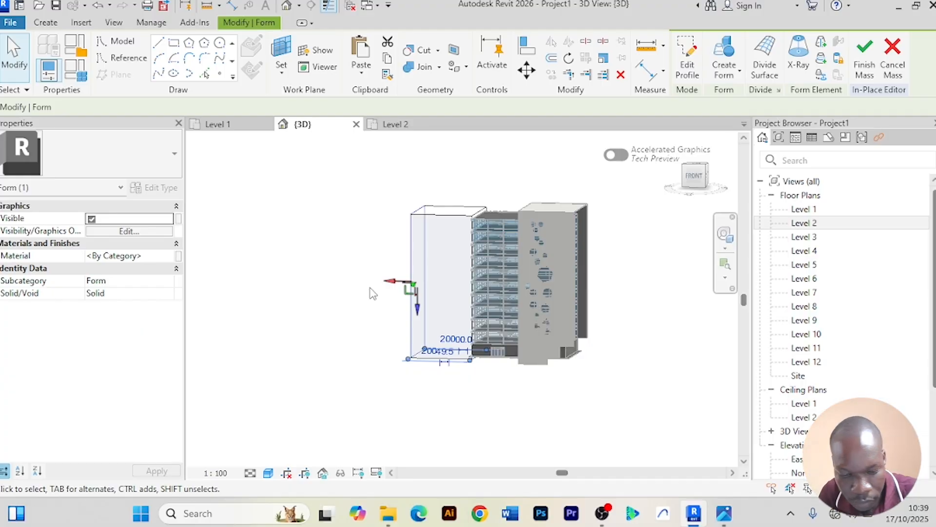
Step: Compare the solid form with the ONWARD KARIKA reference image and finish the in-place mass
{"action": "key", "text": "alt+Tab"}
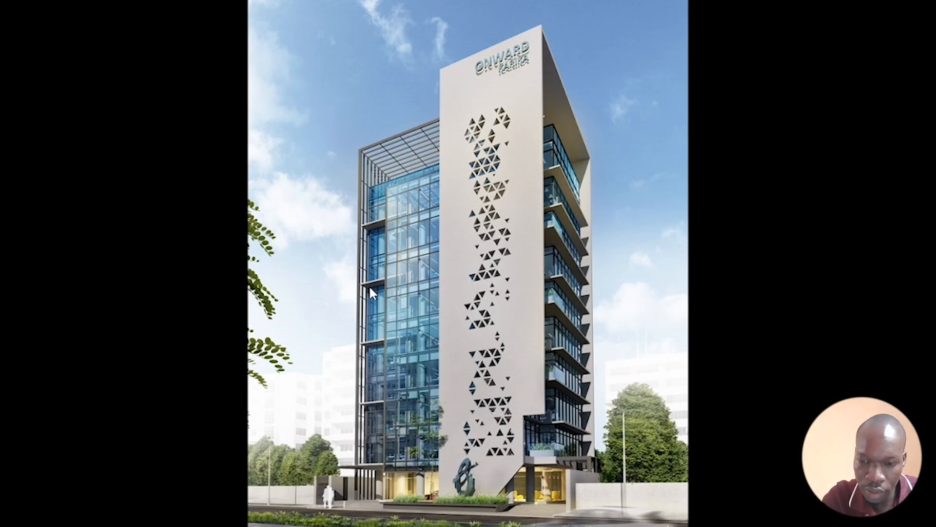
{"action": "key", "text": "alt+Tab"}
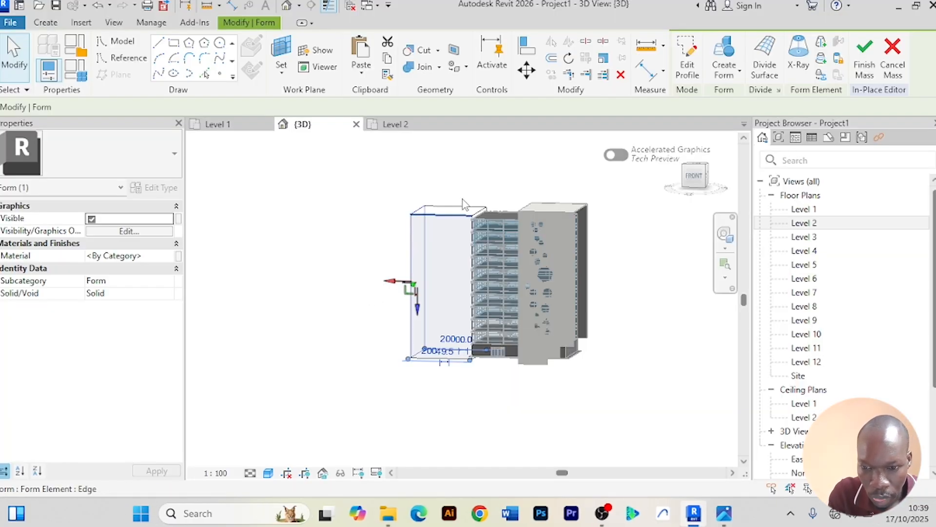
{"action": "middle_click_drag", "start_coordinate": [472, 190], "coordinate": [457, 227], "text": "shift"}
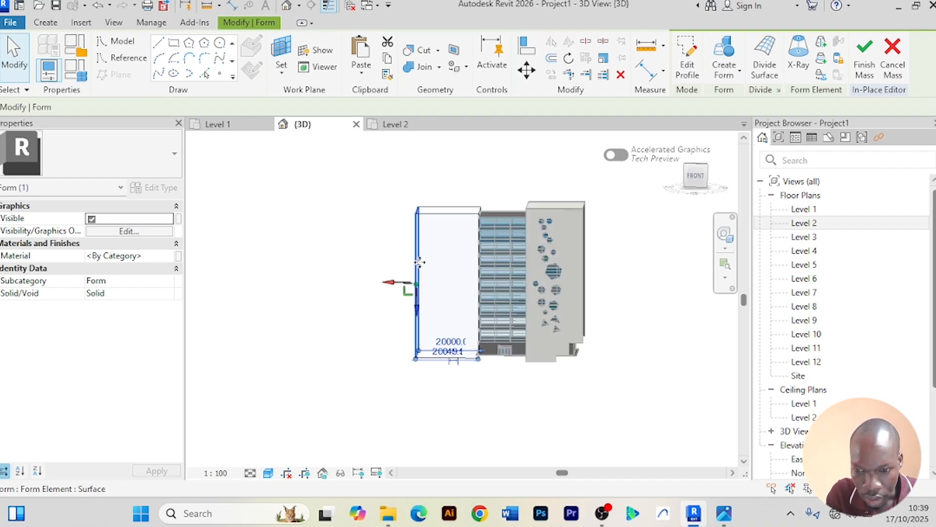
{"action": "left_click", "coordinate": [864, 56]}
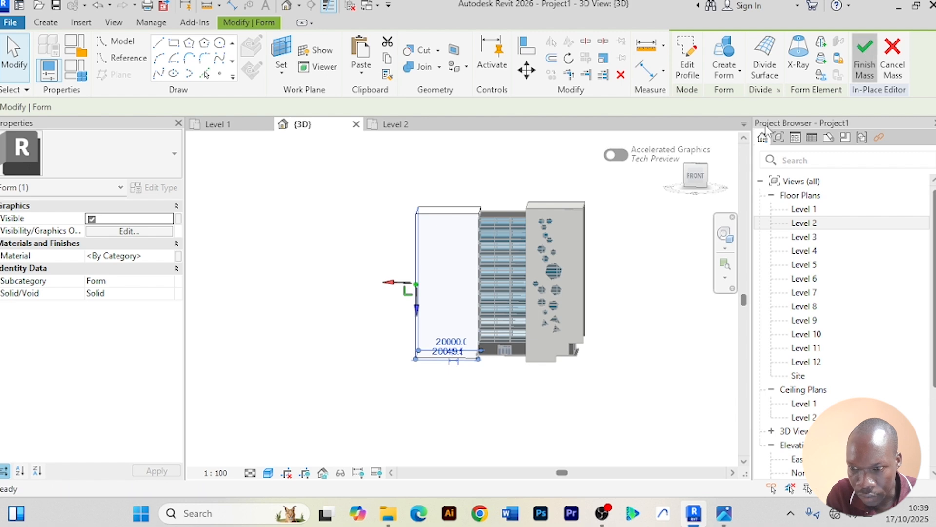
Step: Shrink the mass to a narrow slab beside the curtain wall by pulling its outer face toward the building
{"action": "left_click", "coordinate": [420, 292]}
{"action": "scroll", "coordinate": [415, 285], "scroll_direction": "up", "scroll_amount": 2}
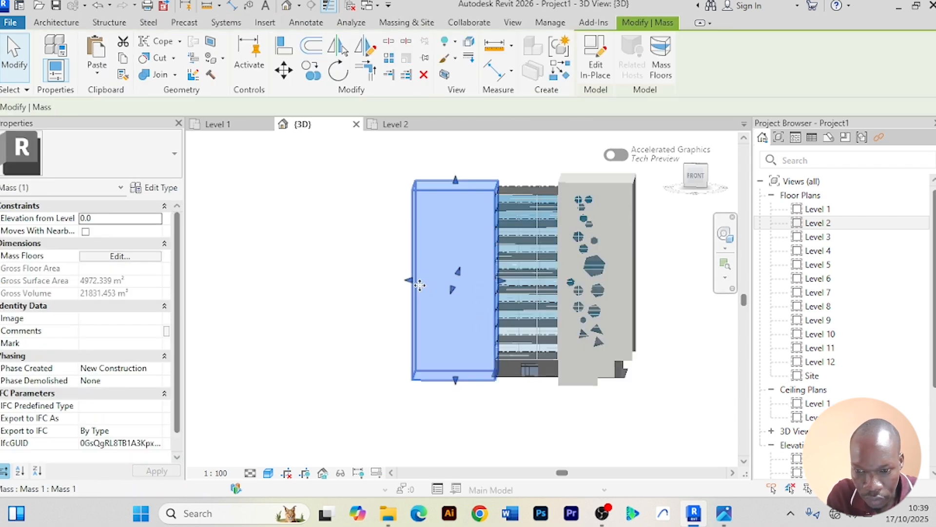
{"action": "left_click_drag", "start_coordinate": [409, 284], "coordinate": [502, 277]}
{"action": "scroll", "coordinate": [477, 286], "scroll_direction": "up", "scroll_amount": 3}
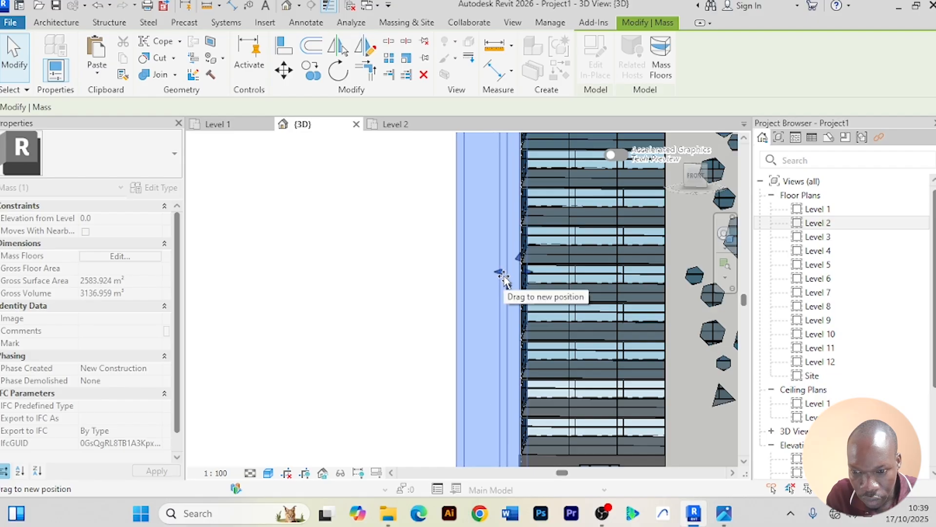
{"action": "left_click", "coordinate": [353, 271]}
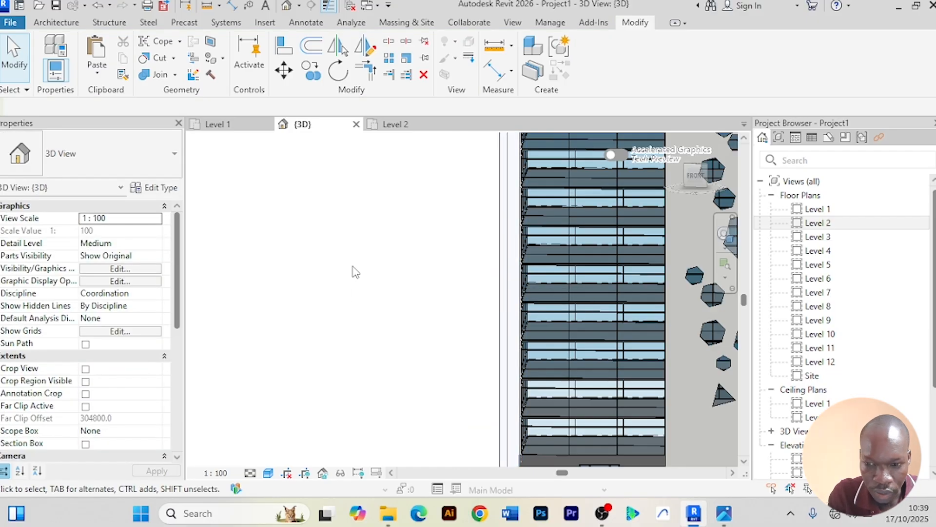
Step: Apply the basic wall type wall wall 200mm to the outer face of the left facade mass using Wall by Face
{"action": "scroll", "coordinate": [353, 272], "scroll_direction": "down", "scroll_amount": 3}
{"action": "middle_click_drag", "start_coordinate": [352, 272], "coordinate": [451, 236], "text": "shift"}
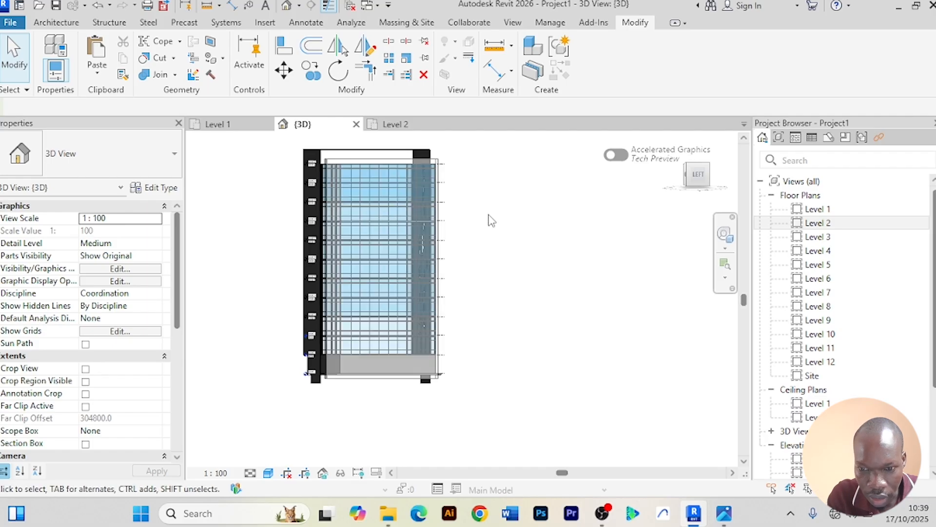
{"action": "middle_click_drag", "start_coordinate": [531, 224], "coordinate": [576, 225], "text": "shift"}
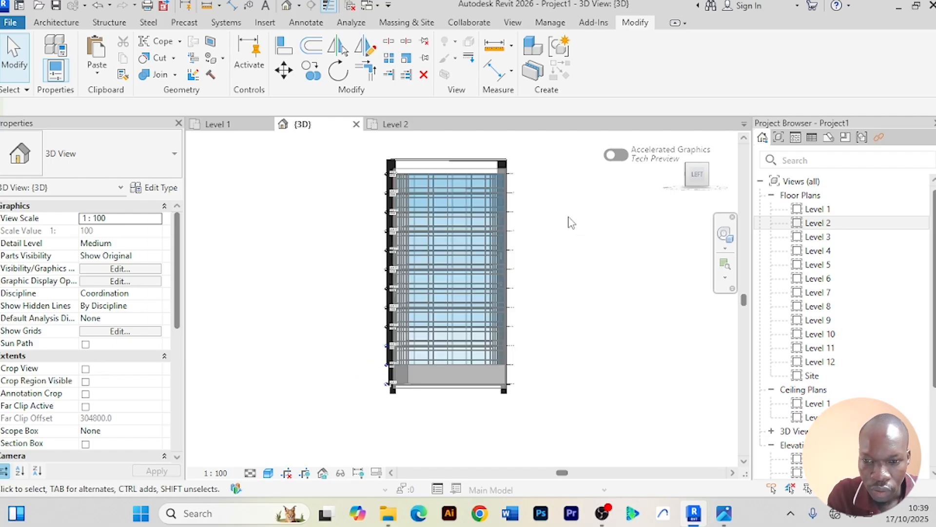
{"action": "left_click", "coordinate": [405, 23]}
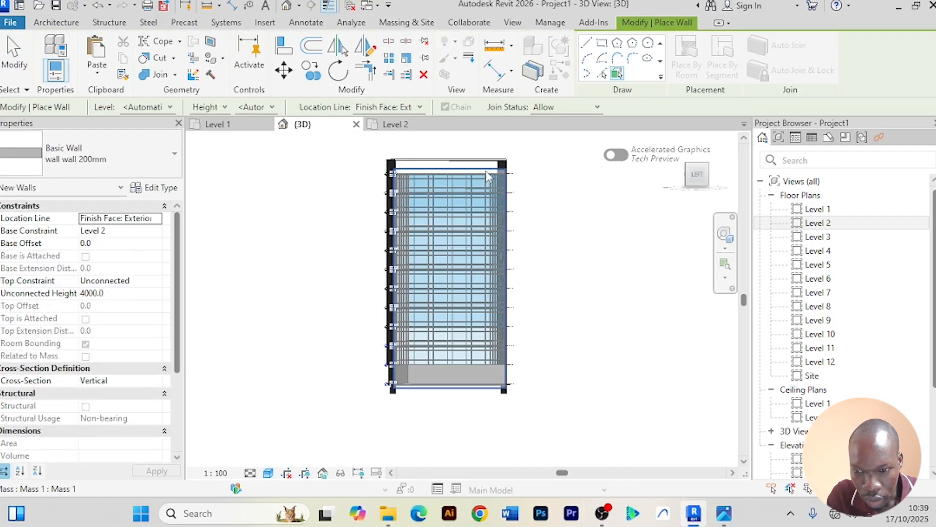
{"action": "left_click", "coordinate": [487, 173]}
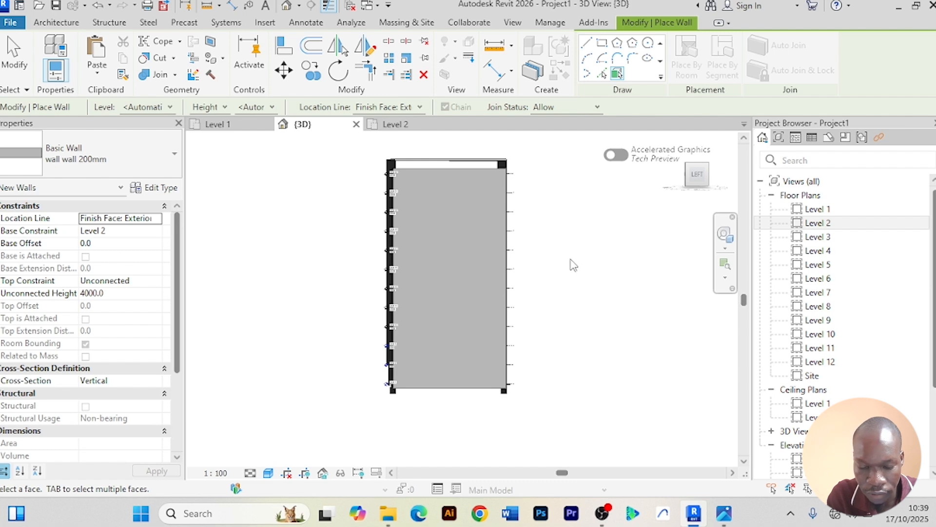
{"action": "scroll", "coordinate": [573, 263], "scroll_direction": "down", "scroll_amount": 1}
{"action": "middle_click_drag", "start_coordinate": [573, 263], "coordinate": [341, 300], "text": "shift"}
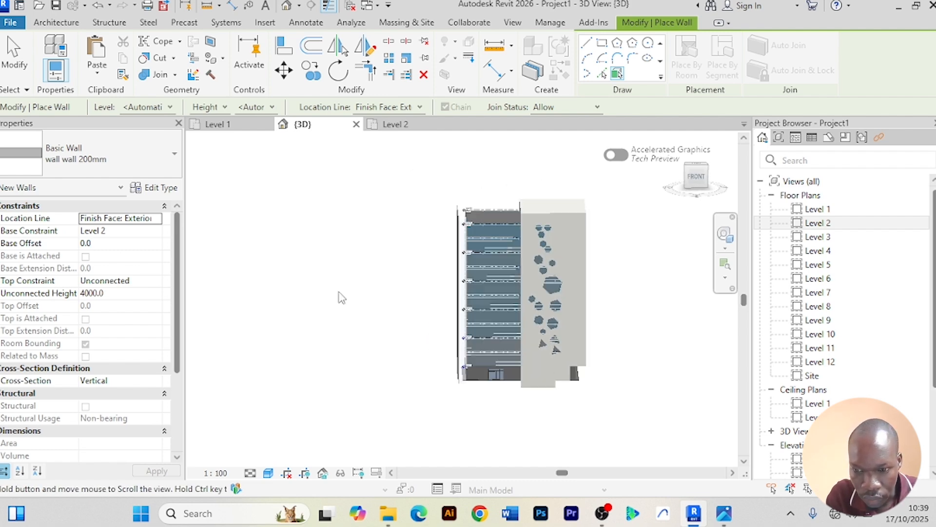
{"action": "right_click", "coordinate": [326, 244]}
{"action": "left_click", "coordinate": [364, 207]}
{"action": "right_click", "coordinate": [344, 178]}
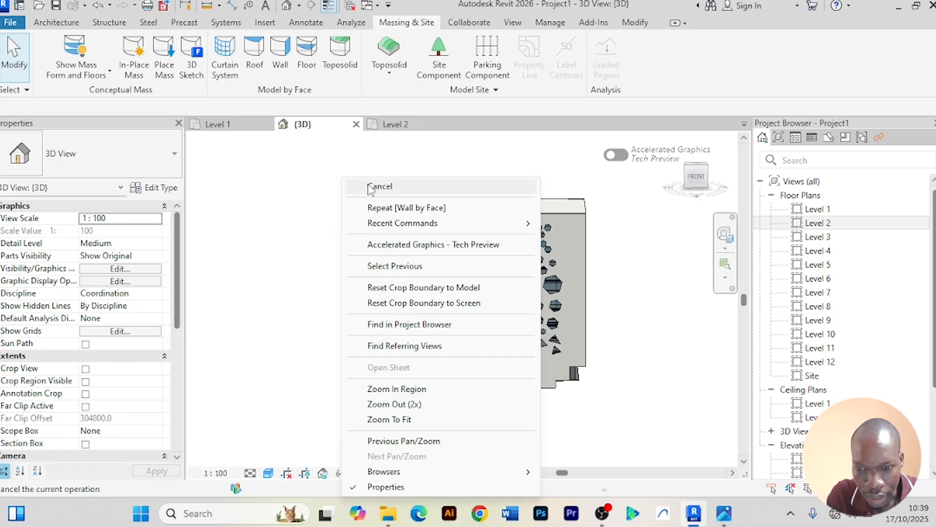
{"action": "left_click", "coordinate": [367, 186]}
Step: Remove the in-place mass between the new left wall and the curtain wall
{"action": "scroll", "coordinate": [487, 227], "scroll_direction": "up", "scroll_amount": 5}
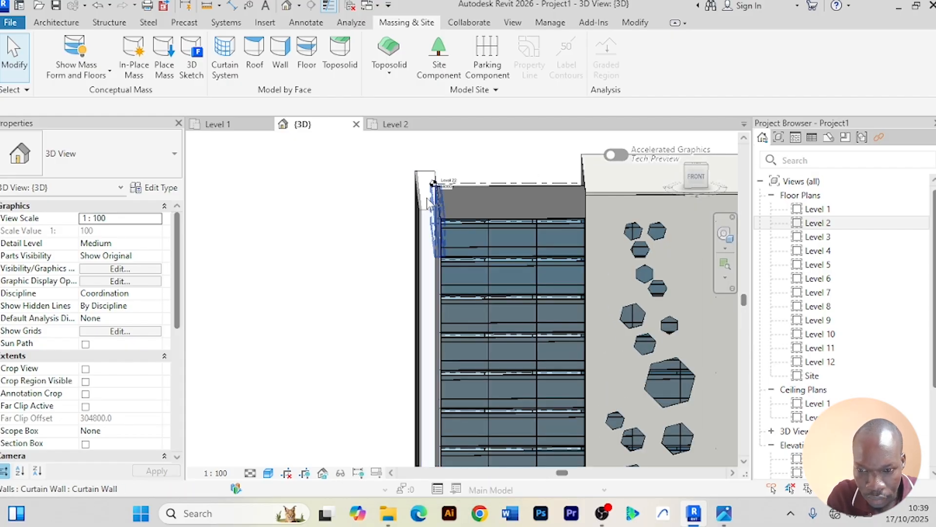
{"action": "left_click", "coordinate": [427, 217]}
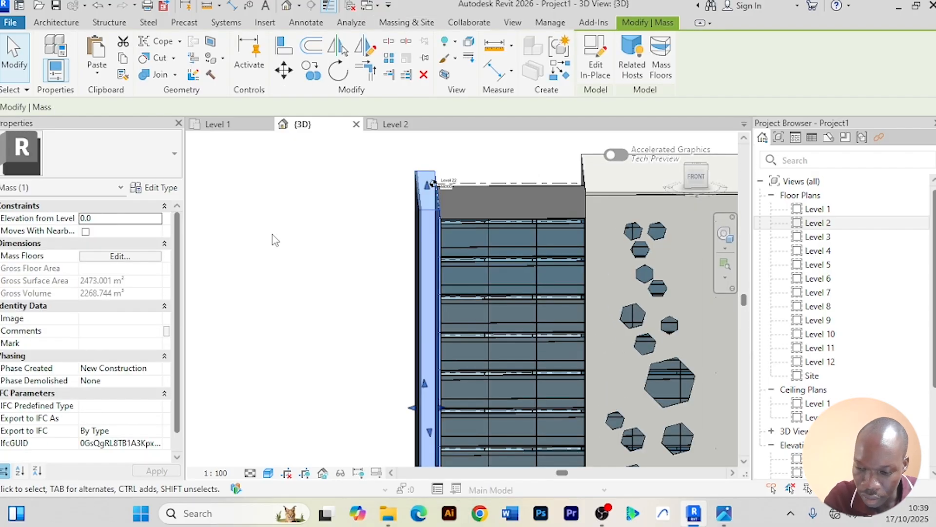
{"action": "left_click", "coordinate": [275, 239]}
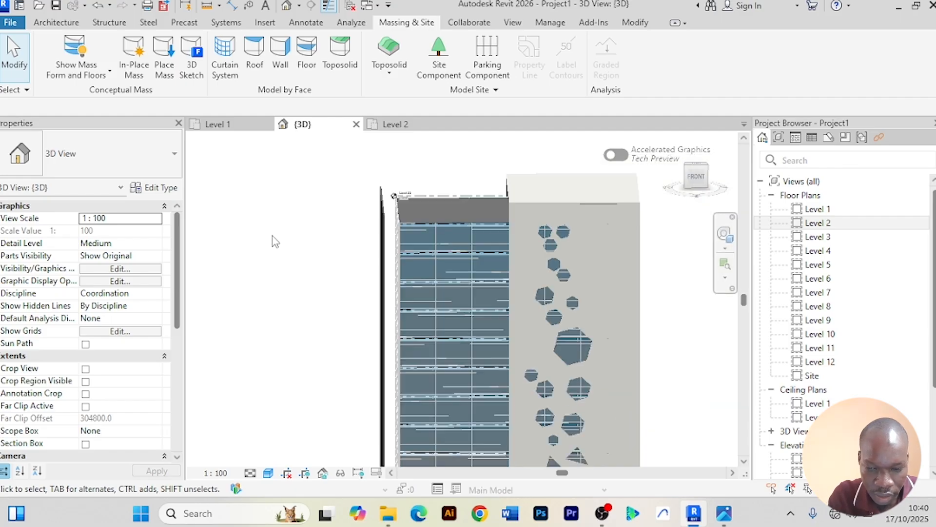
Step: Compare the new left wall and the roof edge beside it with the ONWARD KARIKA reference image
{"action": "middle_click_drag", "start_coordinate": [272, 240], "coordinate": [376, 268], "text": "shift"}
{"action": "scroll", "coordinate": [371, 220], "scroll_direction": "up", "scroll_amount": 3}
{"action": "middle_click_drag", "start_coordinate": [369, 170], "coordinate": [361, 226], "text": "shift"}
{"action": "scroll", "coordinate": [294, 288], "scroll_direction": "down", "scroll_amount": 4}
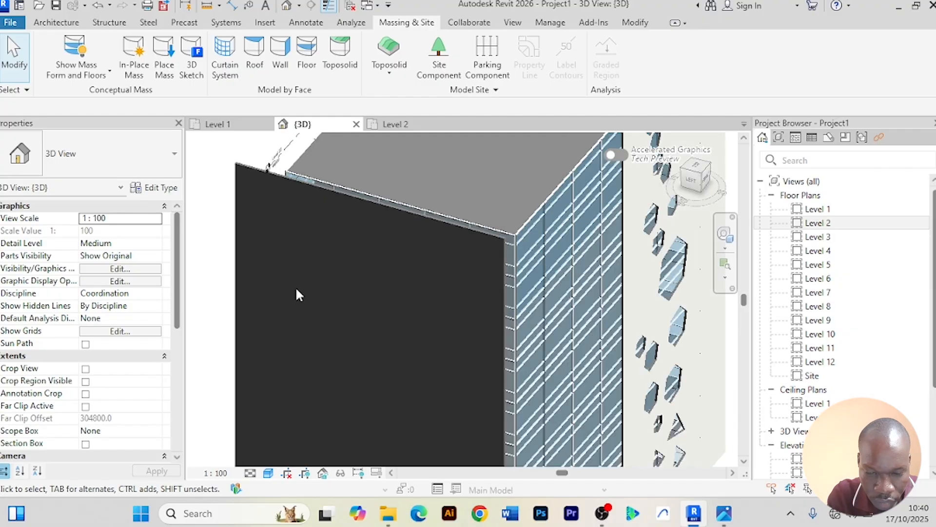
{"action": "scroll", "coordinate": [380, 209], "scroll_direction": "up", "scroll_amount": 5}
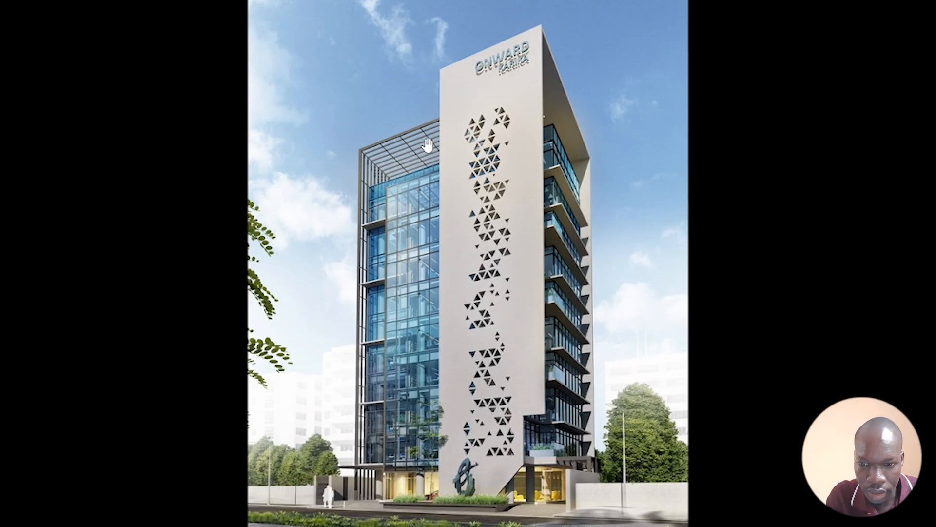
{"action": "key", "text": "alt+Tab"}
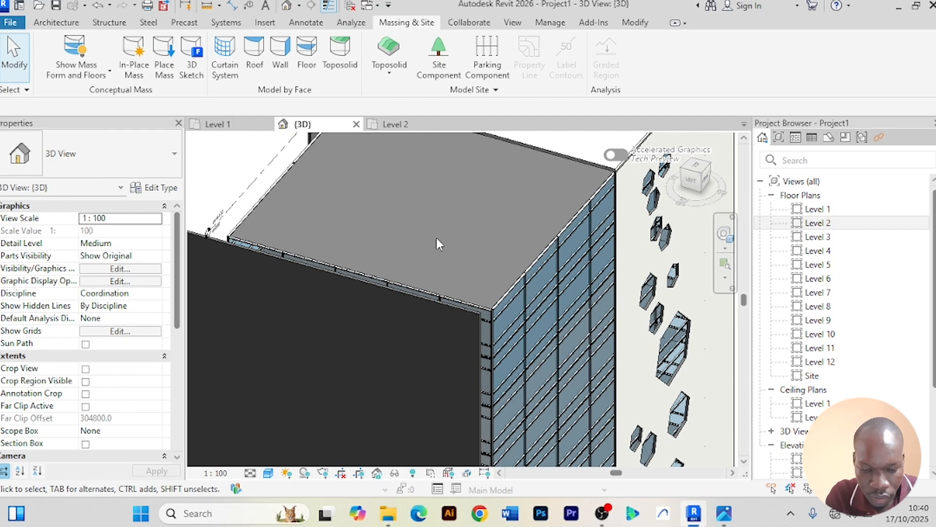
Step: Start an in-place component in the Generic Models category with the default name
{"action": "middle_click_drag", "start_coordinate": [439, 246], "coordinate": [397, 240], "text": "shift"}
{"action": "scroll", "coordinate": [376, 236], "scroll_direction": "up", "scroll_amount": 2}
{"action": "middle_click_drag", "start_coordinate": [491, 234], "coordinate": [344, 160]}
{"action": "left_click", "coordinate": [52, 27]}
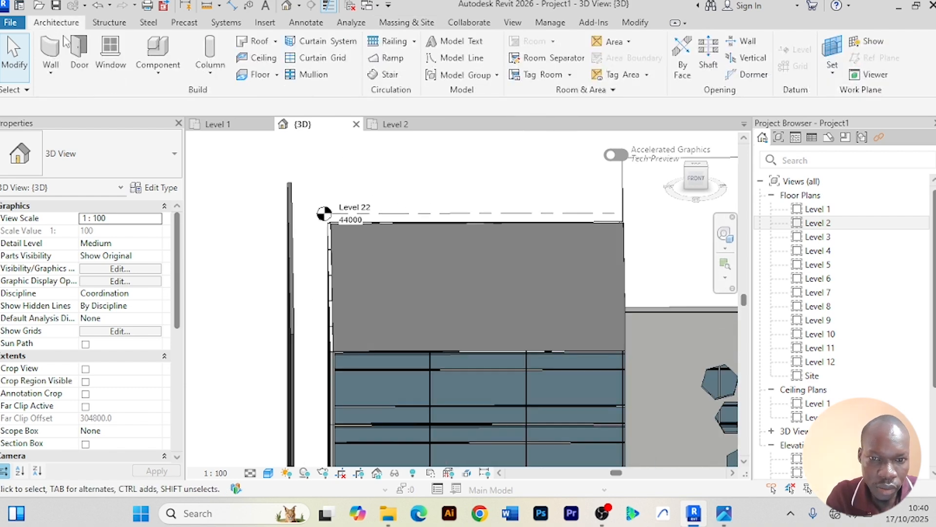
{"action": "left_click", "coordinate": [164, 82]}
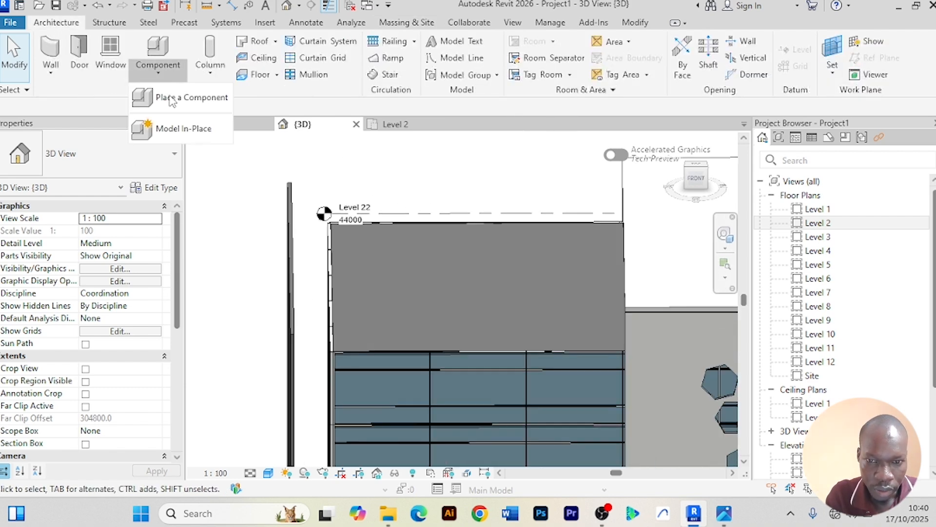
{"action": "left_click", "coordinate": [187, 130]}
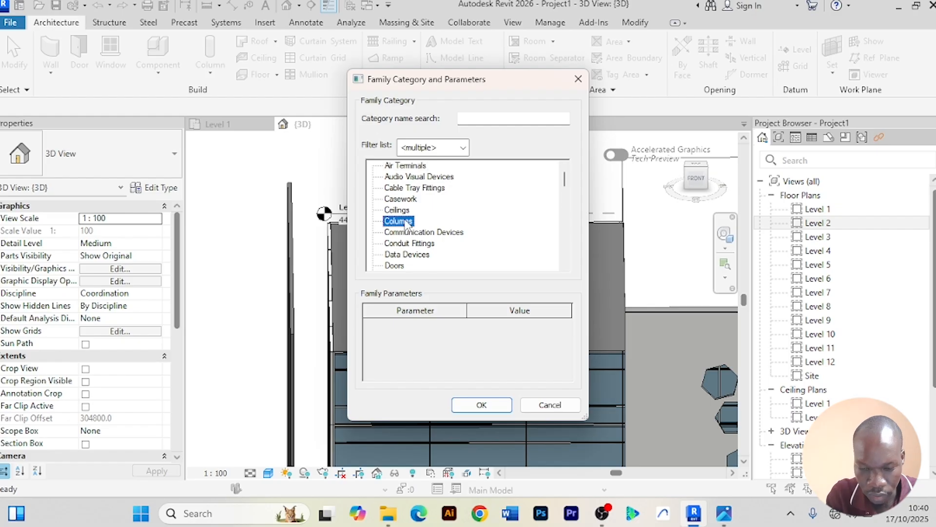
{"action": "key", "text": "g"}
{"action": "left_click", "coordinate": [477, 407]}
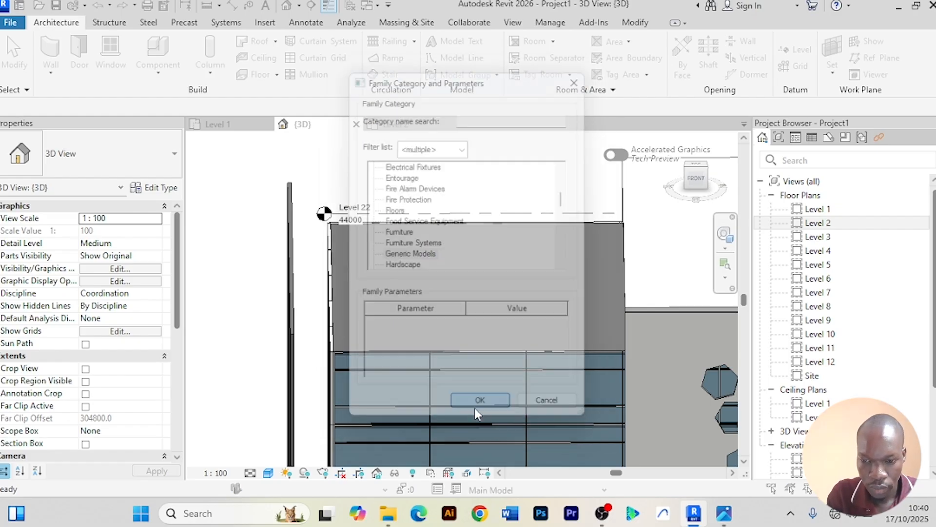
{"action": "left_click", "coordinate": [614, 274]}
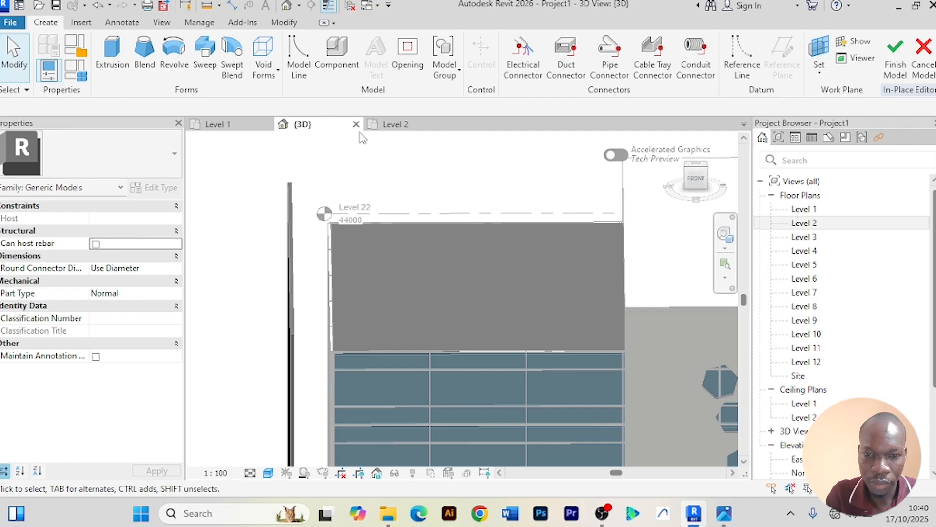
Step: Start an extrusion and set its work plane to the top face of the new left wall
{"action": "left_click", "coordinate": [105, 54]}
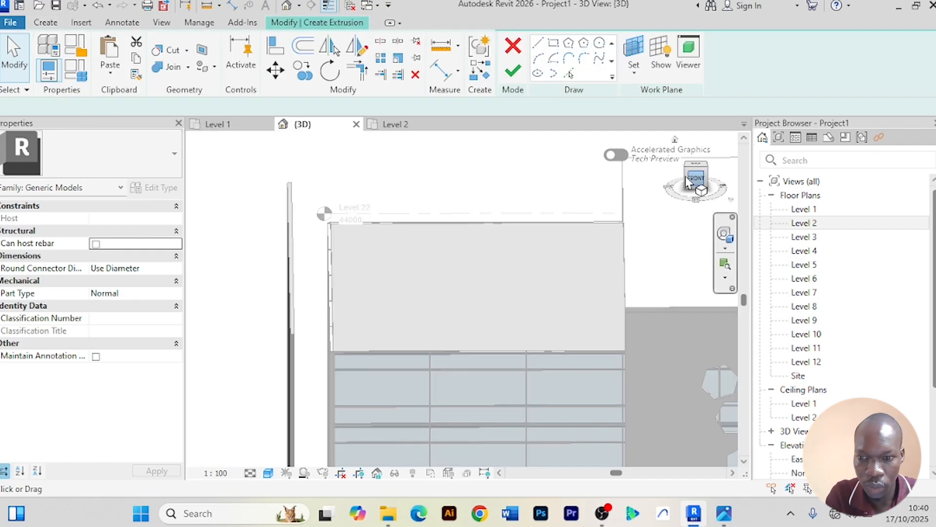
{"action": "left_click", "coordinate": [713, 77]}
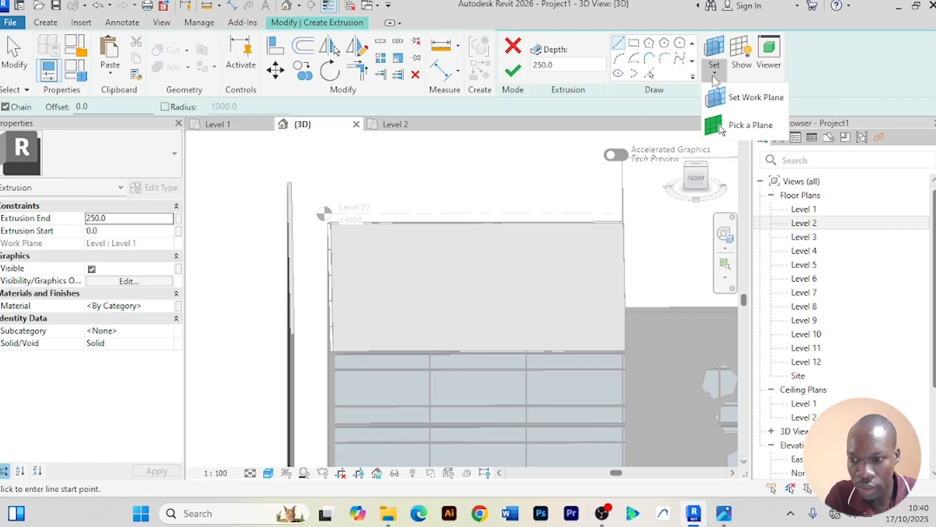
{"action": "left_click", "coordinate": [744, 127]}
{"action": "scroll", "coordinate": [303, 331], "scroll_direction": "up", "scroll_amount": 5}
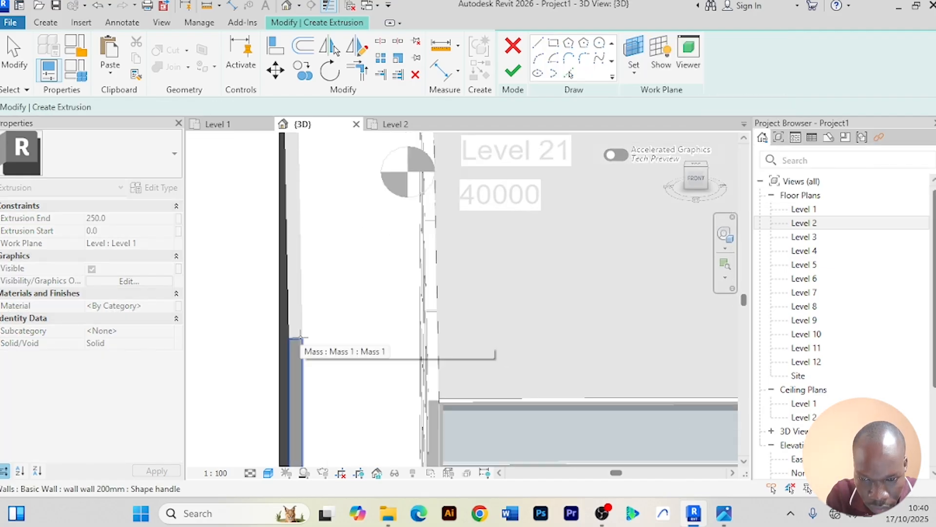
{"action": "left_click", "coordinate": [301, 332]}
{"action": "scroll", "coordinate": [301, 312], "scroll_direction": "down", "scroll_amount": 2}
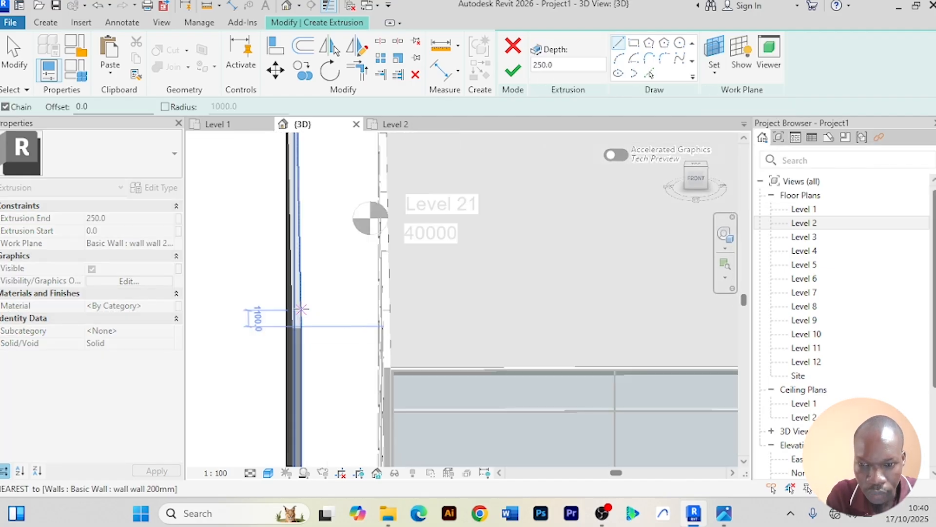
{"action": "scroll", "coordinate": [301, 309], "scroll_direction": "down", "scroll_amount": 2}
Step: Sketch a rectangle about 23762 mm deep over the roof, from the left wall's back outer corner across to the perforated facade
{"action": "left_click", "coordinate": [634, 43]}
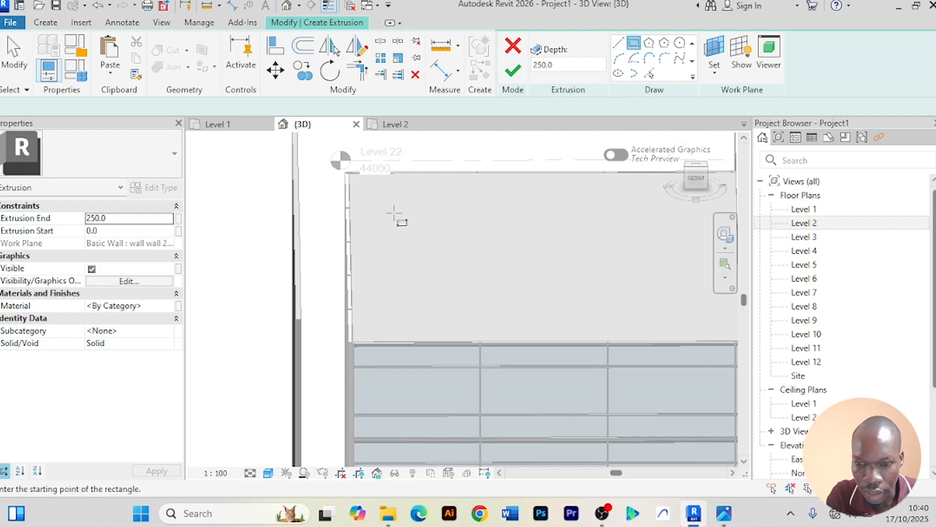
{"action": "scroll", "coordinate": [388, 213], "scroll_direction": "down", "scroll_amount": 2}
{"action": "mouse_move", "coordinate": [388, 213]}
{"action": "middle_mouse_down"}
{"action": "mouse_move", "coordinate": [388, 234]}
{"action": "mouse_move", "coordinate": [359, 249]}
{"action": "middle_mouse_up"}
{"action": "scroll", "coordinate": [307, 194], "scroll_direction": "up", "scroll_amount": 3}
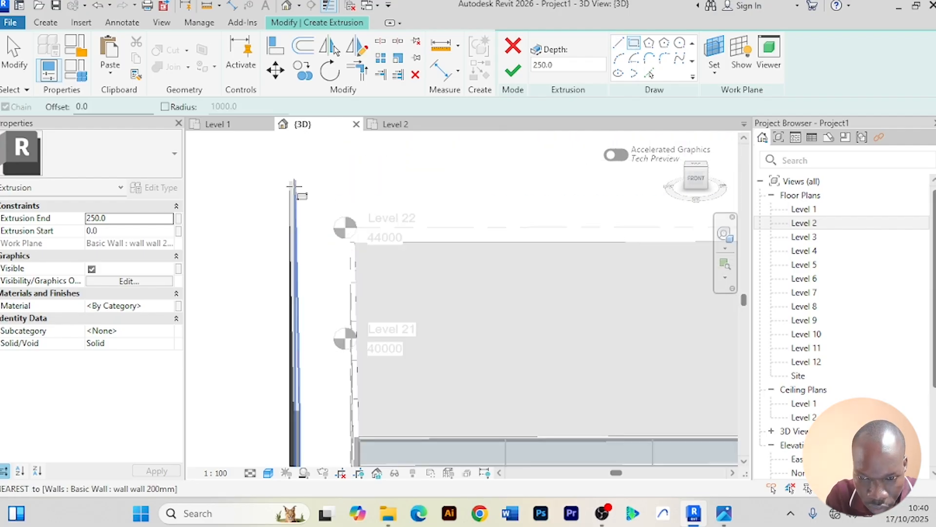
{"action": "scroll", "coordinate": [289, 174], "scroll_direction": "up", "scroll_amount": 2}
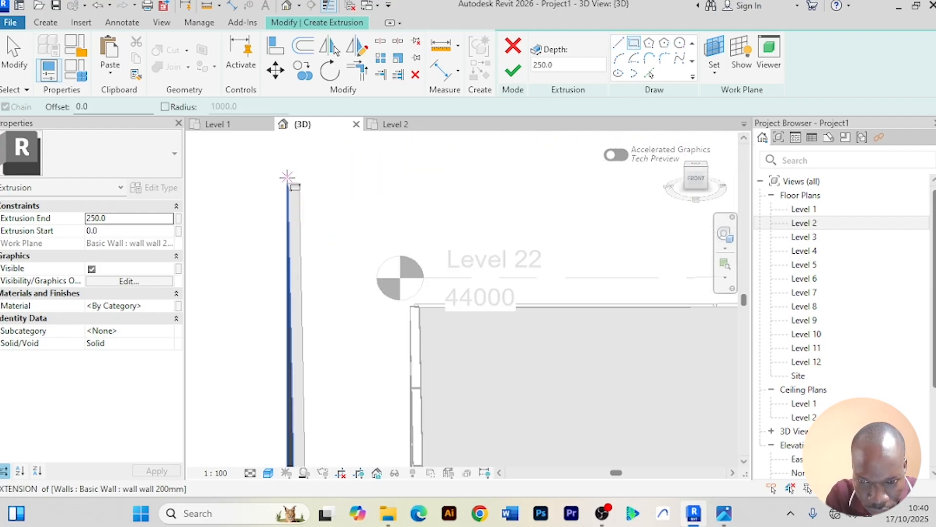
{"action": "left_click", "coordinate": [285, 181]}
{"action": "scroll", "coordinate": [527, 378], "scroll_direction": "down", "scroll_amount": 3}
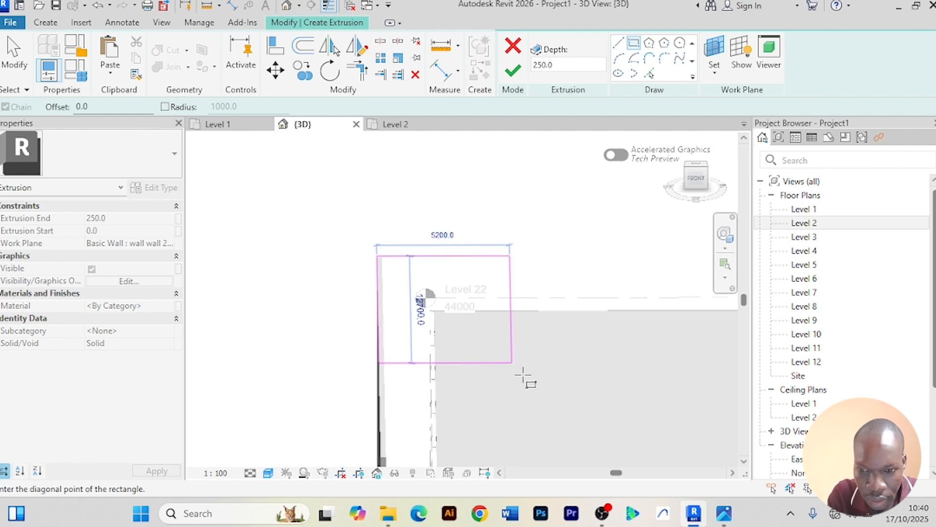
{"action": "middle_click_drag", "start_coordinate": [544, 400], "coordinate": [462, 286]}
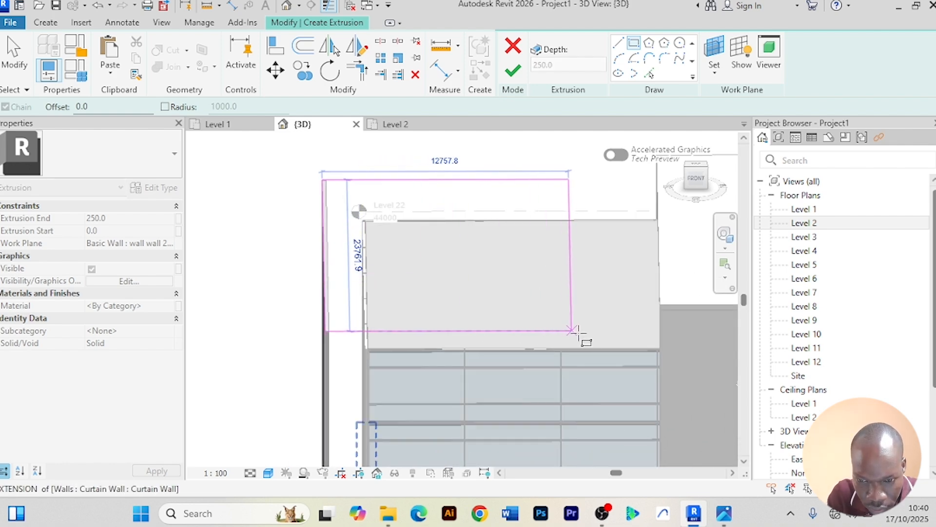
{"action": "left_click", "coordinate": [659, 331]}
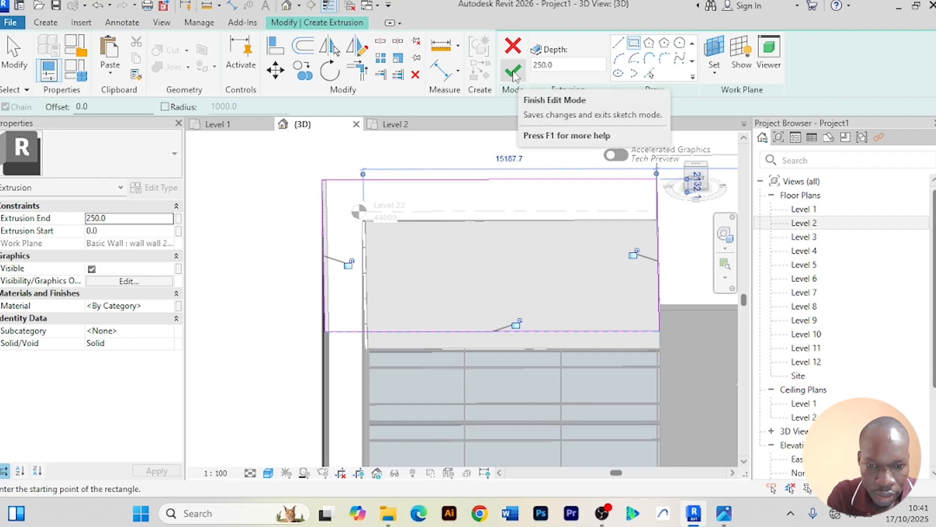
Step: Assign the Clad - White material to the 250 mm roof extrusion and finish the sketch and the in-place model
{"action": "left_click", "coordinate": [169, 307]}
{"action": "left_click", "coordinate": [169, 306]}
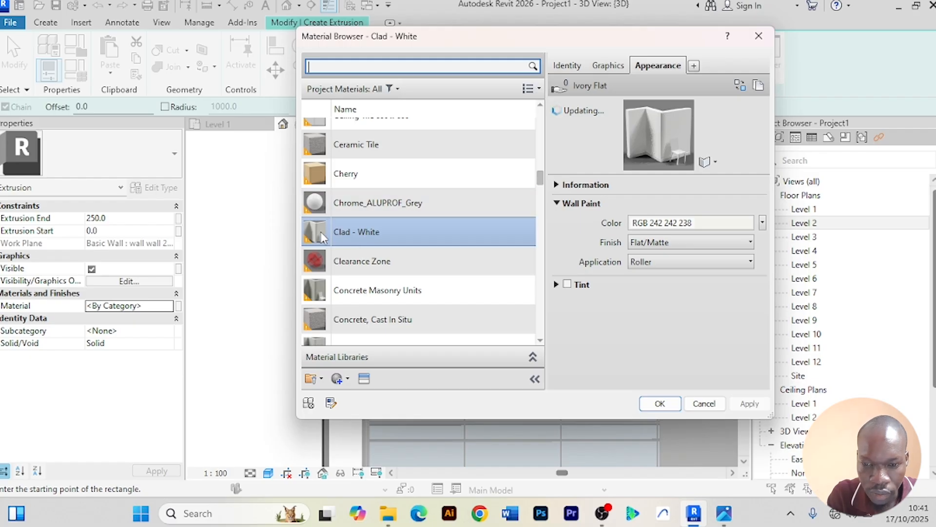
{"action": "left_click", "coordinate": [660, 404]}
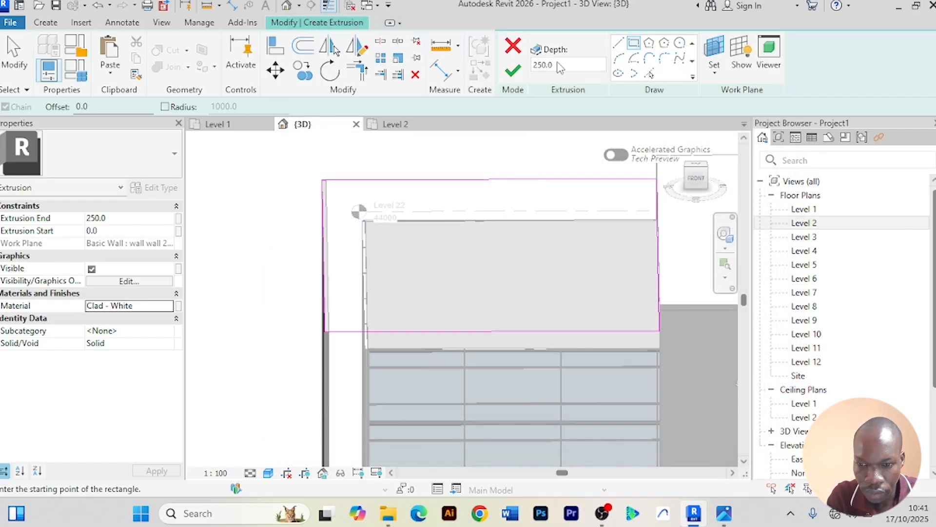
{"action": "left_click", "coordinate": [512, 68]}
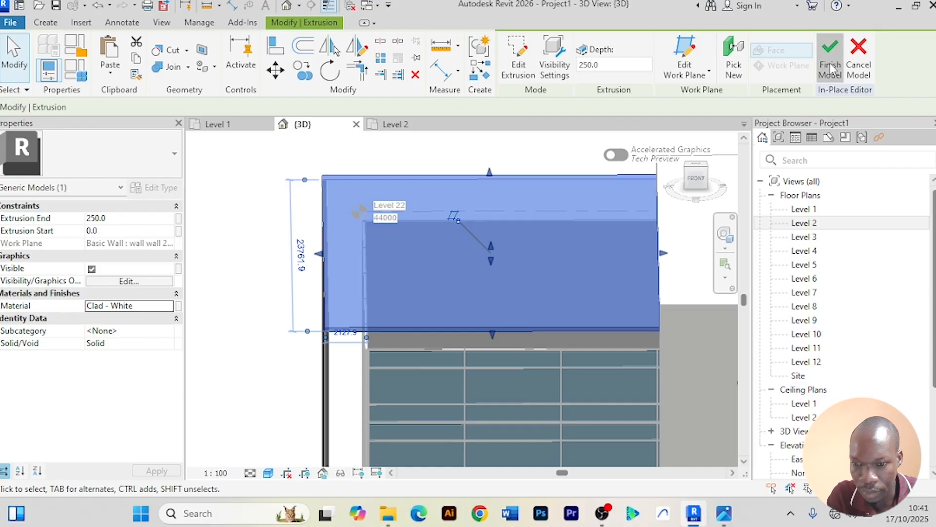
{"action": "left_click", "coordinate": [832, 69]}
Step: Paint the outer face of the left facade wall with the Clad - White material
{"action": "middle_click_drag", "start_coordinate": [253, 246], "coordinate": [410, 215], "text": "shift"}
{"action": "scroll", "coordinate": [528, 220], "scroll_direction": "down", "scroll_amount": 2}
{"action": "middle_click_drag", "start_coordinate": [579, 214], "coordinate": [647, 158]}
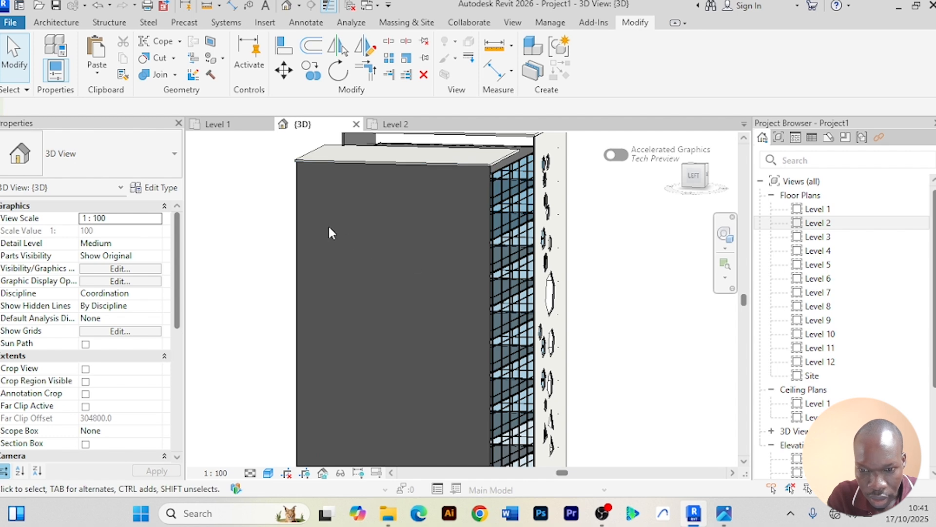
{"action": "left_click", "coordinate": [296, 207]}
{"action": "scroll", "coordinate": [620, 249], "scroll_direction": "down", "scroll_amount": 3}
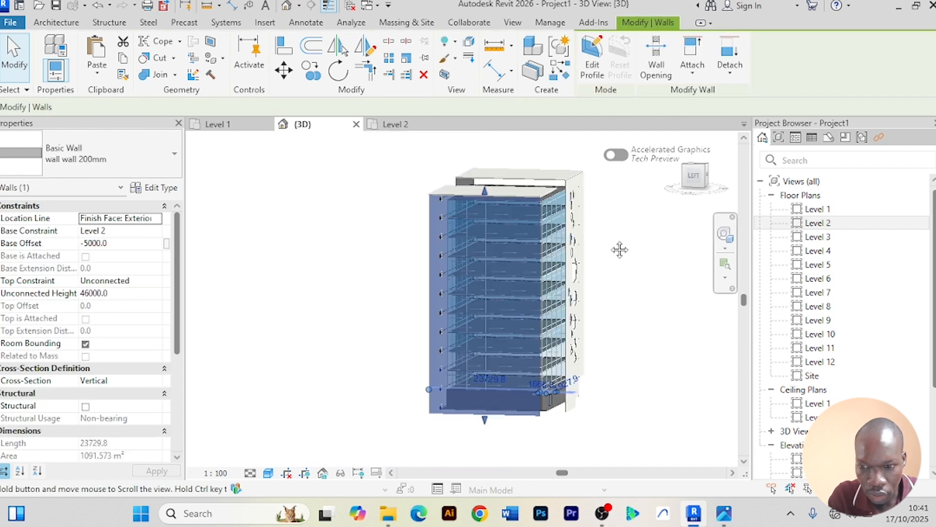
{"action": "middle_click_drag", "start_coordinate": [620, 250], "coordinate": [602, 218]}
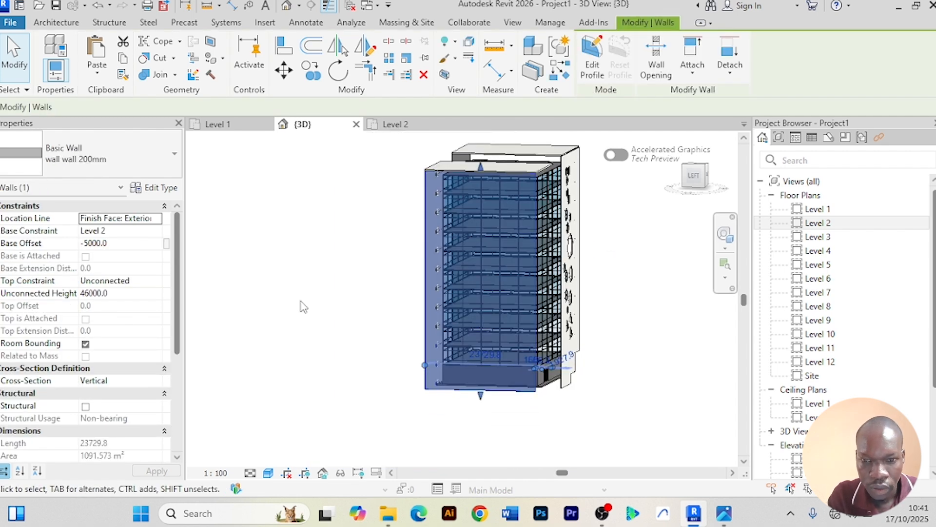
{"action": "left_click", "coordinate": [211, 61]}
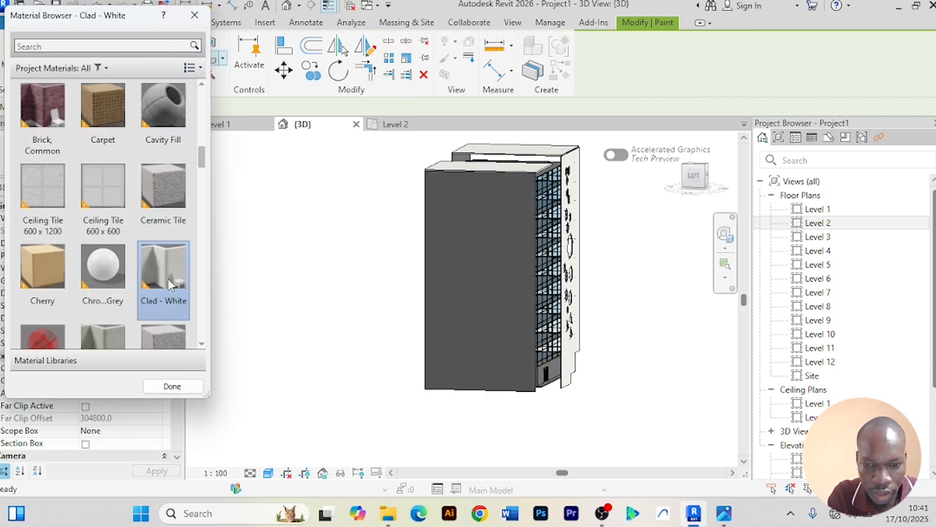
{"action": "left_click", "coordinate": [471, 259]}
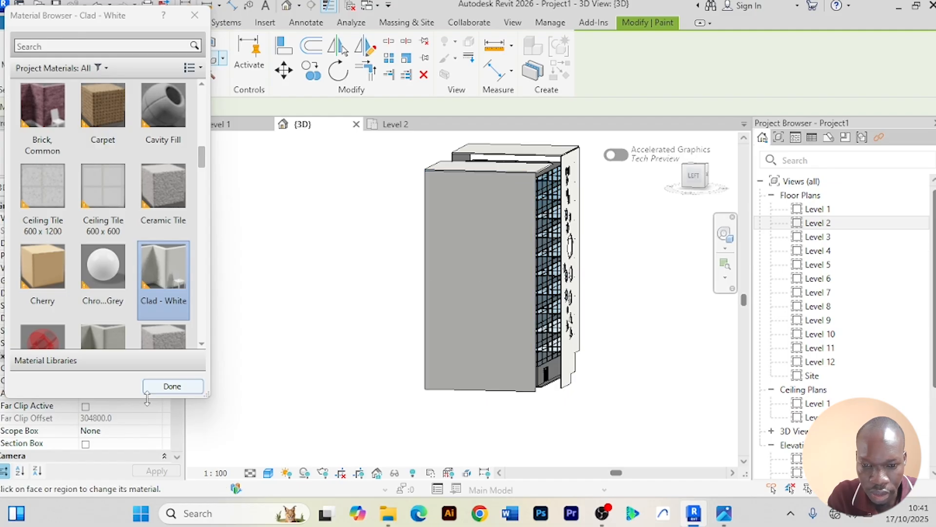
Step: Finish painting with Clad - White and compare the tower's front and left side with the reference image
{"action": "left_click", "coordinate": [172, 386]}
{"action": "mouse_move", "coordinate": [303, 290]}
{"action": "middle_mouse_down", "text": "shift"}
{"action": "mouse_move", "coordinate": [612, 345]}
{"action": "mouse_move", "coordinate": [464, 334]}
{"action": "mouse_move", "coordinate": [475, 324]}
{"action": "middle_mouse_up", "text": "shift"}
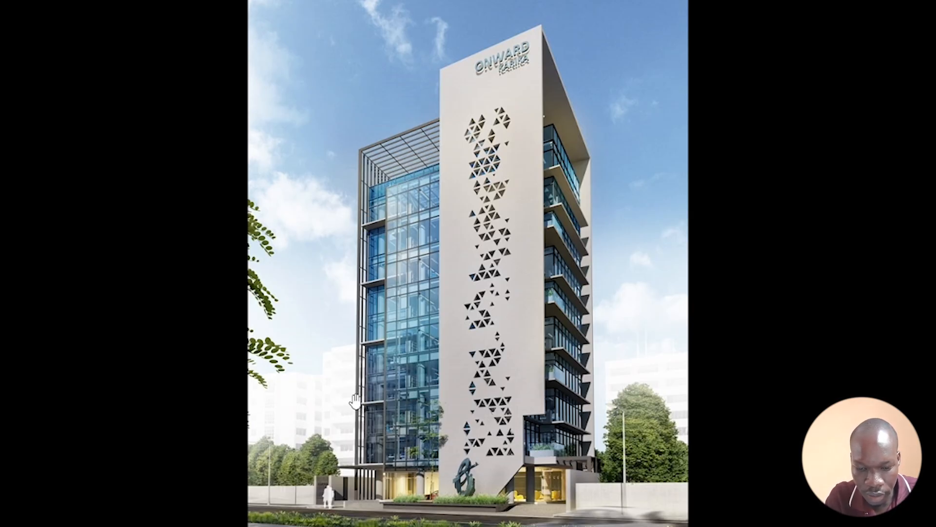
{"action": "key", "text": "alt+Tab"}
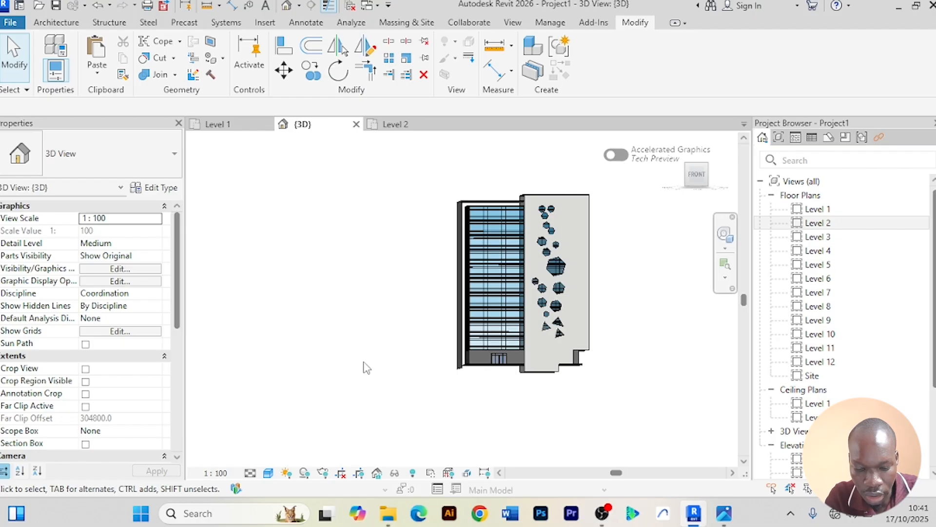
{"action": "middle_click_drag", "start_coordinate": [373, 371], "coordinate": [507, 366], "text": "shift"}
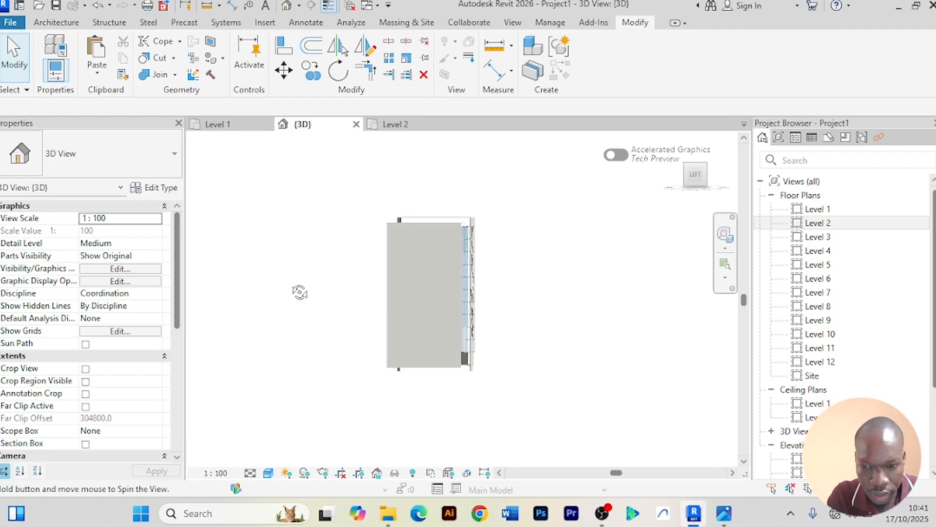
{"action": "right_click", "coordinate": [292, 179]}
{"action": "left_click", "coordinate": [331, 186]}
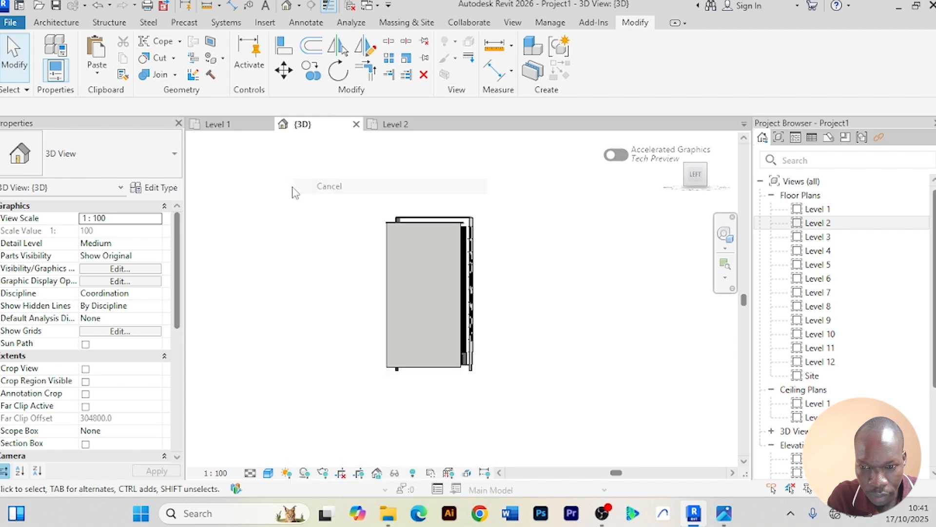
{"action": "right_click", "coordinate": [292, 179]}
{"action": "left_click", "coordinate": [303, 186]}
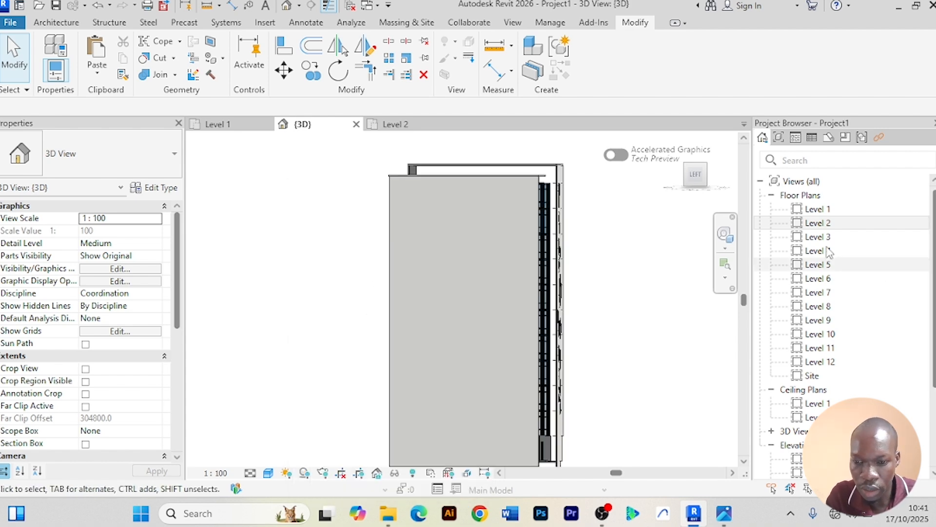
Step: Open the profile sketch of the 200 mm left side wall for editing
{"action": "left_click", "coordinate": [391, 242]}
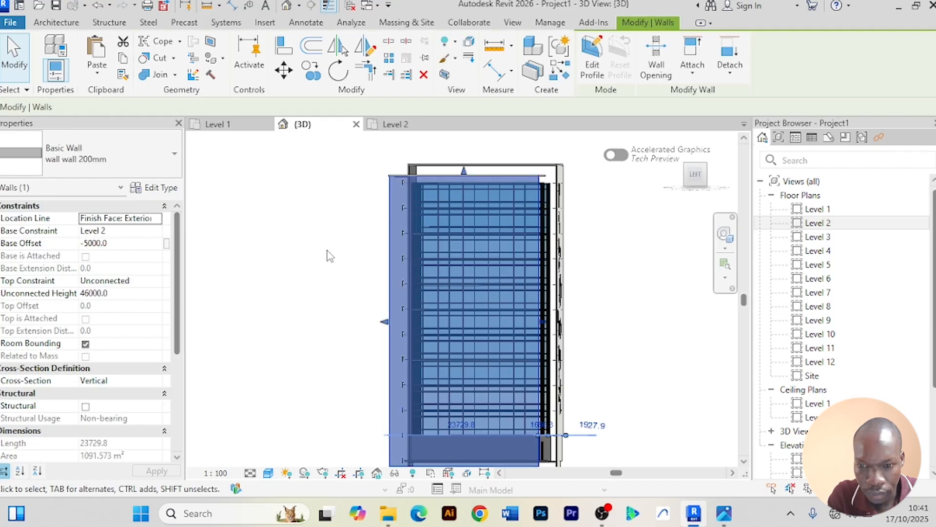
{"action": "scroll", "coordinate": [328, 255], "scroll_direction": "down", "scroll_amount": 2}
{"action": "middle_click_drag", "start_coordinate": [332, 261], "coordinate": [325, 235]}
{"action": "left_click", "coordinate": [599, 68]}
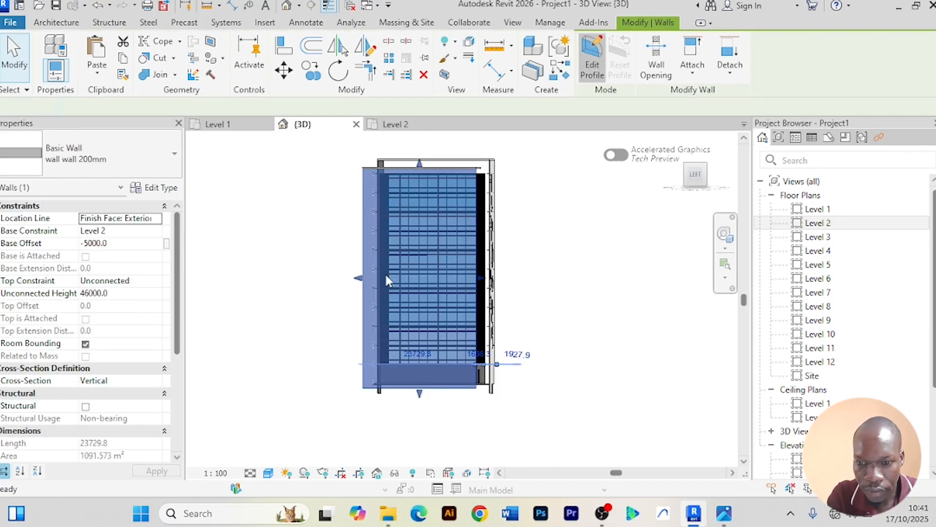
{"action": "scroll", "coordinate": [385, 278], "scroll_direction": "up", "scroll_amount": 2}
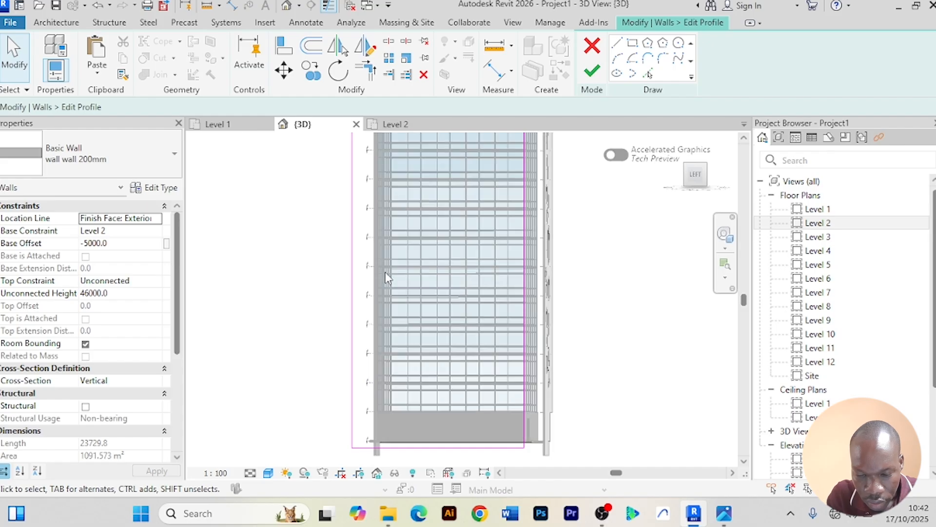
{"action": "middle_click_drag", "start_coordinate": [393, 295], "coordinate": [376, 351]}
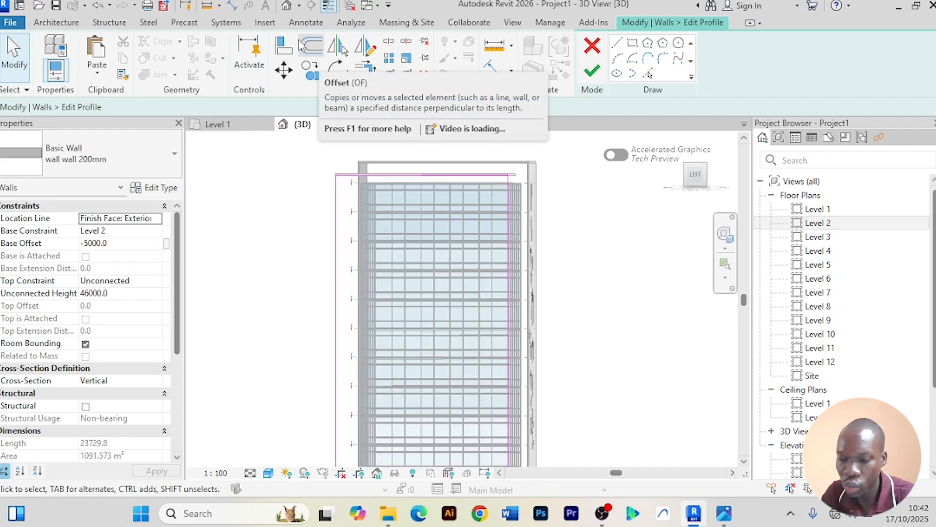
Step: Offset the profile's back vertical edge as repeated copies 2000 mm apart across the wall towards the front edge
{"action": "left_click", "coordinate": [312, 51]}
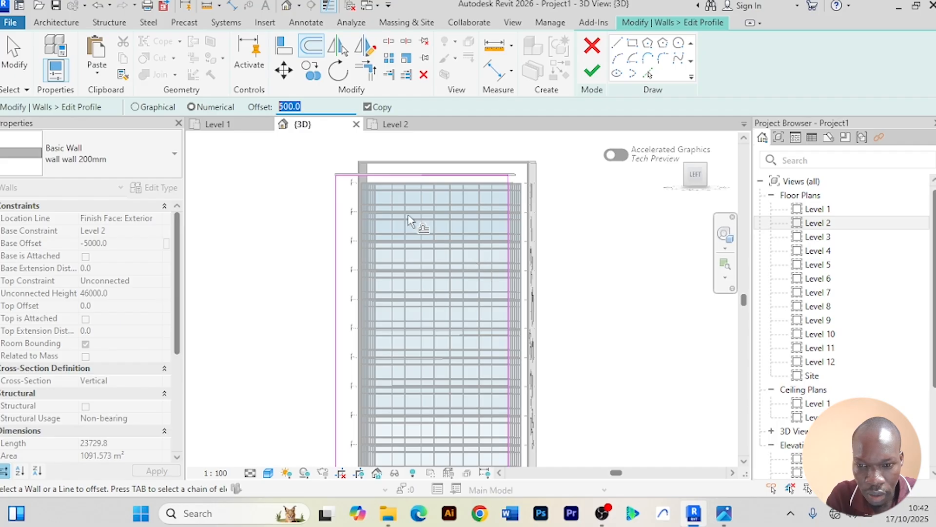
{"action": "scroll", "coordinate": [408, 216], "scroll_direction": "up", "scroll_amount": 2}
{"action": "middle_click_drag", "start_coordinate": [387, 216], "coordinate": [418, 273]}
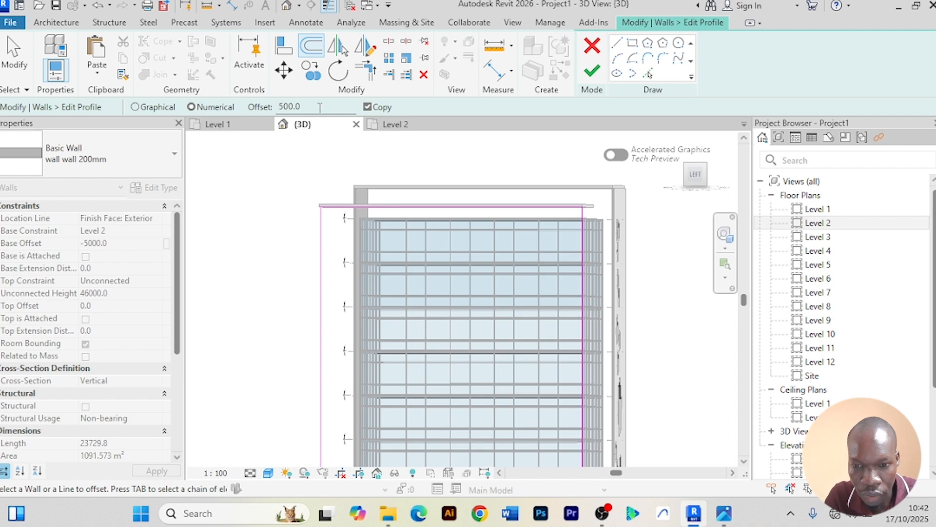
{"action": "scroll", "coordinate": [327, 261], "scroll_direction": "up", "scroll_amount": 3}
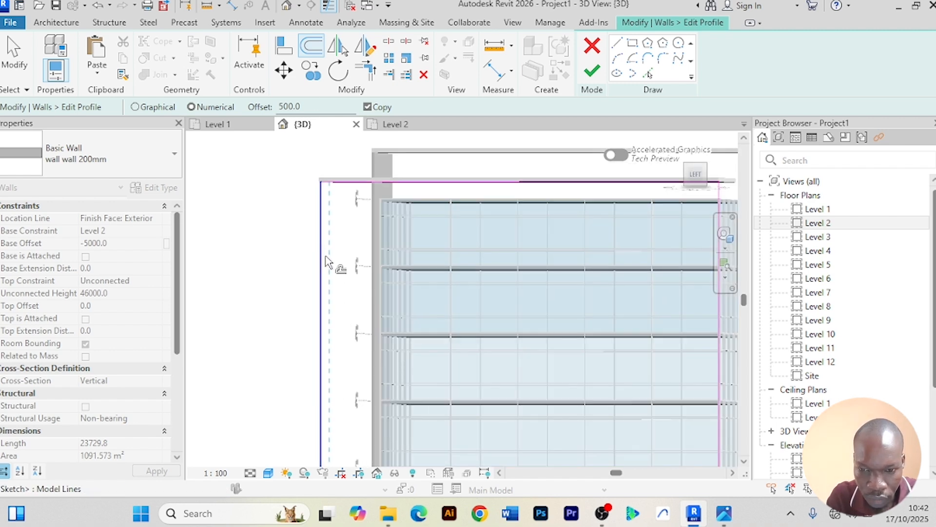
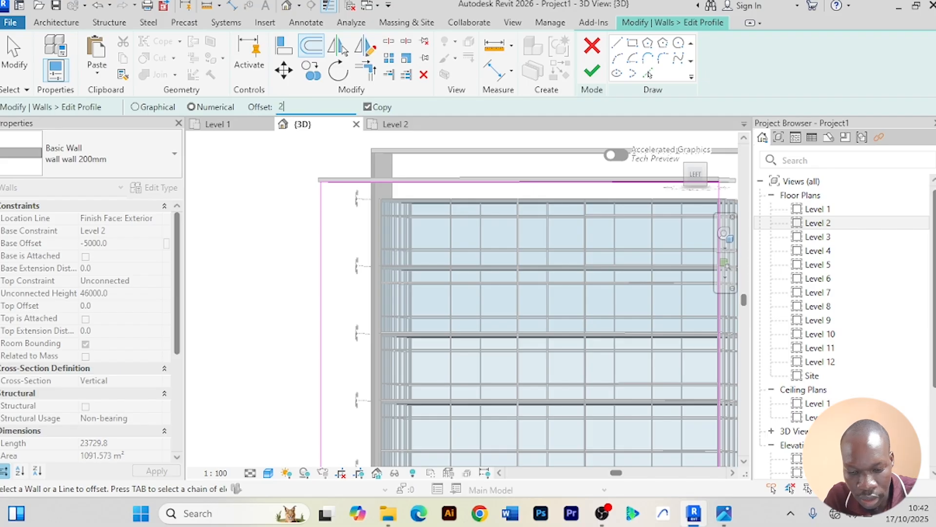
{"action": "left_click", "coordinate": [326, 255]}
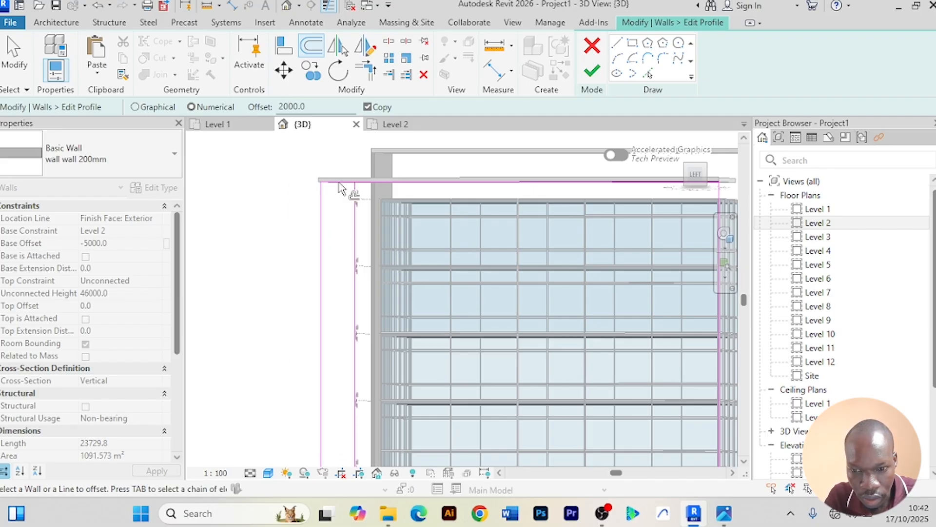
{"action": "left_click", "coordinate": [361, 229]}
{"action": "left_click", "coordinate": [392, 238]}
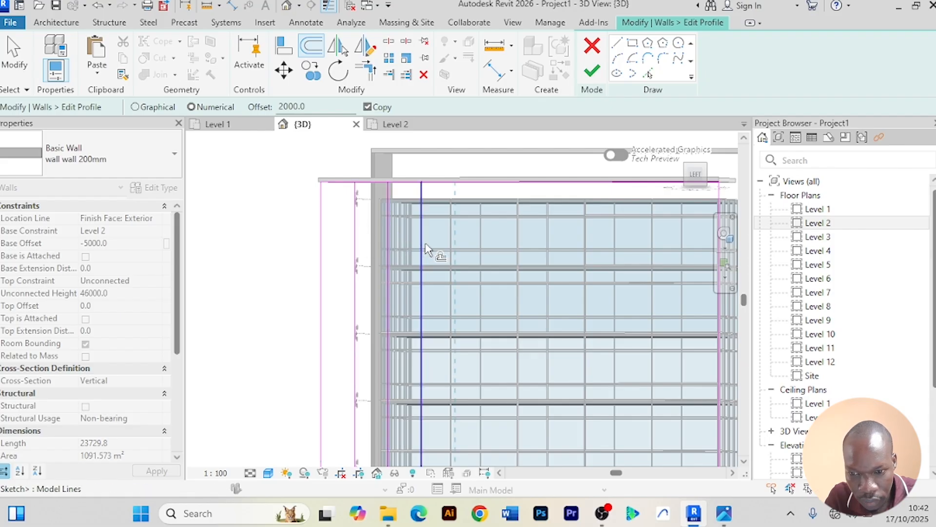
{"action": "left_click", "coordinate": [430, 251]}
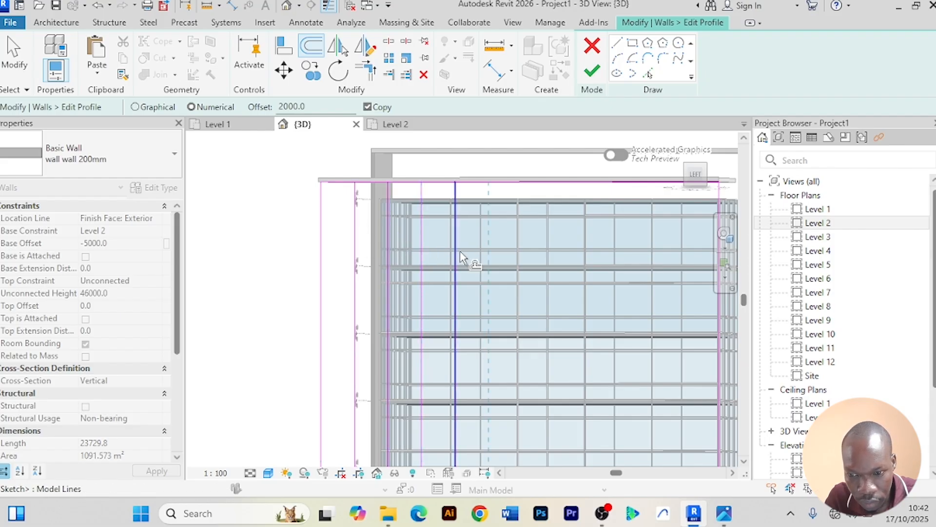
{"action": "left_click", "coordinate": [488, 259]}
{"action": "left_click", "coordinate": [525, 273]}
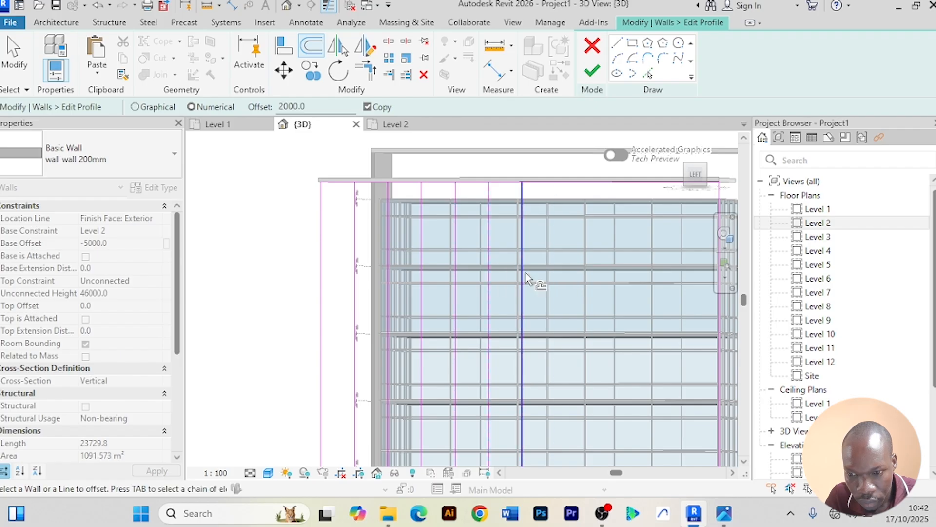
{"action": "left_click", "coordinate": [554, 278]}
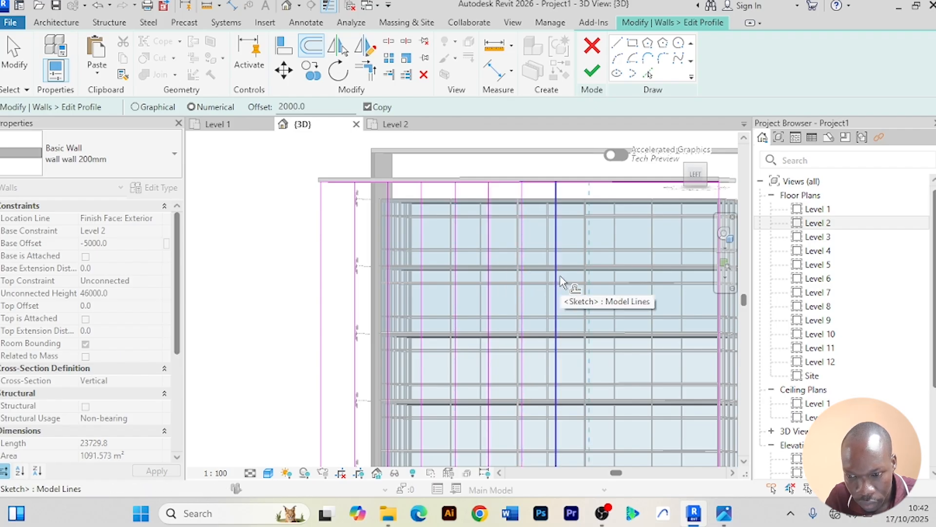
{"action": "left_click", "coordinate": [567, 283]}
{"action": "left_click", "coordinate": [619, 283]}
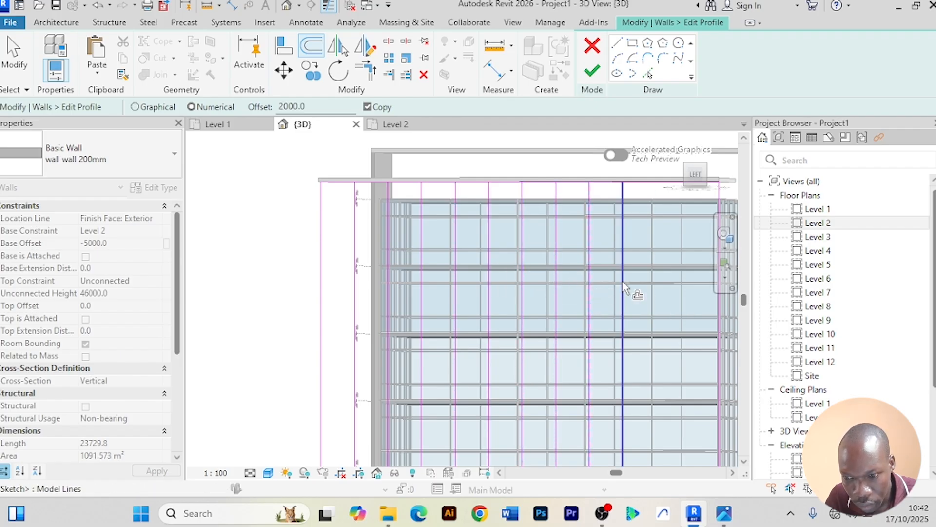
{"action": "left_click", "coordinate": [625, 283]}
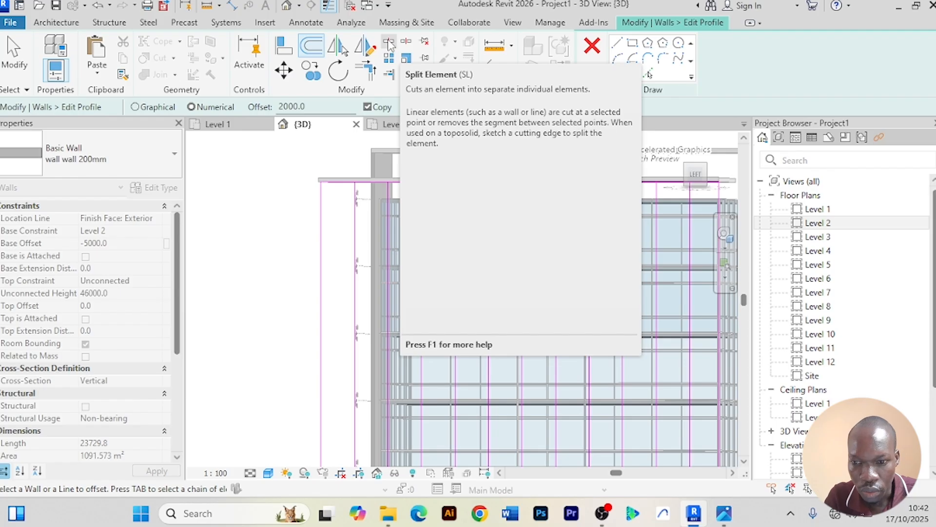
Step: Split the profile's top edge inside every second 2000 mm bay, starting from the back of the wall
{"action": "left_click", "coordinate": [390, 45]}
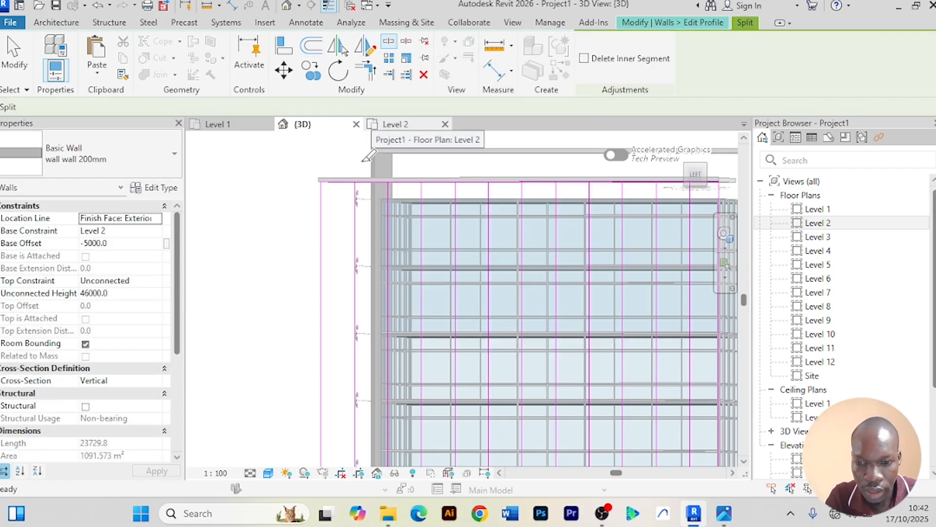
{"action": "left_click", "coordinate": [369, 181]}
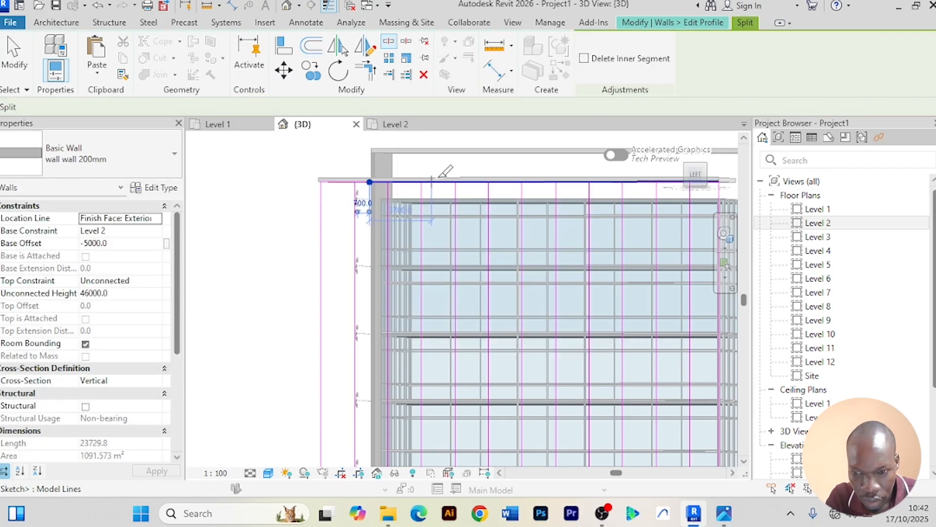
{"action": "left_click", "coordinate": [438, 181]}
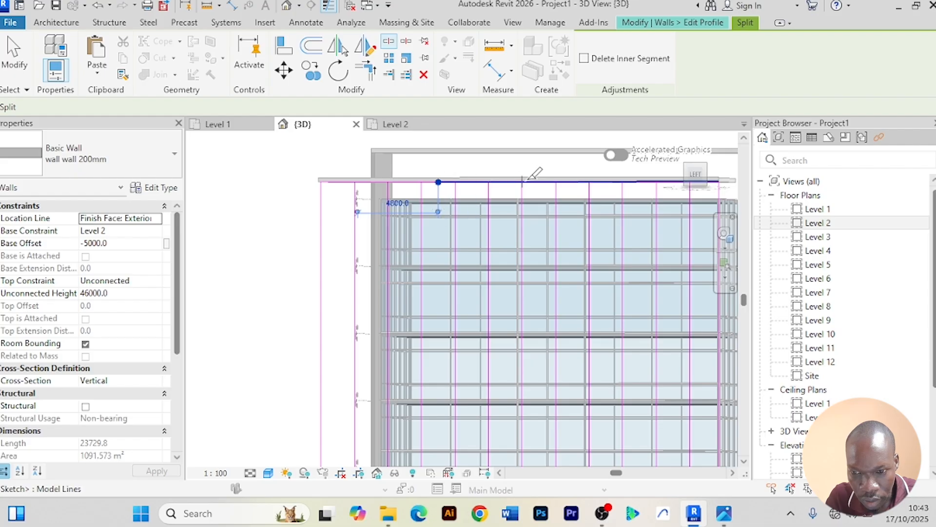
{"action": "left_click", "coordinate": [505, 181]}
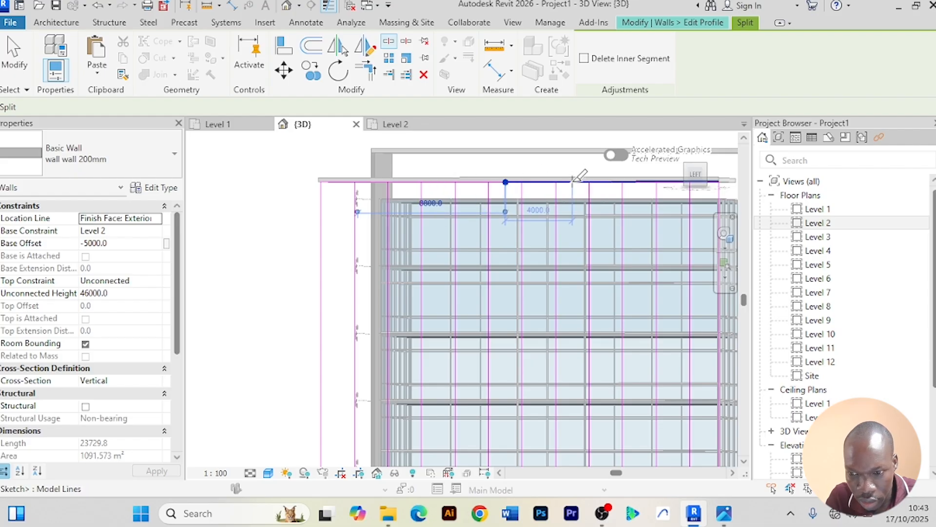
Step: Split the wall profile's top line at two more points, about 4000 mm and 3800 mm further along
{"action": "left_click", "coordinate": [573, 181]}
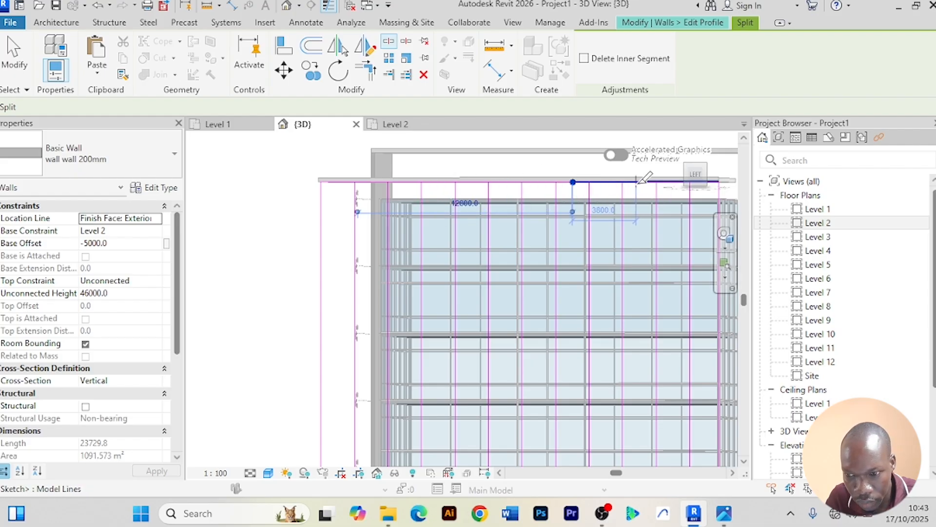
{"action": "left_click", "coordinate": [637, 182]}
Step: Split the wall profile's bottom line at five points about 4000 mm apart, one in every second bay between the vertical lines
{"action": "middle_click_drag", "start_coordinate": [640, 228], "coordinate": [527, 237]}
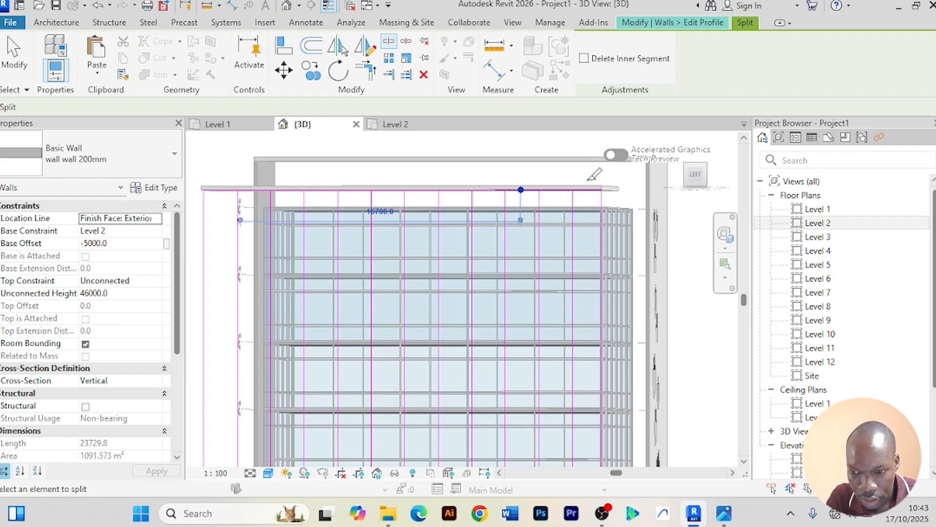
{"action": "scroll", "coordinate": [593, 172], "scroll_direction": "down", "scroll_amount": 4}
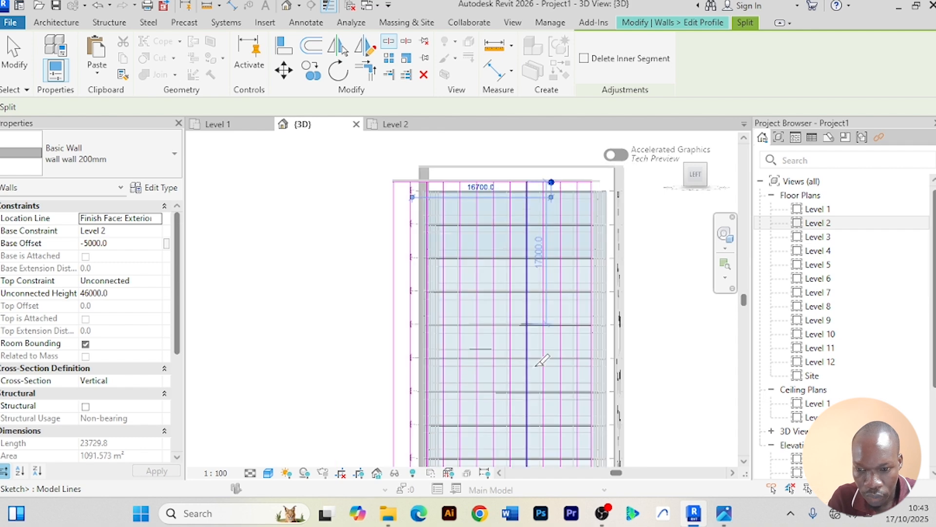
{"action": "middle_click_drag", "start_coordinate": [541, 374], "coordinate": [533, 207]}
{"action": "scroll", "coordinate": [421, 378], "scroll_direction": "up", "scroll_amount": 5}
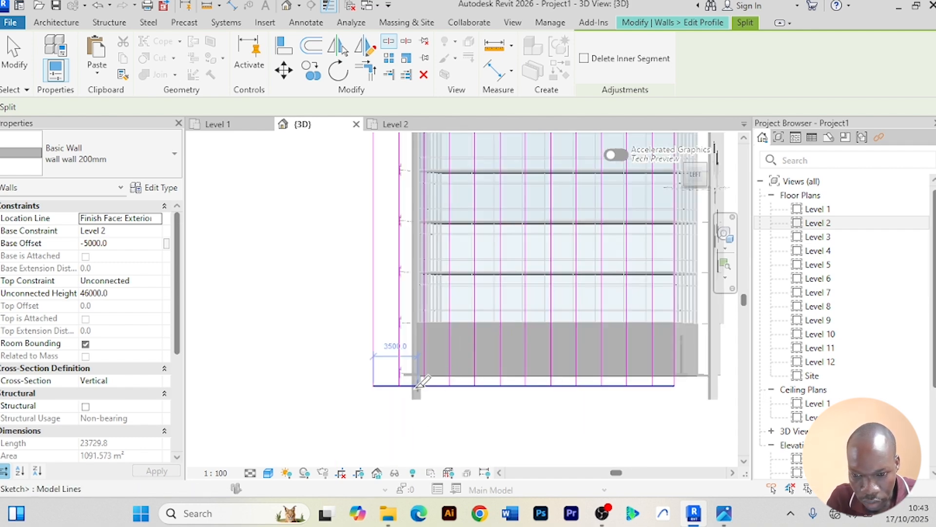
{"action": "scroll", "coordinate": [421, 383], "scroll_direction": "down", "scroll_amount": 4}
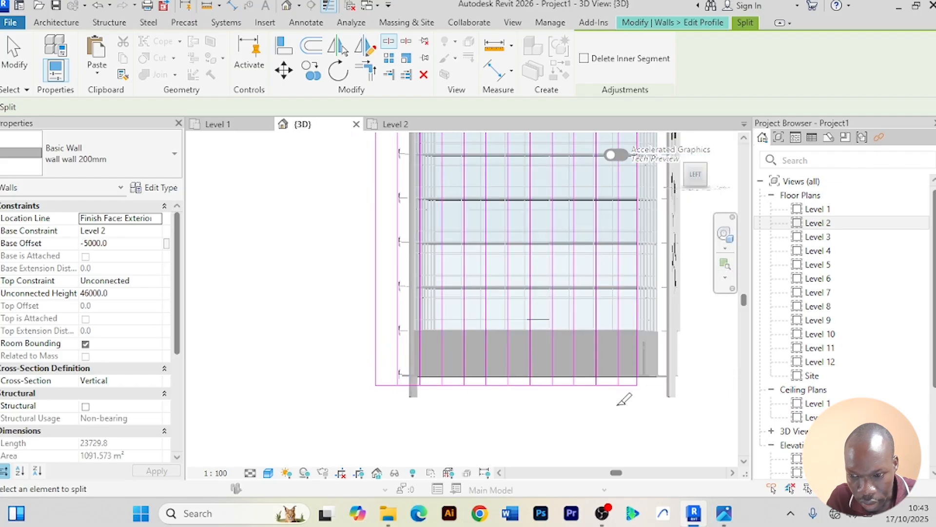
{"action": "scroll", "coordinate": [619, 400], "scroll_direction": "up", "scroll_amount": 4}
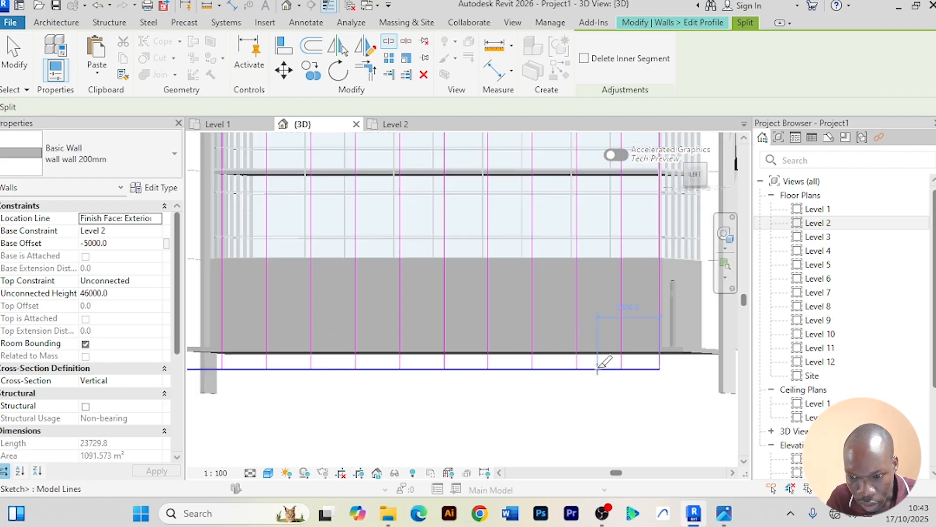
{"action": "left_click", "coordinate": [598, 369]}
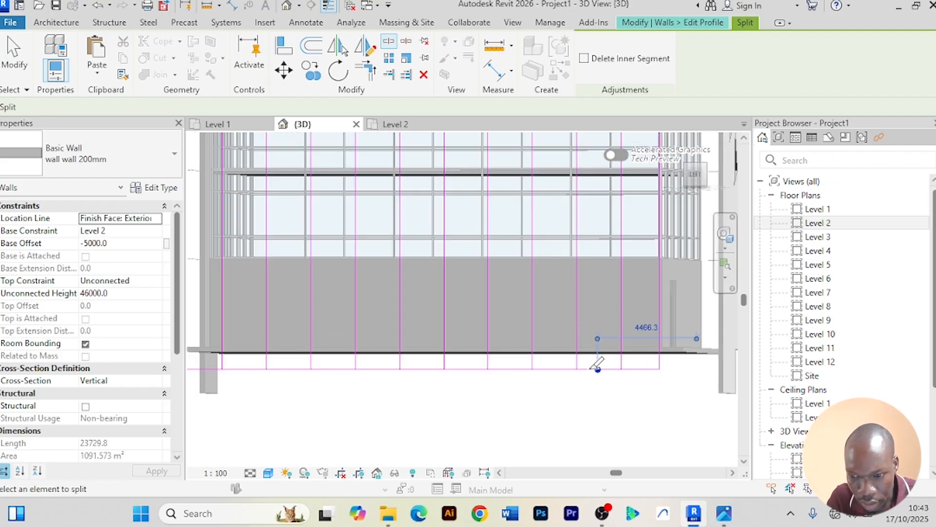
{"action": "left_click", "coordinate": [507, 369]}
{"action": "left_click", "coordinate": [425, 369]}
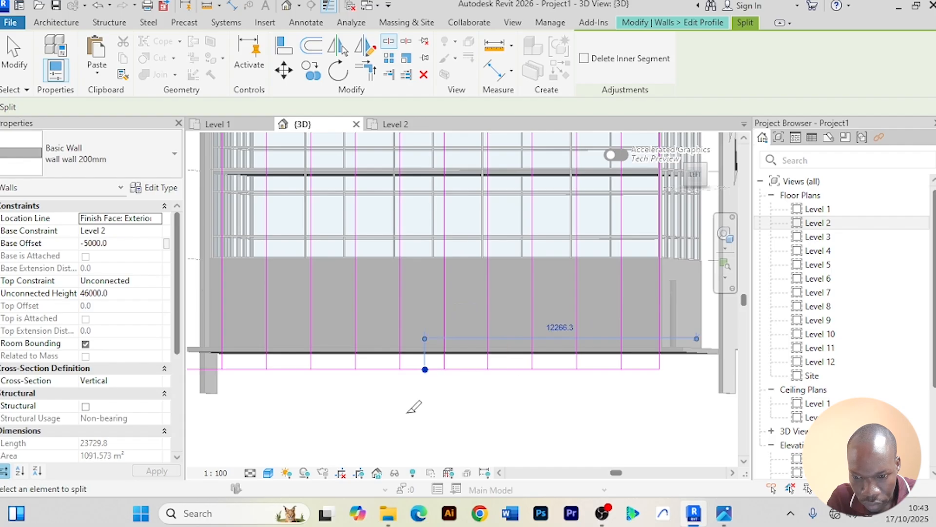
{"action": "scroll", "coordinate": [414, 415], "scroll_direction": "down", "scroll_amount": 2}
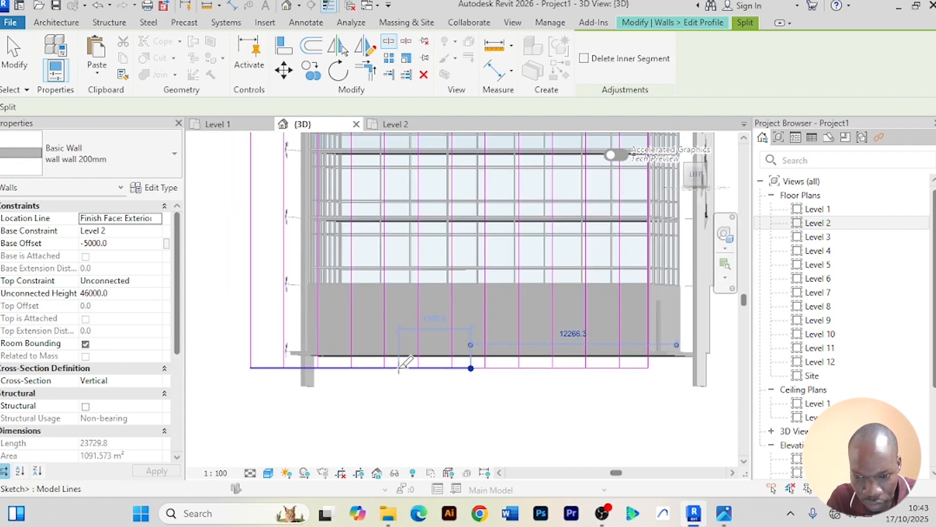
{"action": "left_click", "coordinate": [398, 368]}
{"action": "left_click", "coordinate": [330, 368]}
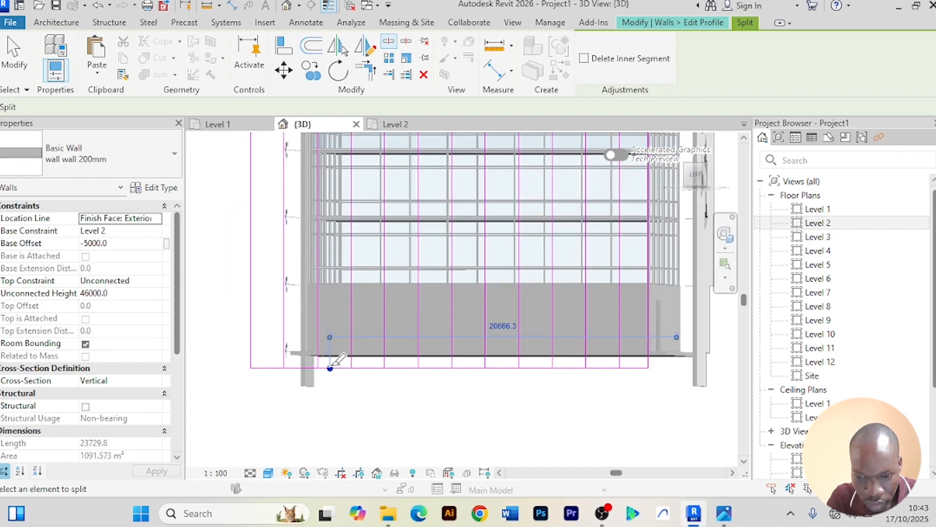
{"action": "key", "text": "Escape"}
Step: Trim the bottom segments to the vertical lines so the three rightmost strips have closed ends with open bays between them
{"action": "left_click", "coordinate": [372, 77]}
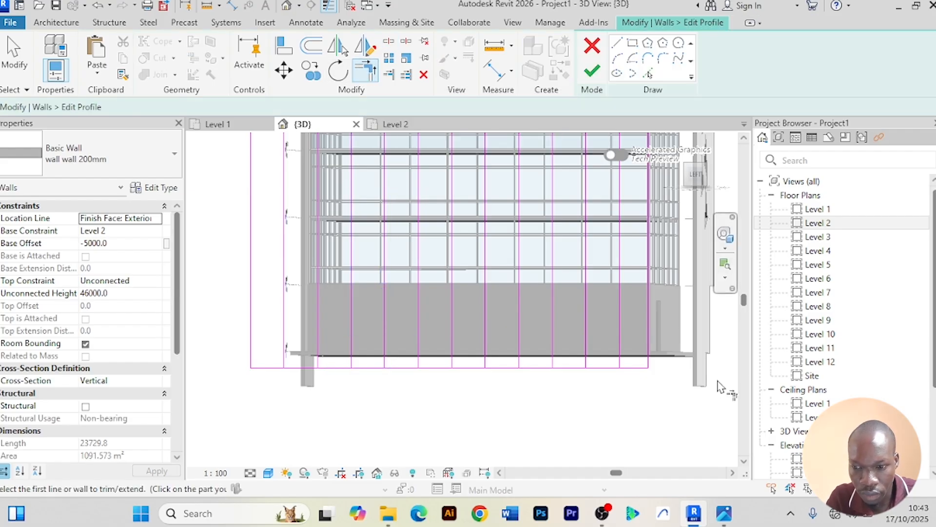
{"action": "left_click", "coordinate": [629, 367]}
{"action": "left_click", "coordinate": [633, 368]}
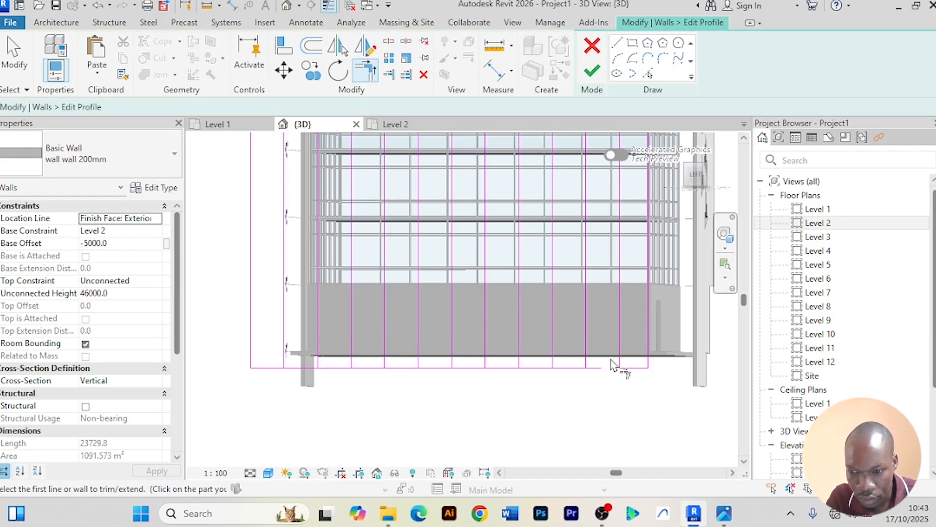
{"action": "left_click", "coordinate": [586, 351]}
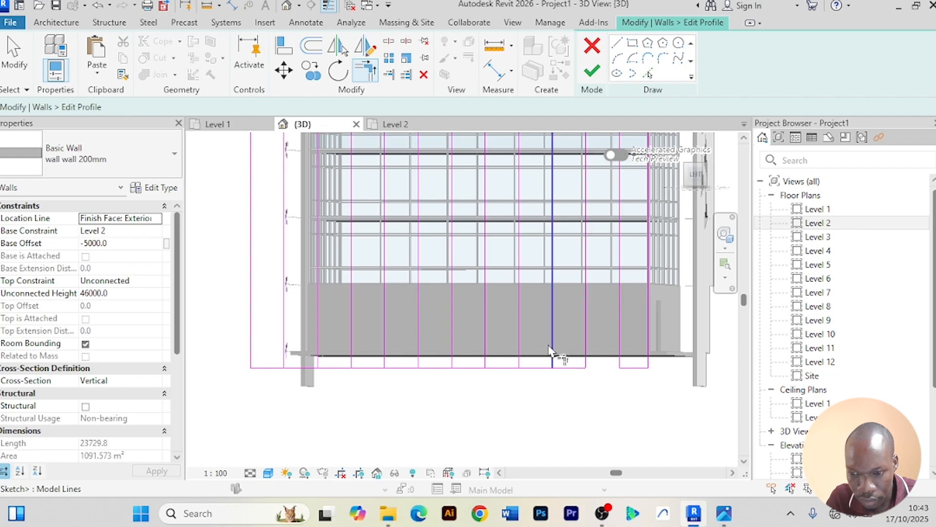
{"action": "left_click", "coordinate": [569, 368]}
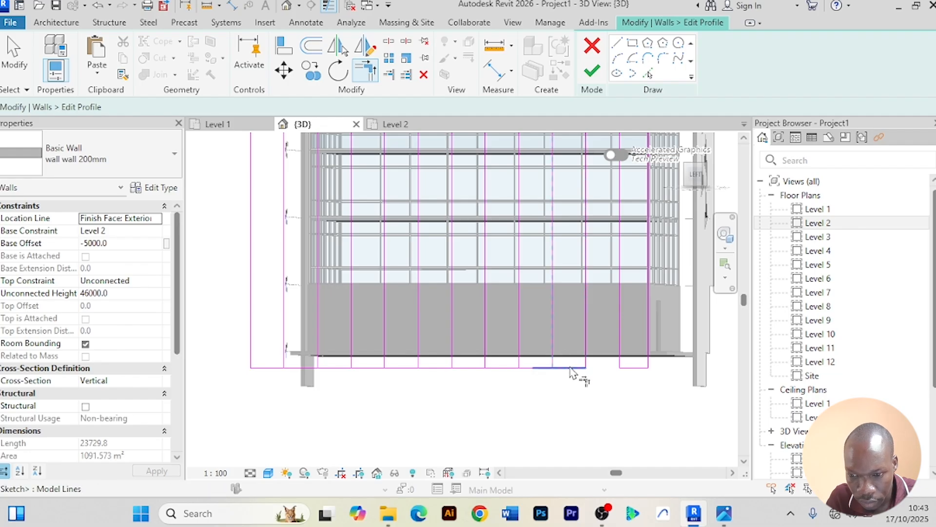
{"action": "left_click", "coordinate": [518, 360]}
{"action": "left_click", "coordinate": [510, 368]}
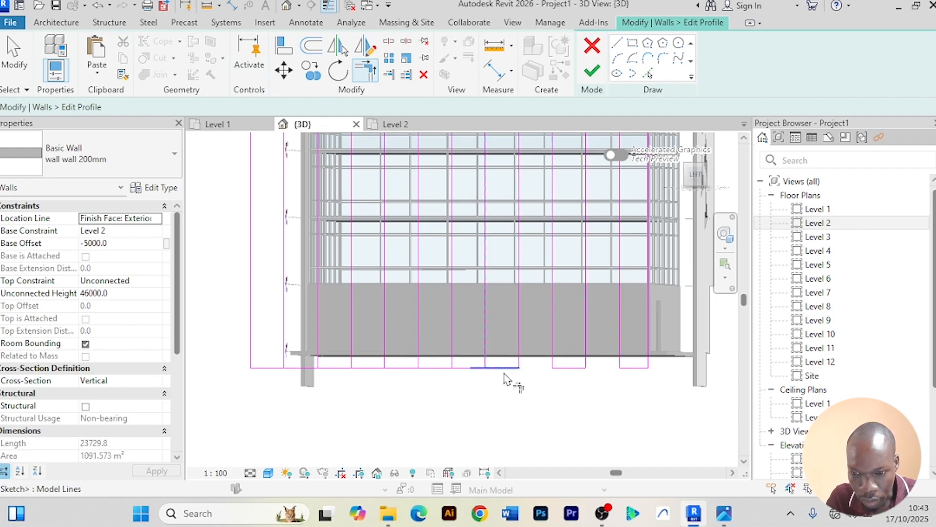
{"action": "left_click", "coordinate": [504, 372]}
Step: Trim the remaining bottom segments into corners with their vertical lines, closing the other three strips and leaving alternate bays open
{"action": "left_click", "coordinate": [452, 360]}
{"action": "left_click", "coordinate": [441, 370]}
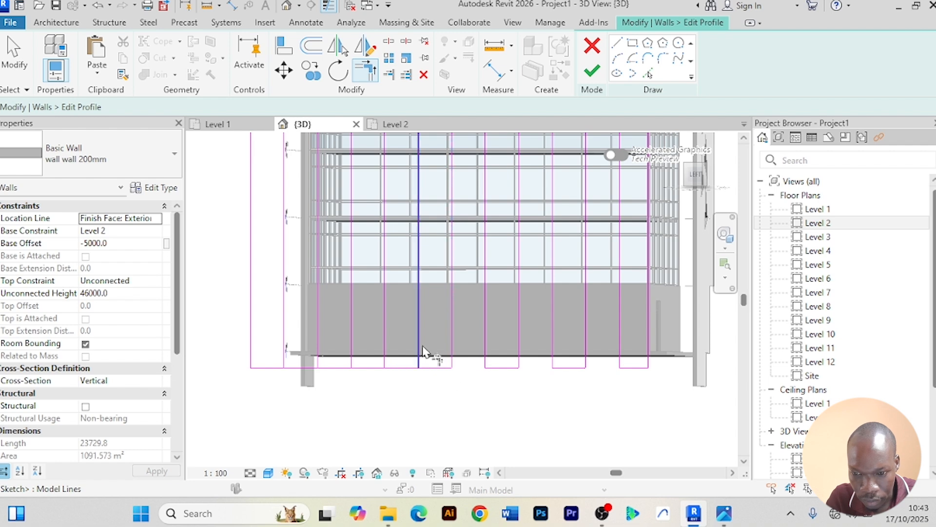
{"action": "left_click", "coordinate": [418, 347]}
{"action": "left_click", "coordinate": [438, 370]}
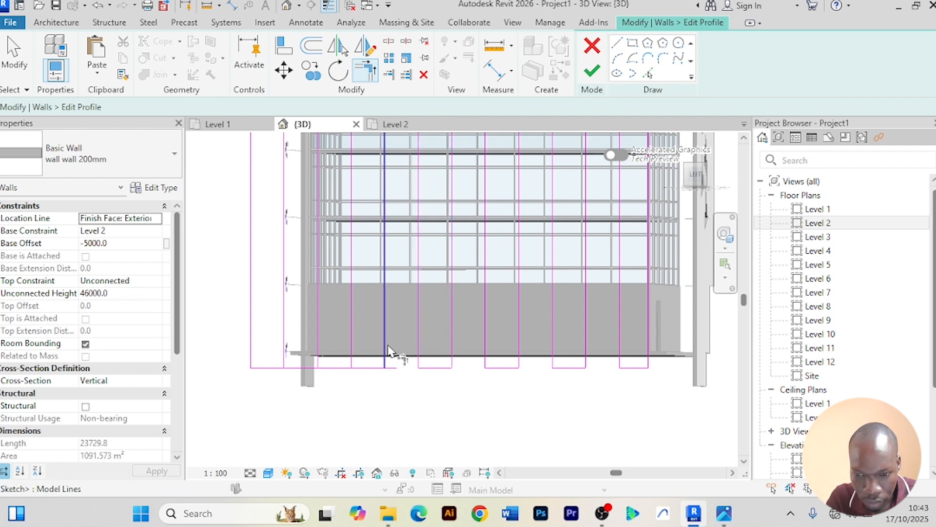
{"action": "left_click", "coordinate": [362, 369]}
{"action": "left_click", "coordinate": [352, 349]}
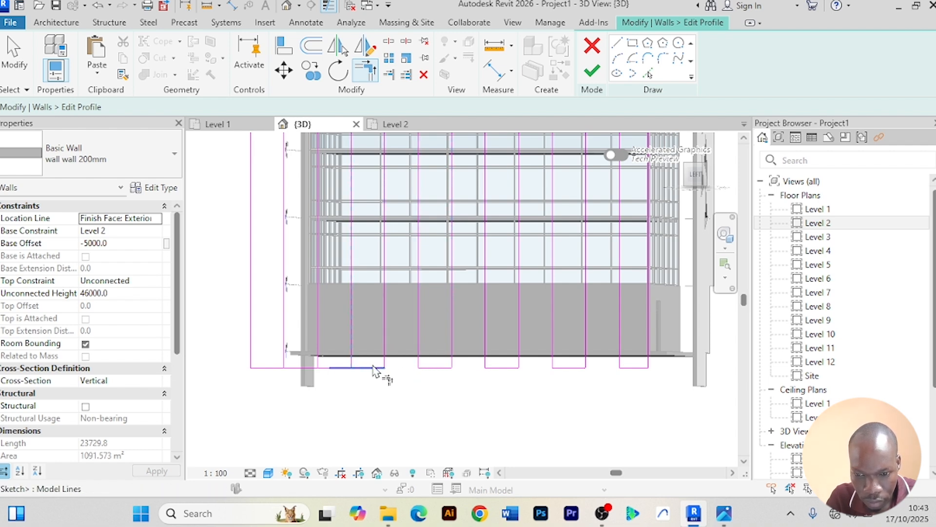
{"action": "left_click", "coordinate": [374, 370]}
{"action": "left_click", "coordinate": [319, 347]}
{"action": "left_click", "coordinate": [305, 370]}
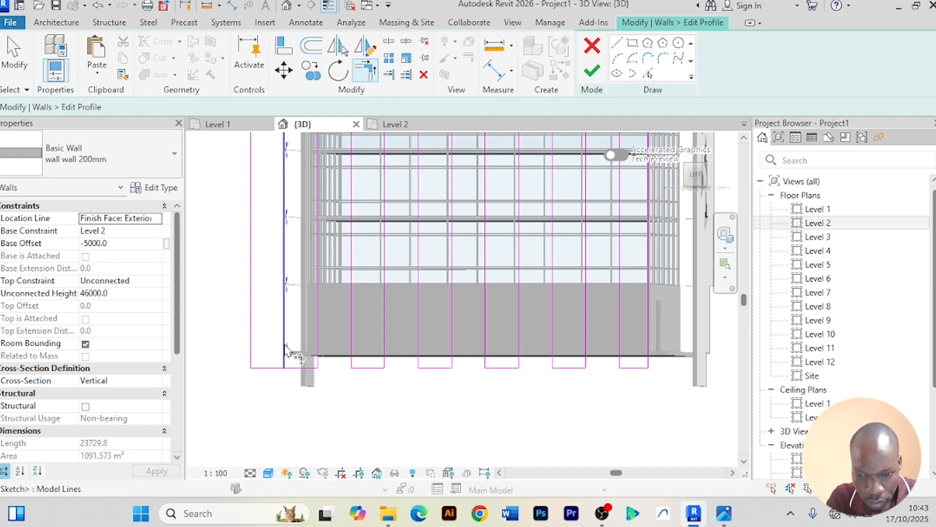
{"action": "left_click", "coordinate": [285, 347]}
{"action": "left_click", "coordinate": [307, 370]}
{"action": "mouse_move", "coordinate": [484, 371]}
{"action": "middle_mouse_down", "text": "shift"}
{"action": "mouse_move", "coordinate": [574, 355]}
{"action": "mouse_move", "coordinate": [618, 306]}
{"action": "mouse_move", "coordinate": [609, 376]}
{"action": "mouse_move", "coordinate": [566, 456]}
{"action": "middle_mouse_up", "text": "shift"}
{"action": "scroll", "coordinate": [618, 307], "scroll_direction": "down", "scroll_amount": 1}
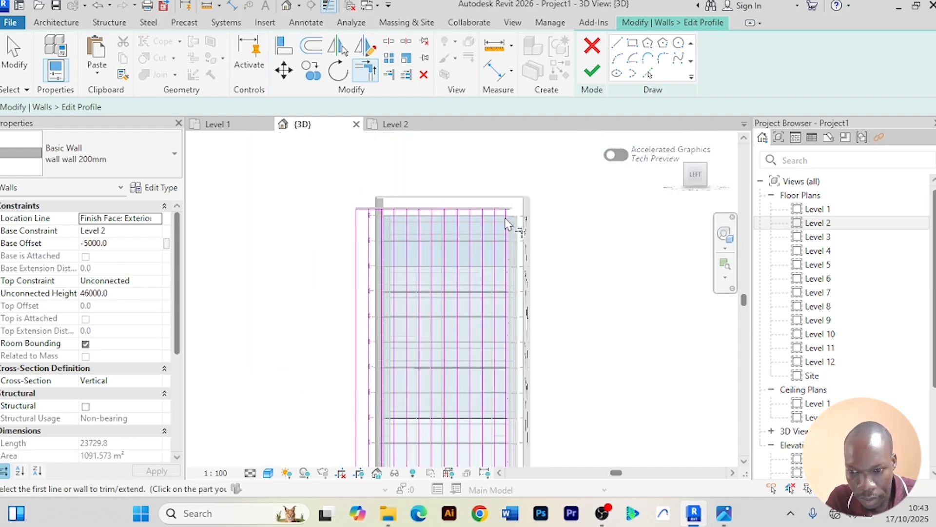
{"action": "scroll", "coordinate": [506, 211], "scroll_direction": "up", "scroll_amount": 2}
{"action": "scroll", "coordinate": [506, 211], "scroll_direction": "up", "scroll_amount": 3}
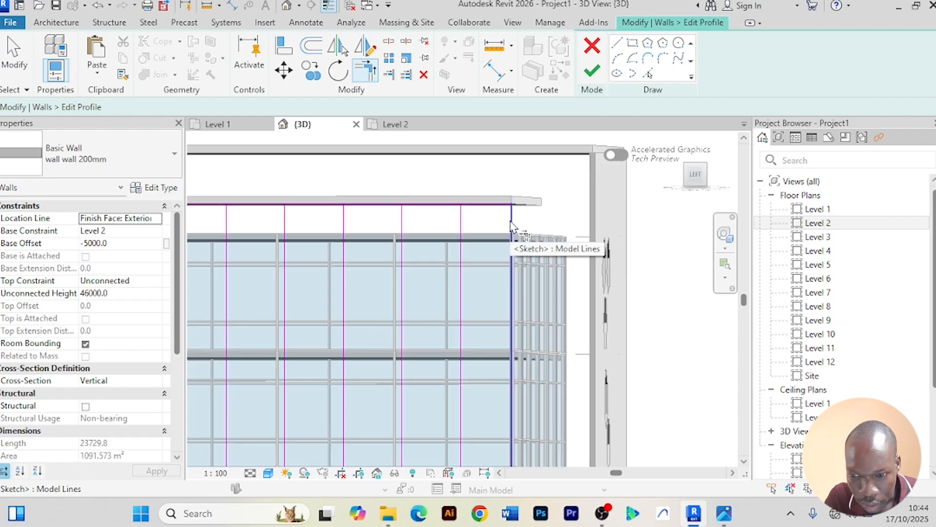
{"action": "left_click", "coordinate": [503, 217]}
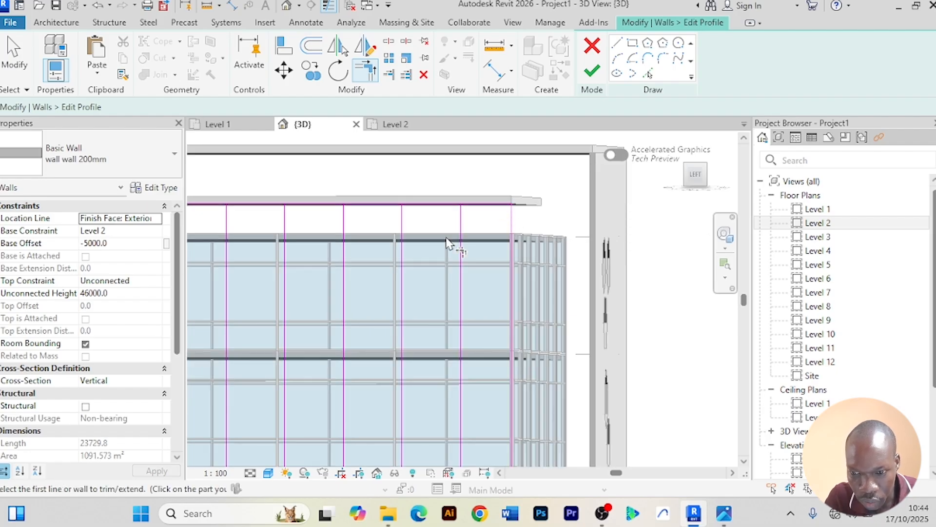
{"action": "left_click", "coordinate": [421, 206]}
{"action": "scroll", "coordinate": [451, 181], "scroll_direction": "down", "scroll_amount": 1}
{"action": "mouse_move", "coordinate": [461, 186]}
{"action": "middle_mouse_down"}
{"action": "mouse_move", "coordinate": [511, 182]}
{"action": "mouse_move", "coordinate": [566, 216]}
{"action": "middle_mouse_up"}
{"action": "scroll", "coordinate": [538, 207], "scroll_direction": "down", "scroll_amount": 1}
{"action": "scroll", "coordinate": [538, 209], "scroll_direction": "down", "scroll_amount": 1}
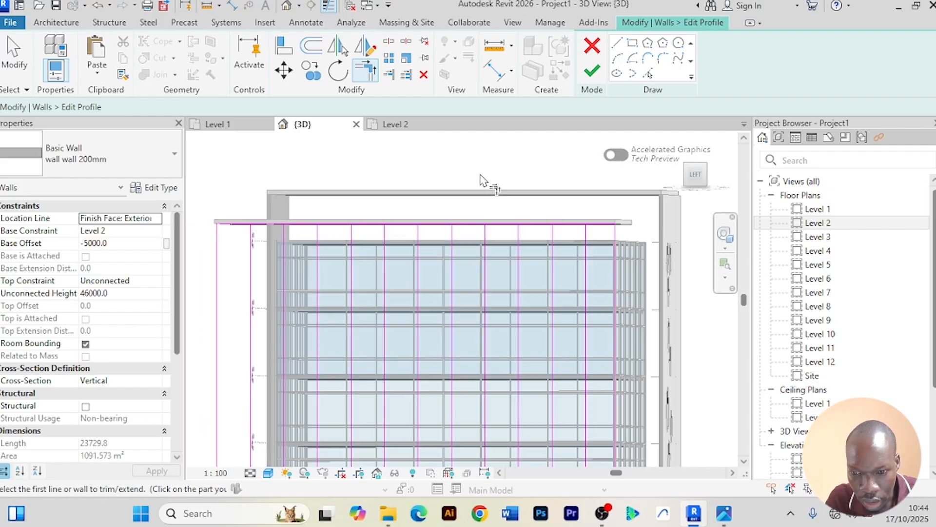
{"action": "right_click", "coordinate": [512, 173]}
{"action": "left_click", "coordinate": [523, 180]}
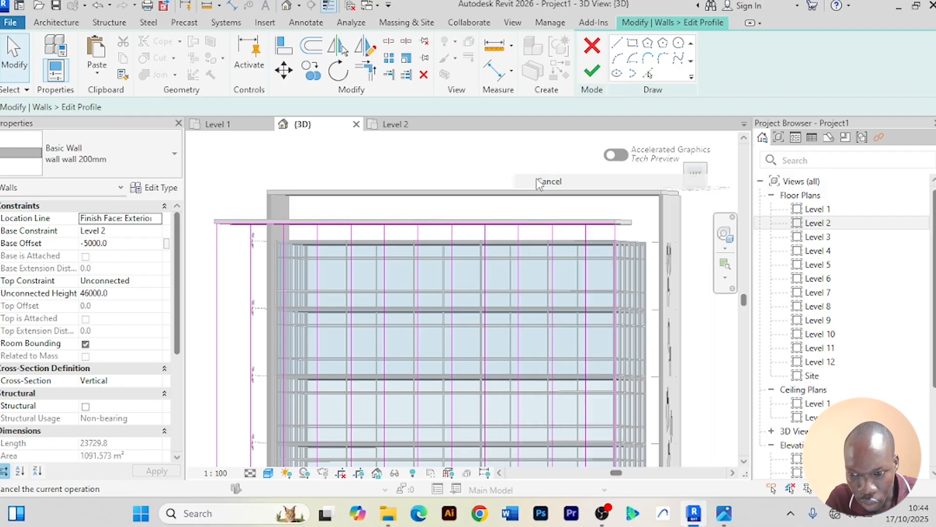
Step: Delete the five split segments of the profile's top line, keeping only the leftmost segment
{"action": "left_click", "coordinate": [606, 229]}
{"action": "key", "text": "Delete"}
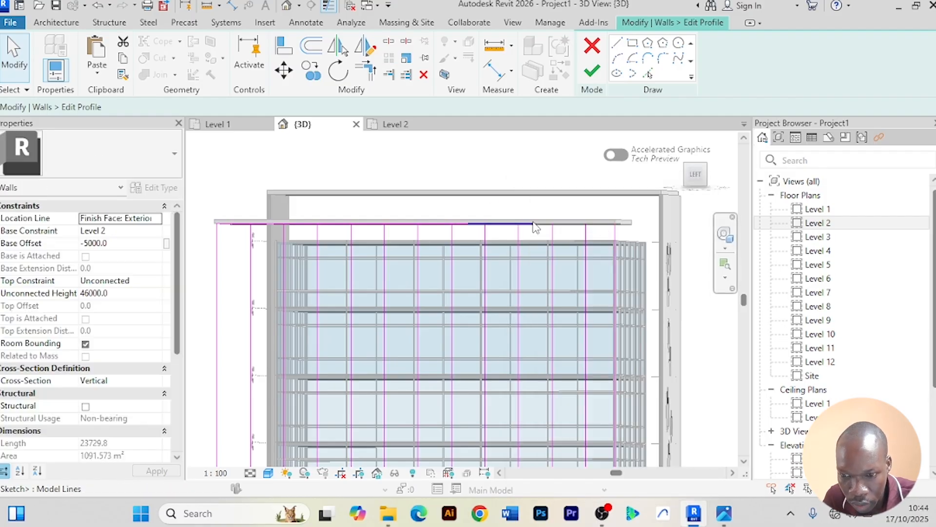
{"action": "left_click", "coordinate": [499, 224]}
{"action": "key", "text": "Delete"}
{"action": "left_click", "coordinate": [441, 226]}
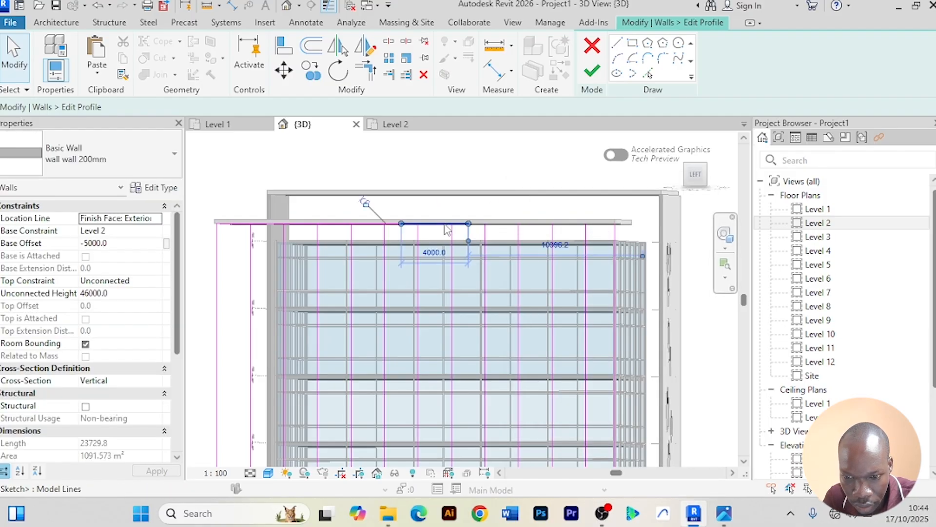
{"action": "key", "text": "Delete"}
{"action": "left_click", "coordinate": [363, 225]}
{"action": "key", "text": "Delete"}
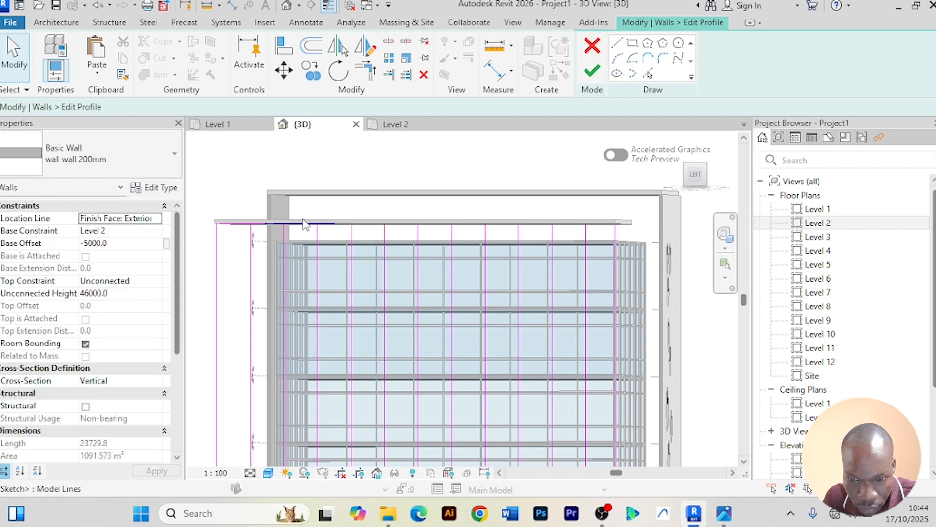
{"action": "left_click", "coordinate": [303, 223]}
{"action": "key", "text": "Delete"}
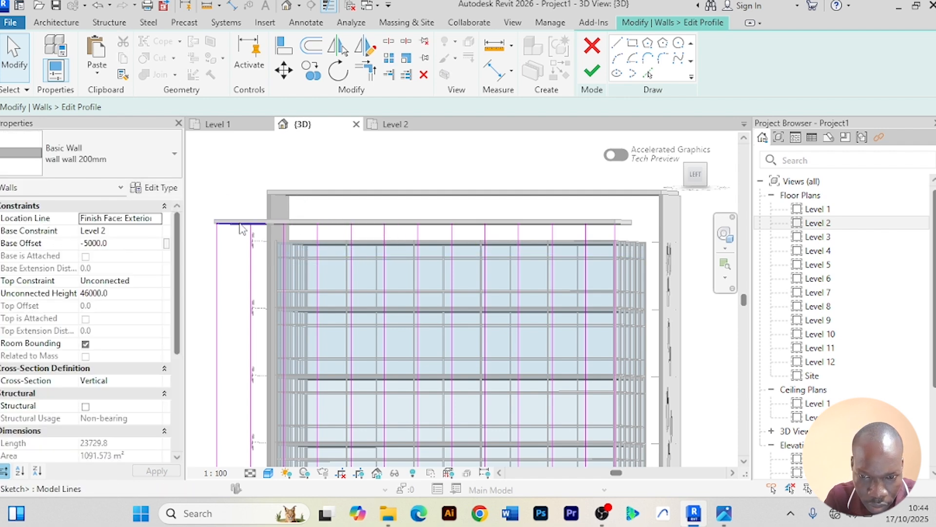
Step: Extend the remaining top segment to a corner with the profile's rightmost vertical line using Trim/Extend to Corner
{"action": "left_click", "coordinate": [373, 77]}
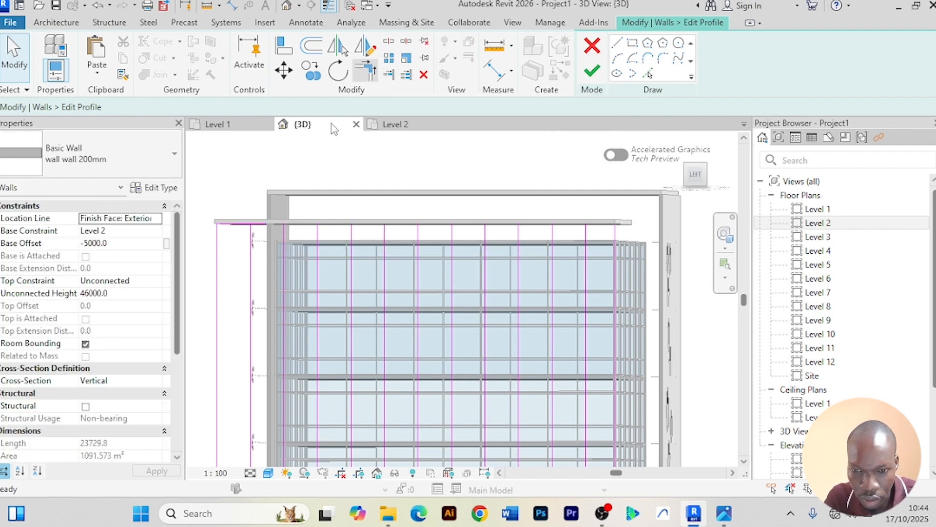
{"action": "left_click", "coordinate": [235, 229]}
{"action": "left_click", "coordinate": [616, 244]}
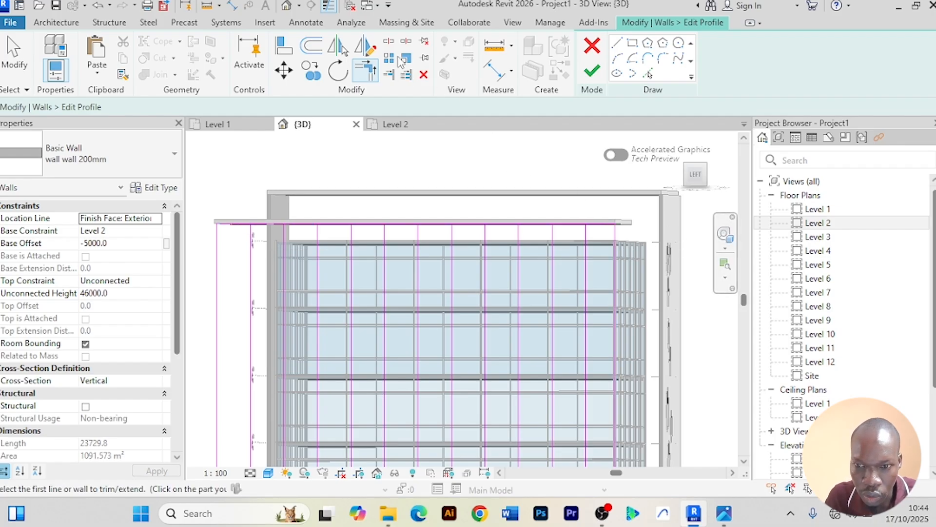
Step: Split the restored top line at five points about 4000 mm apart, in the same alternate bays as along the bottom
{"action": "left_click", "coordinate": [392, 43]}
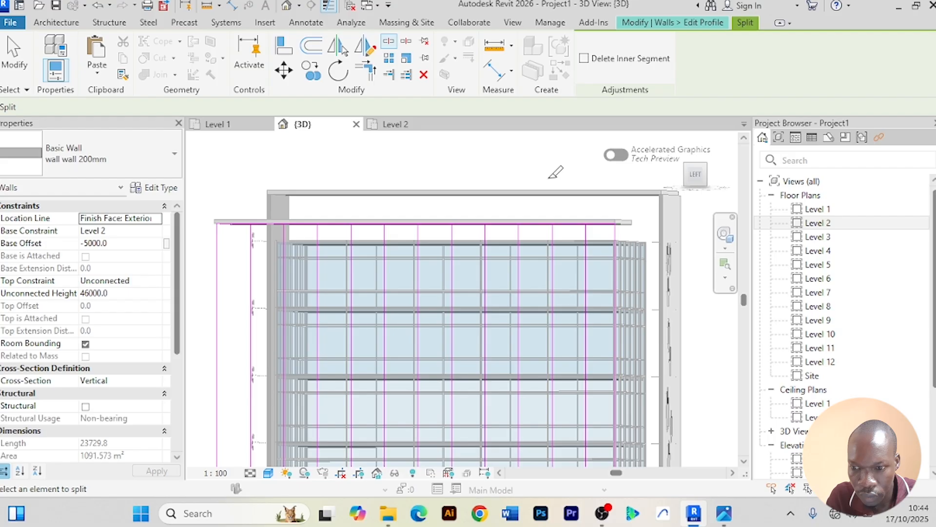
{"action": "left_click", "coordinate": [567, 223]}
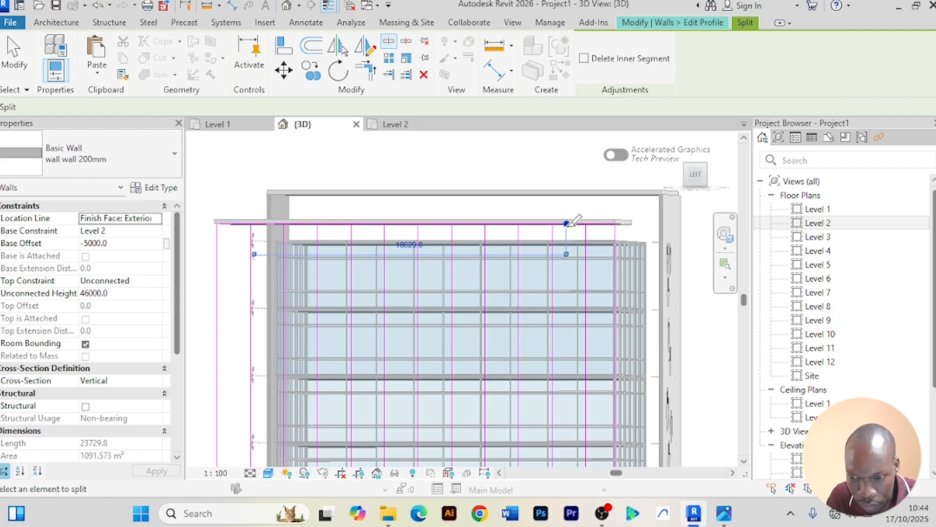
{"action": "left_click", "coordinate": [497, 223]}
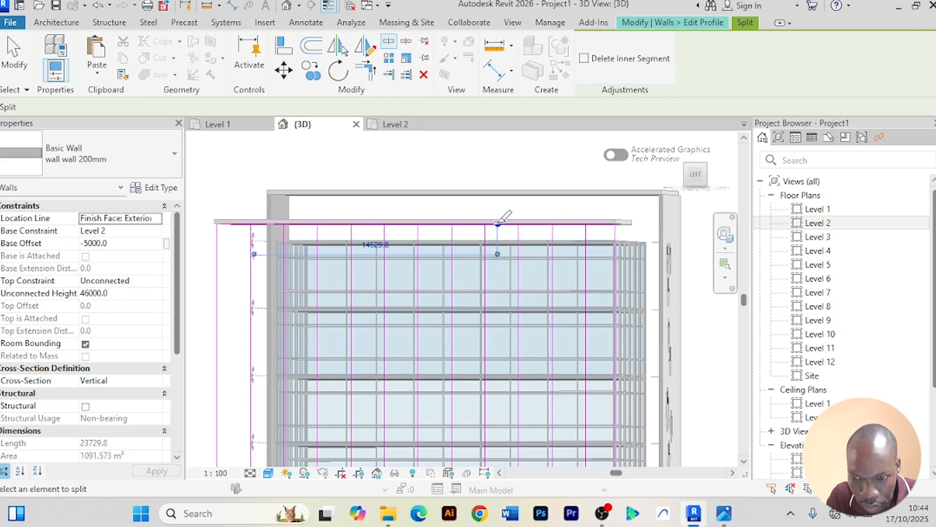
{"action": "left_click", "coordinate": [433, 223]}
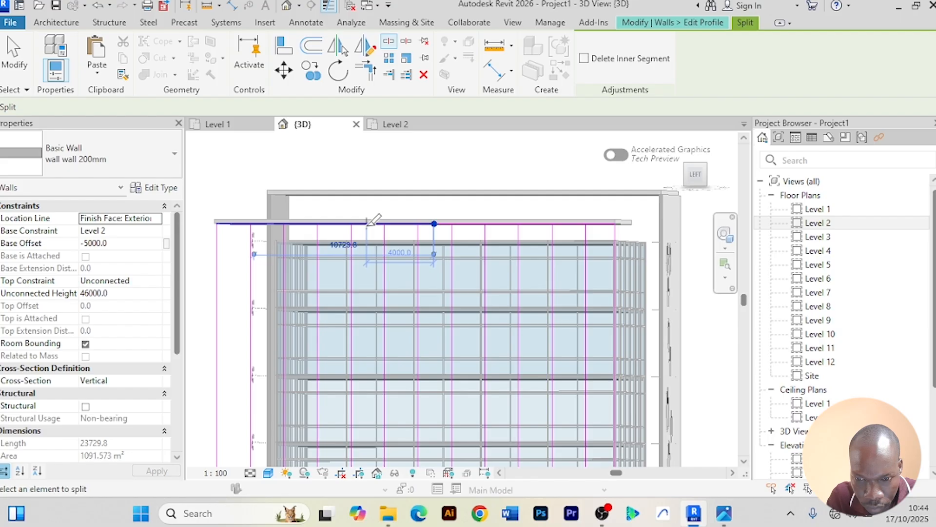
{"action": "left_click", "coordinate": [366, 223]}
{"action": "left_click", "coordinate": [298, 223]}
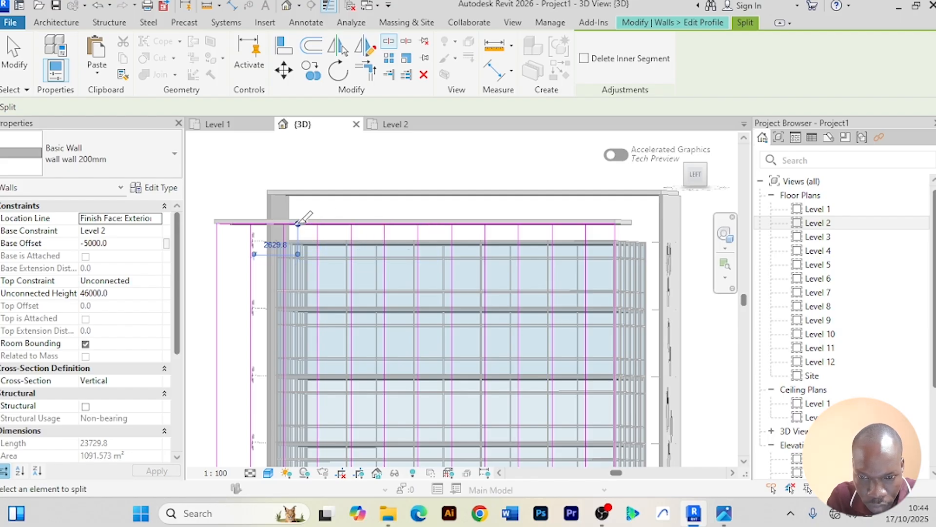
Step: Trim the split top segments into corners with their vertical lines, closing the upper end of each strip in the wall profile
{"action": "left_click", "coordinate": [361, 73]}
{"action": "left_click", "coordinate": [252, 273]}
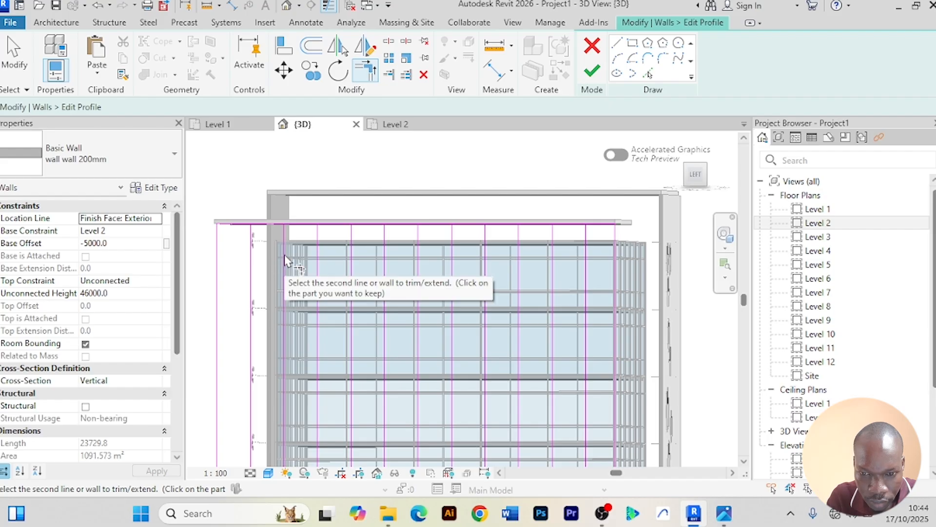
{"action": "left_click", "coordinate": [286, 259]}
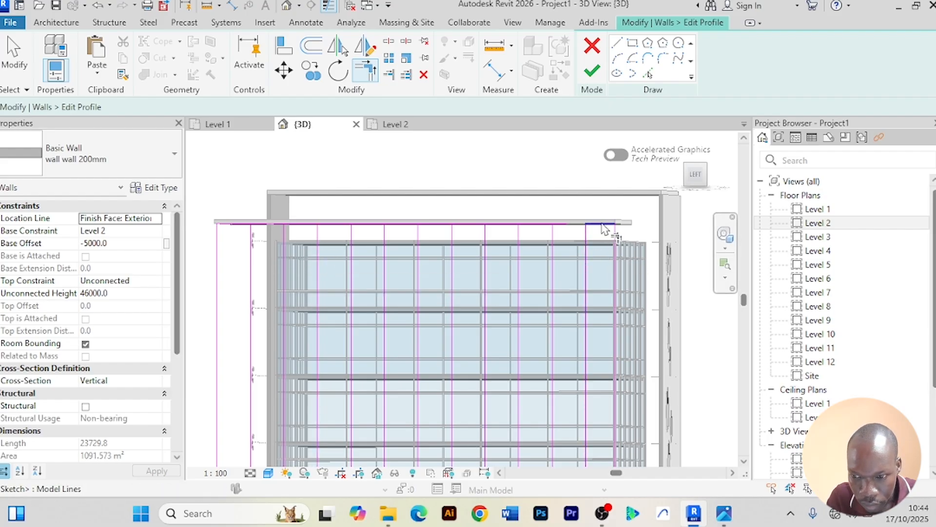
{"action": "left_click", "coordinate": [549, 226]}
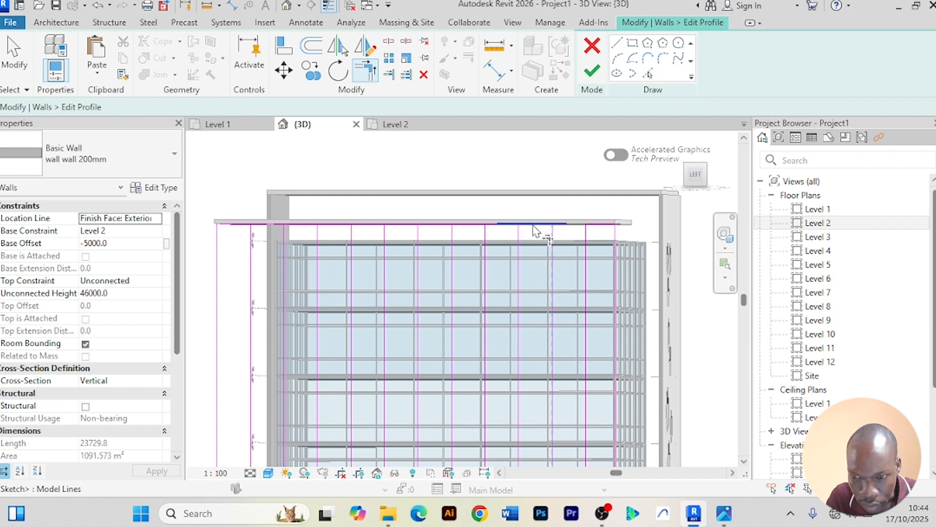
{"action": "left_click", "coordinate": [533, 225]}
{"action": "left_click", "coordinate": [518, 243]}
{"action": "left_click", "coordinate": [528, 225]}
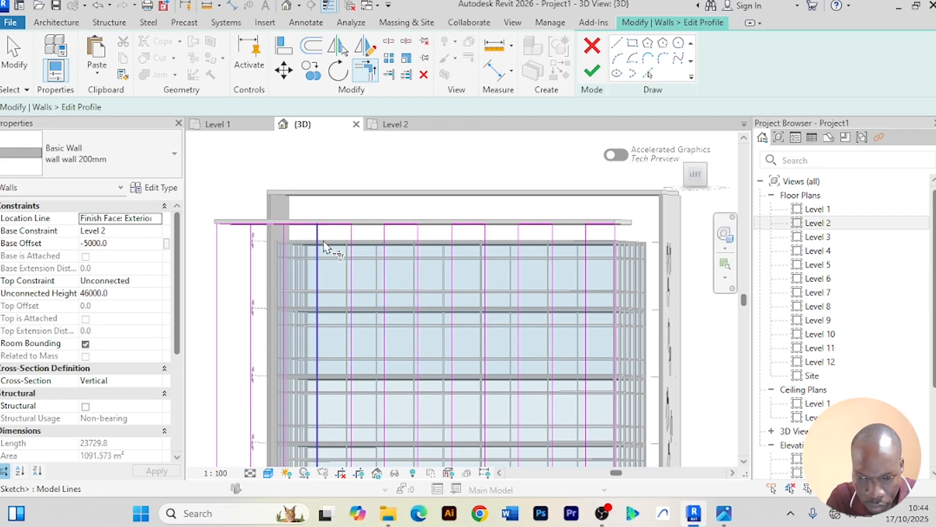
{"action": "left_click", "coordinate": [287, 245]}
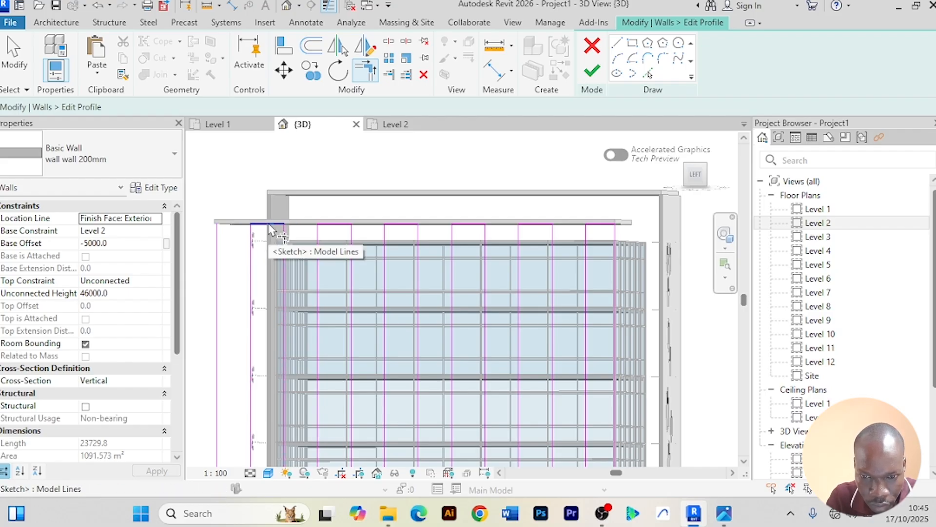
{"action": "right_click", "coordinate": [259, 161]}
{"action": "left_click", "coordinate": [294, 166]}
{"action": "right_click", "coordinate": [291, 161]}
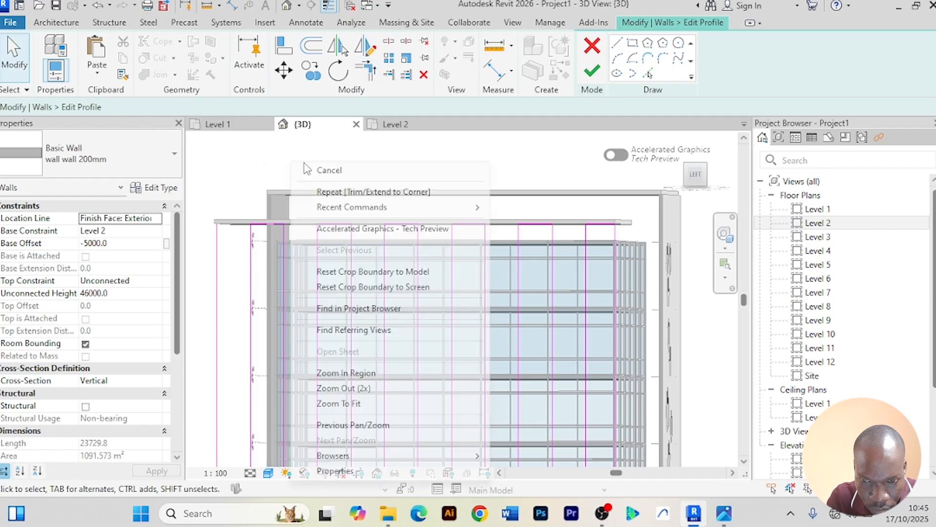
{"action": "left_click", "coordinate": [319, 170]}
Step: Delete the stray vertical line at the far left of the sketch and finish the wall's profile edit
{"action": "left_click", "coordinate": [218, 270]}
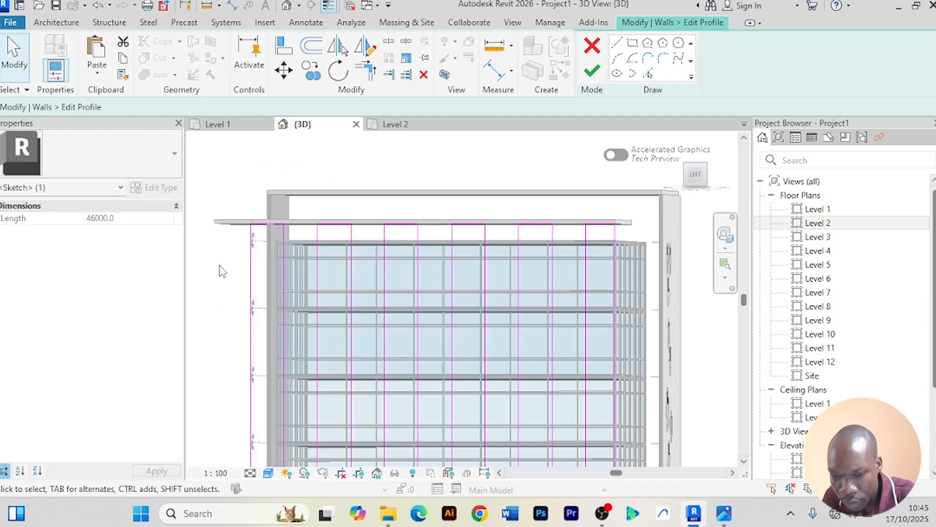
{"action": "scroll", "coordinate": [240, 240], "scroll_direction": "up", "scroll_amount": 3}
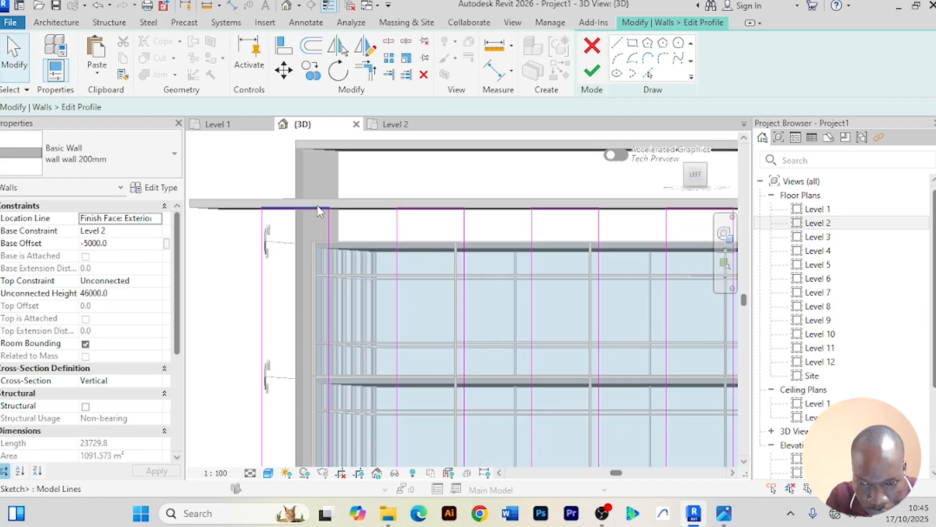
{"action": "scroll", "coordinate": [319, 211], "scroll_direction": "down", "scroll_amount": 5}
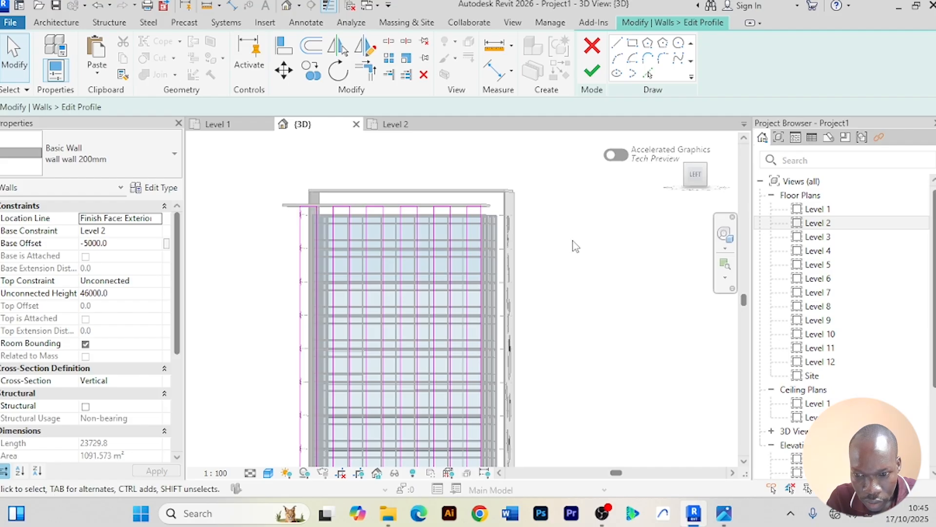
{"action": "scroll", "coordinate": [575, 246], "scroll_direction": "down", "scroll_amount": 2}
{"action": "middle_click_drag", "start_coordinate": [576, 247], "coordinate": [537, 197]}
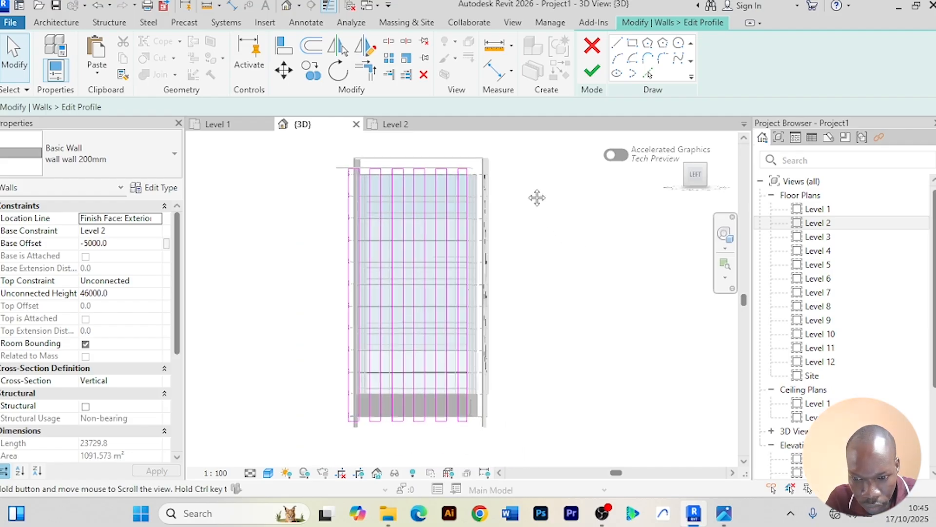
{"action": "left_click", "coordinate": [592, 72]}
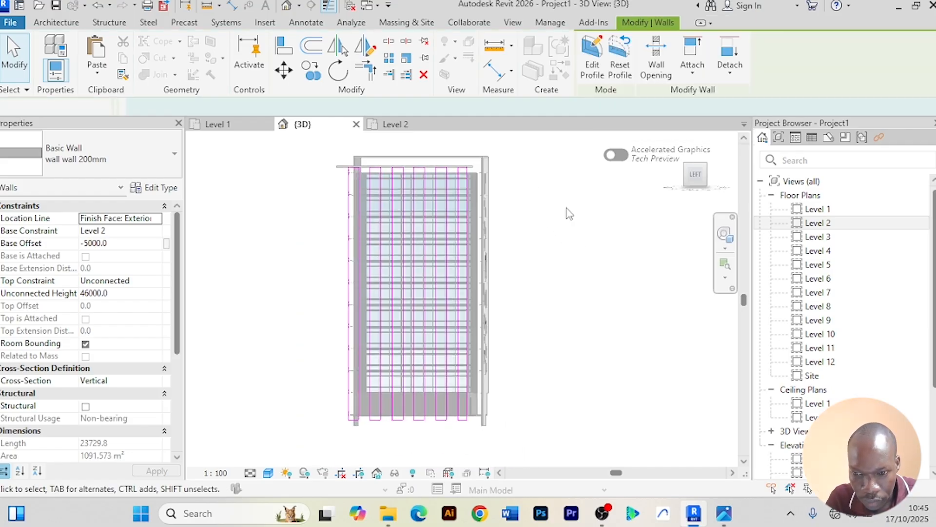
{"action": "left_click", "coordinate": [551, 292]}
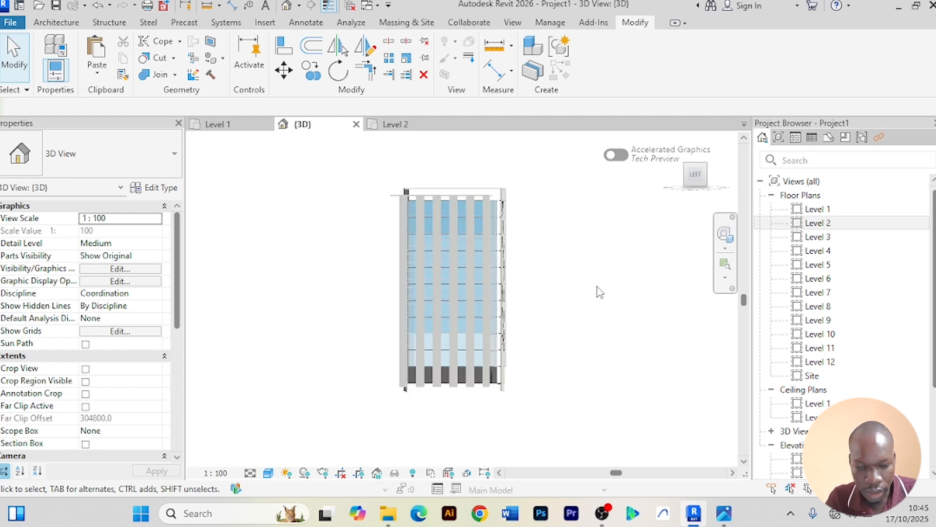
Step: Examine the vertical wall strips and their relation to the roof slab from the side, the front and above
{"action": "mouse_move", "coordinate": [600, 292]}
{"action": "middle_mouse_down", "text": "shift"}
{"action": "mouse_move", "coordinate": [464, 324]}
{"action": "mouse_move", "coordinate": [401, 321]}
{"action": "mouse_move", "coordinate": [390, 312]}
{"action": "mouse_move", "coordinate": [578, 304]}
{"action": "mouse_move", "coordinate": [617, 295]}
{"action": "mouse_move", "coordinate": [610, 288]}
{"action": "middle_mouse_up", "text": "shift"}
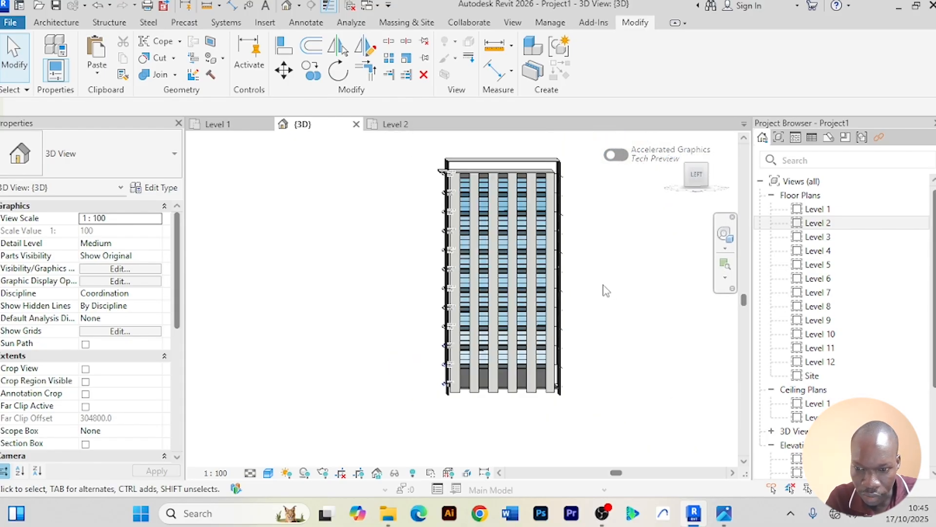
{"action": "scroll", "coordinate": [572, 312], "scroll_direction": "up", "scroll_amount": 2}
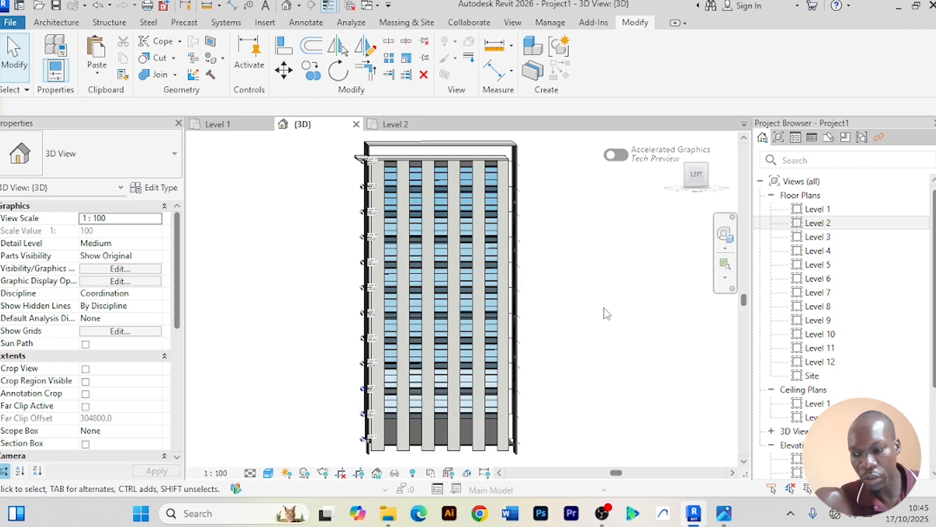
{"action": "scroll", "coordinate": [516, 273], "scroll_direction": "up", "scroll_amount": 3}
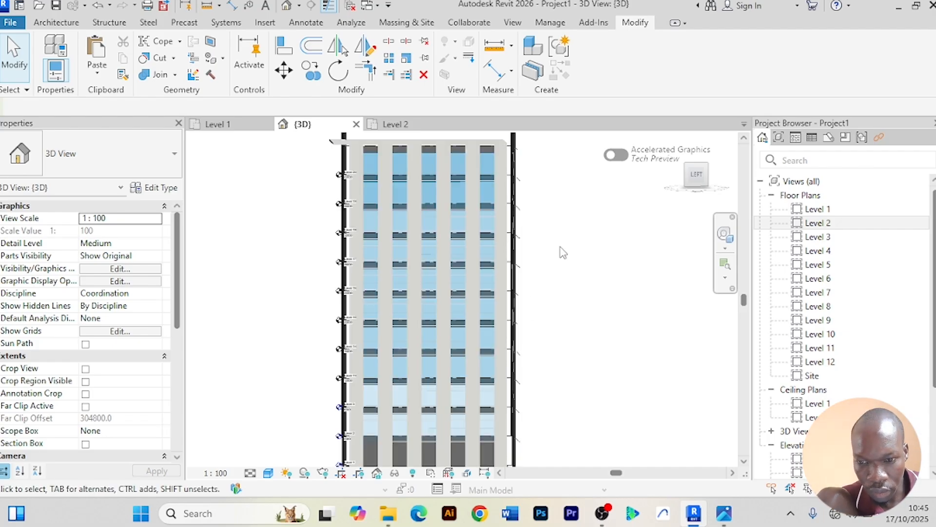
{"action": "scroll", "coordinate": [564, 251], "scroll_direction": "down", "scroll_amount": 2}
{"action": "middle_click_drag", "start_coordinate": [569, 251], "coordinate": [396, 270], "text": "shift"}
{"action": "scroll", "coordinate": [432, 209], "scroll_direction": "down", "scroll_amount": 1}
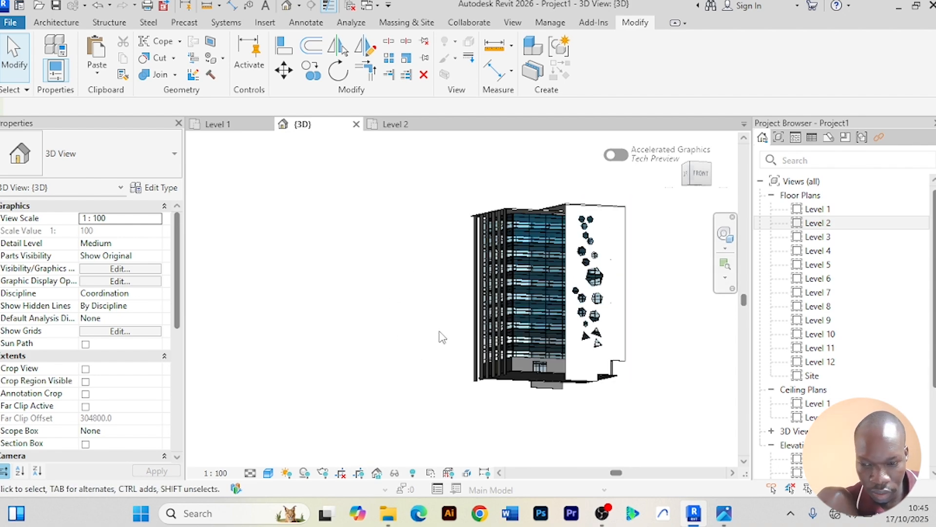
{"action": "middle_click_drag", "start_coordinate": [442, 338], "coordinate": [453, 442], "text": "shift"}
{"action": "middle_click_drag", "start_coordinate": [416, 280], "coordinate": [389, 365], "text": "shift"}
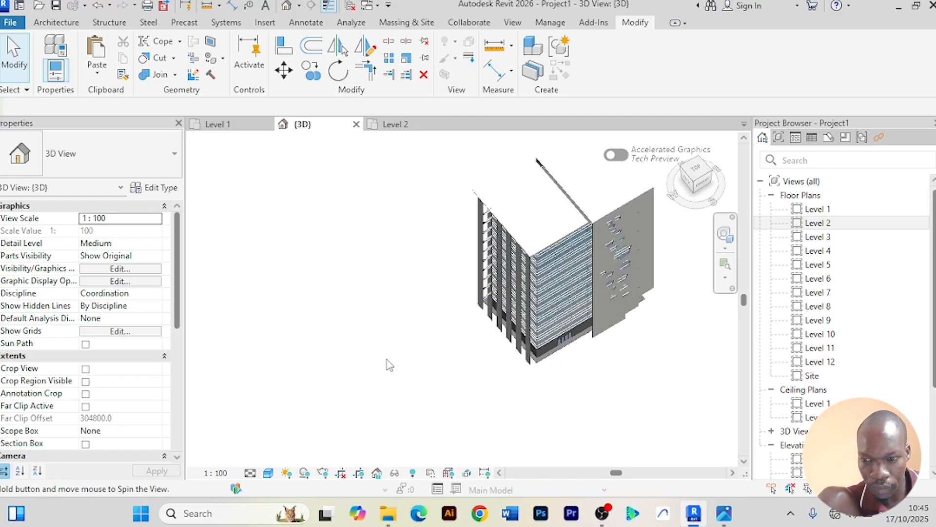
{"action": "middle_click_drag", "start_coordinate": [328, 364], "coordinate": [259, 399]}
{"action": "scroll", "coordinate": [440, 249], "scroll_direction": "up", "scroll_amount": 1}
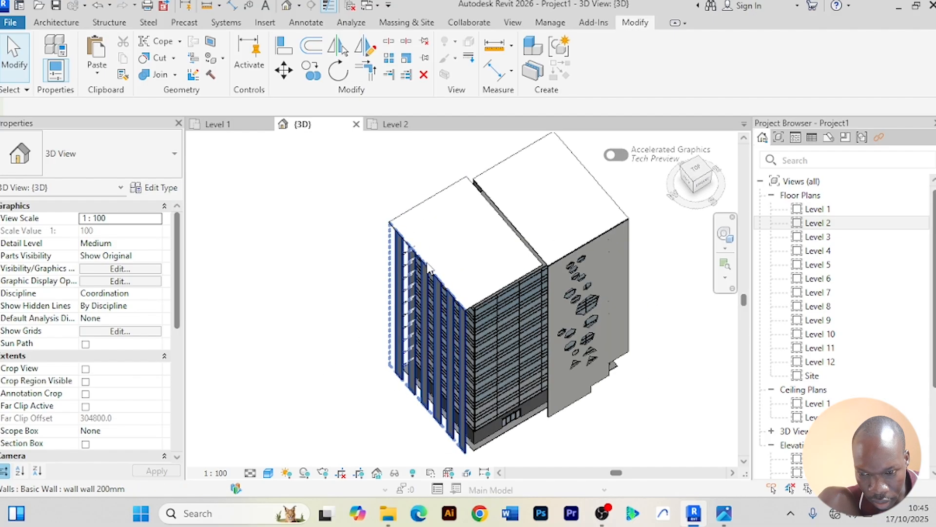
Step: Edit the roof slab above the strips in place and open its extrusion's sketch for editing
{"action": "left_click", "coordinate": [415, 203]}
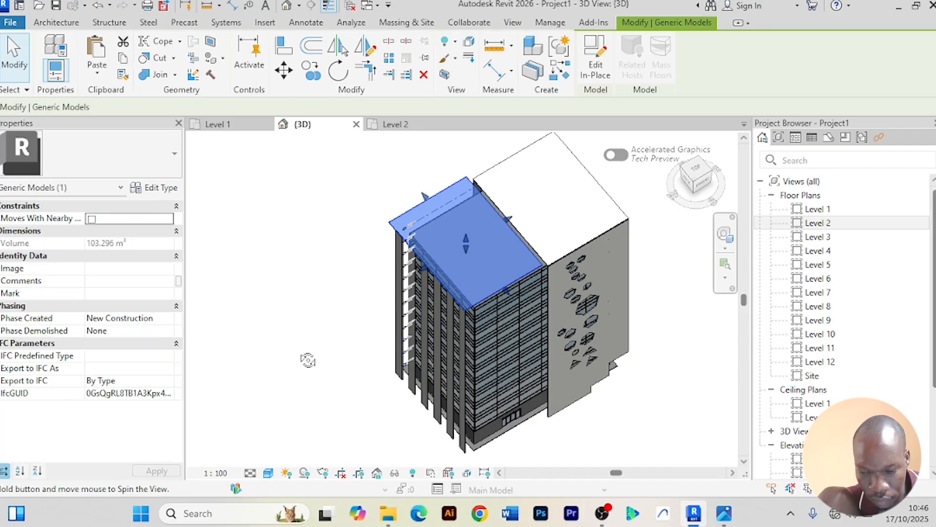
{"action": "middle_click_drag", "start_coordinate": [308, 360], "coordinate": [403, 340], "text": "shift"}
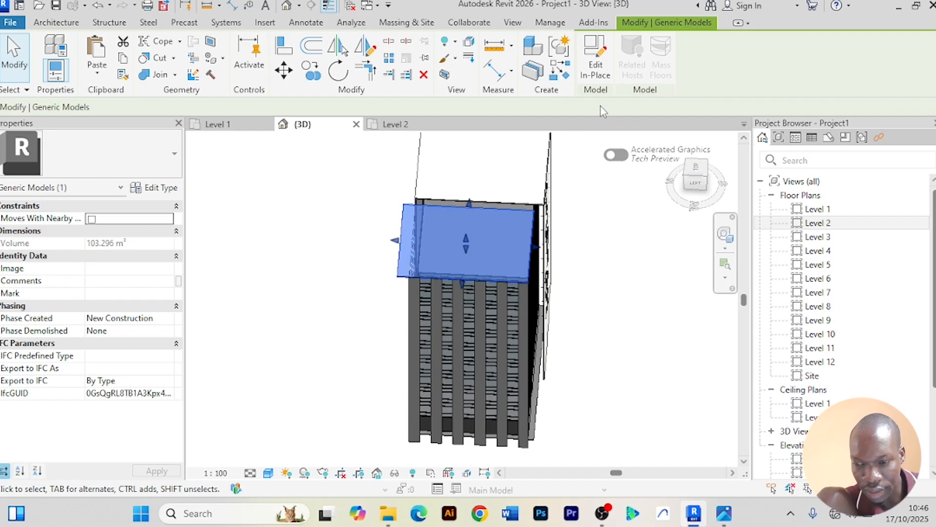
{"action": "left_click", "coordinate": [596, 67]}
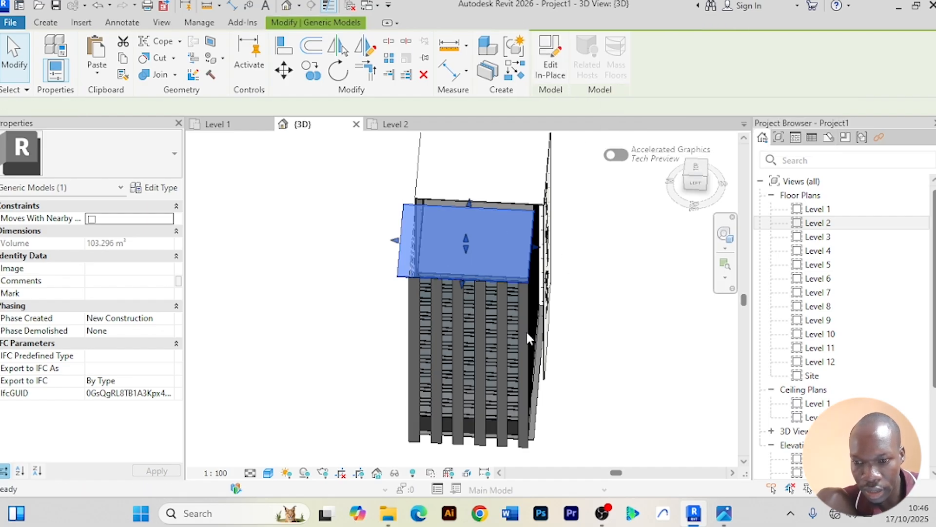
{"action": "double_click", "coordinate": [484, 286]}
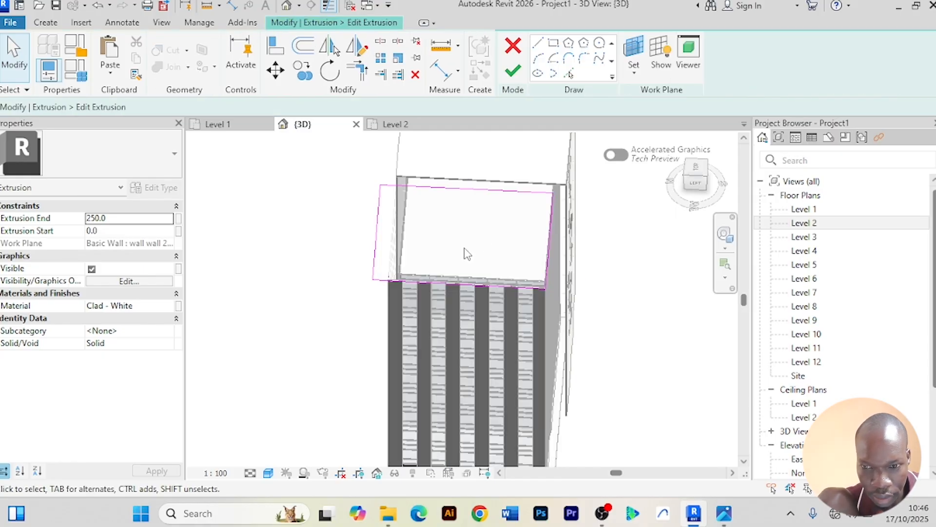
{"action": "left_click", "coordinate": [303, 49]}
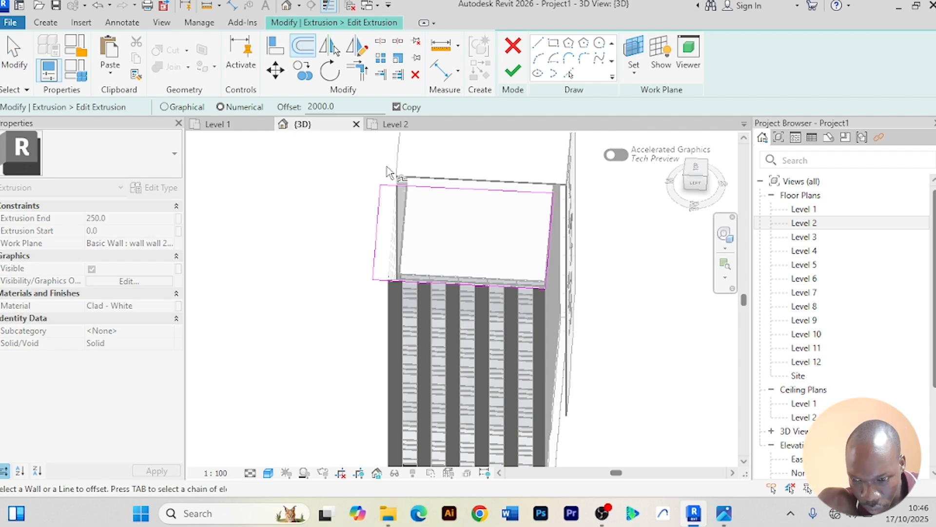
{"action": "scroll", "coordinate": [534, 312], "scroll_direction": "up", "scroll_amount": 3}
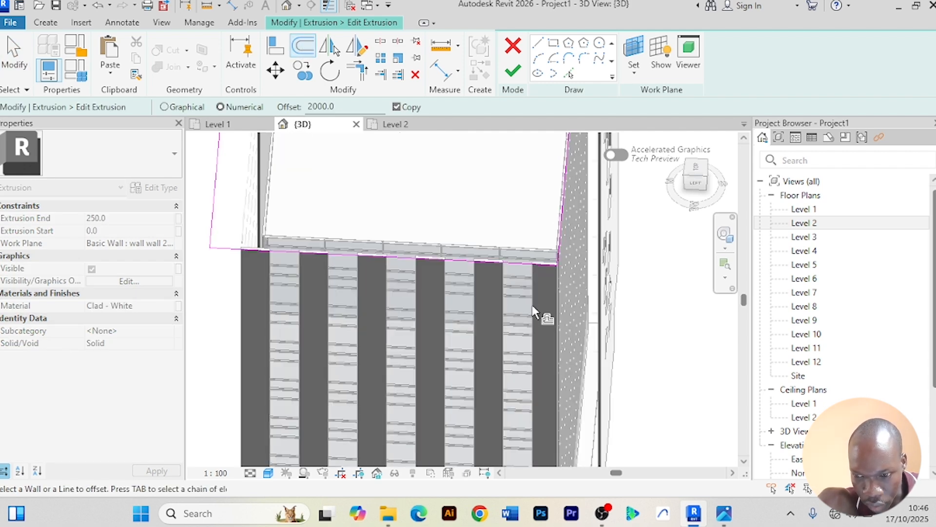
{"action": "middle_click_drag", "start_coordinate": [534, 312], "coordinate": [502, 349]}
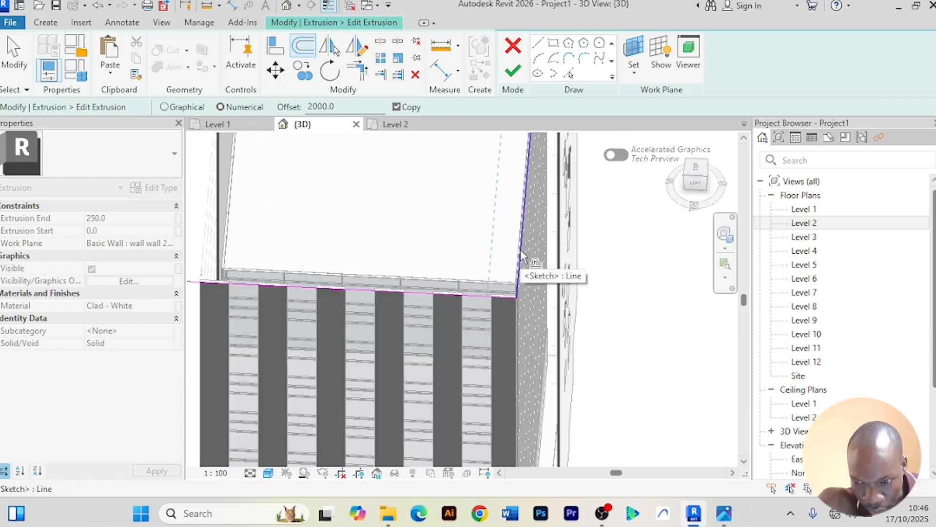
{"action": "right_click", "coordinate": [592, 208]}
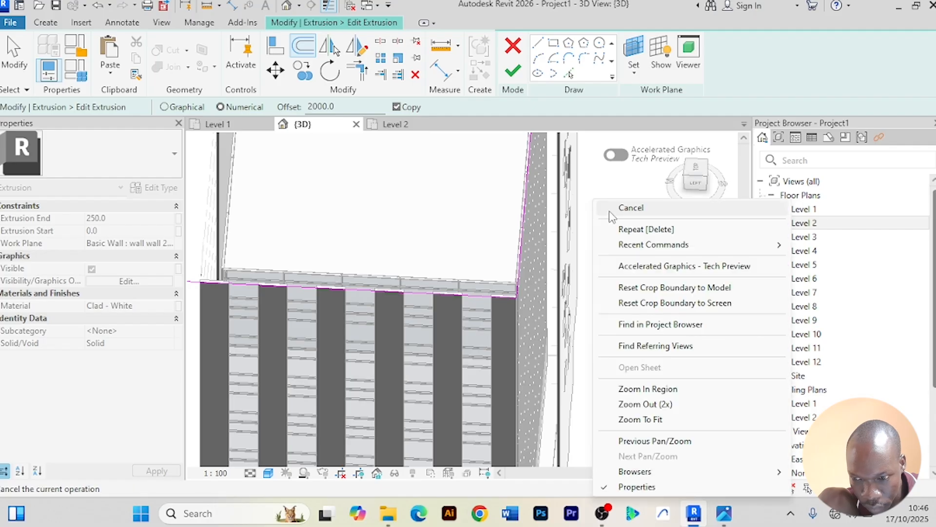
{"action": "left_click", "coordinate": [610, 209]}
{"action": "right_click", "coordinate": [607, 206]}
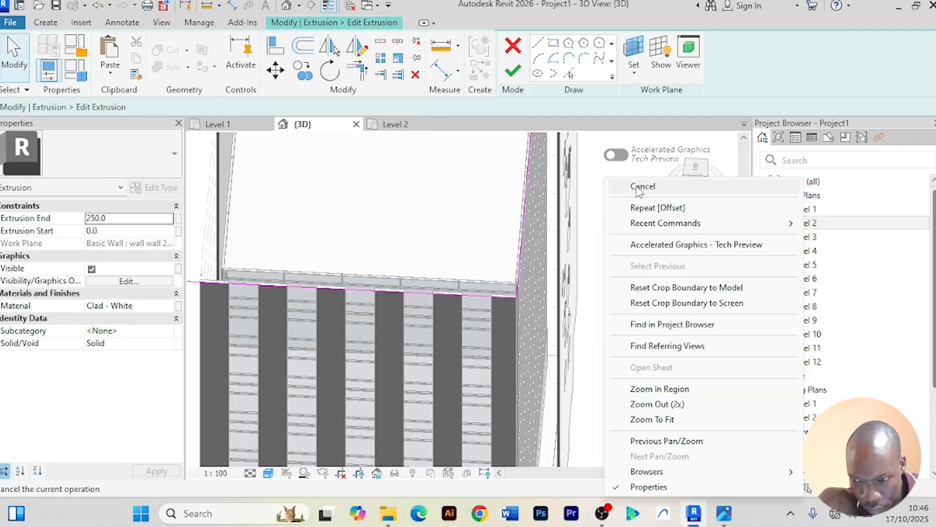
{"action": "left_click", "coordinate": [636, 186]}
Step: Add sketch lines with Pick Lines along the facing short top edges of the two rightmost wall strips
{"action": "scroll", "coordinate": [522, 288], "scroll_direction": "up", "scroll_amount": 6}
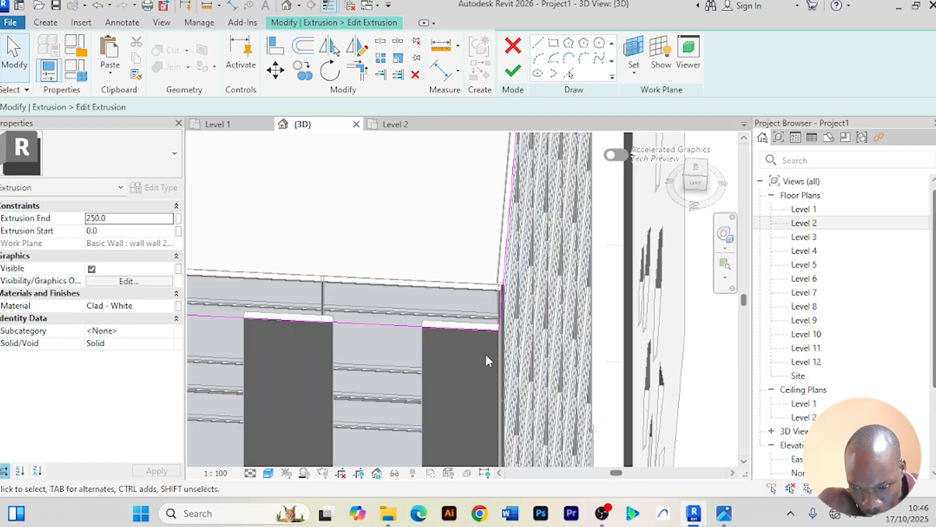
{"action": "middle_click_drag", "start_coordinate": [513, 327], "coordinate": [577, 314]}
{"action": "left_click", "coordinate": [569, 74]}
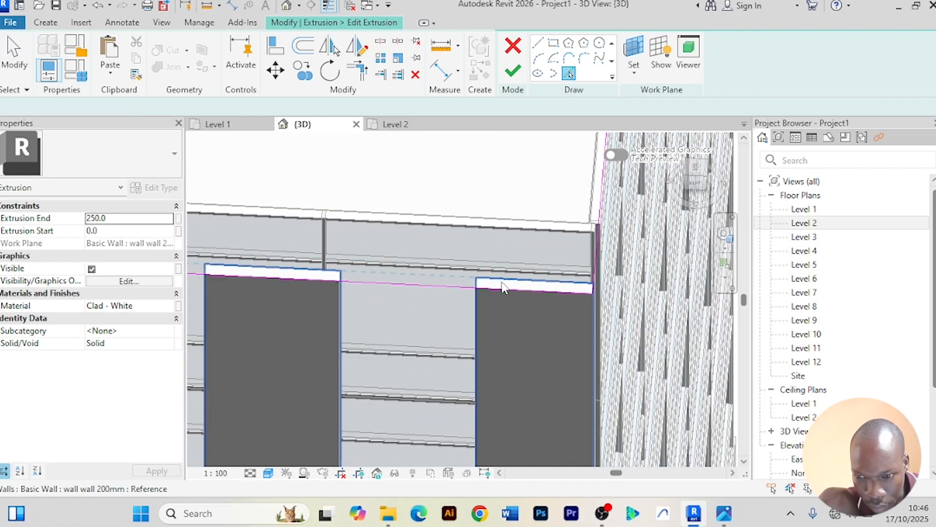
{"action": "left_click", "coordinate": [475, 285]}
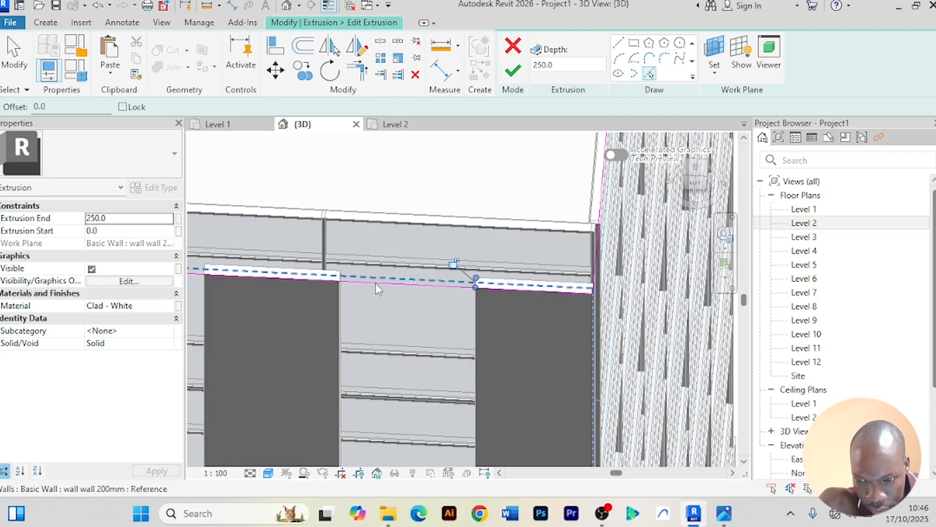
{"action": "left_click", "coordinate": [339, 282]}
{"action": "scroll", "coordinate": [340, 278], "scroll_direction": "up", "scroll_amount": 1}
{"action": "scroll", "coordinate": [339, 278], "scroll_direction": "up", "scroll_amount": 2}
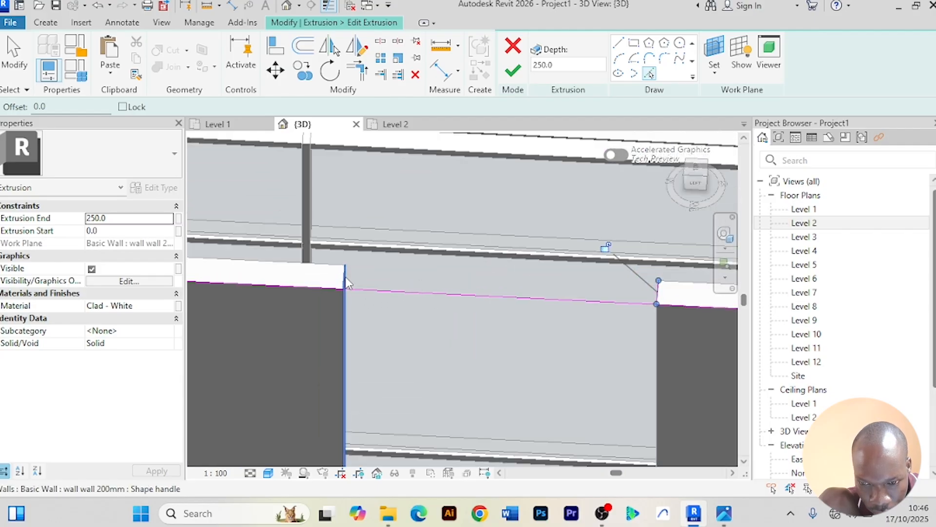
Step: Add sketch lines with Pick Lines along the left short top edge of the second strip from the right and both short edges of the third
{"action": "scroll", "coordinate": [385, 258], "scroll_direction": "down", "scroll_amount": 1}
{"action": "middle_click_drag", "start_coordinate": [435, 262], "coordinate": [617, 243]}
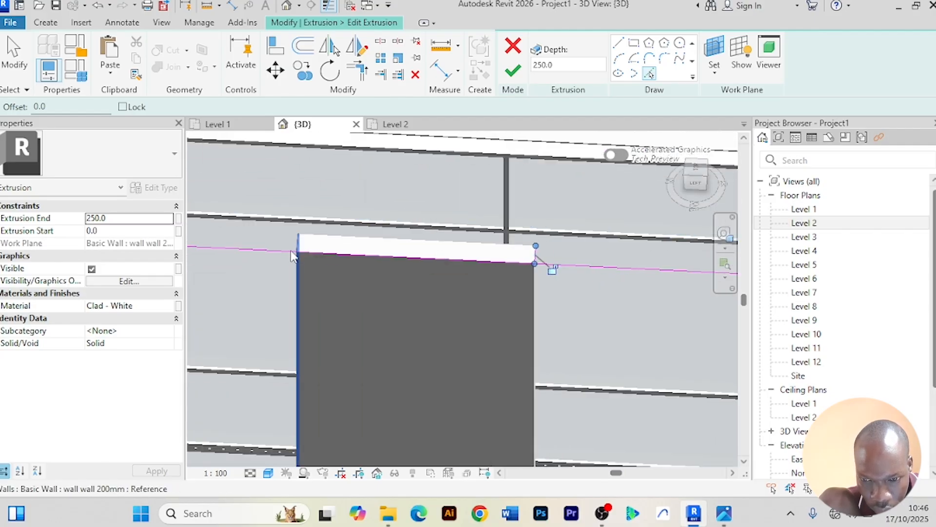
{"action": "left_click", "coordinate": [301, 241]}
{"action": "scroll", "coordinate": [374, 224], "scroll_direction": "down", "scroll_amount": 2}
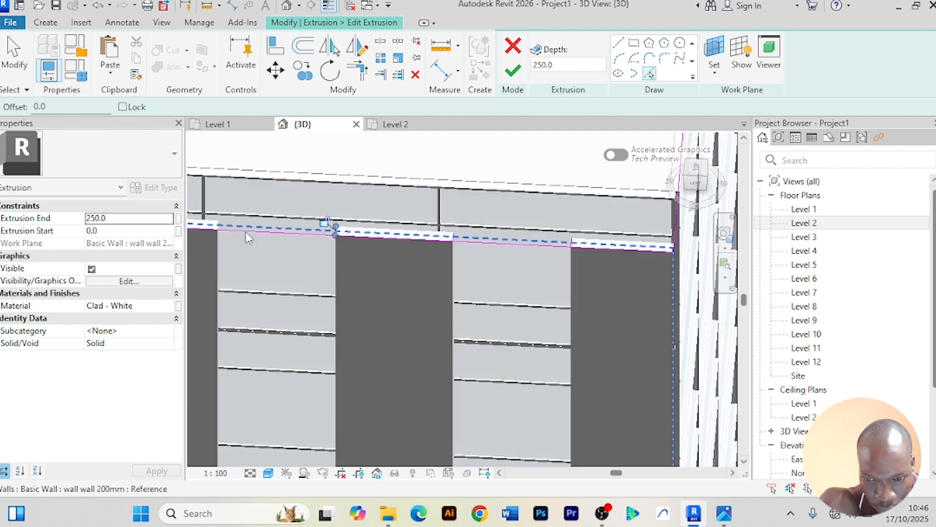
{"action": "mouse_move", "coordinate": [245, 232]}
{"action": "middle_mouse_down"}
{"action": "mouse_move", "coordinate": [264, 242]}
{"action": "mouse_move", "coordinate": [418, 248]}
{"action": "middle_mouse_up"}
{"action": "scroll", "coordinate": [407, 247], "scroll_direction": "up", "scroll_amount": 2}
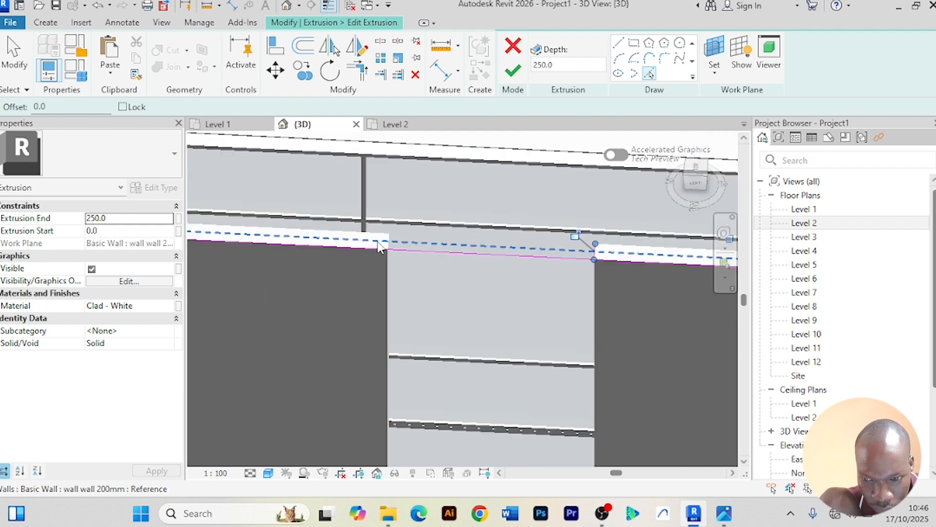
{"action": "left_click", "coordinate": [391, 245]}
{"action": "scroll", "coordinate": [339, 244], "scroll_direction": "down", "scroll_amount": 2}
{"action": "middle_click_drag", "start_coordinate": [348, 247], "coordinate": [504, 255]}
{"action": "scroll", "coordinate": [433, 232], "scroll_direction": "up", "scroll_amount": 1}
{"action": "scroll", "coordinate": [409, 243], "scroll_direction": "up", "scroll_amount": 1}
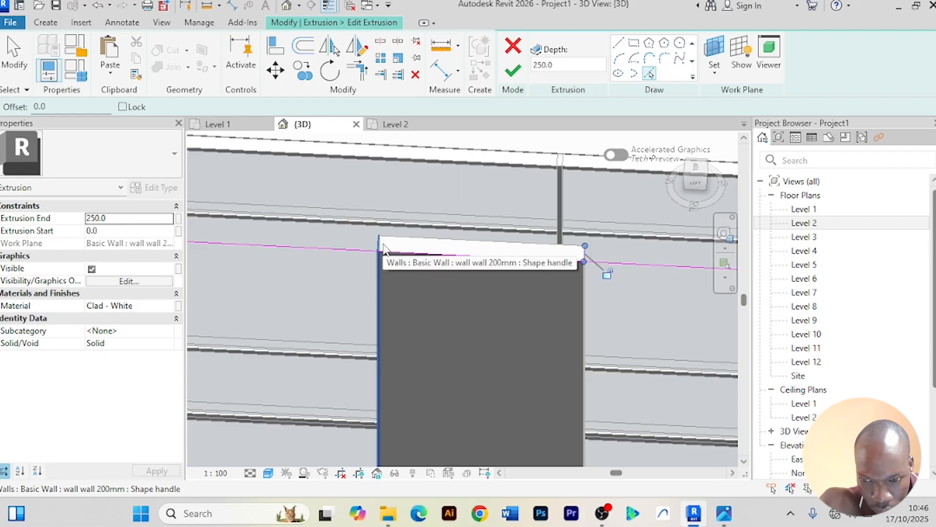
{"action": "left_click", "coordinate": [380, 243]}
Step: Add sketch lines with Pick Lines along both short top edges of each of the three leftmost wall strips
{"action": "scroll", "coordinate": [400, 246], "scroll_direction": "down", "scroll_amount": 2}
{"action": "middle_click_drag", "start_coordinate": [331, 286], "coordinate": [497, 297]}
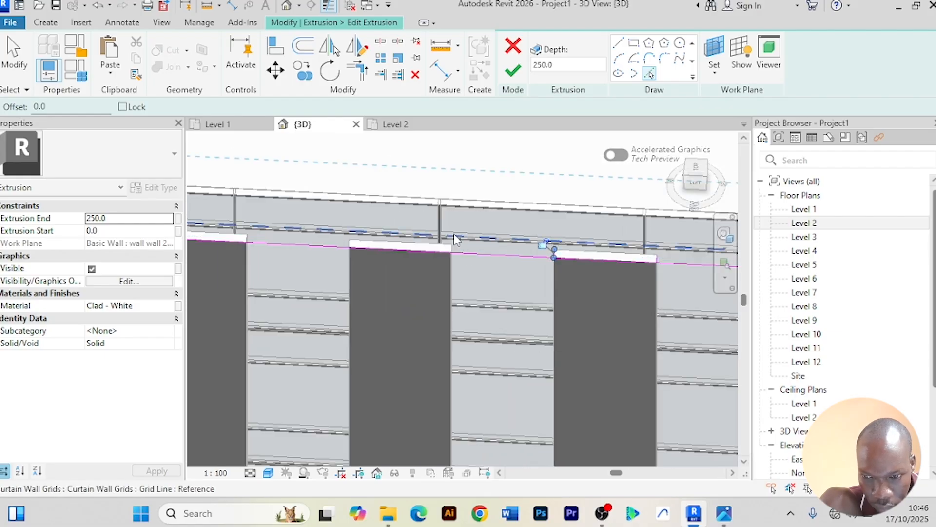
{"action": "scroll", "coordinate": [452, 247], "scroll_direction": "up", "scroll_amount": 1}
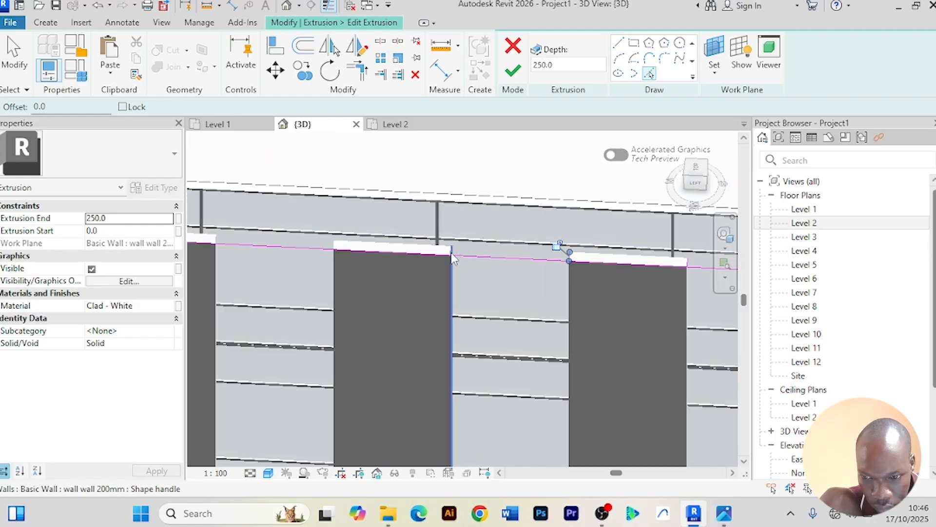
{"action": "left_click", "coordinate": [335, 248]}
{"action": "scroll", "coordinate": [348, 302], "scroll_direction": "down", "scroll_amount": 3}
{"action": "middle_click_drag", "start_coordinate": [354, 312], "coordinate": [539, 328]}
{"action": "scroll", "coordinate": [458, 269], "scroll_direction": "up", "scroll_amount": 2}
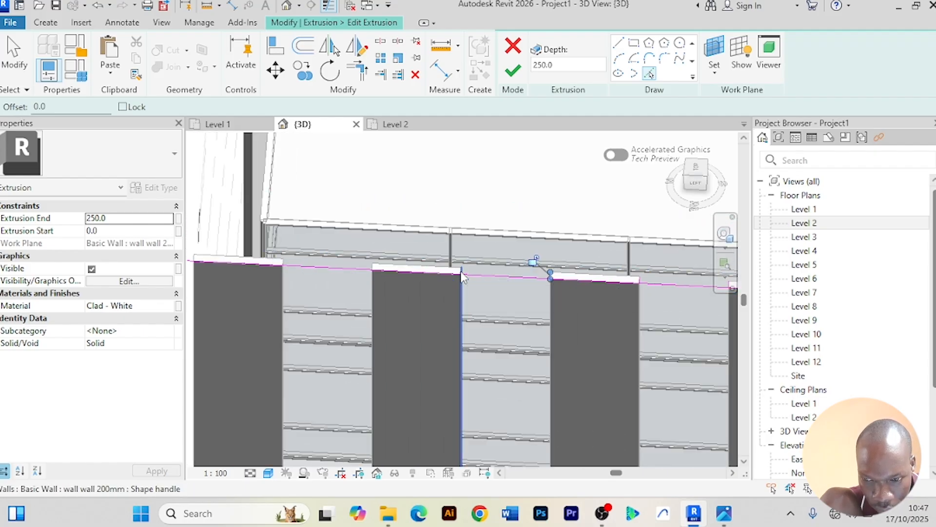
{"action": "left_click", "coordinate": [462, 280]}
{"action": "left_click", "coordinate": [375, 270]}
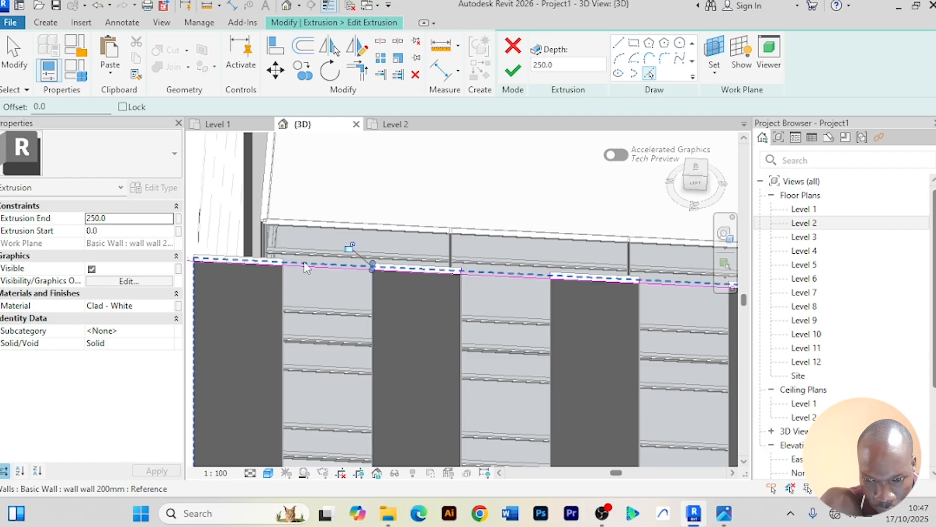
{"action": "left_click", "coordinate": [285, 263]}
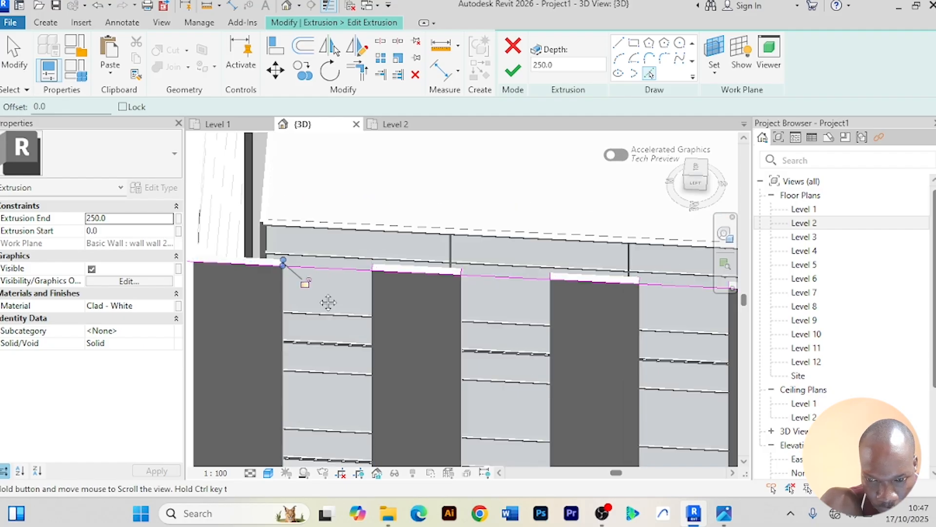
{"action": "middle_click_drag", "start_coordinate": [293, 271], "coordinate": [408, 295]}
{"action": "left_click", "coordinate": [358, 273]}
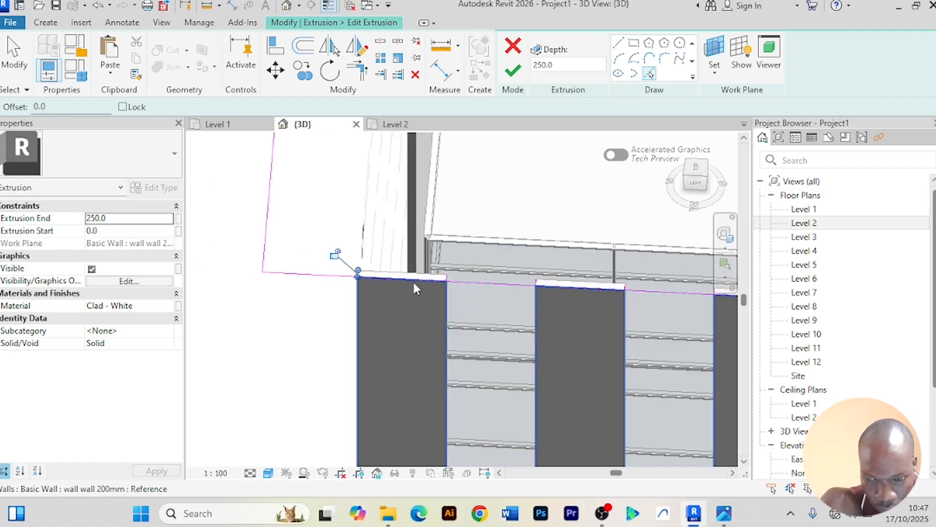
Step: Trim the line along the leftmost strip's outer edge and the sketch's far edge to a corner
{"action": "scroll", "coordinate": [486, 247], "scroll_direction": "down", "scroll_amount": 4}
{"action": "mouse_move", "coordinate": [501, 211]}
{"action": "middle_mouse_down"}
{"action": "mouse_move", "coordinate": [409, 245]}
{"action": "mouse_move", "coordinate": [323, 315]}
{"action": "middle_mouse_up"}
{"action": "scroll", "coordinate": [364, 254], "scroll_direction": "down", "scroll_amount": 1}
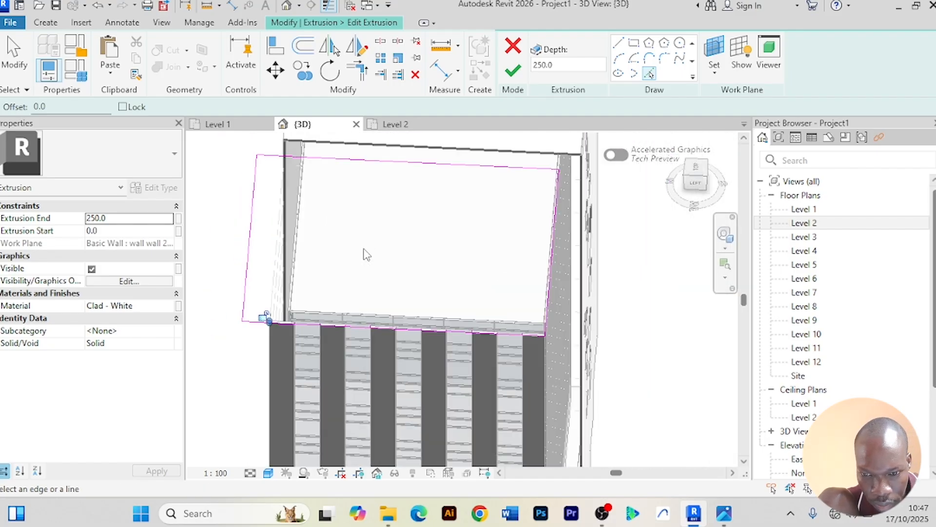
{"action": "scroll", "coordinate": [363, 248], "scroll_direction": "up", "scroll_amount": 2}
{"action": "scroll", "coordinate": [362, 246], "scroll_direction": "down", "scroll_amount": 1}
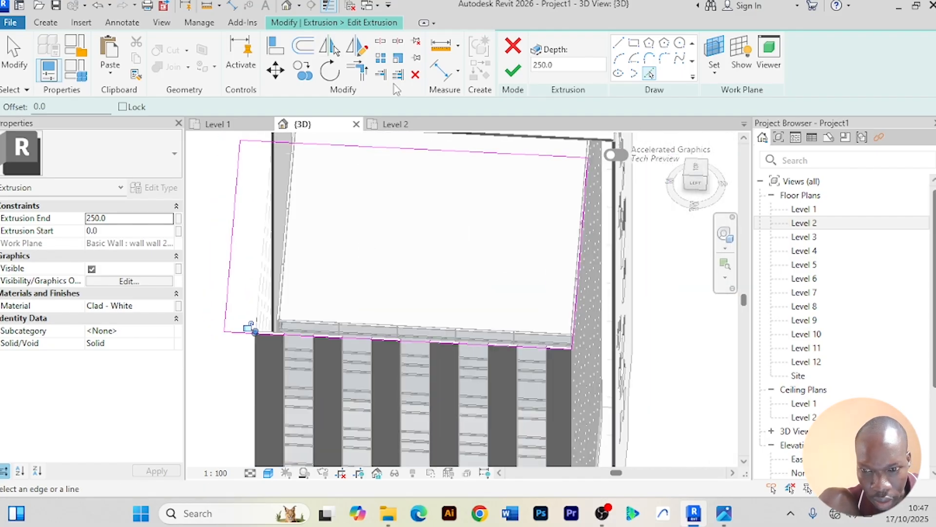
{"action": "left_click", "coordinate": [358, 72]}
{"action": "scroll", "coordinate": [256, 341], "scroll_direction": "up", "scroll_amount": 3}
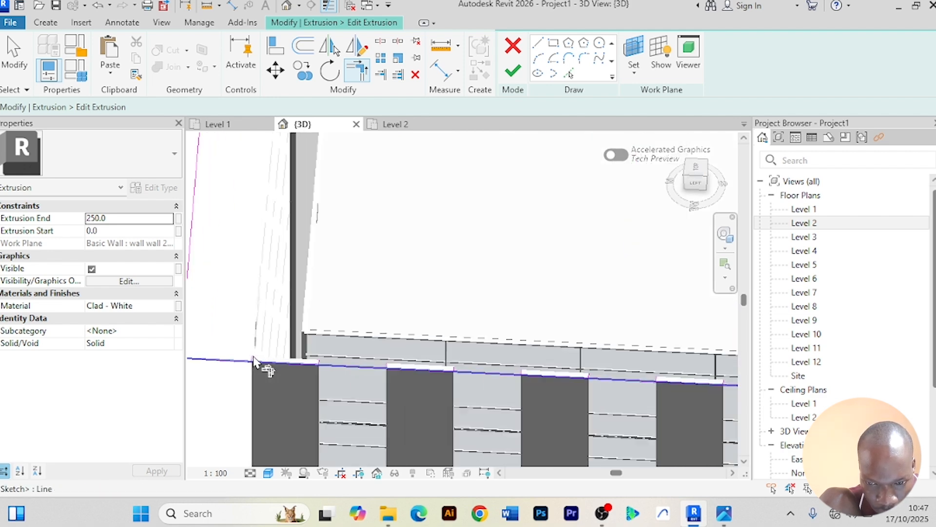
{"action": "scroll", "coordinate": [254, 361], "scroll_direction": "up", "scroll_amount": 3}
{"action": "left_click", "coordinate": [254, 360]}
{"action": "scroll", "coordinate": [420, 209], "scroll_direction": "down", "scroll_amount": 3}
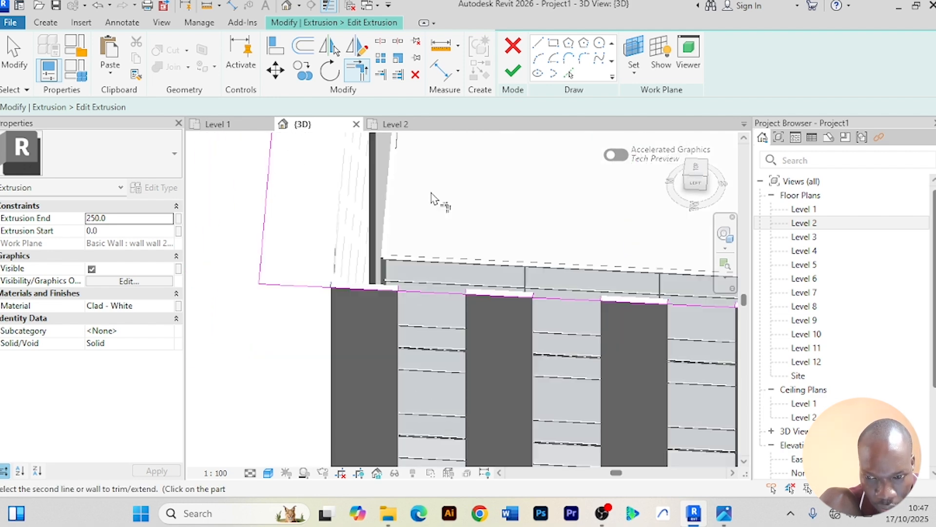
{"action": "middle_click_drag", "start_coordinate": [432, 197], "coordinate": [366, 338]}
{"action": "scroll", "coordinate": [388, 259], "scroll_direction": "down", "scroll_amount": 3}
{"action": "middle_click_drag", "start_coordinate": [388, 259], "coordinate": [324, 398]}
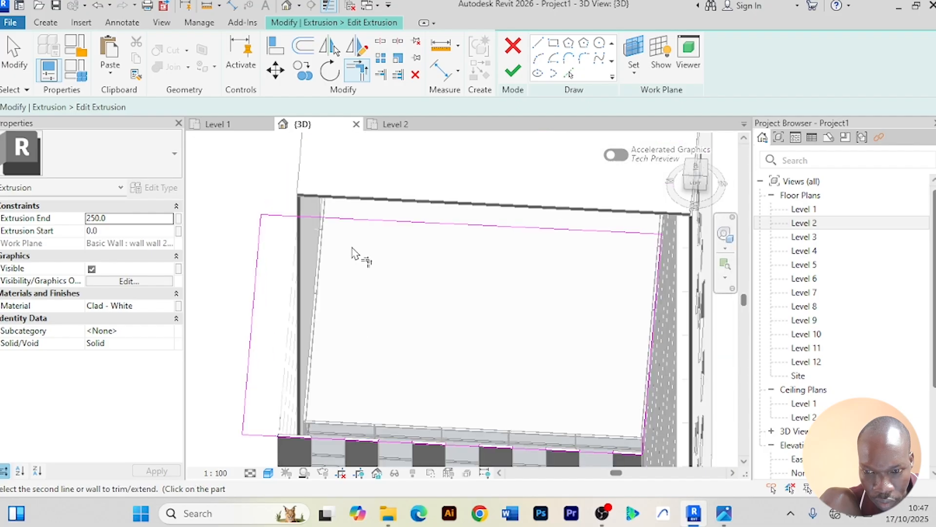
{"action": "left_click", "coordinate": [336, 227]}
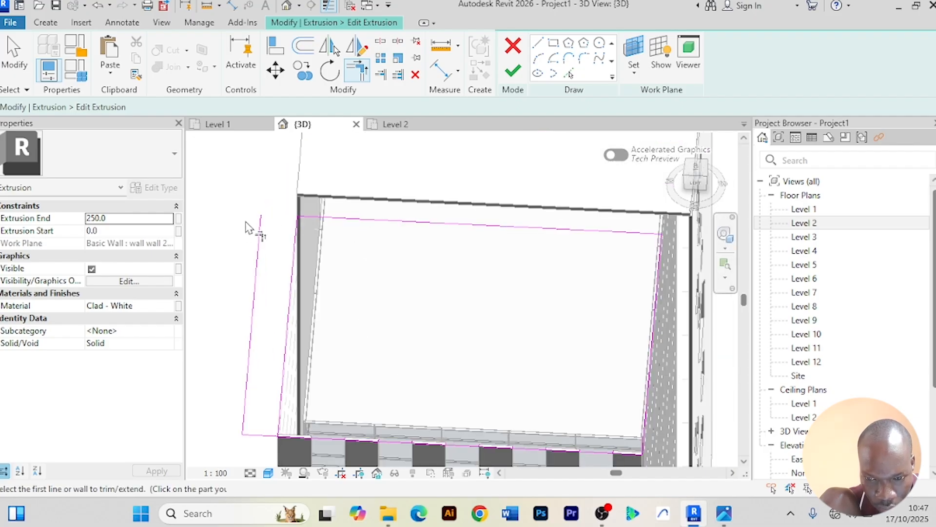
Step: Delete the leftover outer line on the left side of the roof slab sketch
{"action": "middle_click_drag", "start_coordinate": [397, 353], "coordinate": [418, 261]}
{"action": "right_click", "coordinate": [229, 207]}
{"action": "left_click", "coordinate": [255, 210]}
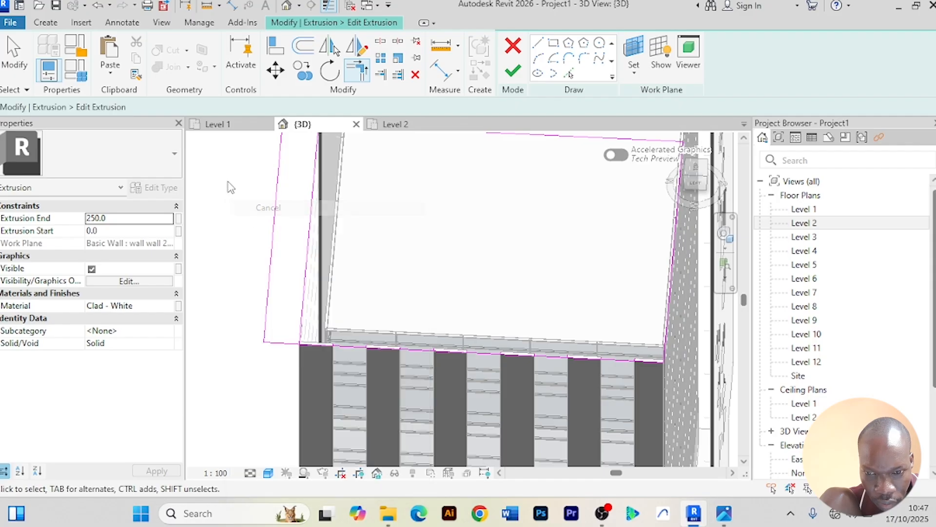
{"action": "right_click", "coordinate": [228, 183]}
{"action": "left_click", "coordinate": [253, 187]}
{"action": "left_click", "coordinate": [276, 210]}
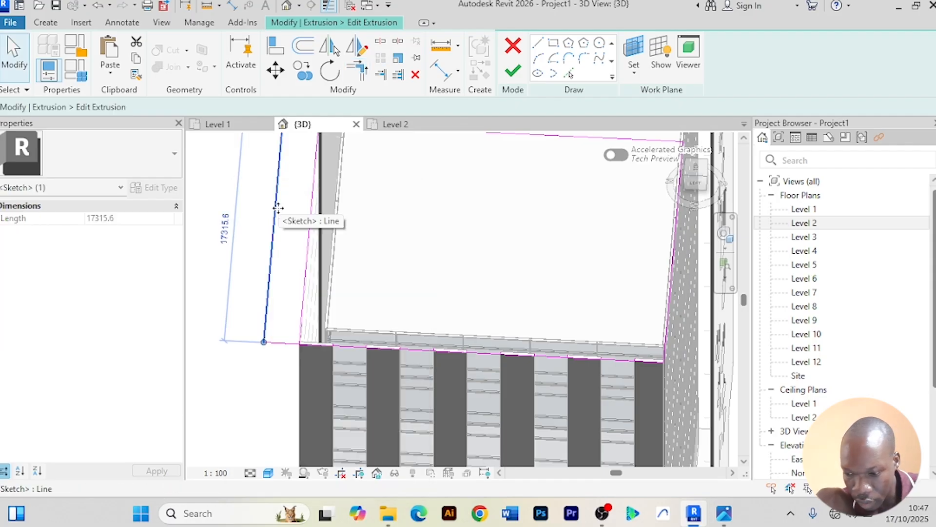
{"action": "key", "text": "Delete"}
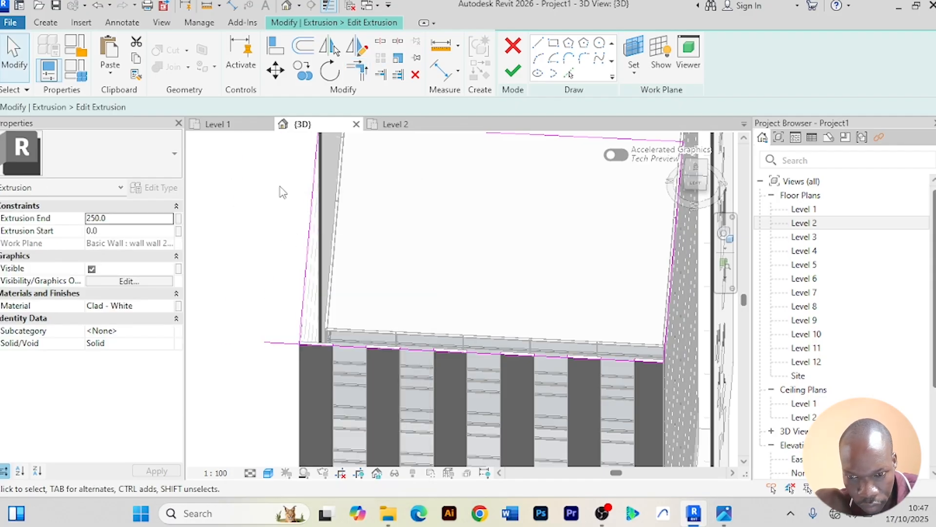
Step: Trim the sketch's front line to a corner with the line at the leftmost strip's outer edge
{"action": "scroll", "coordinate": [314, 345], "scroll_direction": "up", "scroll_amount": 5}
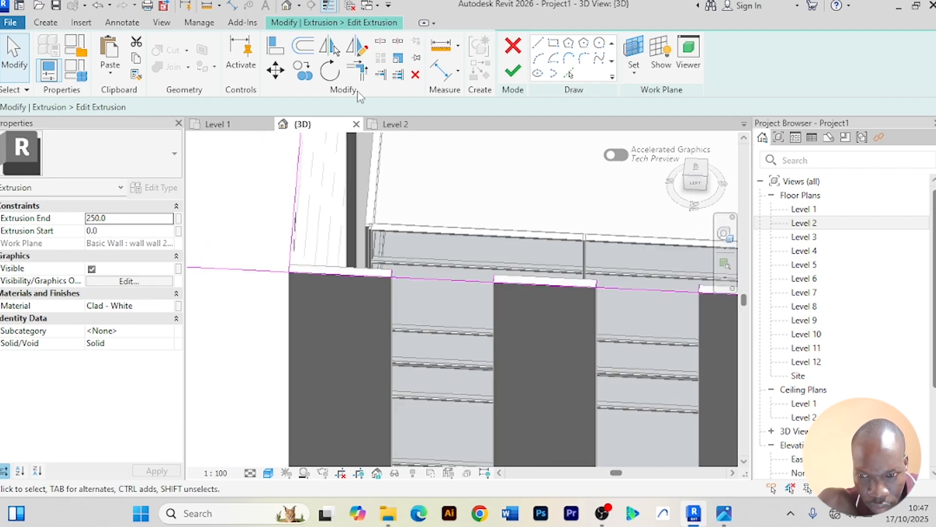
{"action": "left_click", "coordinate": [359, 74]}
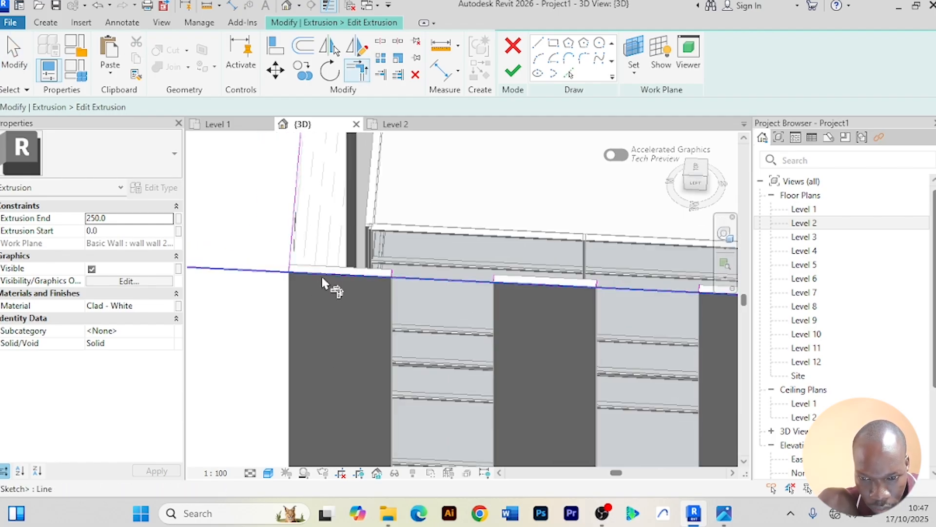
{"action": "scroll", "coordinate": [322, 276], "scroll_direction": "down", "scroll_amount": 2}
{"action": "middle_click_drag", "start_coordinate": [448, 211], "coordinate": [374, 288], "text": "shift"}
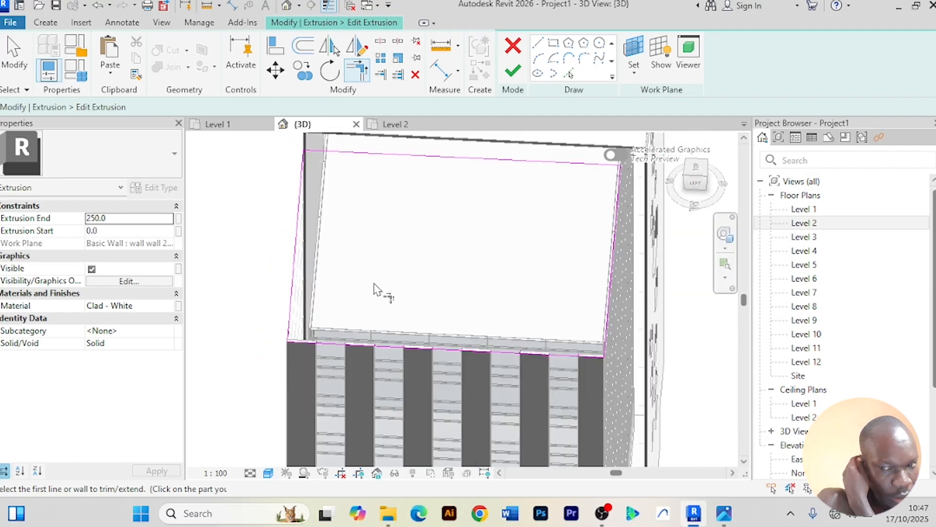
{"action": "right_click", "coordinate": [259, 200]}
{"action": "left_click", "coordinate": [280, 207]}
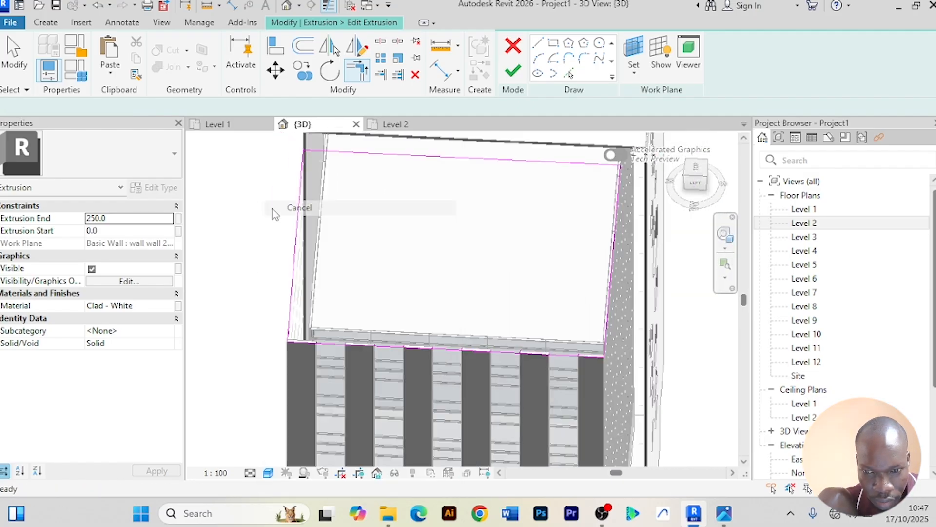
{"action": "right_click", "coordinate": [256, 179]}
{"action": "left_click", "coordinate": [288, 186]}
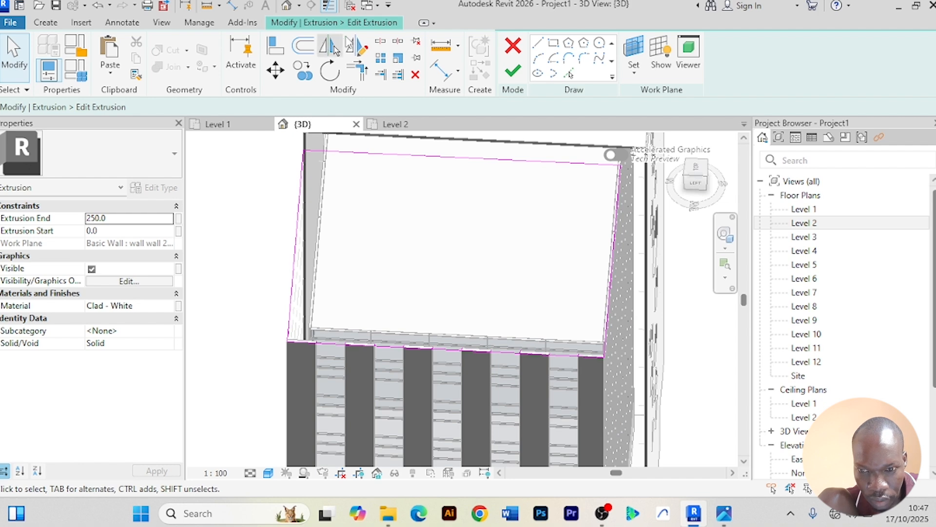
Step: Split the far edge of the roof slab sketch at five points spread along its length, roughly opposite the gaps between the strips
{"action": "left_click", "coordinate": [382, 43]}
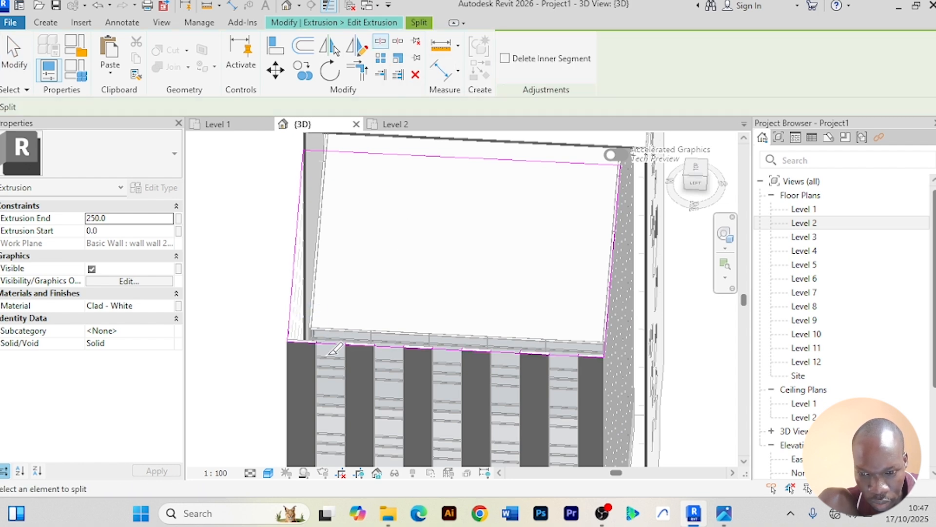
{"action": "left_click", "coordinate": [352, 152]}
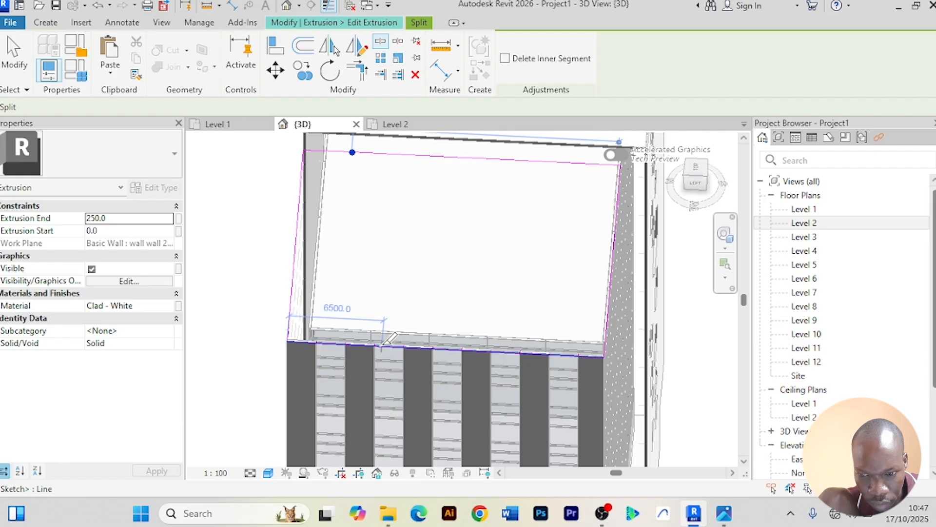
{"action": "left_click", "coordinate": [414, 155]}
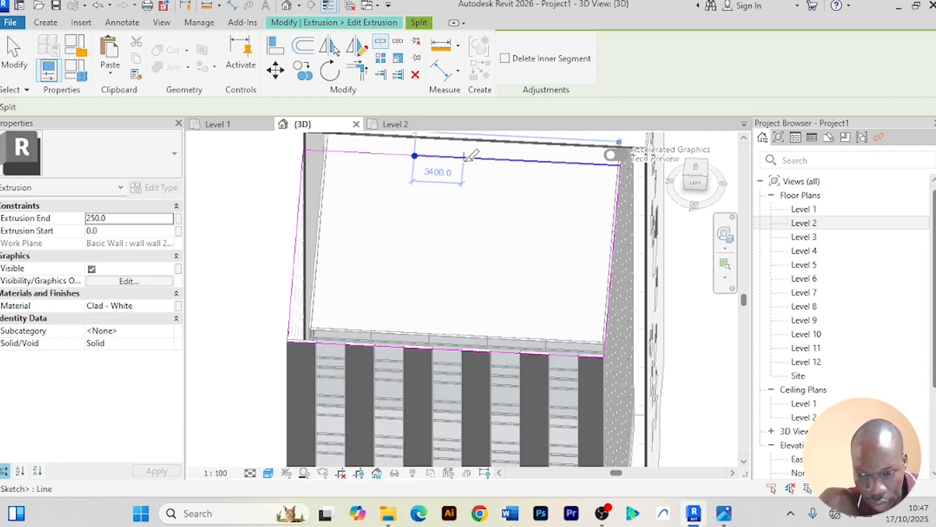
{"action": "left_click", "coordinate": [464, 157]}
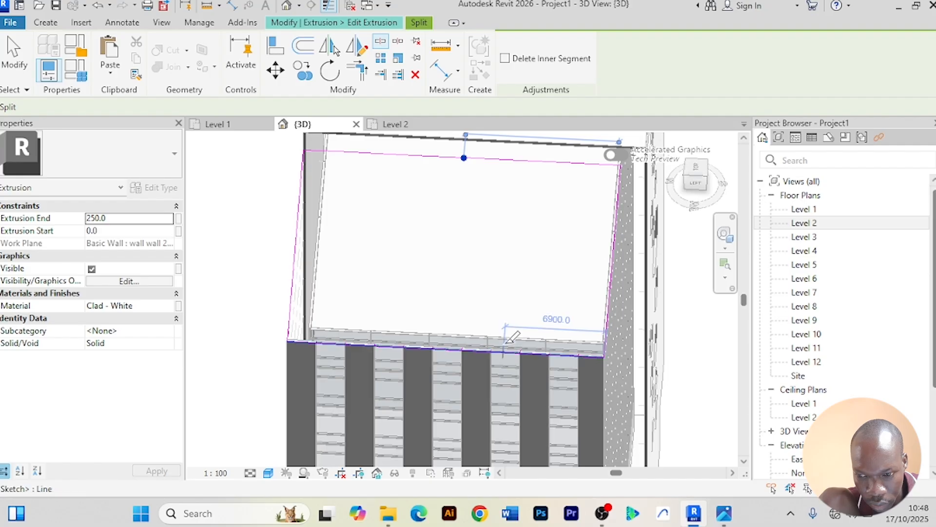
{"action": "left_click", "coordinate": [517, 159]}
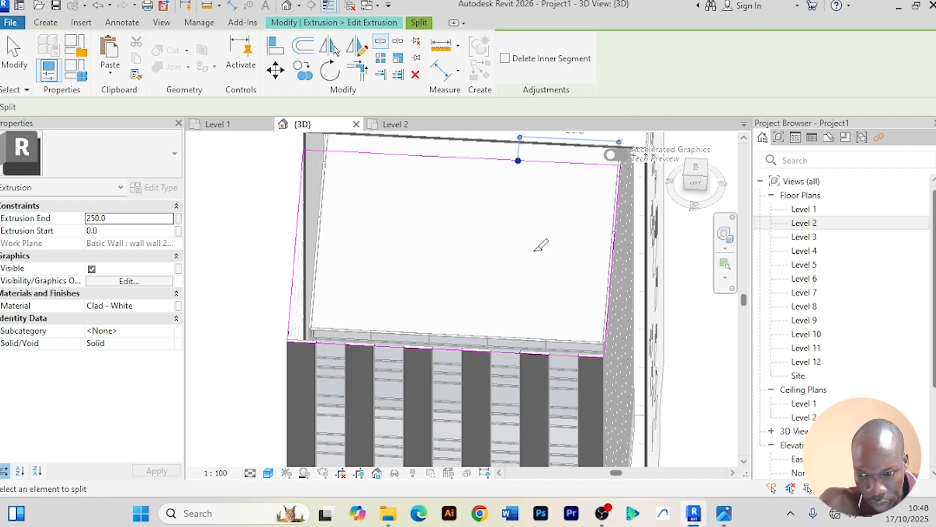
{"action": "left_click", "coordinate": [577, 164]}
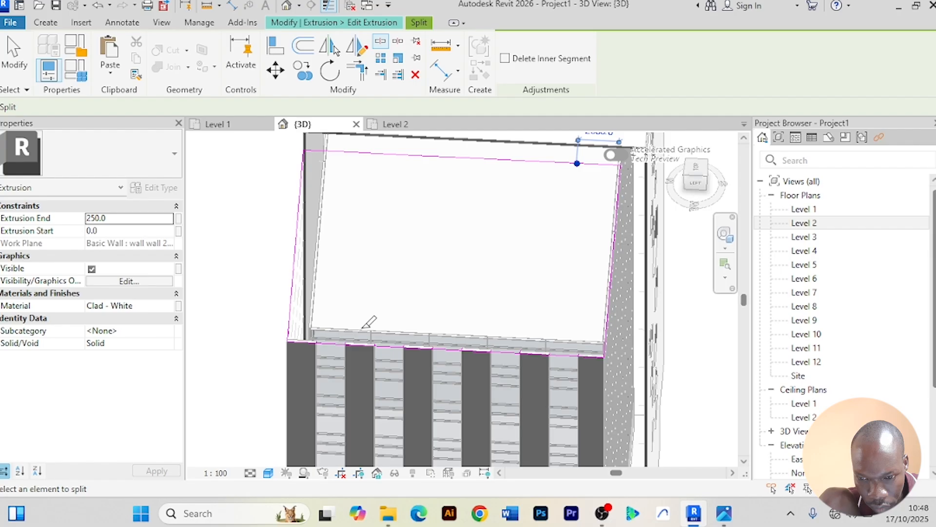
Step: Split the sketch's front edge once within each of the five gaps between the wall strips
{"action": "left_click", "coordinate": [333, 343]}
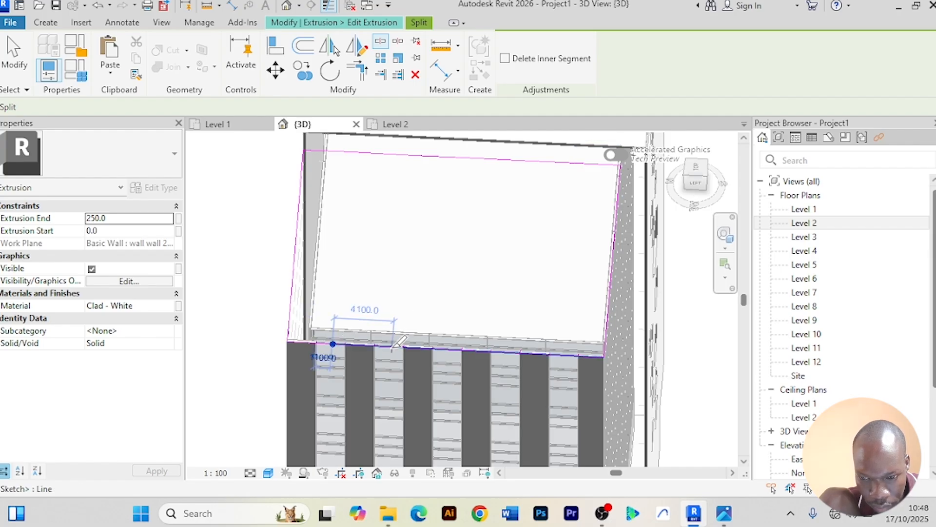
{"action": "left_click", "coordinate": [391, 347]}
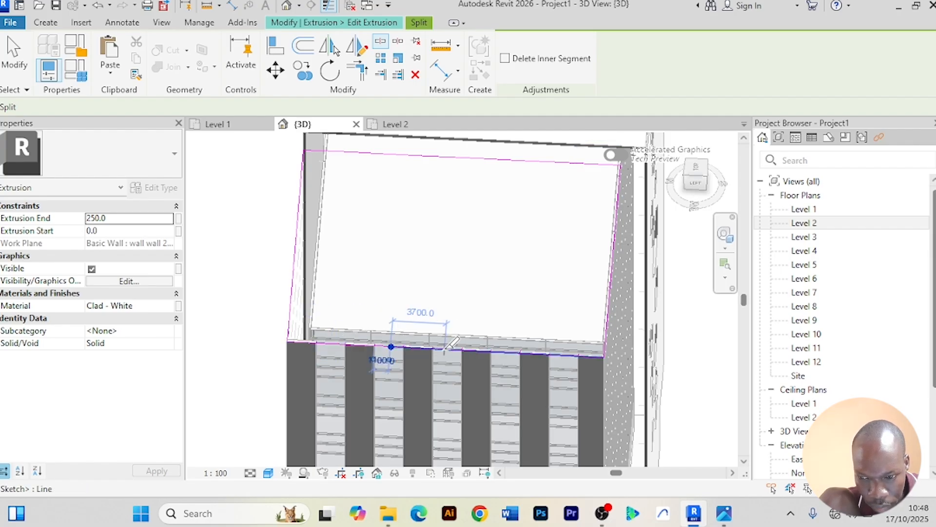
{"action": "left_click", "coordinate": [445, 349]}
{"action": "left_click", "coordinate": [509, 351]}
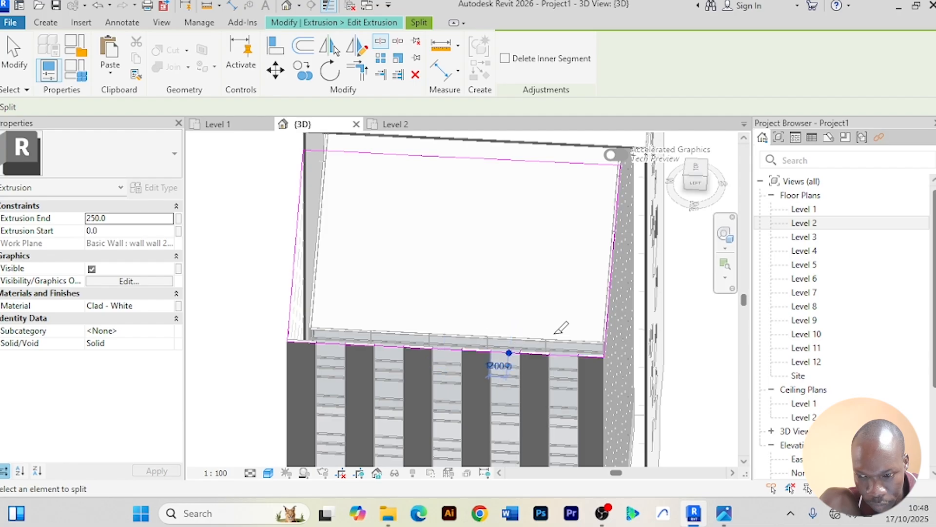
{"action": "left_click", "coordinate": [561, 355]}
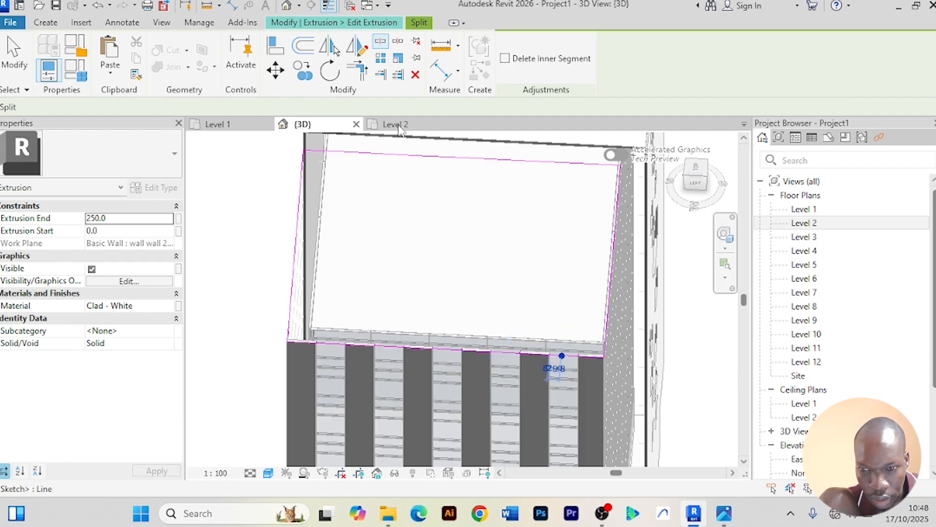
{"action": "left_click", "coordinate": [351, 71]}
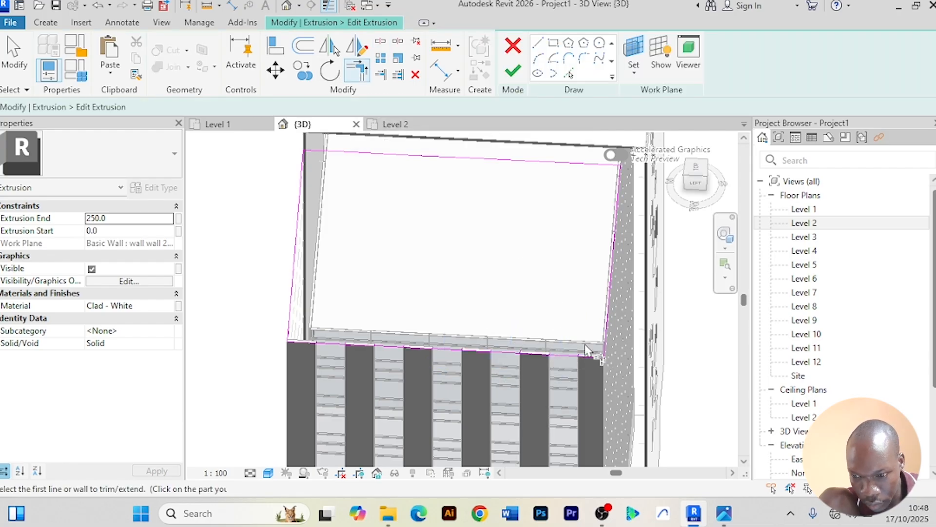
{"action": "left_click", "coordinate": [591, 356]}
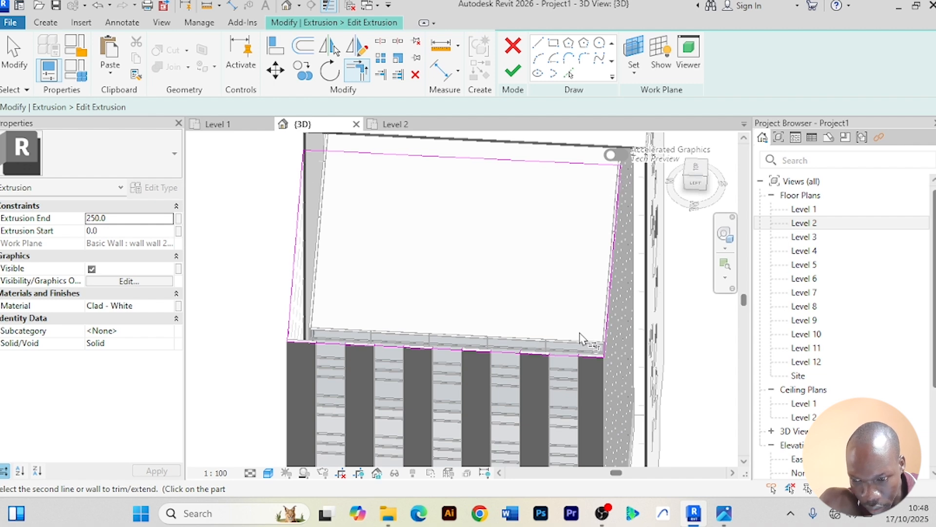
{"action": "right_click", "coordinate": [509, 214]}
{"action": "left_click", "coordinate": [548, 207]}
{"action": "scroll", "coordinate": [589, 359], "scroll_direction": "up", "scroll_amount": 1}
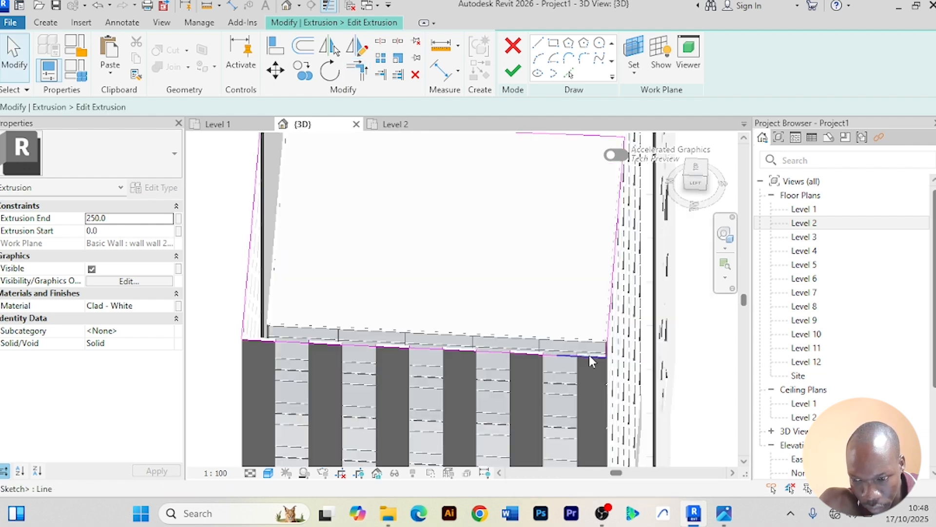
{"action": "scroll", "coordinate": [589, 355], "scroll_direction": "up", "scroll_amount": 2}
{"action": "middle_click_drag", "start_coordinate": [576, 266], "coordinate": [464, 342]}
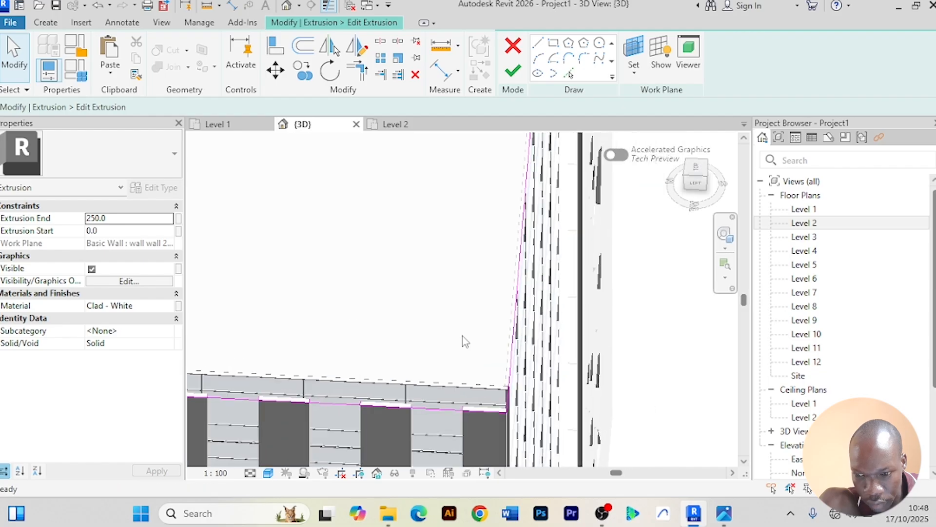
{"action": "scroll", "coordinate": [463, 336], "scroll_direction": "down", "scroll_amount": 2}
Step: Trim the far edge of the roof slab sketch to a corner with the line at the rightmost strip's inner edge
{"action": "left_click", "coordinate": [362, 71]}
{"action": "scroll", "coordinate": [498, 381], "scroll_direction": "up", "scroll_amount": 2}
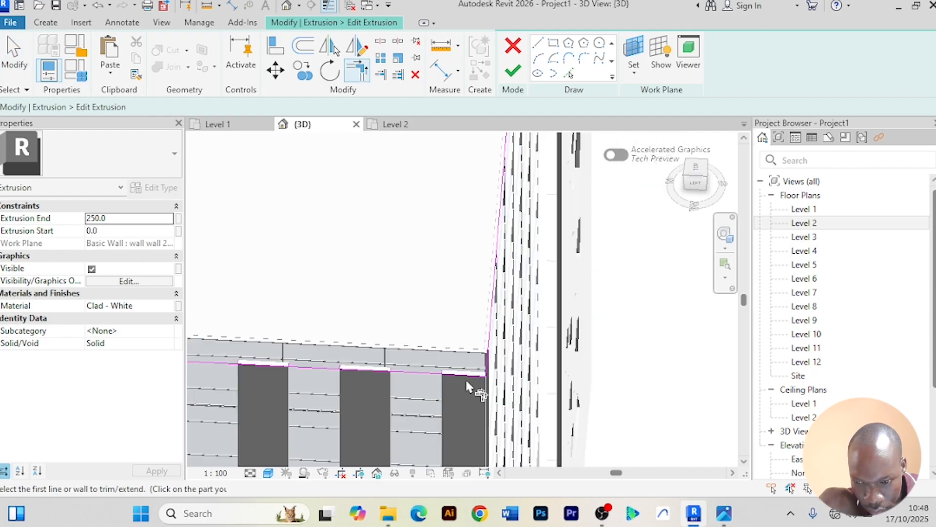
{"action": "scroll", "coordinate": [462, 371], "scroll_direction": "up", "scroll_amount": 3}
{"action": "scroll", "coordinate": [441, 341], "scroll_direction": "down", "scroll_amount": 4}
{"action": "middle_click_drag", "start_coordinate": [459, 270], "coordinate": [443, 303]}
{"action": "scroll", "coordinate": [443, 303], "scroll_direction": "down", "scroll_amount": 2}
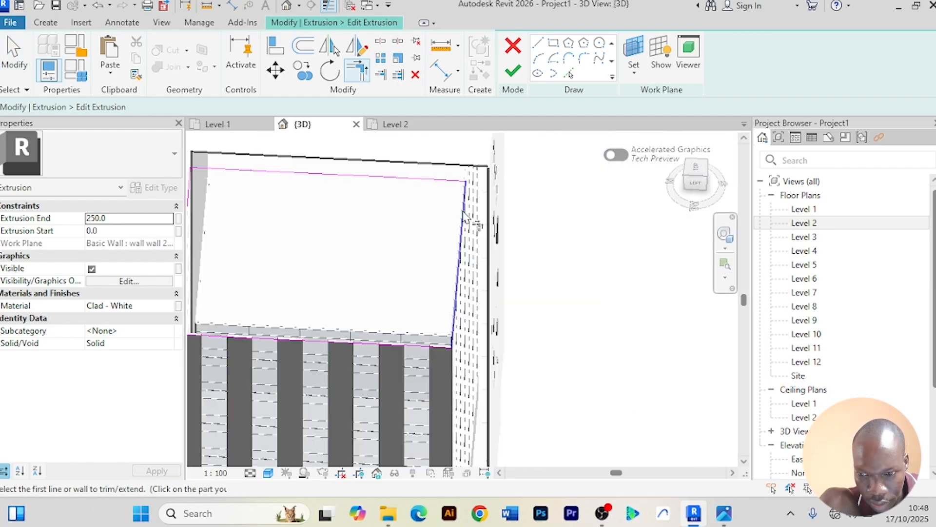
{"action": "left_click", "coordinate": [459, 180]}
{"action": "scroll", "coordinate": [464, 348], "scroll_direction": "up", "scroll_amount": 4}
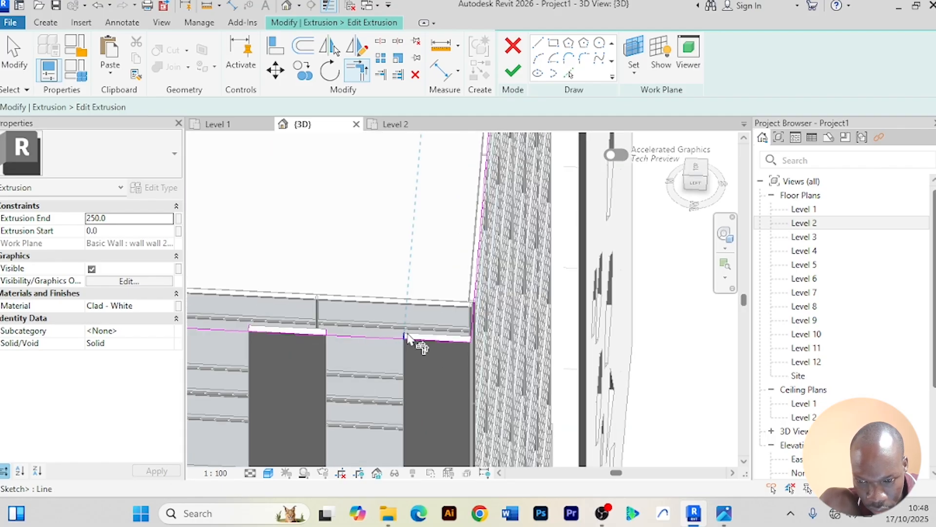
{"action": "left_click", "coordinate": [407, 337]}
Step: Trim the front edge to a corner with the rightmost strip's inner side line to close that strip's outline
{"action": "scroll", "coordinate": [456, 334], "scroll_direction": "down", "scroll_amount": 3}
{"action": "scroll", "coordinate": [422, 342], "scroll_direction": "up", "scroll_amount": 4}
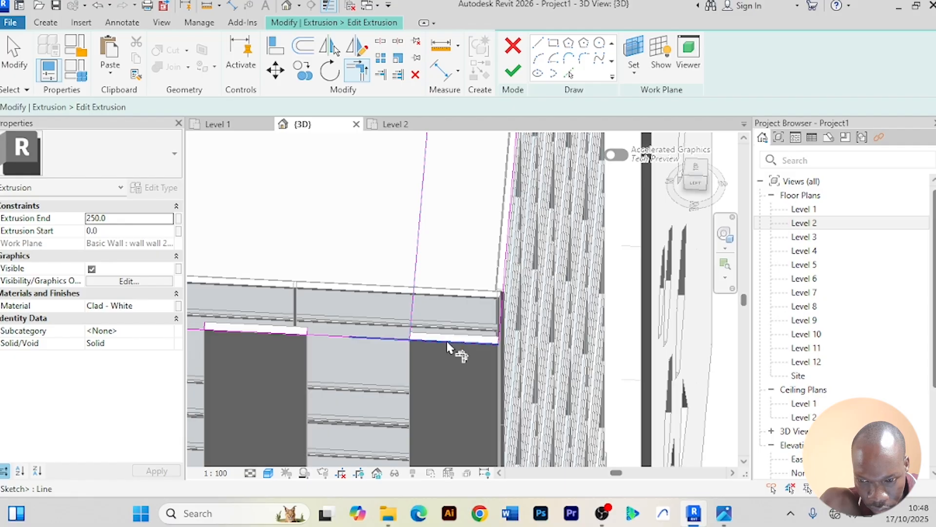
{"action": "left_click", "coordinate": [447, 343]}
{"action": "scroll", "coordinate": [423, 328], "scroll_direction": "down", "scroll_amount": 4}
{"action": "middle_click_drag", "start_coordinate": [389, 264], "coordinate": [394, 285]}
{"action": "scroll", "coordinate": [393, 286], "scroll_direction": "down", "scroll_amount": 1}
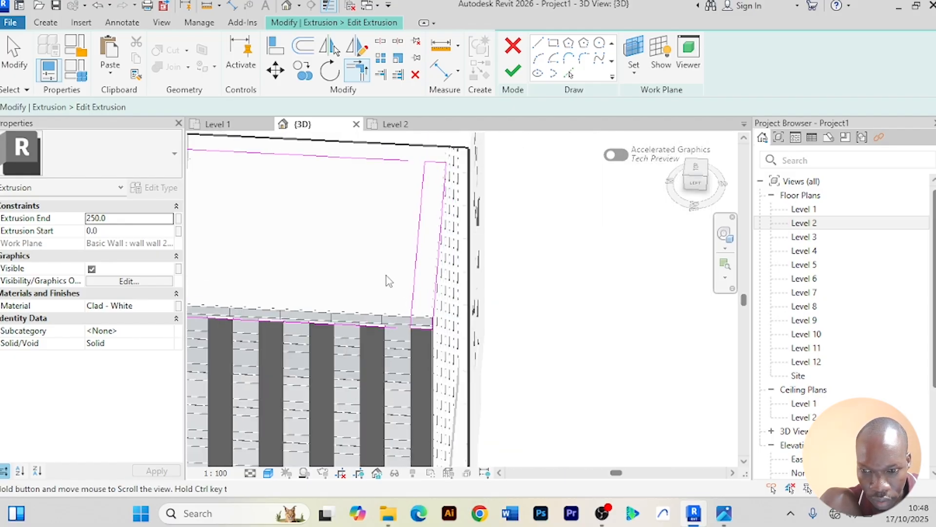
Step: Trim the far edge to a corner with the line at the right side of the second strip from the right
{"action": "left_click", "coordinate": [409, 166]}
{"action": "scroll", "coordinate": [408, 312], "scroll_direction": "up", "scroll_amount": 5}
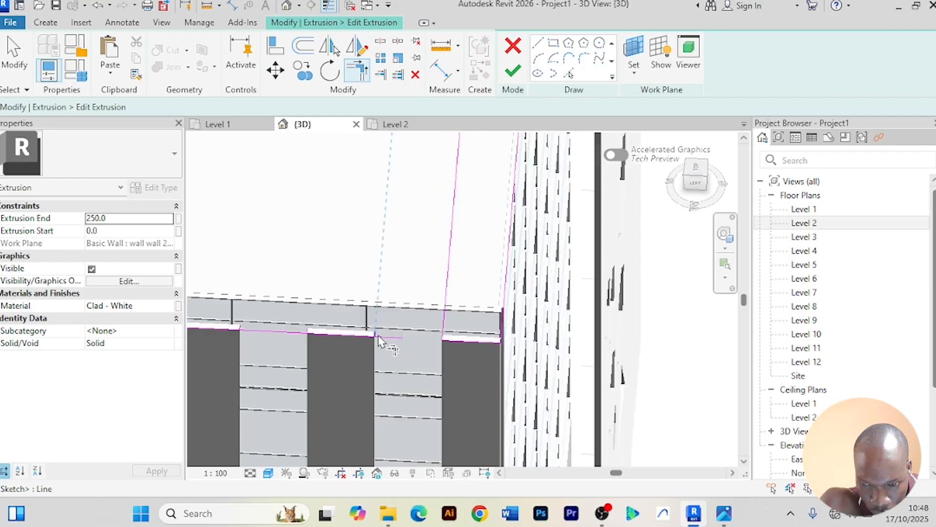
{"action": "left_click", "coordinate": [376, 331]}
{"action": "scroll", "coordinate": [395, 294], "scroll_direction": "down", "scroll_amount": 5}
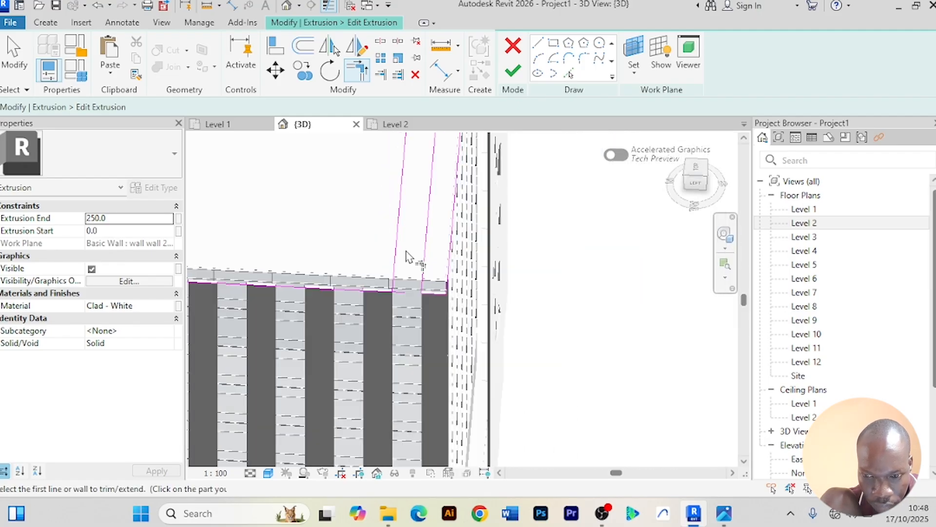
{"action": "middle_click_drag", "start_coordinate": [408, 253], "coordinate": [434, 342]}
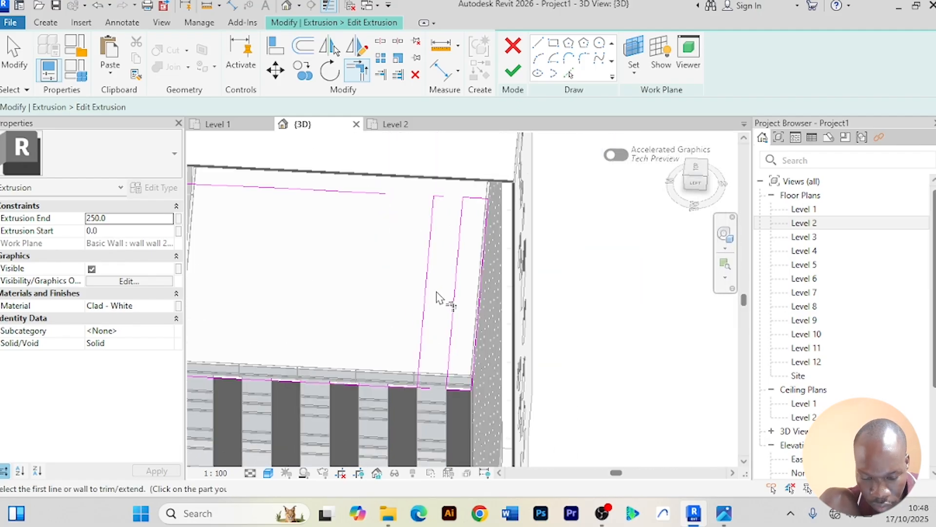
Step: Trim the far and front edges to the second strip's side lines so its outline closes as a separate rectangle
{"action": "left_click", "coordinate": [443, 201]}
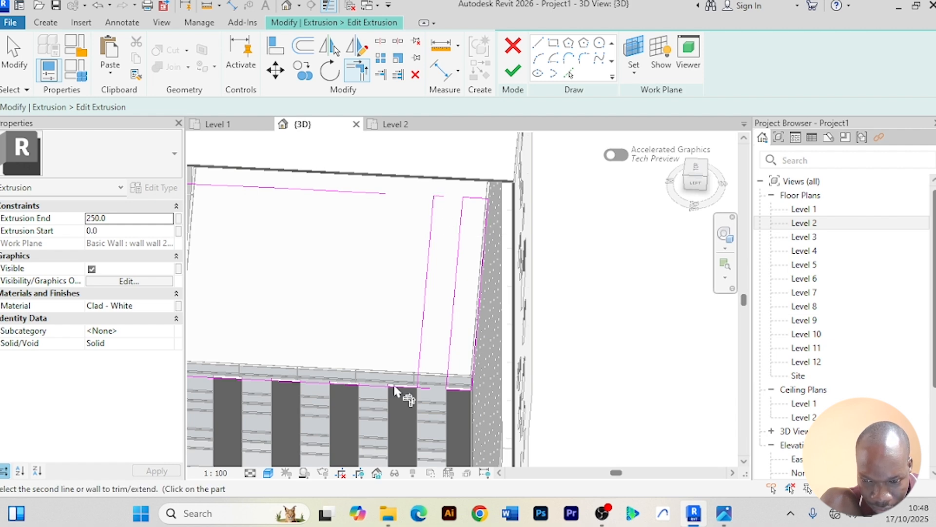
{"action": "scroll", "coordinate": [404, 393], "scroll_direction": "up", "scroll_amount": 3}
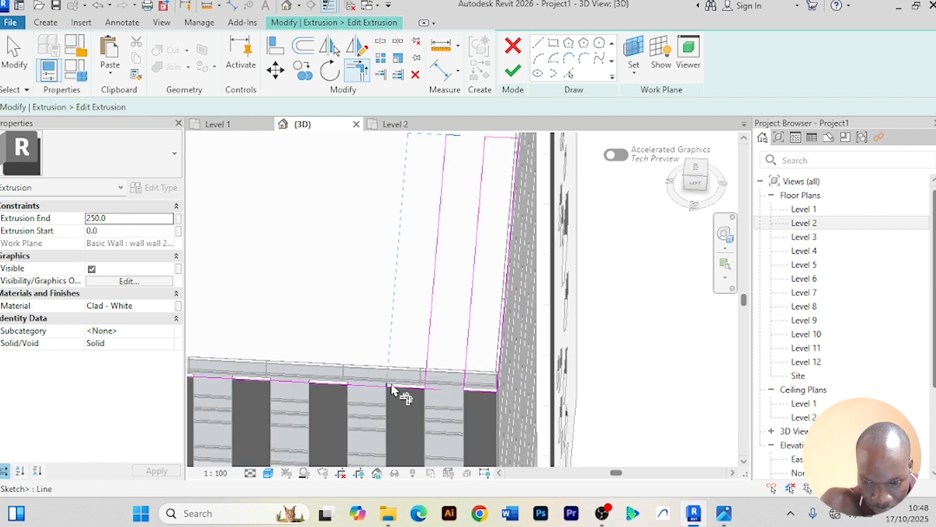
{"action": "left_click", "coordinate": [395, 387]}
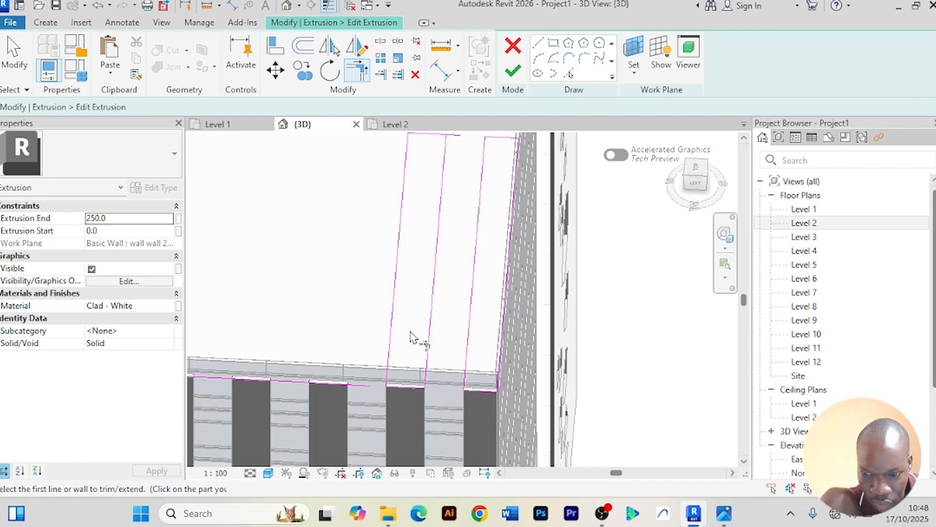
{"action": "scroll", "coordinate": [415, 333], "scroll_direction": "down", "scroll_amount": 3}
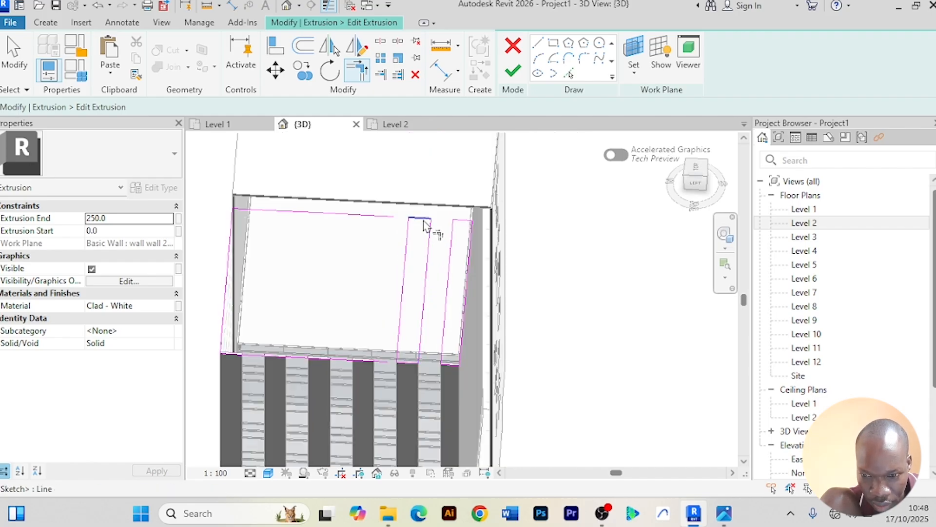
Step: Trim the far edge to a corner with the line at the right side of the third strip from the right
{"action": "scroll", "coordinate": [380, 335], "scroll_direction": "up", "scroll_amount": 5}
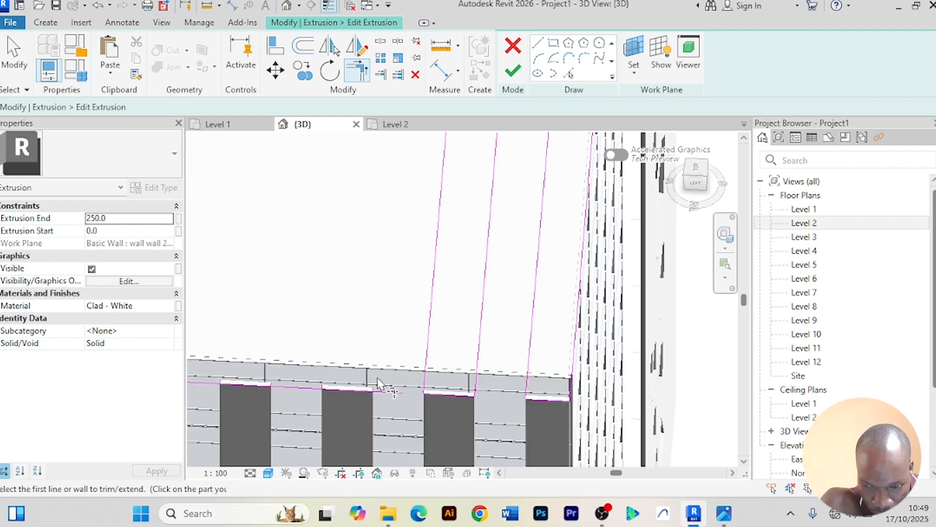
{"action": "scroll", "coordinate": [373, 389], "scroll_direction": "up", "scroll_amount": 3}
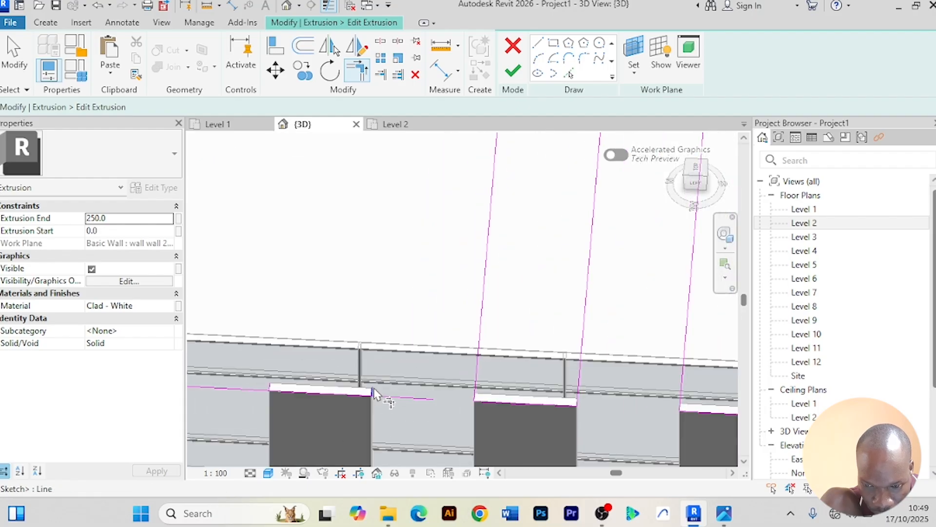
{"action": "left_click", "coordinate": [373, 389]}
{"action": "scroll", "coordinate": [384, 293], "scroll_direction": "down", "scroll_amount": 4}
{"action": "scroll", "coordinate": [390, 273], "scroll_direction": "down", "scroll_amount": 3}
{"action": "middle_click_drag", "start_coordinate": [387, 236], "coordinate": [389, 240]}
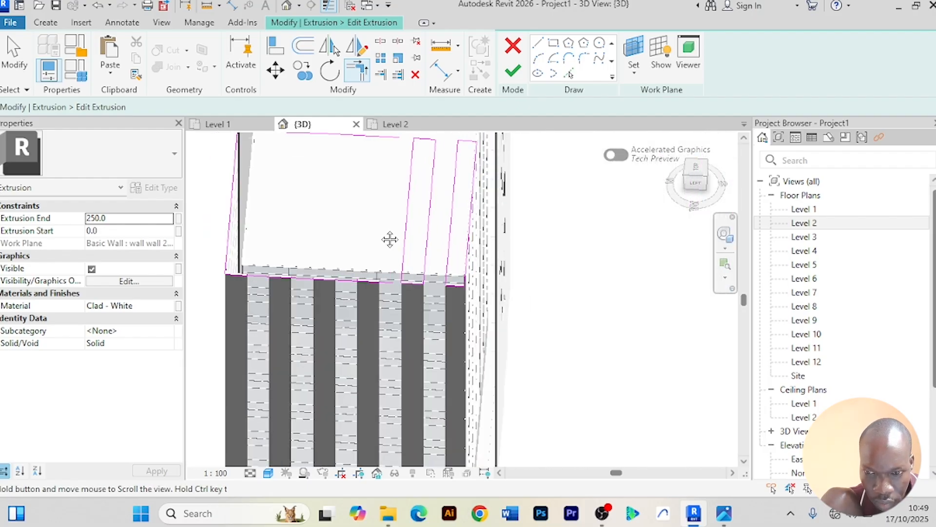
{"action": "mouse_move", "coordinate": [388, 158]}
{"action": "middle_mouse_down"}
{"action": "mouse_move", "coordinate": [397, 165]}
{"action": "mouse_move", "coordinate": [396, 265]}
{"action": "middle_mouse_up"}
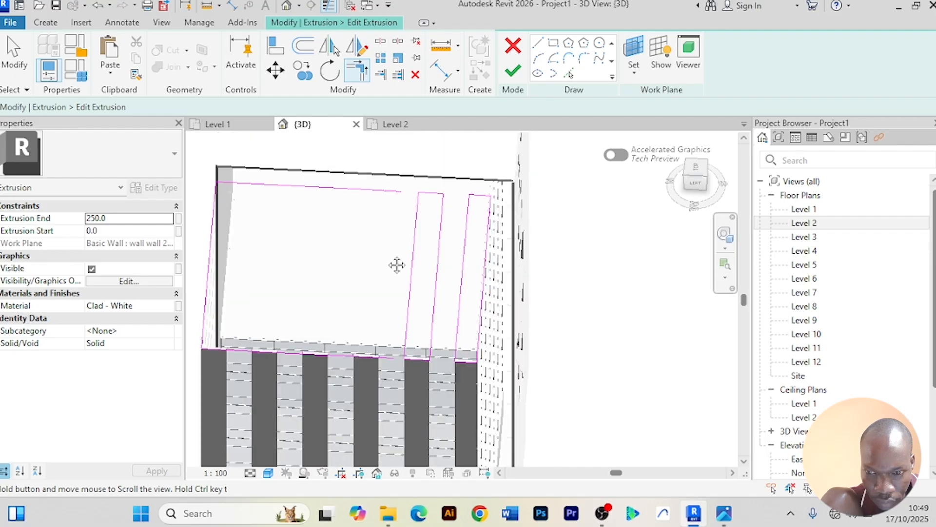
{"action": "left_click", "coordinate": [390, 228]}
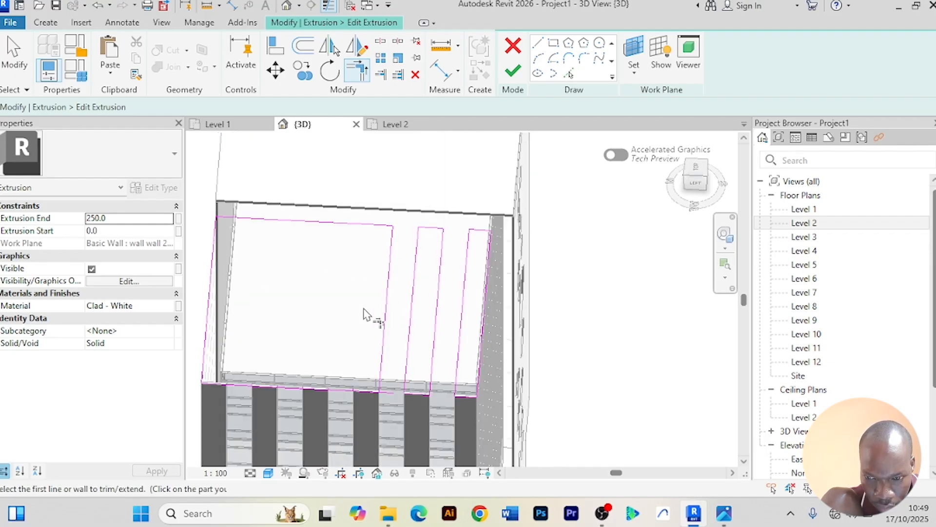
Step: Trim the far and front edges to the side lines of the third strip from the right to close its outline
{"action": "scroll", "coordinate": [371, 388], "scroll_direction": "up", "scroll_amount": 5}
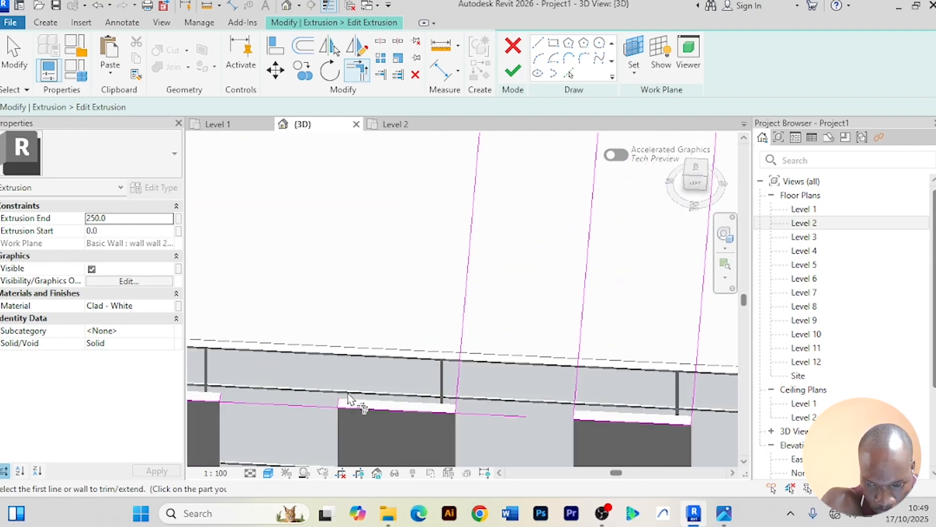
{"action": "left_click", "coordinate": [342, 398]}
{"action": "scroll", "coordinate": [372, 307], "scroll_direction": "down", "scroll_amount": 4}
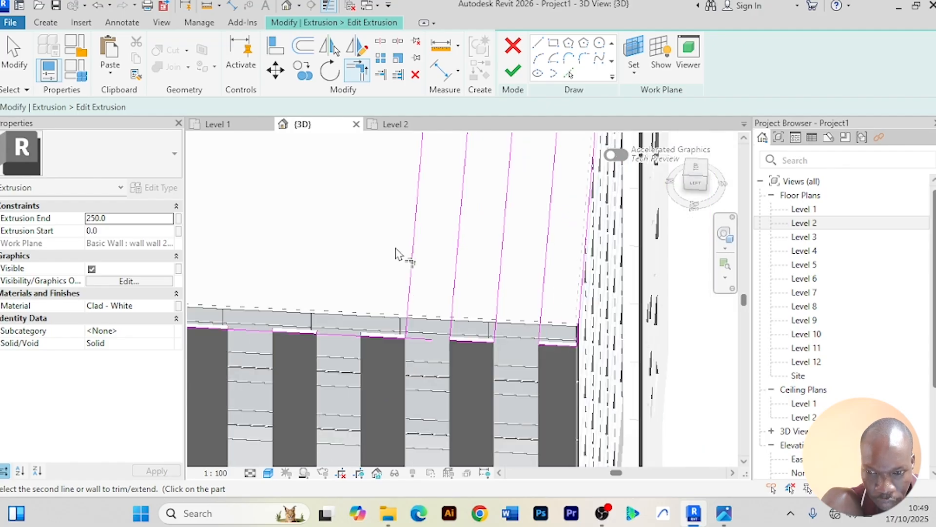
{"action": "middle_click_drag", "start_coordinate": [396, 189], "coordinate": [395, 274]}
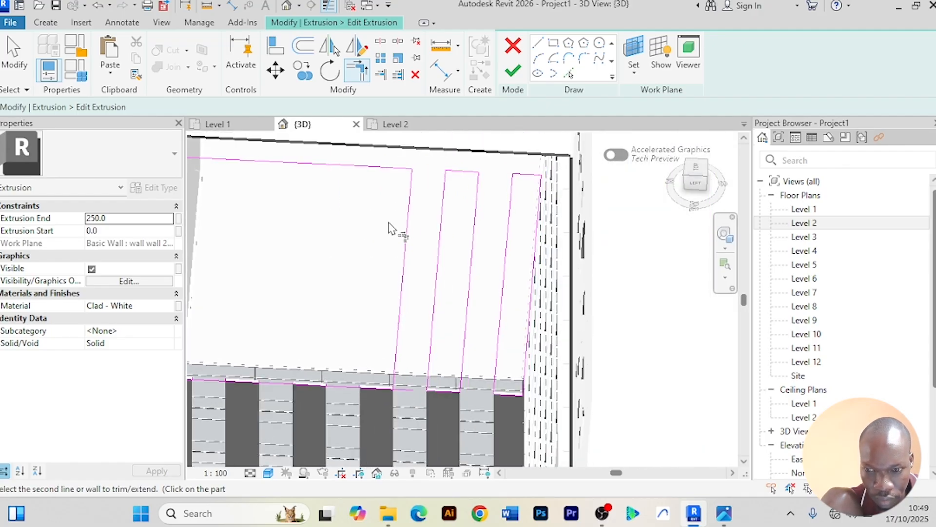
{"action": "left_click", "coordinate": [405, 171]}
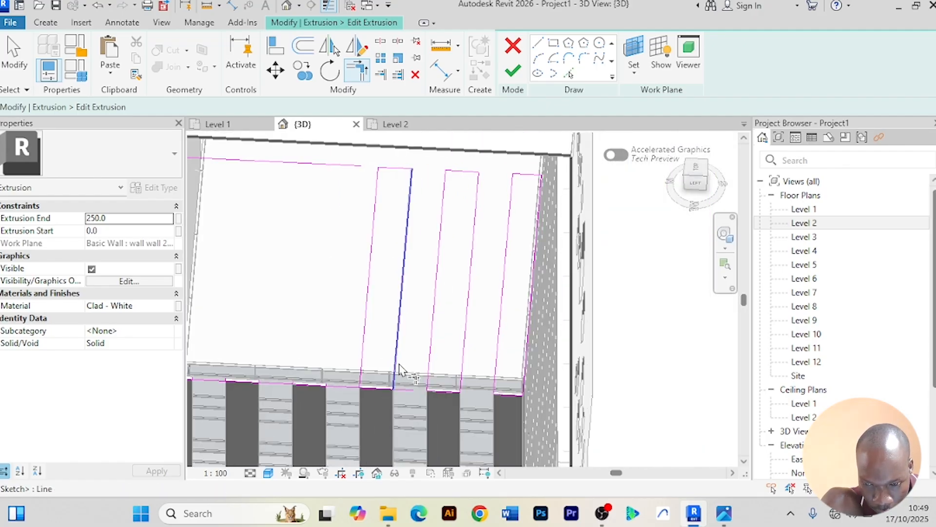
{"action": "left_click", "coordinate": [375, 386]}
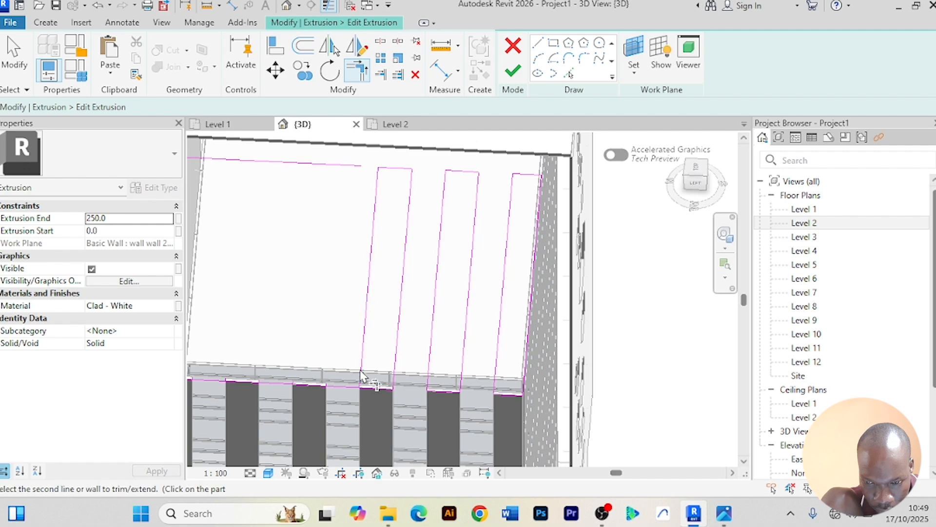
{"action": "left_click", "coordinate": [375, 387]}
Step: Trim the far edge to a corner with the line at the right side of the fourth strip from the right
{"action": "scroll", "coordinate": [320, 373], "scroll_direction": "up", "scroll_amount": 2}
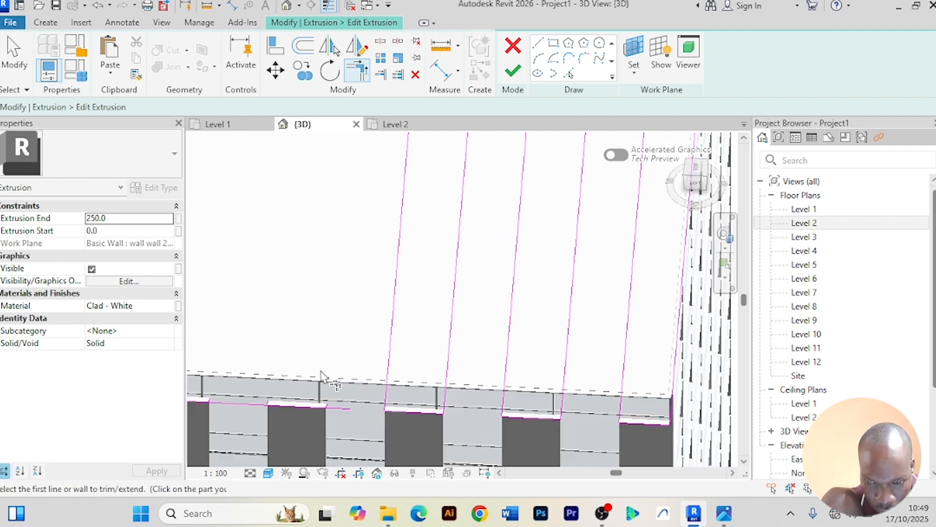
{"action": "scroll", "coordinate": [322, 377], "scroll_direction": "up", "scroll_amount": 2}
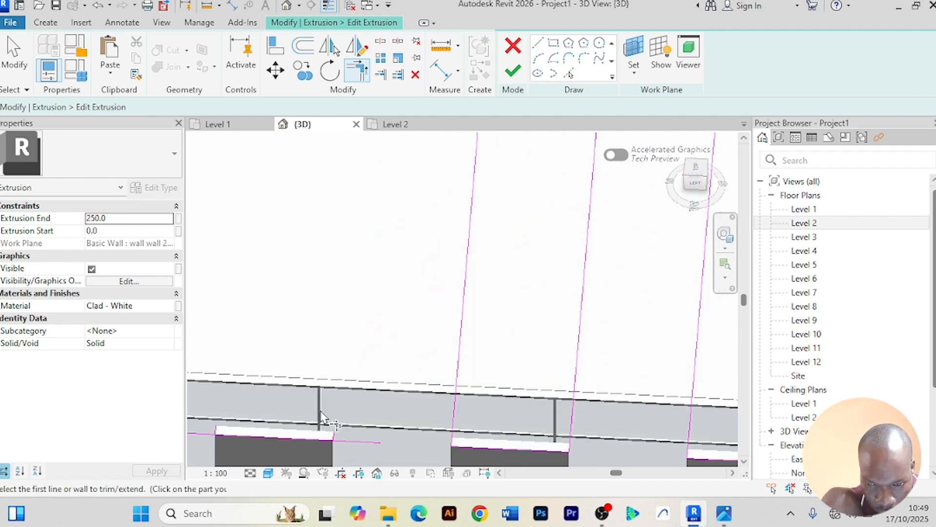
{"action": "left_click", "coordinate": [333, 436]}
{"action": "scroll", "coordinate": [325, 302], "scroll_direction": "down", "scroll_amount": 5}
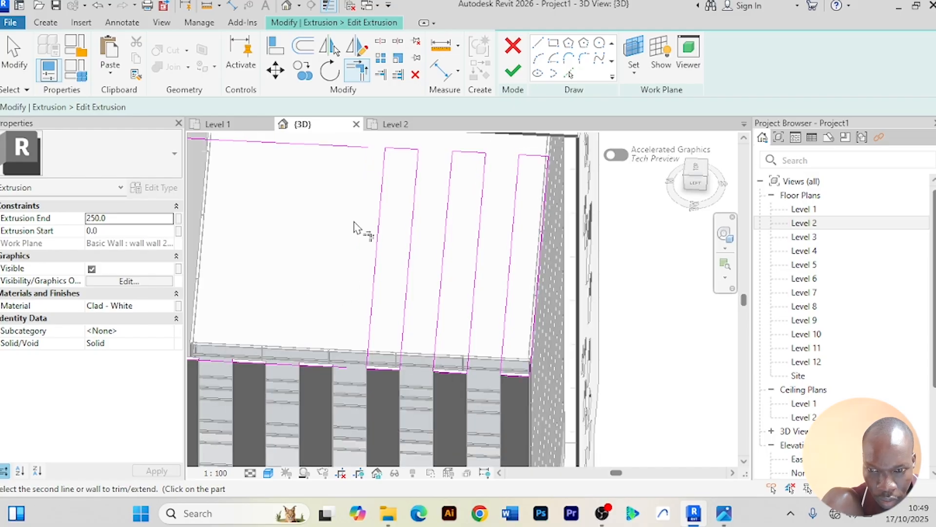
{"action": "left_click", "coordinate": [344, 155]}
Step: Close the fourth strip's outline by trimming the far and front edges to corners with its side lines
{"action": "scroll", "coordinate": [310, 383], "scroll_direction": "up", "scroll_amount": 4}
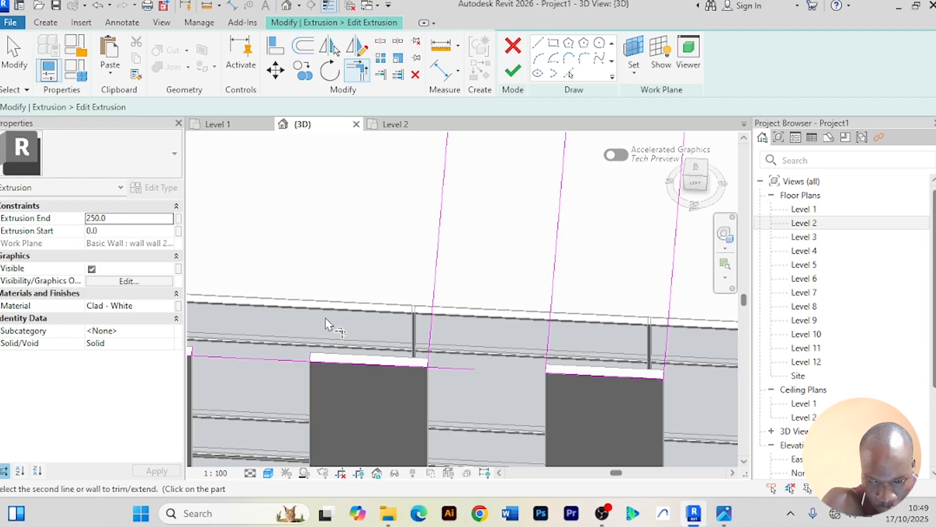
{"action": "scroll", "coordinate": [328, 302], "scroll_direction": "down", "scroll_amount": 5}
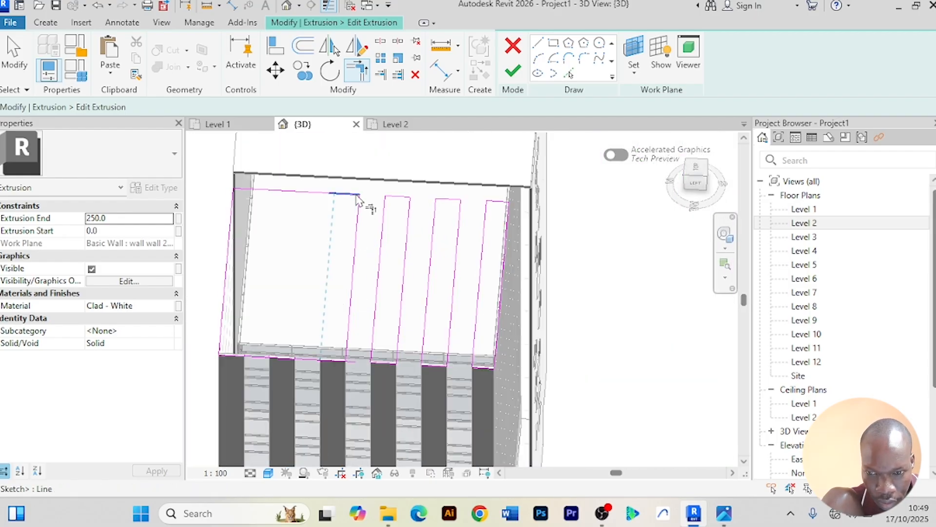
{"action": "scroll", "coordinate": [325, 344], "scroll_direction": "up", "scroll_amount": 3}
{"action": "left_click", "coordinate": [326, 345]}
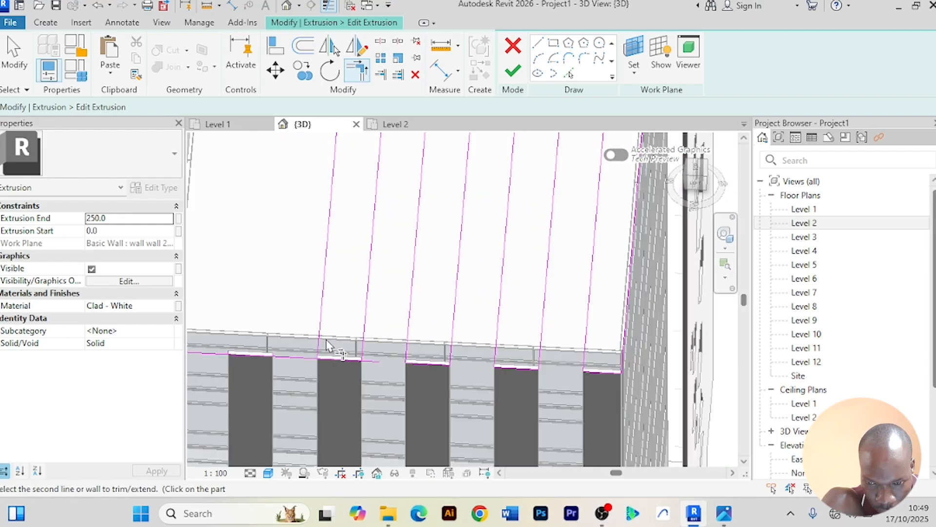
{"action": "left_click", "coordinate": [345, 370]}
{"action": "scroll", "coordinate": [255, 309], "scroll_direction": "down", "scroll_amount": 3}
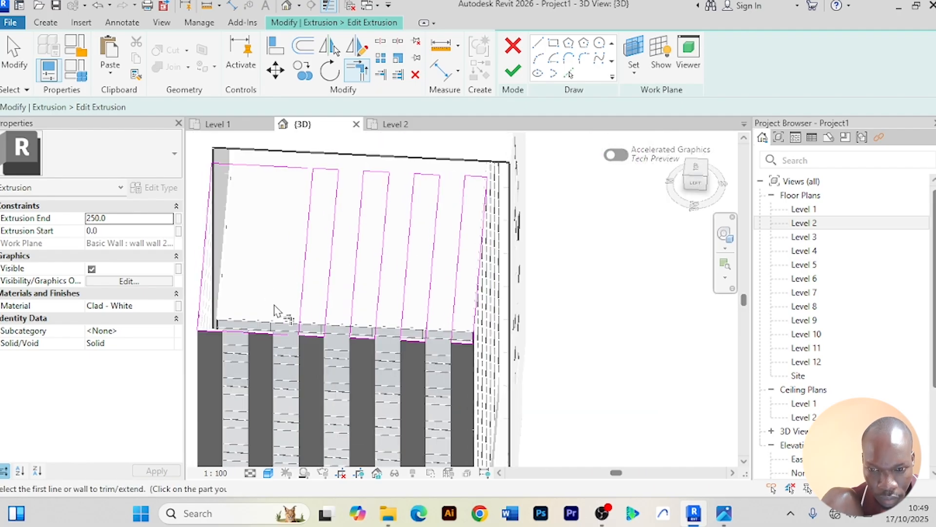
Step: Trim the far edge to a corner with the line at the right side of the fifth strip from the right
{"action": "scroll", "coordinate": [274, 310], "scroll_direction": "up", "scroll_amount": 5}
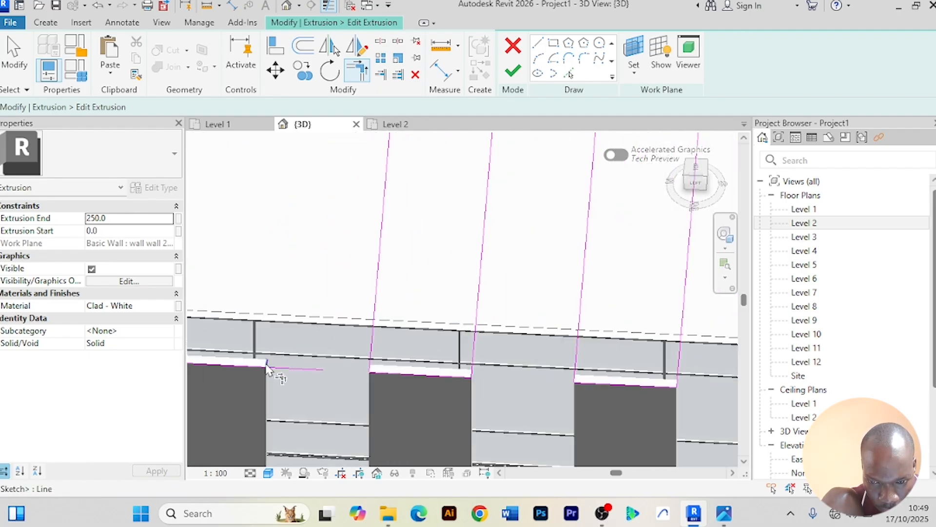
{"action": "scroll", "coordinate": [268, 267], "scroll_direction": "down", "scroll_amount": 4}
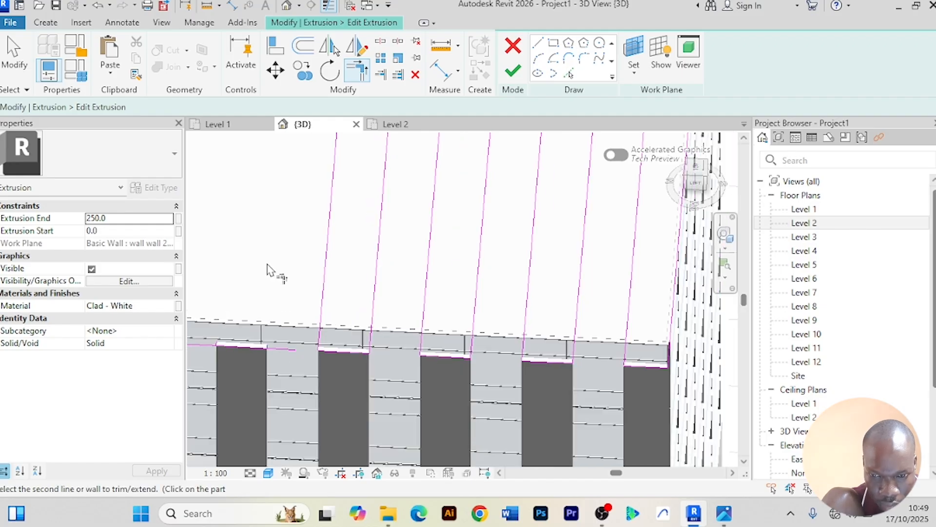
{"action": "middle_click_drag", "start_coordinate": [276, 247], "coordinate": [358, 378]}
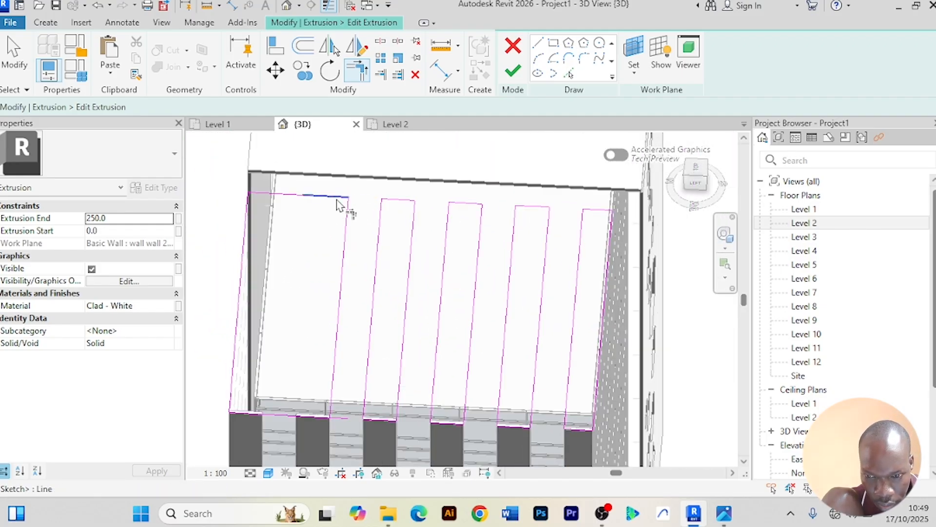
Step: Trim the far edge to a corner with the line at the left side of the fifth strip from the right
{"action": "scroll", "coordinate": [303, 368], "scroll_direction": "up", "scroll_amount": 3}
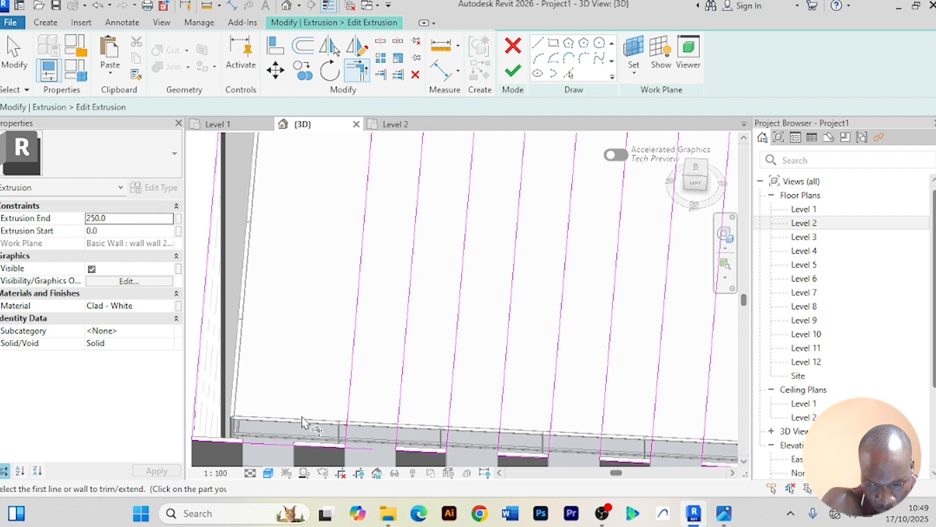
{"action": "scroll", "coordinate": [303, 423], "scroll_direction": "up", "scroll_amount": 5}
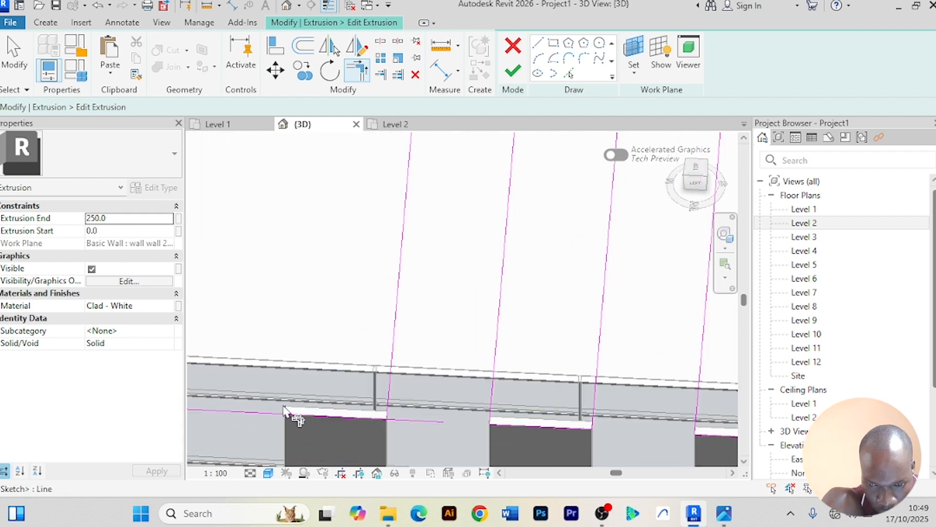
{"action": "left_click", "coordinate": [287, 408]}
{"action": "scroll", "coordinate": [310, 357], "scroll_direction": "down", "scroll_amount": 9}
{"action": "middle_click_drag", "start_coordinate": [324, 284], "coordinate": [312, 359]}
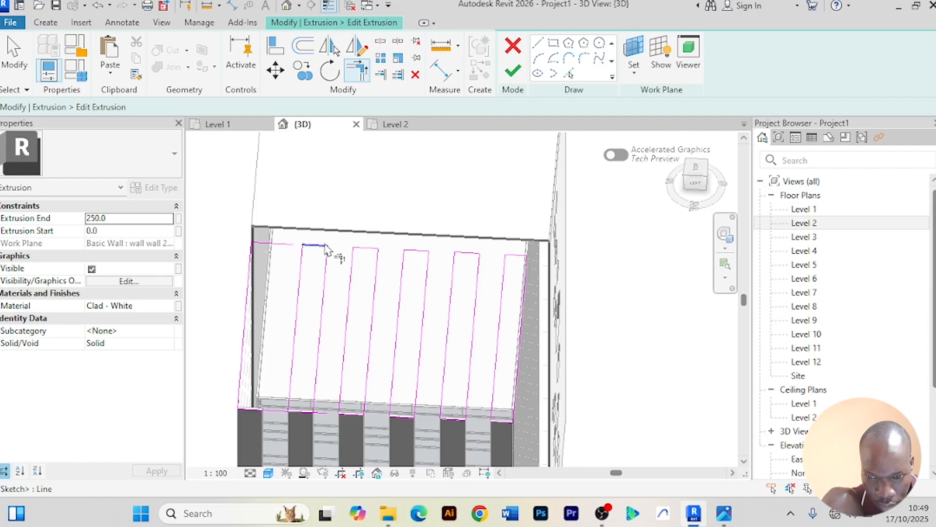
Step: Trim the front edge to corners with both side lines of the fifth strip to close its outline
{"action": "scroll", "coordinate": [321, 248], "scroll_direction": "down", "scroll_amount": 4}
{"action": "scroll", "coordinate": [297, 358], "scroll_direction": "up", "scroll_amount": 8}
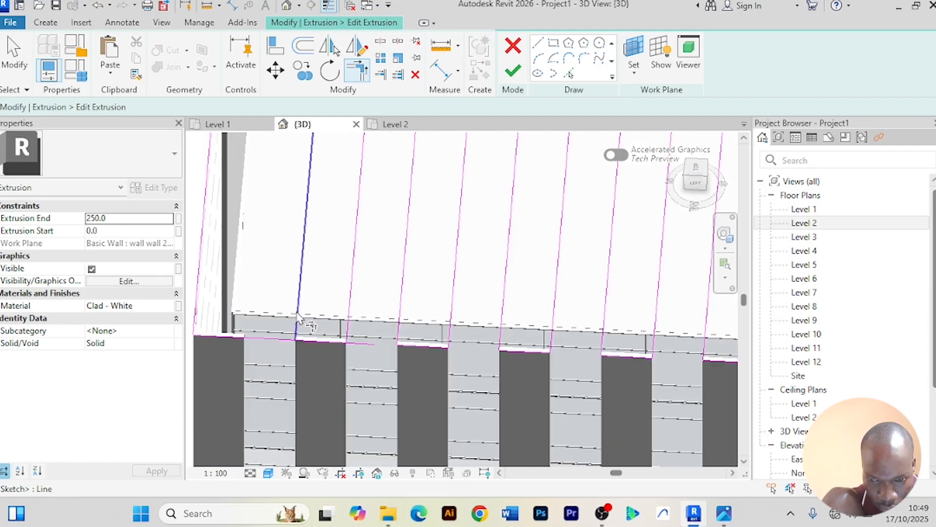
{"action": "left_click", "coordinate": [296, 313]}
{"action": "left_click", "coordinate": [326, 340]}
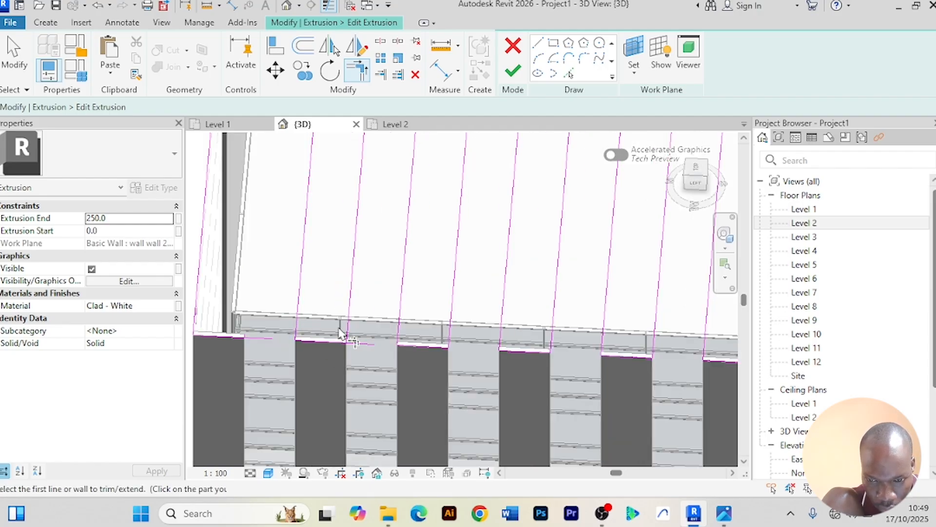
{"action": "left_click", "coordinate": [345, 331]}
{"action": "left_click", "coordinate": [335, 340]}
Step: Trim the far edge to a corner with the inner side line of the sixth, leftmost strip
{"action": "scroll", "coordinate": [251, 298], "scroll_direction": "down", "scroll_amount": 1}
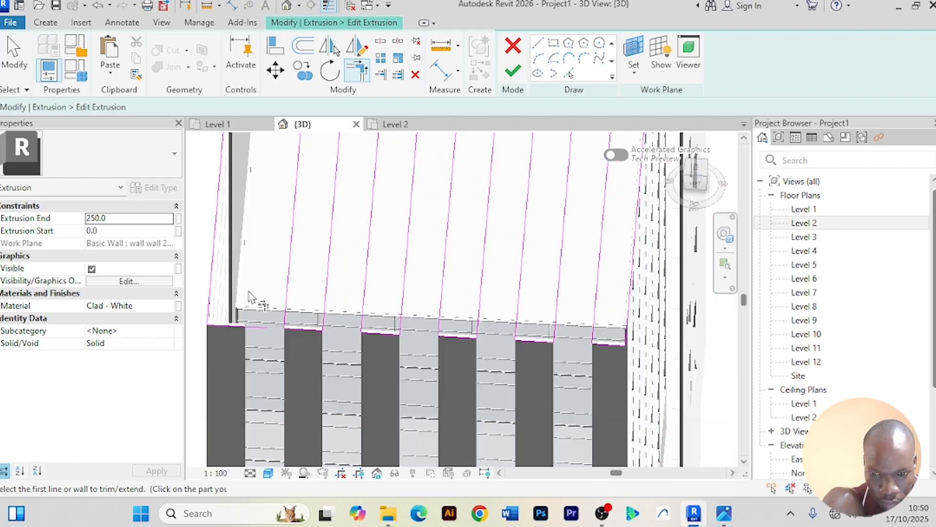
{"action": "scroll", "coordinate": [251, 309], "scroll_direction": "up", "scroll_amount": 5}
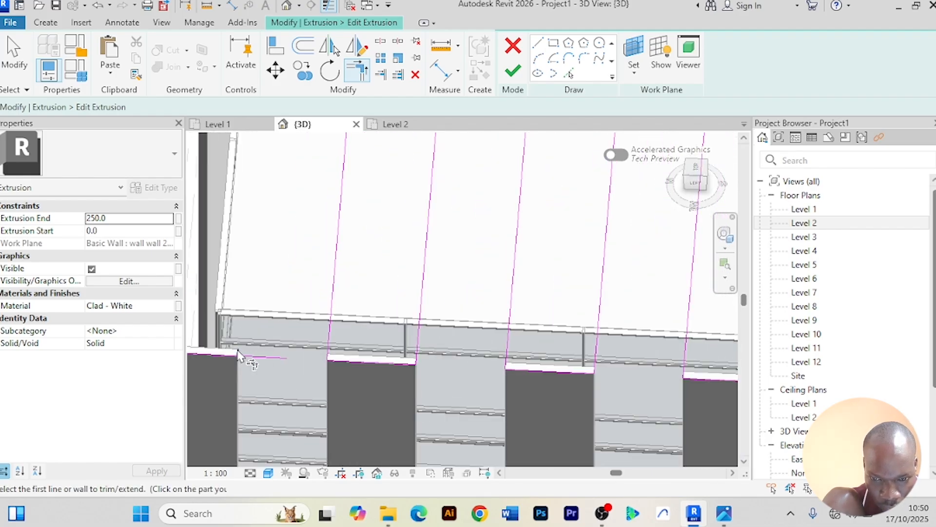
{"action": "left_click", "coordinate": [250, 359]}
{"action": "scroll", "coordinate": [247, 324], "scroll_direction": "down", "scroll_amount": 4}
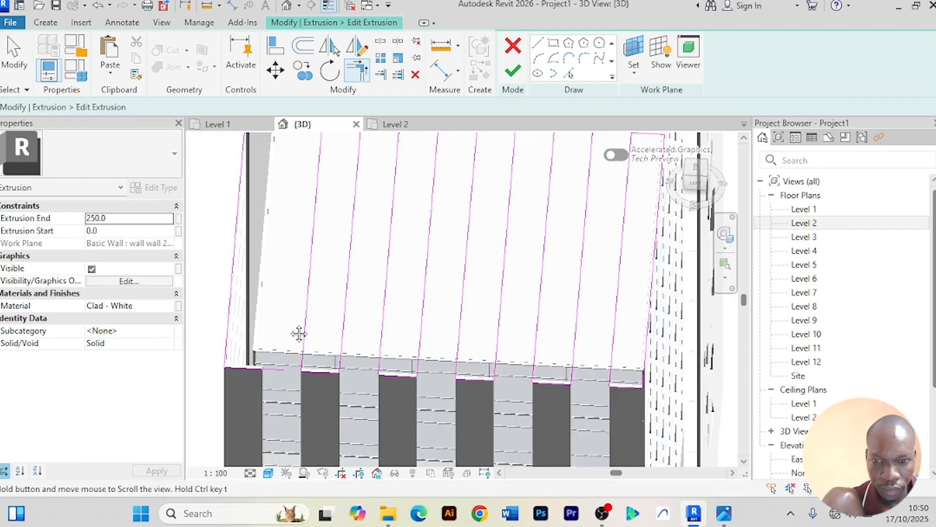
{"action": "middle_click_drag", "start_coordinate": [298, 334], "coordinate": [305, 345]}
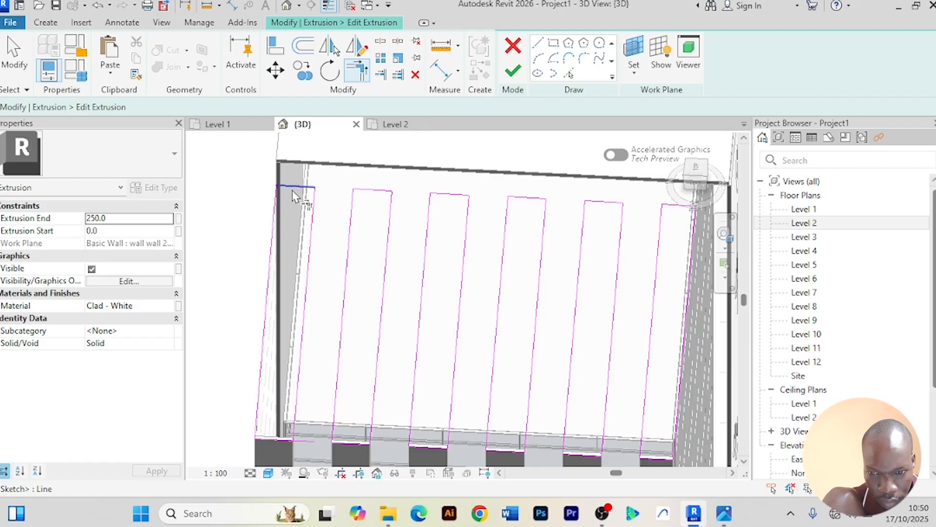
Step: Trim the front edge to a corner with the inner side line of the leftmost strip to close its outline
{"action": "left_click", "coordinate": [307, 396]}
{"action": "middle_click_drag", "start_coordinate": [324, 403], "coordinate": [324, 356]}
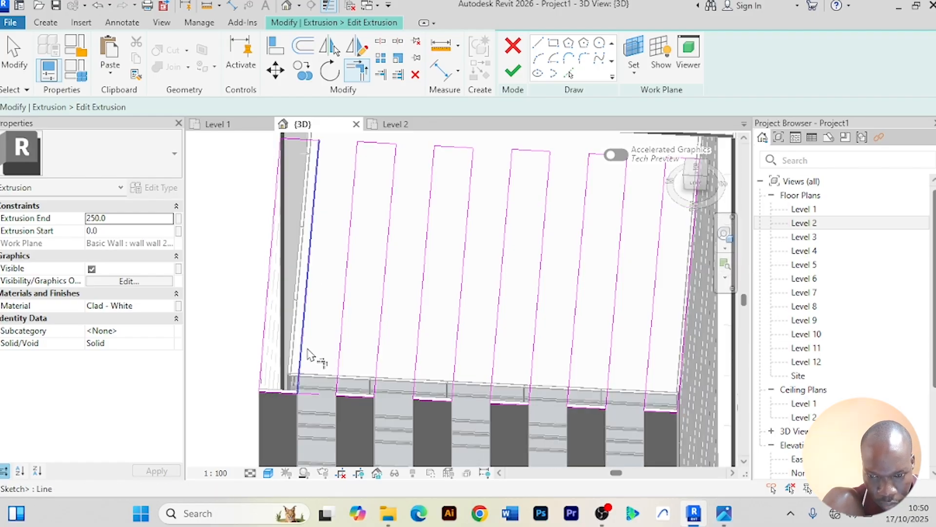
{"action": "left_click", "coordinate": [308, 354]}
{"action": "left_click", "coordinate": [286, 396]}
{"action": "scroll", "coordinate": [287, 396], "scroll_direction": "down", "scroll_amount": 4}
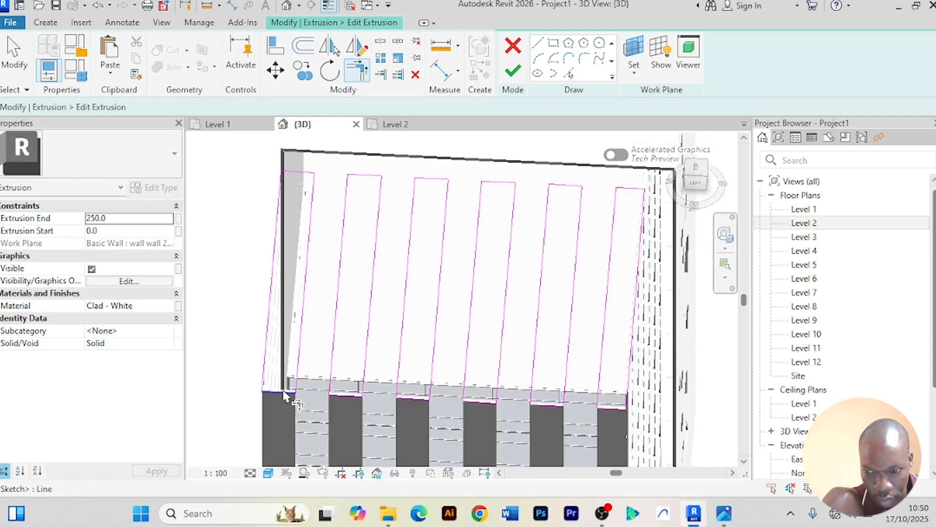
Step: Finish the roof extrusion's sketch and complete the in-place model
{"action": "left_click", "coordinate": [513, 72]}
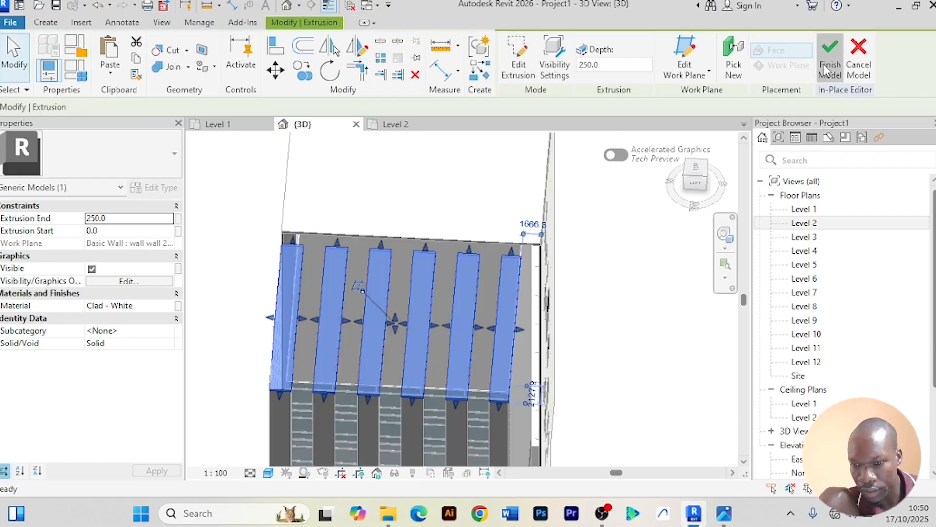
{"action": "left_click", "coordinate": [826, 70]}
{"action": "middle_click_drag", "start_coordinate": [624, 336], "coordinate": [349, 215]}
{"action": "scroll", "coordinate": [349, 215], "scroll_direction": "down", "scroll_amount": 4}
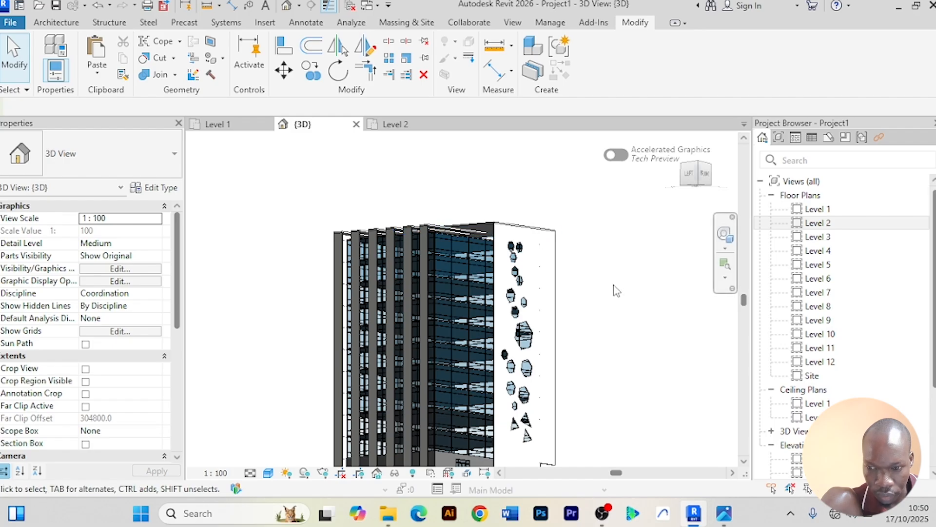
Step: Compare the tower with the reference rendering in the image viewer and examine its facades from several sides
{"action": "middle_click_drag", "start_coordinate": [616, 290], "coordinate": [534, 284], "text": "shift"}
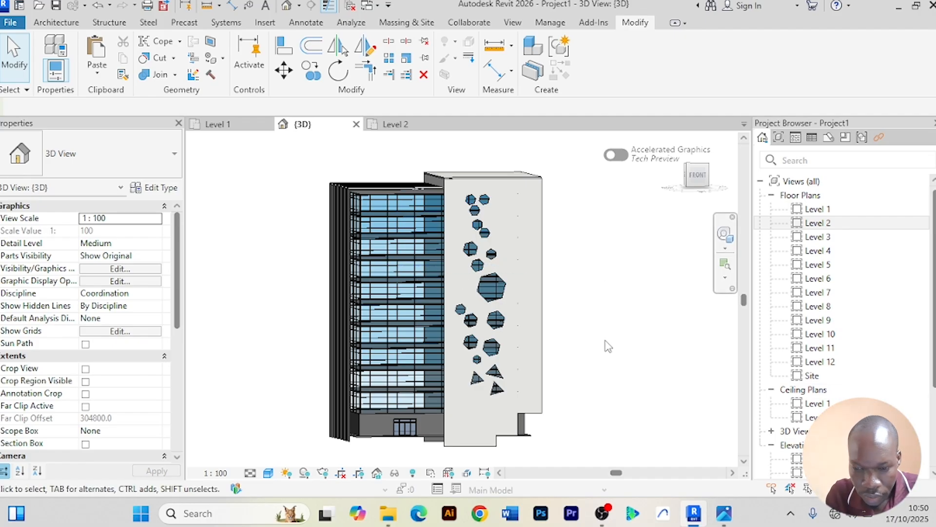
{"action": "key", "text": "alt+Tab"}
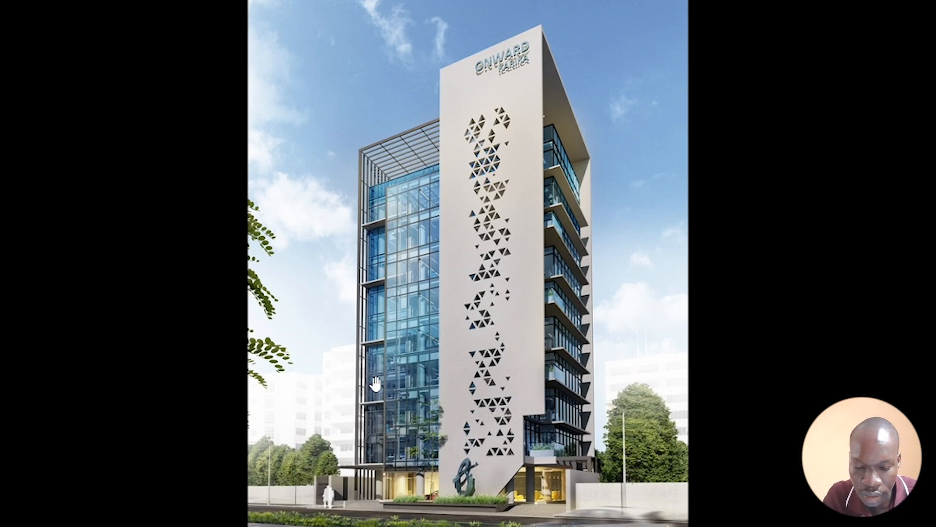
{"action": "key", "text": "alt+Tab"}
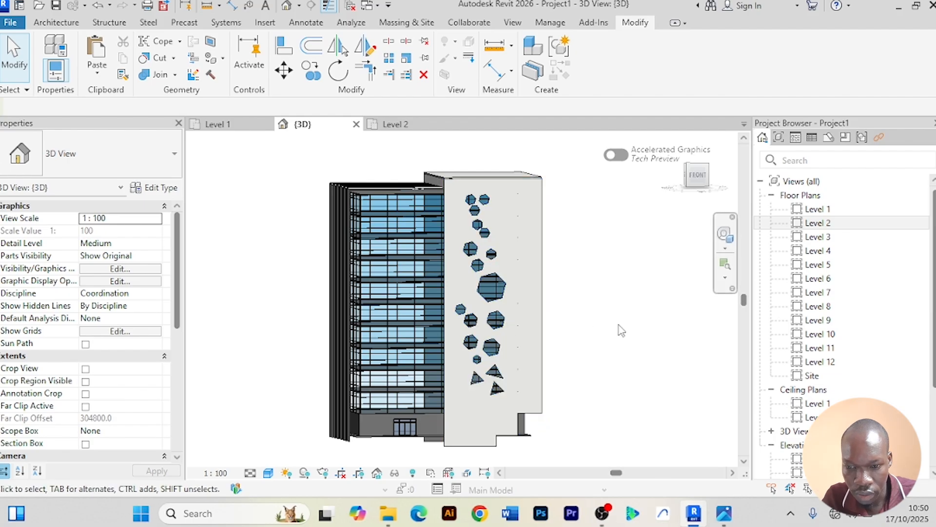
{"action": "middle_click_drag", "start_coordinate": [621, 330], "coordinate": [389, 411], "text": "shift"}
{"action": "middle_click_drag", "start_coordinate": [522, 388], "coordinate": [602, 330], "text": "shift"}
{"action": "middle_click_drag", "start_coordinate": [281, 392], "coordinate": [273, 419], "text": "shift"}
{"action": "middle_click_drag", "start_coordinate": [587, 362], "coordinate": [484, 262], "text": "shift"}
{"action": "scroll", "coordinate": [485, 262], "scroll_direction": "up", "scroll_amount": 2}
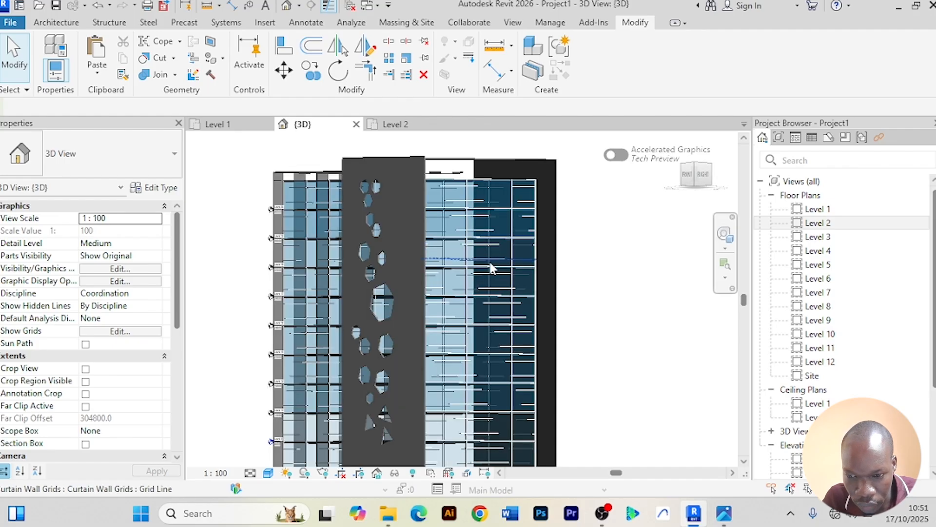
{"action": "scroll", "coordinate": [511, 234], "scroll_direction": "up", "scroll_amount": 3}
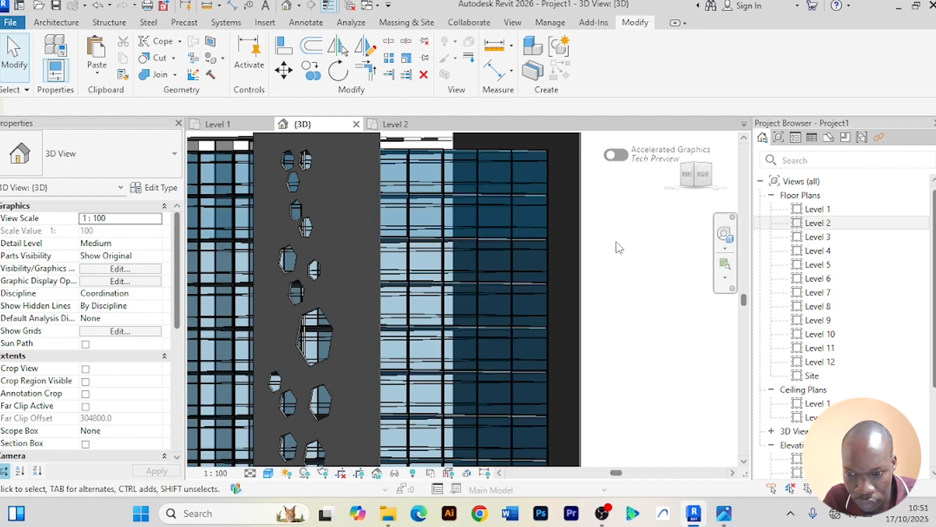
{"action": "scroll", "coordinate": [630, 253], "scroll_direction": "down", "scroll_amount": 4}
{"action": "middle_click_drag", "start_coordinate": [630, 253], "coordinate": [595, 188], "text": "shift"}
{"action": "scroll", "coordinate": [588, 261], "scroll_direction": "down", "scroll_amount": 2}
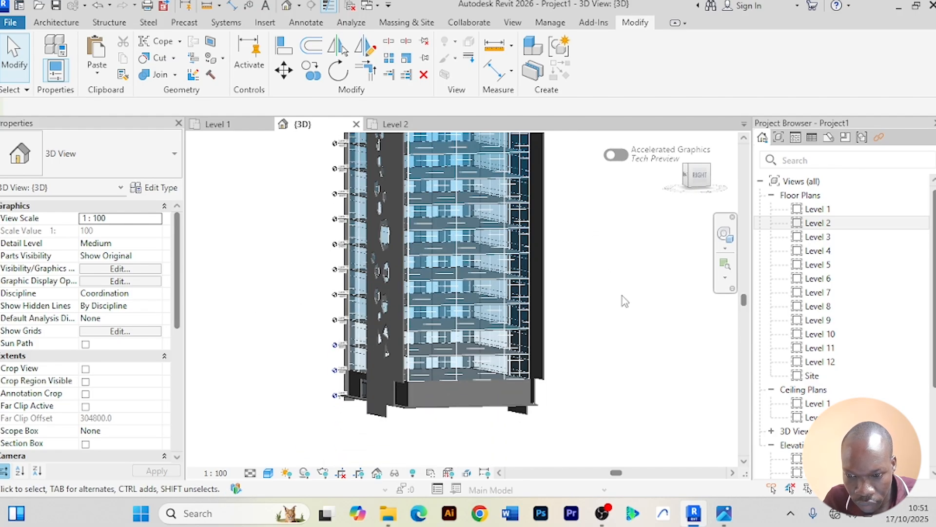
{"action": "scroll", "coordinate": [590, 381], "scroll_direction": "up", "scroll_amount": 2}
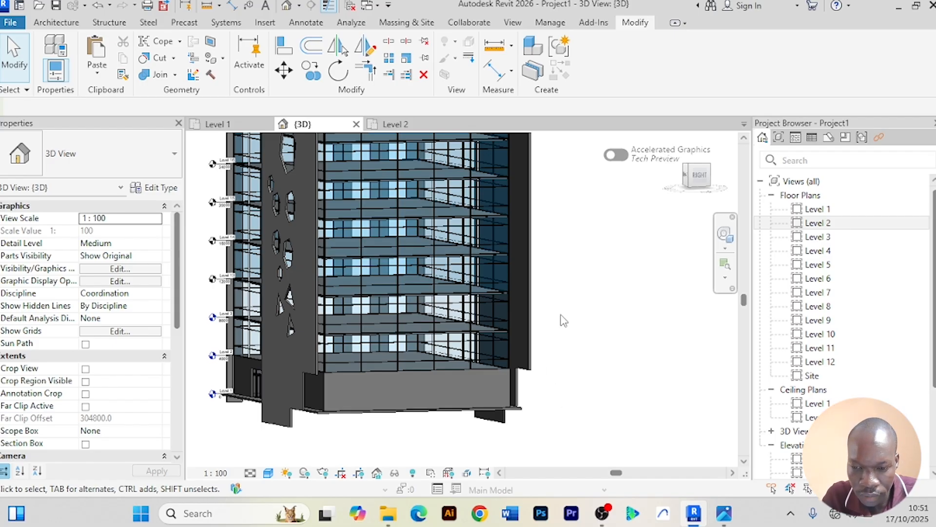
{"action": "middle_click_drag", "start_coordinate": [582, 323], "coordinate": [574, 323], "text": "shift"}
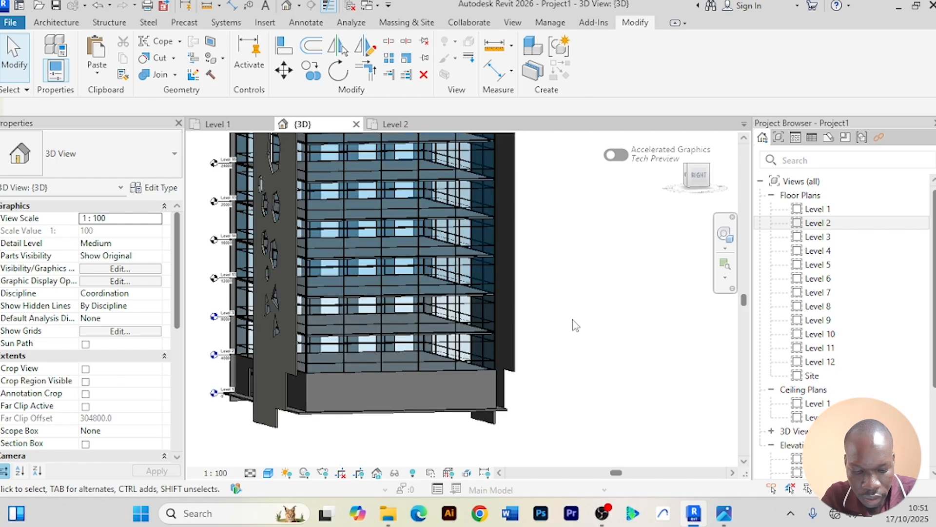
Step: Check the reference rendering again and examine the floor slabs and curtain wall on the tower's right side
{"action": "key", "text": "alt+Tab"}
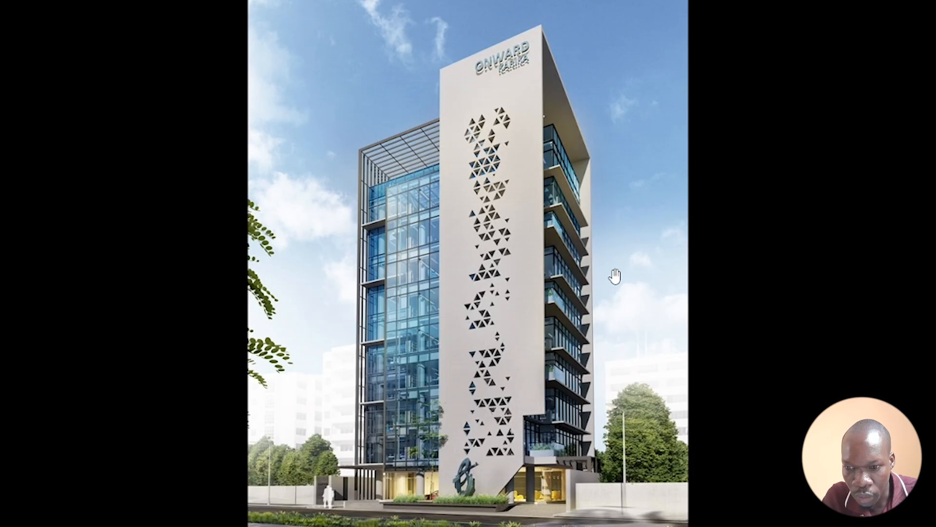
{"action": "key", "text": "alt+Tab"}
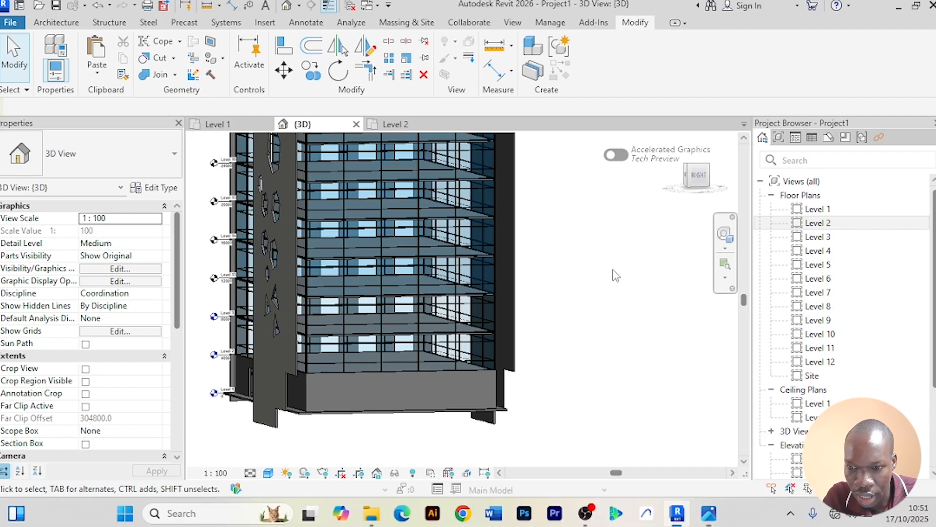
{"action": "mouse_move", "coordinate": [601, 345]}
{"action": "middle_mouse_down", "text": "shift"}
{"action": "mouse_move", "coordinate": [564, 351]}
{"action": "mouse_move", "coordinate": [600, 335]}
{"action": "mouse_move", "coordinate": [570, 334]}
{"action": "mouse_move", "coordinate": [600, 350]}
{"action": "middle_mouse_up", "text": "shift"}
{"action": "scroll", "coordinate": [213, 354], "scroll_direction": "up", "scroll_amount": 6}
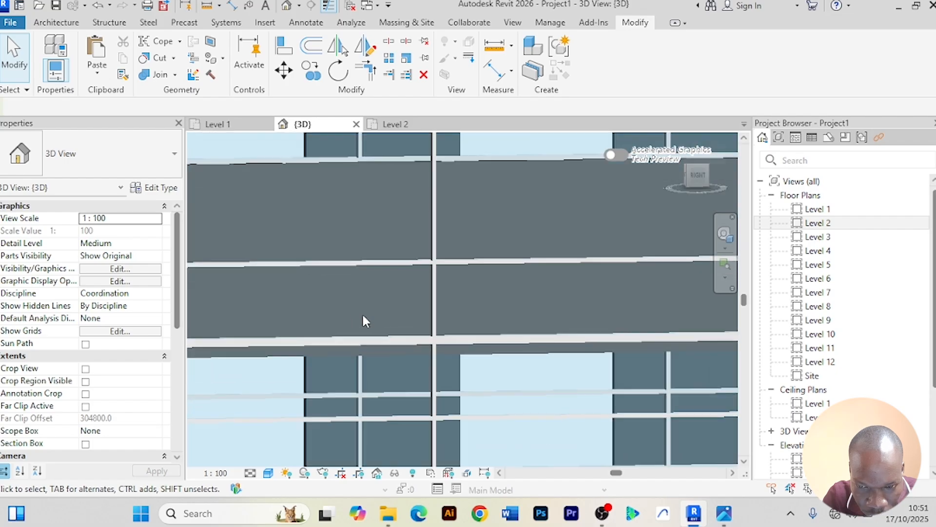
{"action": "scroll", "coordinate": [363, 314], "scroll_direction": "down", "scroll_amount": 1}
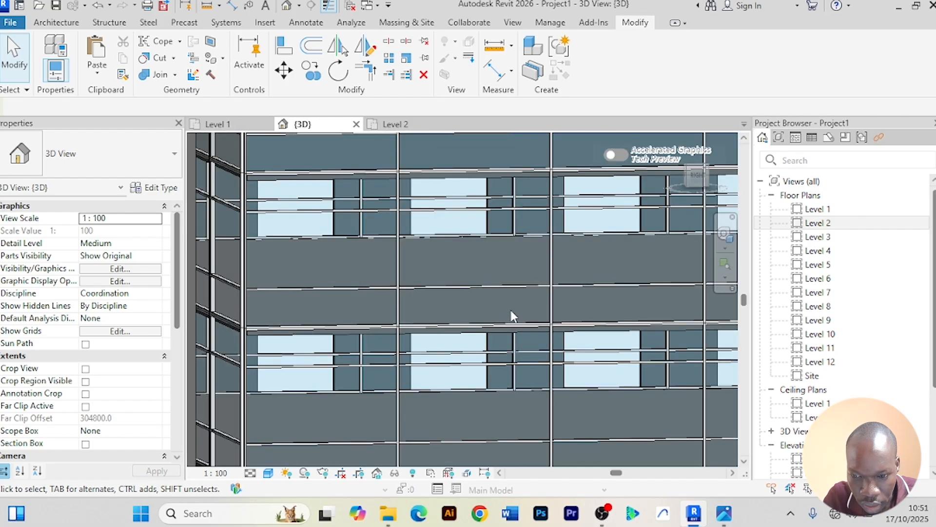
{"action": "scroll", "coordinate": [510, 315], "scroll_direction": "down", "scroll_amount": 2}
{"action": "middle_click_drag", "start_coordinate": [510, 314], "coordinate": [398, 287]}
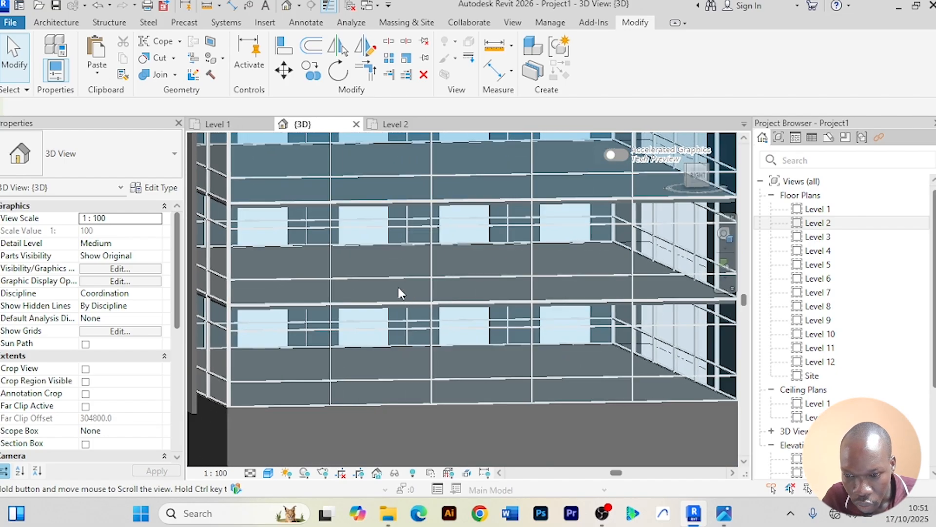
{"action": "scroll", "coordinate": [398, 286], "scroll_direction": "down", "scroll_amount": 3}
{"action": "scroll", "coordinate": [399, 286], "scroll_direction": "up", "scroll_amount": 3}
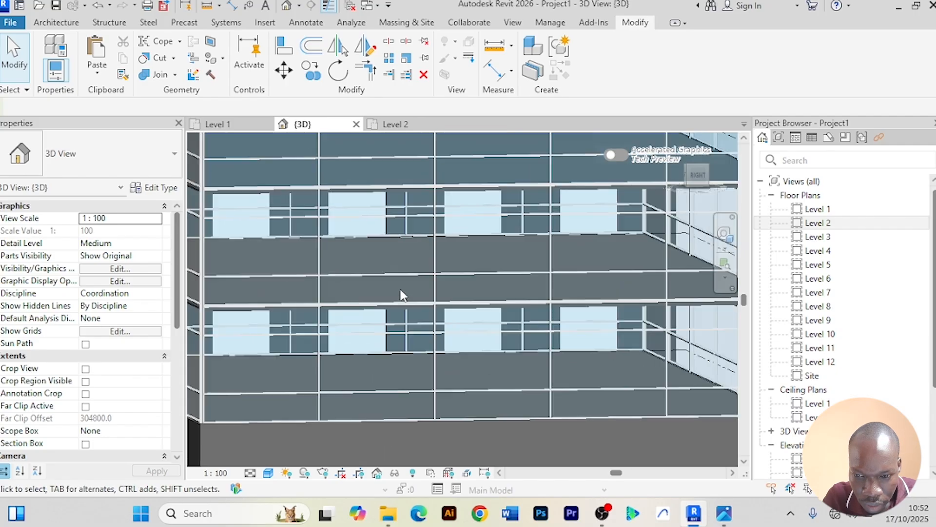
{"action": "scroll", "coordinate": [399, 287], "scroll_direction": "down", "scroll_amount": 3}
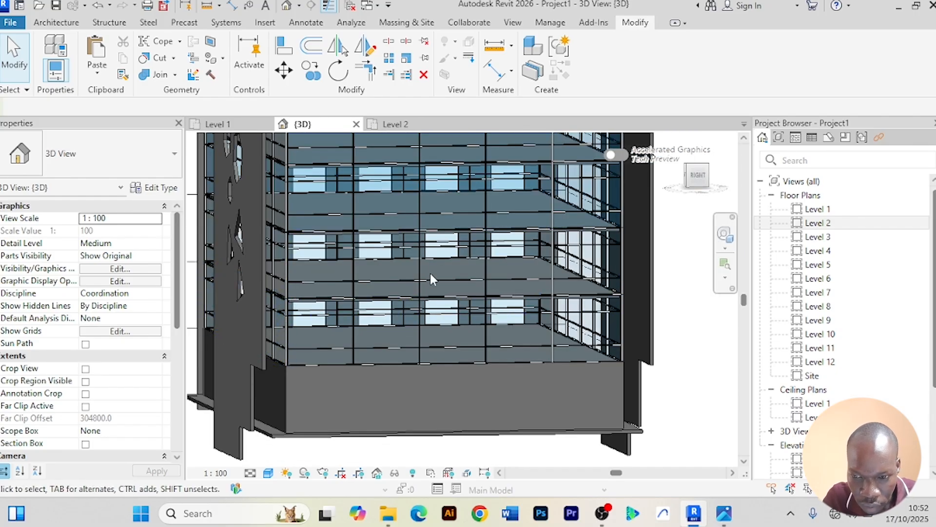
{"action": "scroll", "coordinate": [679, 341], "scroll_direction": "down", "scroll_amount": 2}
{"action": "middle_click_drag", "start_coordinate": [671, 339], "coordinate": [580, 323]}
{"action": "scroll", "coordinate": [633, 323], "scroll_direction": "down", "scroll_amount": 2}
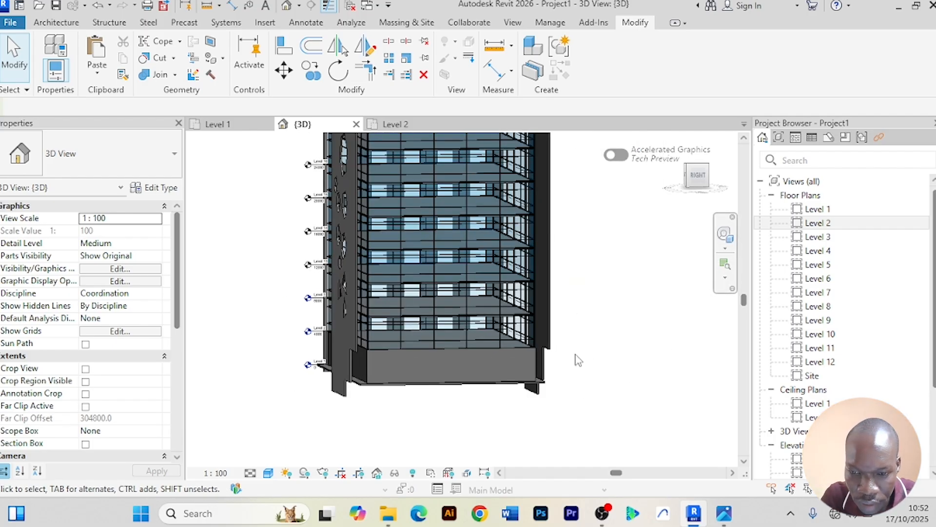
{"action": "scroll", "coordinate": [577, 360], "scroll_direction": "up", "scroll_amount": 1}
{"action": "middle_click_drag", "start_coordinate": [577, 359], "coordinate": [593, 356], "text": "shift"}
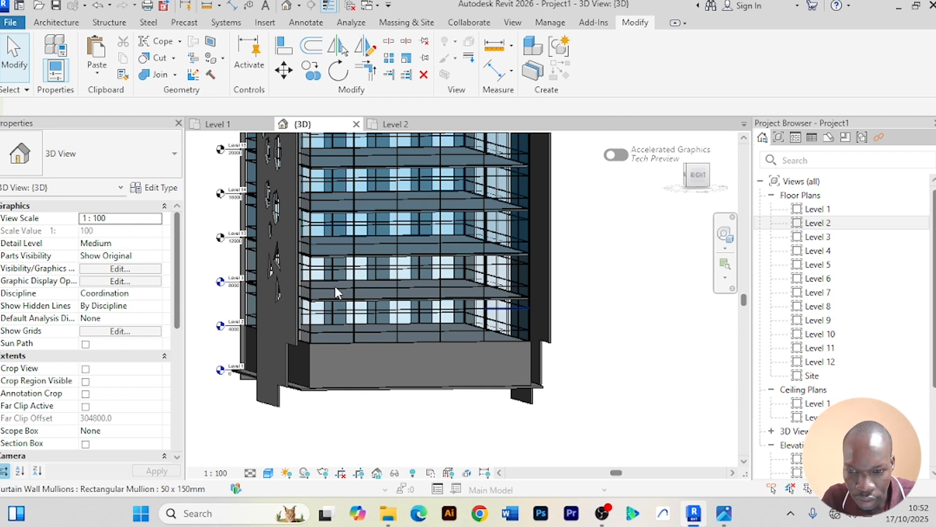
{"action": "middle_click_drag", "start_coordinate": [589, 326], "coordinate": [639, 317], "text": "shift"}
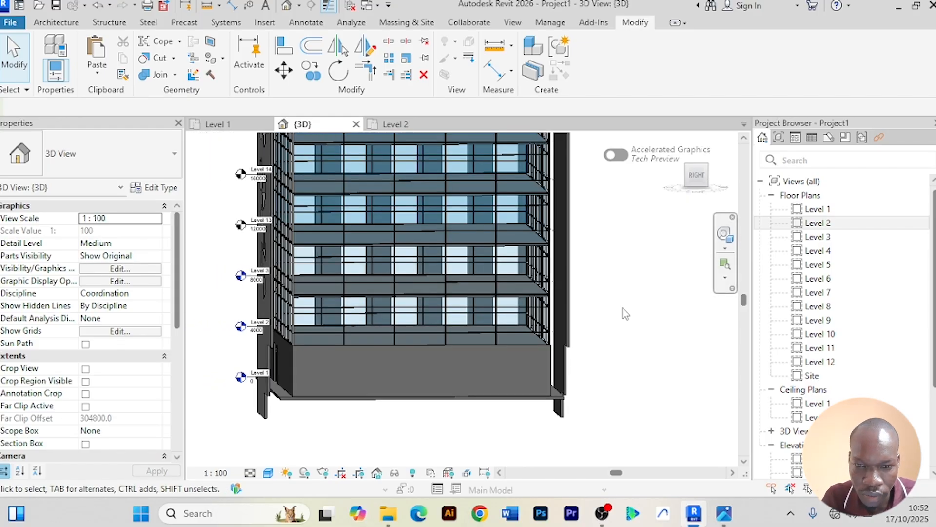
Step: Start an in-place model component in the Generic Models category and accept the suggested name
{"action": "left_click", "coordinate": [42, 24]}
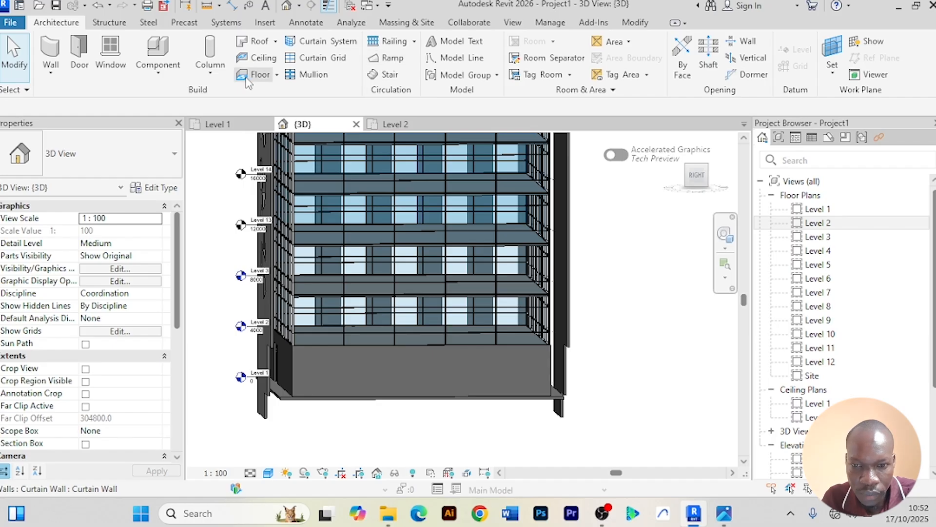
{"action": "left_click", "coordinate": [158, 71]}
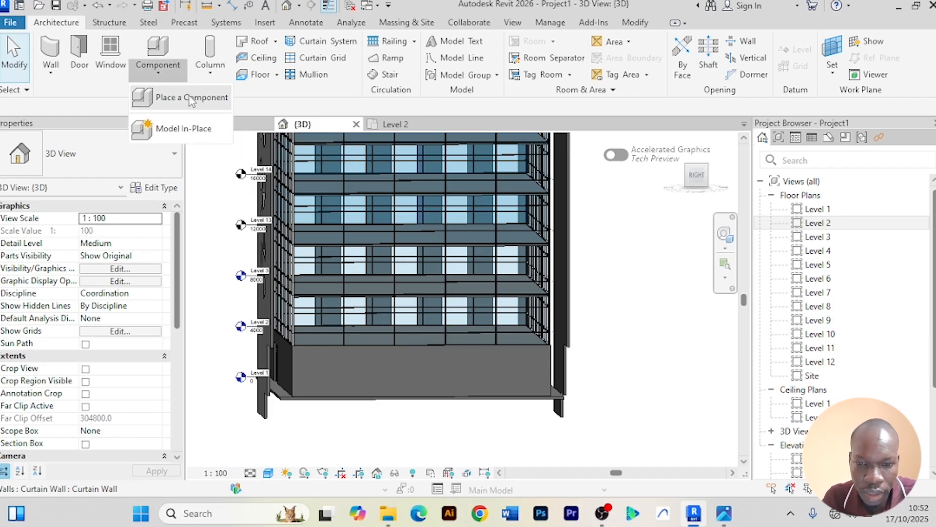
{"action": "left_click", "coordinate": [195, 129]}
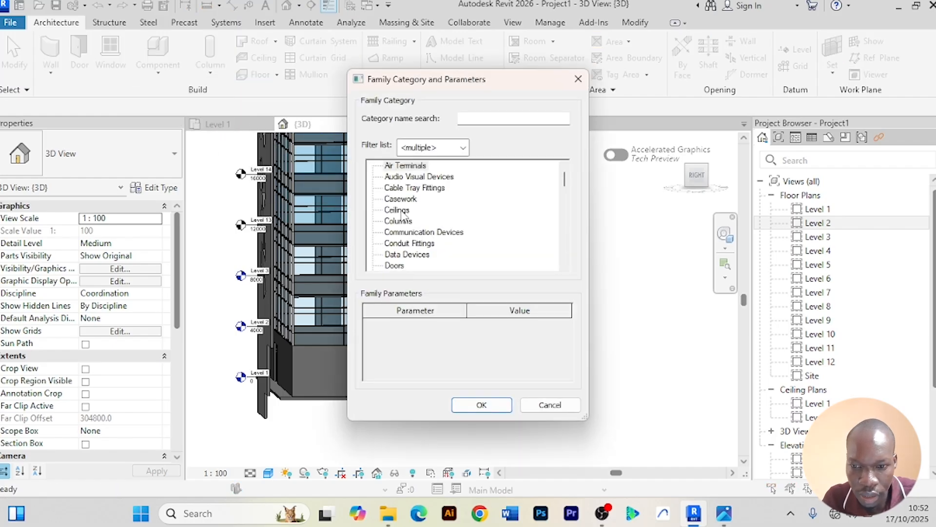
{"action": "key", "text": "g"}
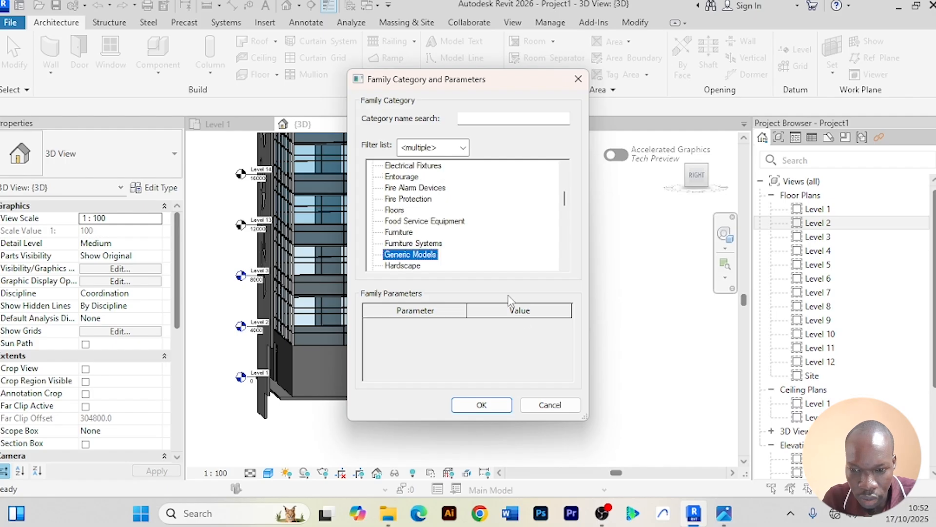
{"action": "left_click", "coordinate": [479, 406]}
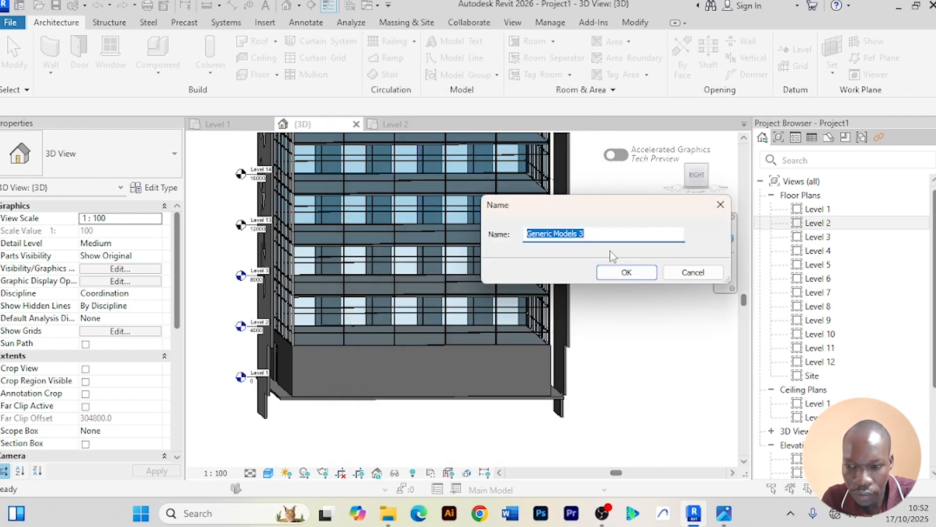
{"action": "left_click", "coordinate": [619, 273]}
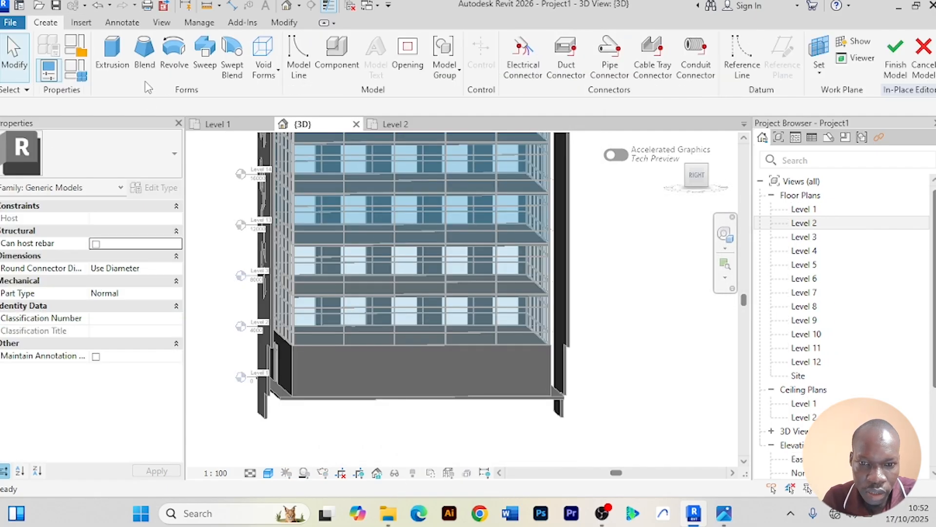
Step: Start a sweep and pick the upper edge of one horizontal mullion segment on the right-side curtain wall as its path
{"action": "left_click", "coordinate": [205, 71]}
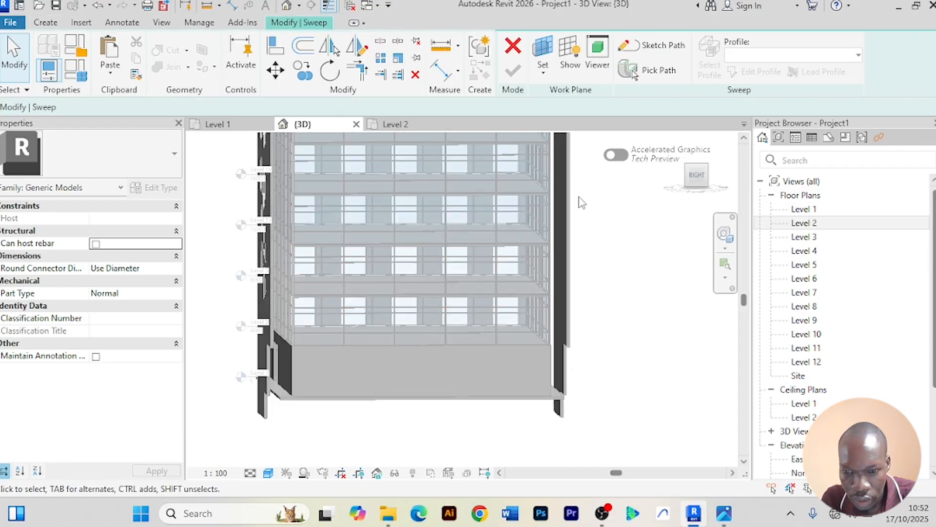
{"action": "left_click", "coordinate": [645, 71]}
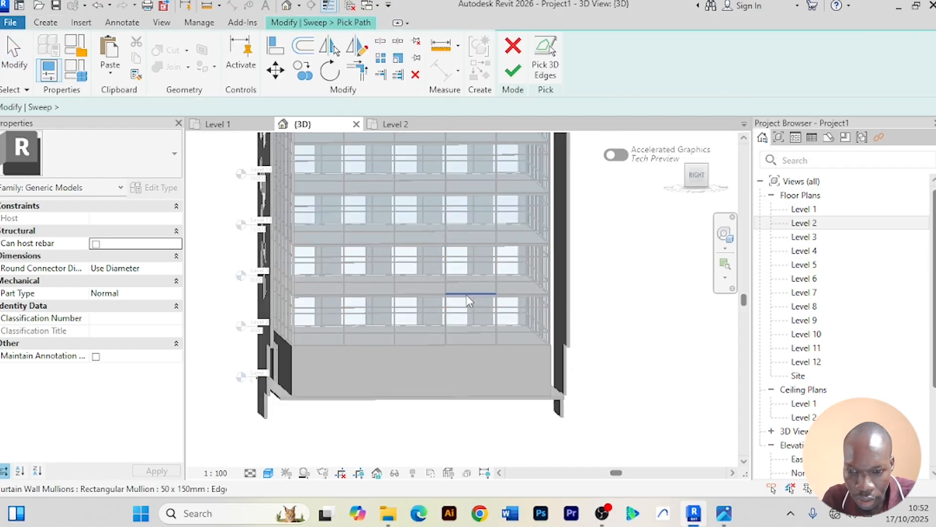
{"action": "scroll", "coordinate": [377, 339], "scroll_direction": "up", "scroll_amount": 6}
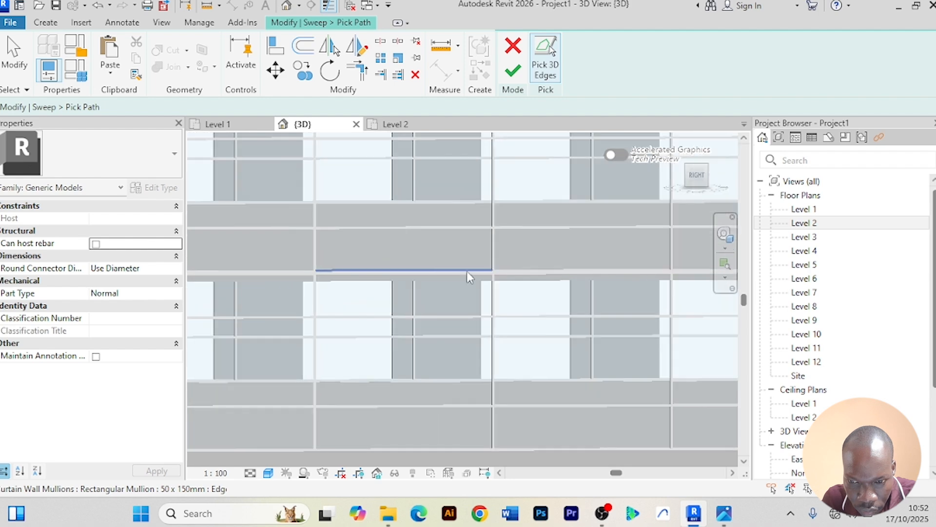
{"action": "scroll", "coordinate": [531, 271], "scroll_direction": "up", "scroll_amount": 4}
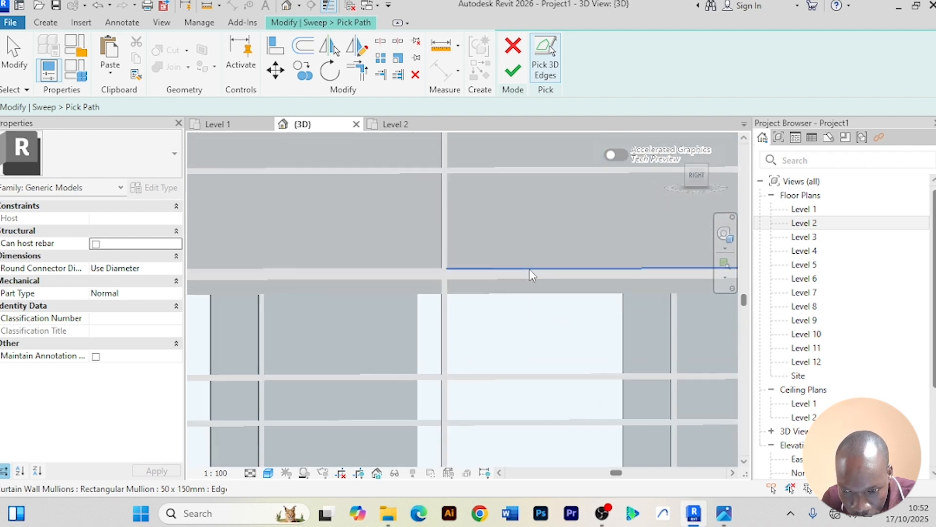
{"action": "scroll", "coordinate": [529, 269], "scroll_direction": "up", "scroll_amount": 1}
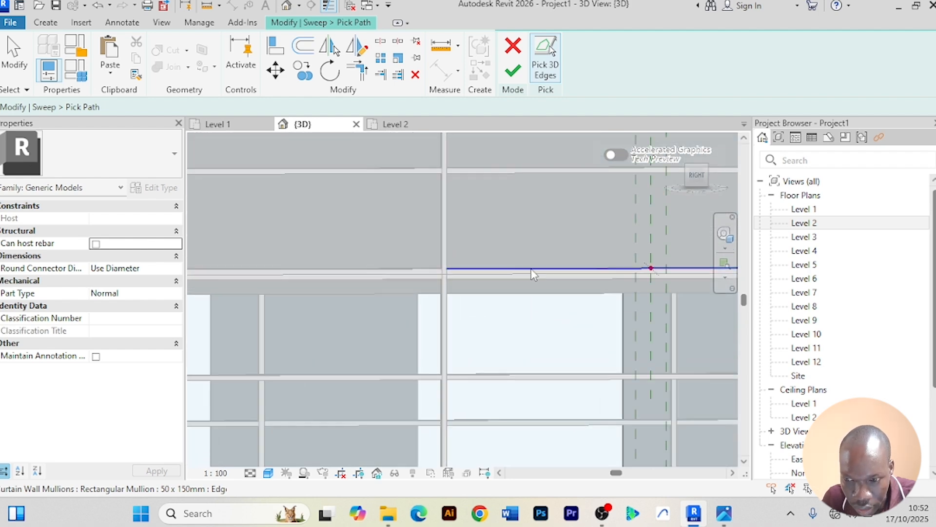
{"action": "scroll", "coordinate": [534, 275], "scroll_direction": "down", "scroll_amount": 5}
{"action": "middle_click_drag", "start_coordinate": [612, 259], "coordinate": [523, 265]}
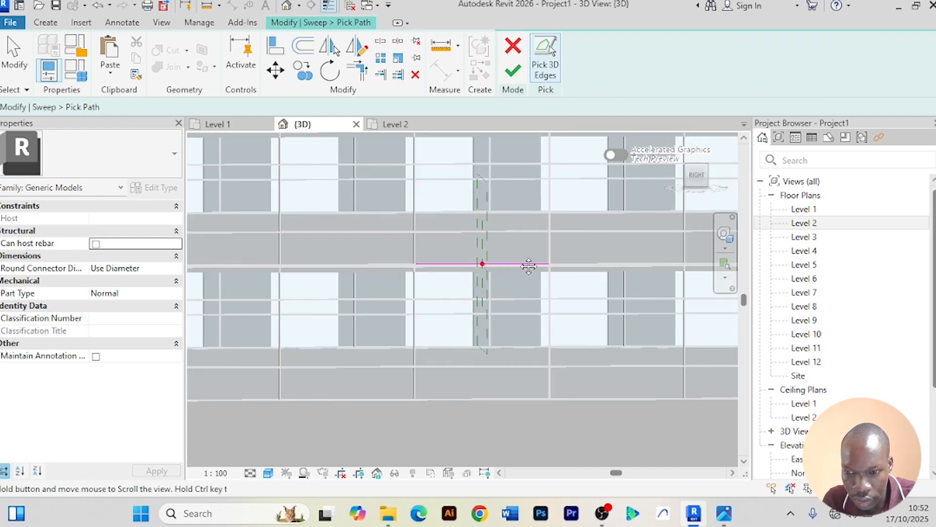
{"action": "left_click", "coordinate": [520, 78]}
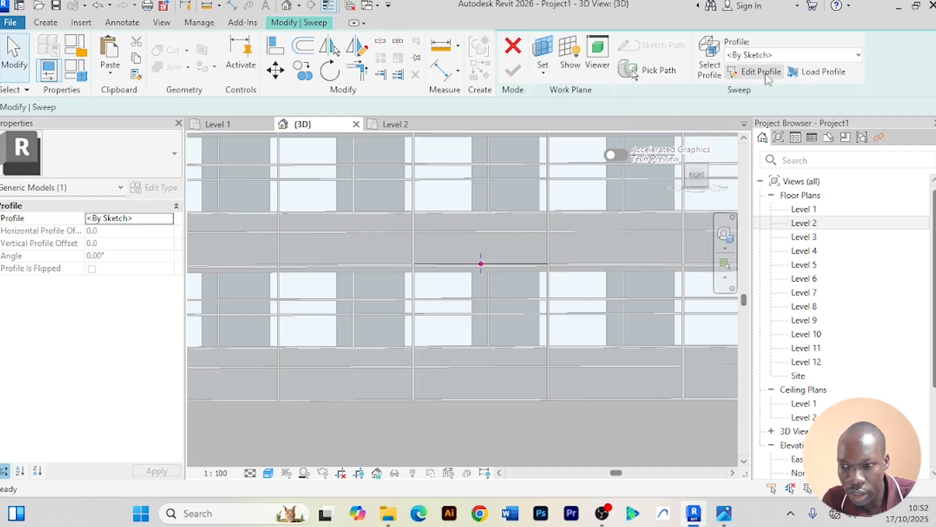
Step: Sketch a rectangular sweep profile, 2400 by 800, from the vertical reference plane outward, viewing the tower from the back
{"action": "left_click", "coordinate": [766, 74]}
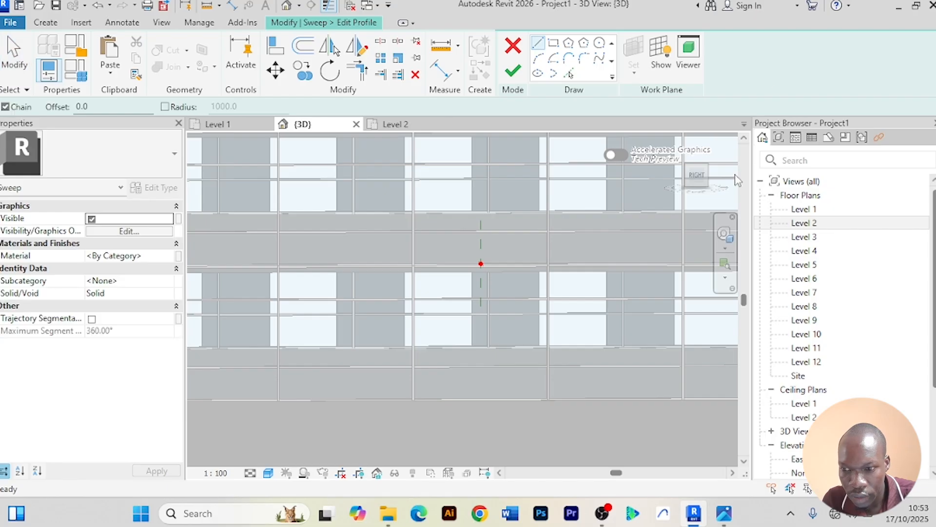
{"action": "left_click", "coordinate": [696, 177]}
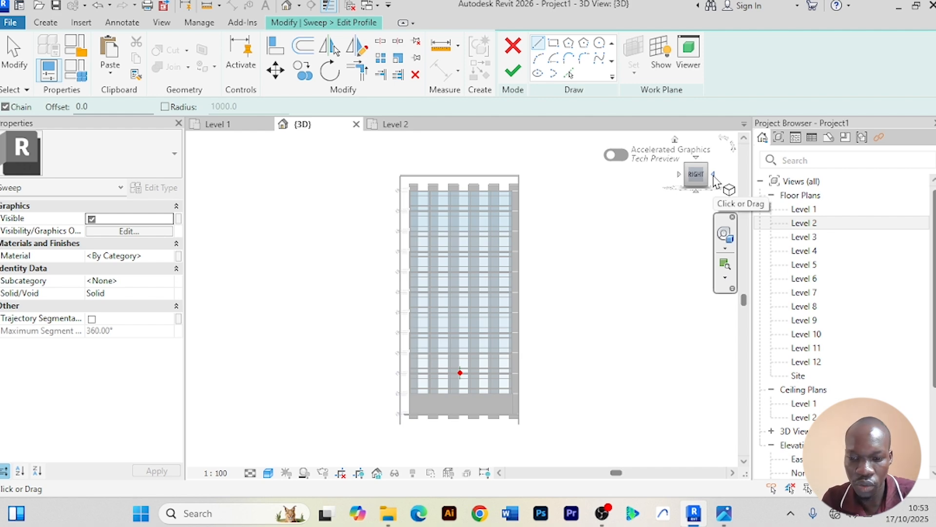
{"action": "left_click", "coordinate": [714, 175]}
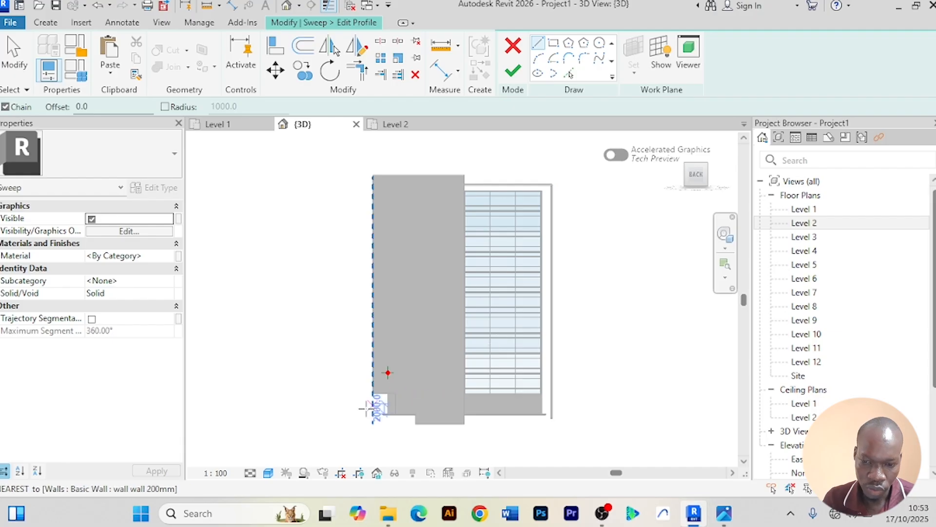
{"action": "scroll", "coordinate": [372, 403], "scroll_direction": "up", "scroll_amount": 5}
{"action": "scroll", "coordinate": [429, 301], "scroll_direction": "up", "scroll_amount": 2}
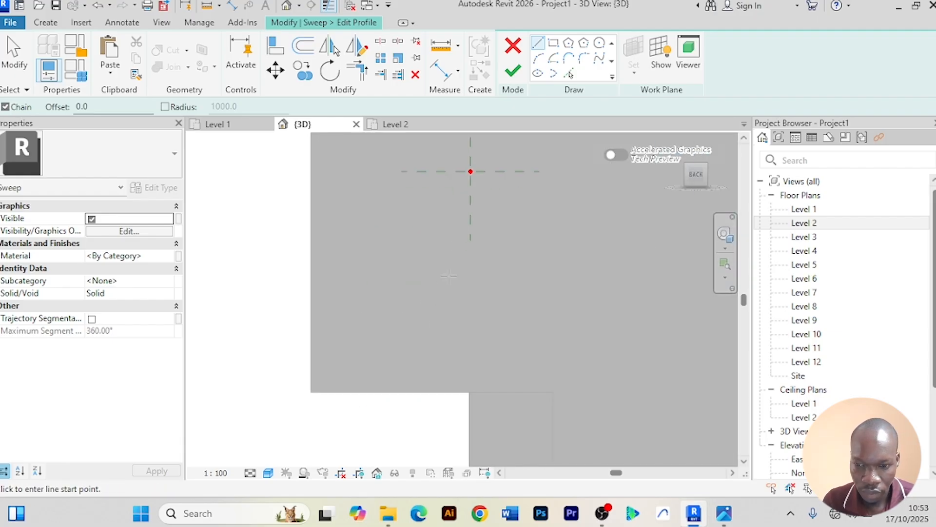
{"action": "middle_click_drag", "start_coordinate": [456, 295], "coordinate": [448, 384]}
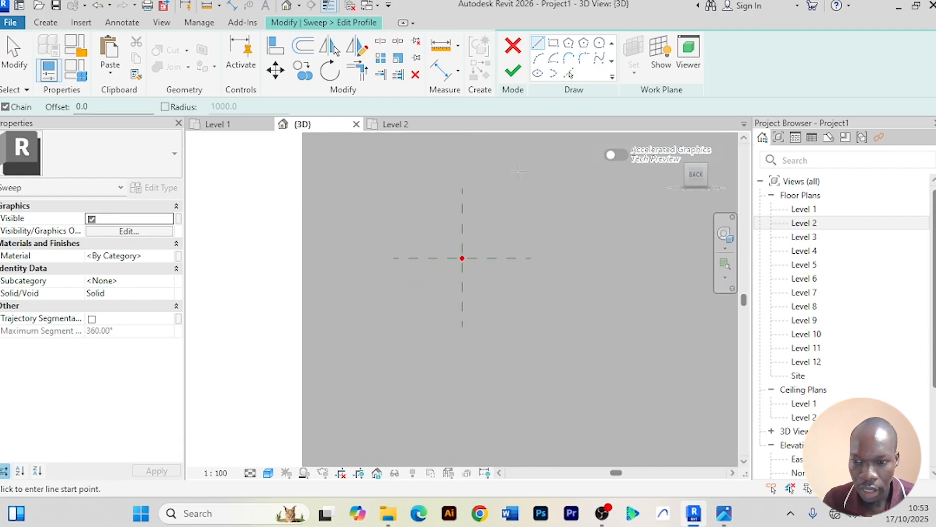
{"action": "left_click", "coordinate": [554, 44]}
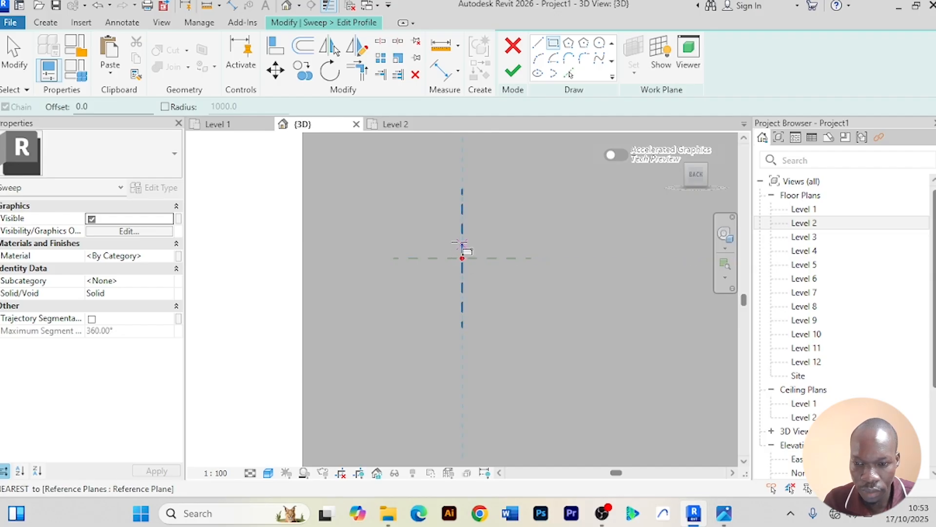
{"action": "left_click", "coordinate": [458, 239]}
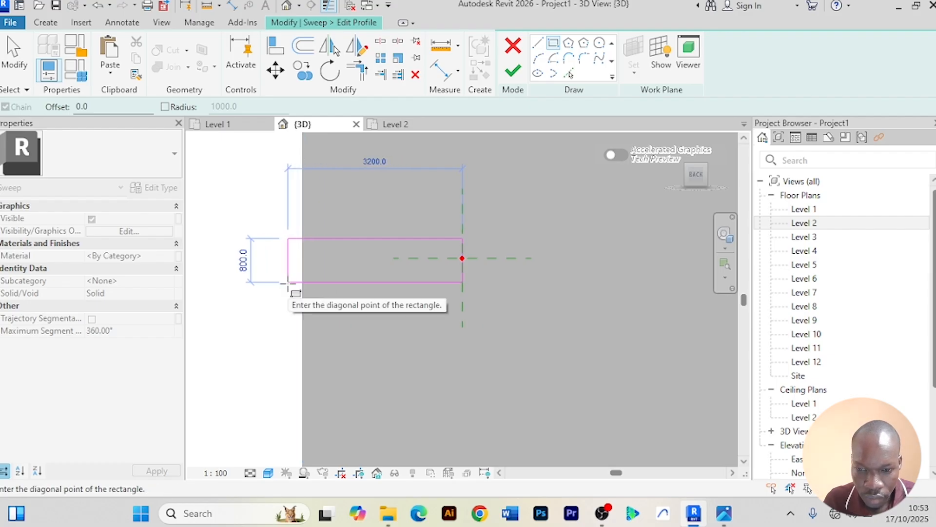
{"action": "left_click", "coordinate": [331, 282]}
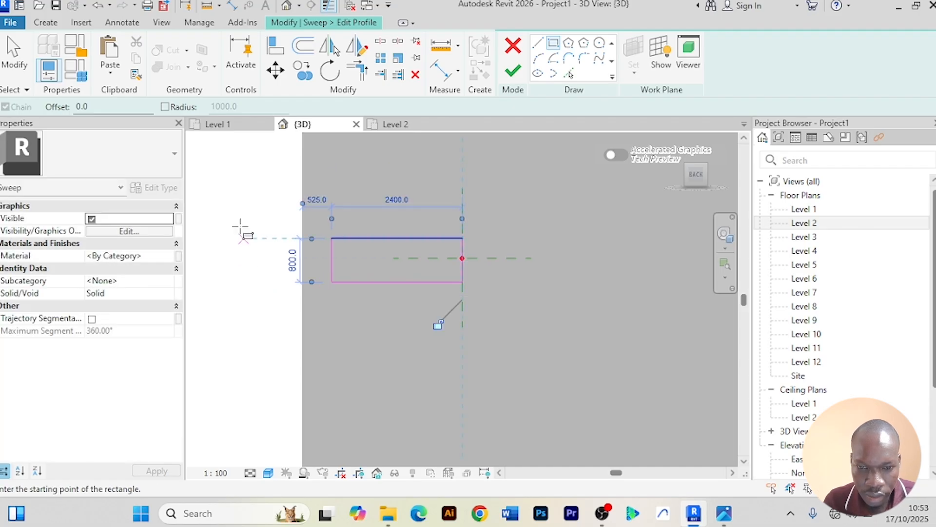
{"action": "right_click", "coordinate": [246, 208]}
{"action": "right_click", "coordinate": [253, 193]}
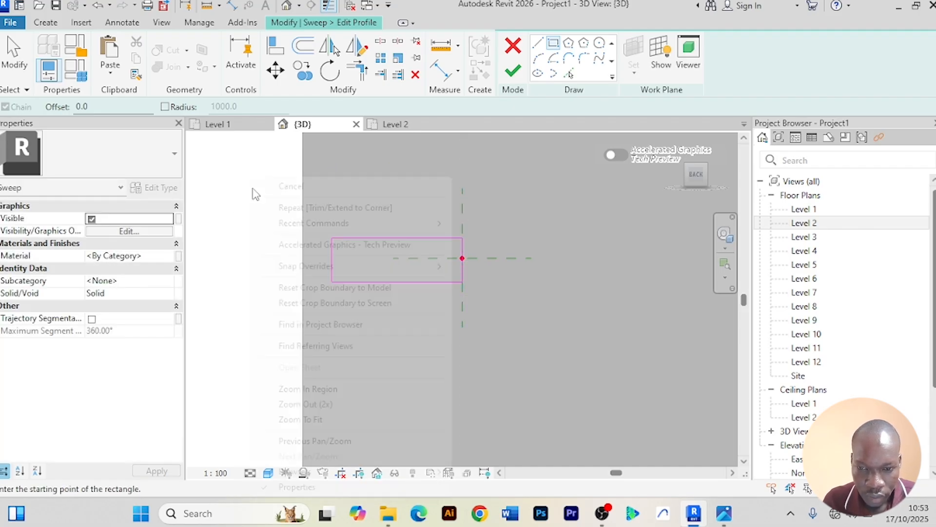
{"action": "left_click", "coordinate": [274, 188]}
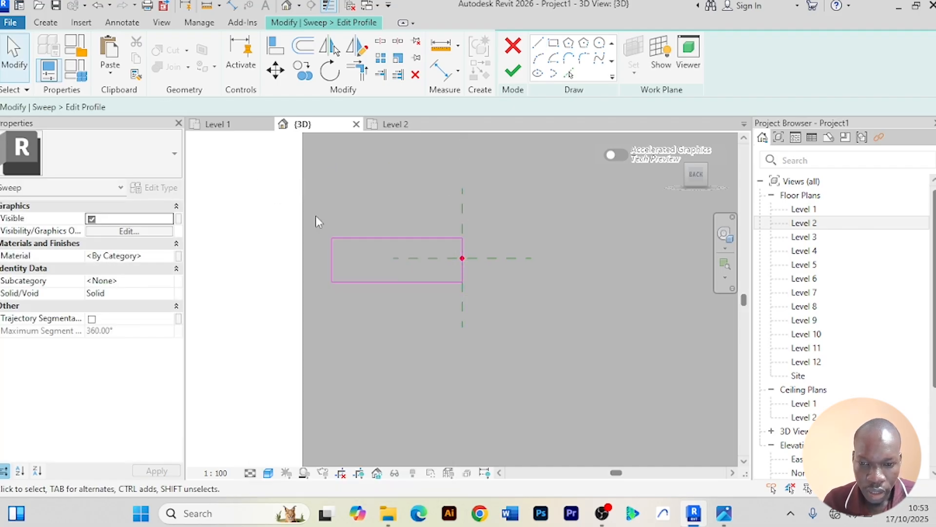
Step: Assign the Clad - White material to the sweep
{"action": "left_click", "coordinate": [166, 256]}
{"action": "left_click", "coordinate": [168, 256]}
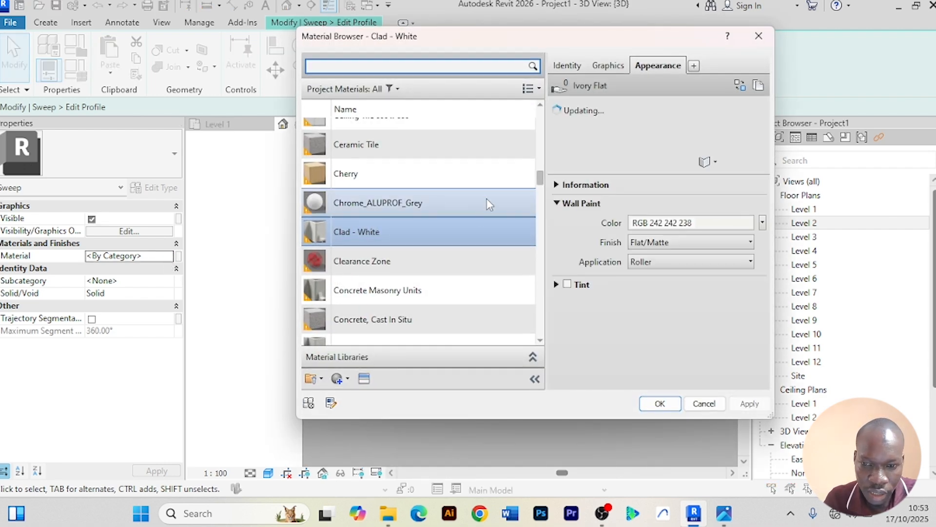
{"action": "scroll", "coordinate": [487, 219], "scroll_direction": "down", "scroll_amount": 1}
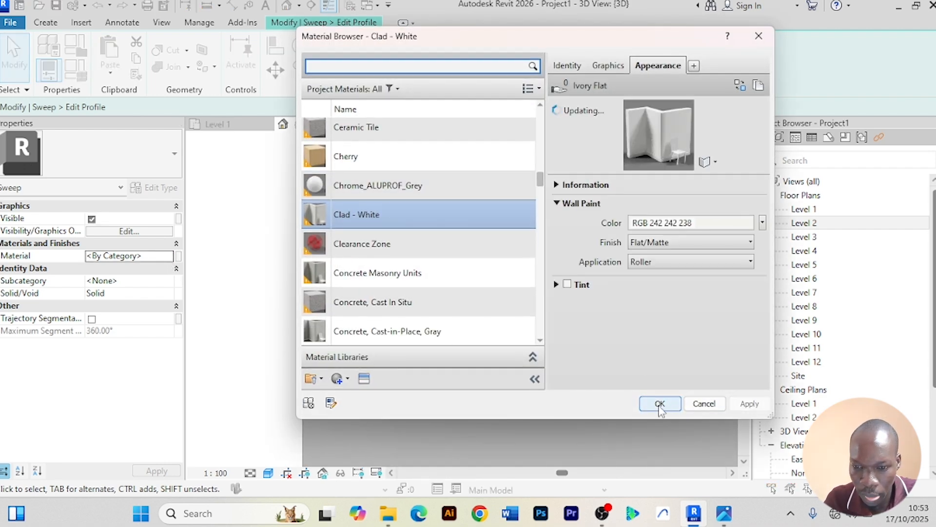
{"action": "left_click", "coordinate": [661, 404]}
Step: Finish the profile sketch and the sweep, and complete the in-place model
{"action": "left_click", "coordinate": [513, 74]}
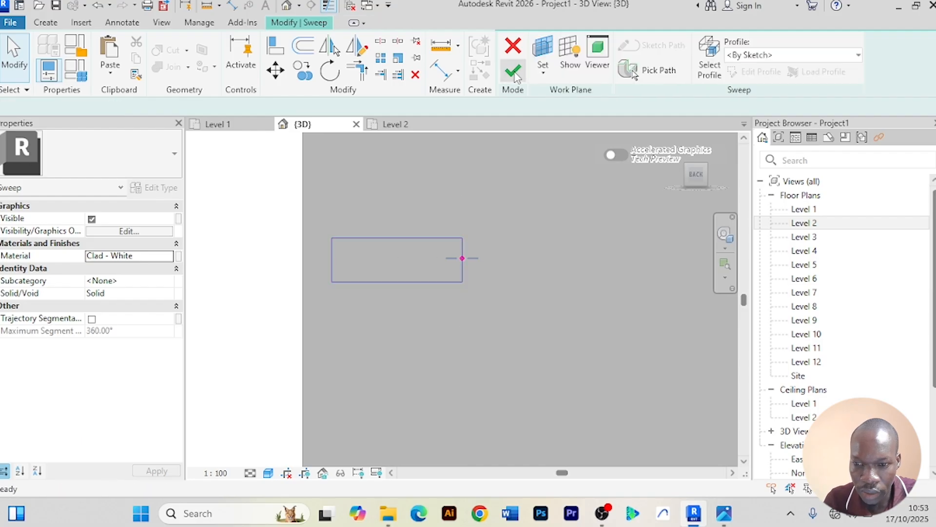
{"action": "left_click", "coordinate": [512, 73]}
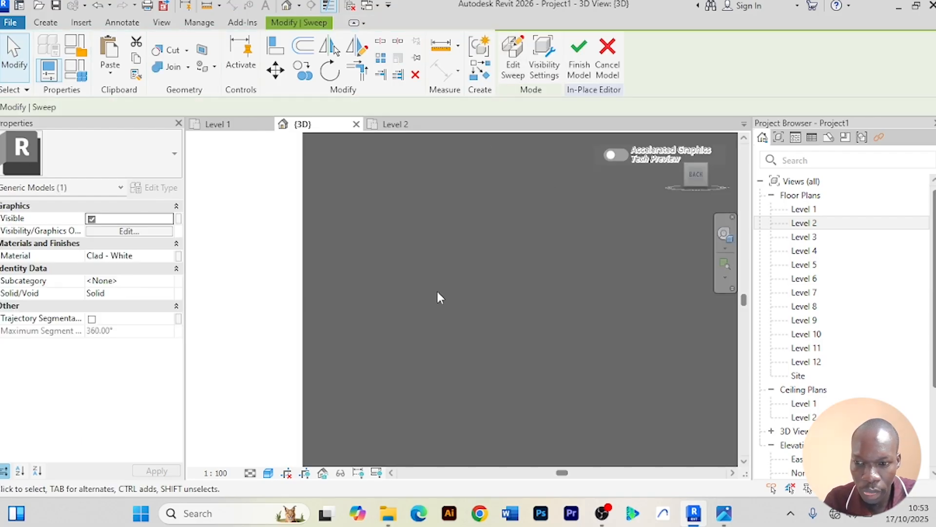
{"action": "left_click", "coordinate": [580, 54]}
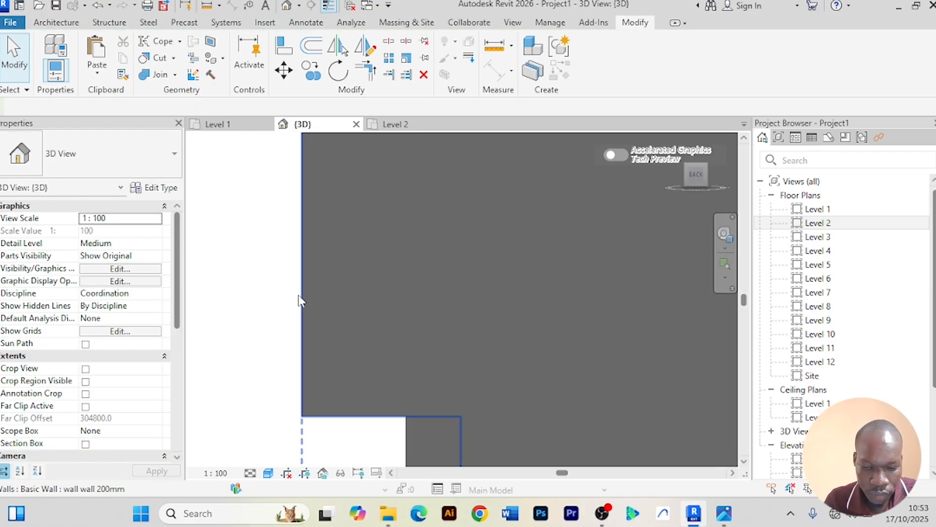
Step: Reopen the white block on the right-side curtain wall for in-place editing and edit its sweep
{"action": "middle_click_drag", "start_coordinate": [273, 287], "coordinate": [487, 325], "text": "shift"}
{"action": "scroll", "coordinate": [656, 328], "scroll_direction": "up", "scroll_amount": 1}
{"action": "middle_click_drag", "start_coordinate": [618, 337], "coordinate": [441, 361], "text": "shift"}
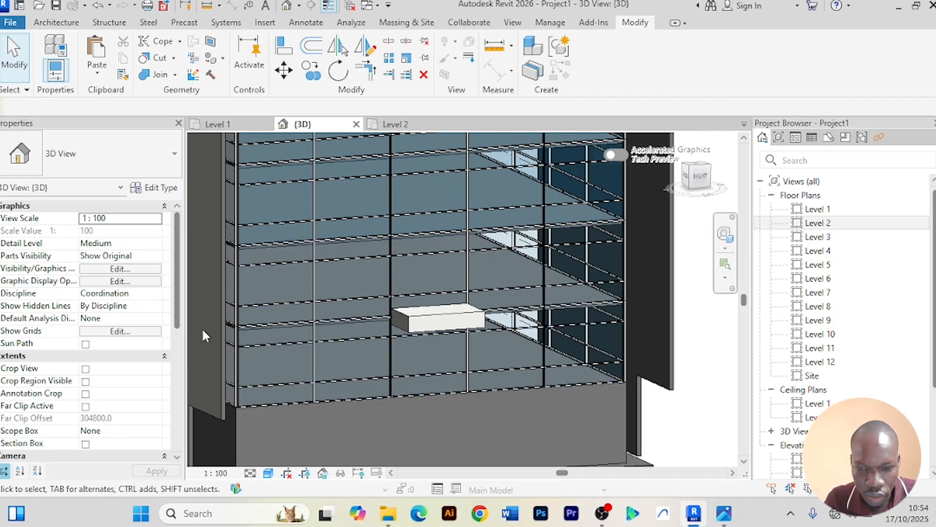
{"action": "left_click", "coordinate": [443, 319]}
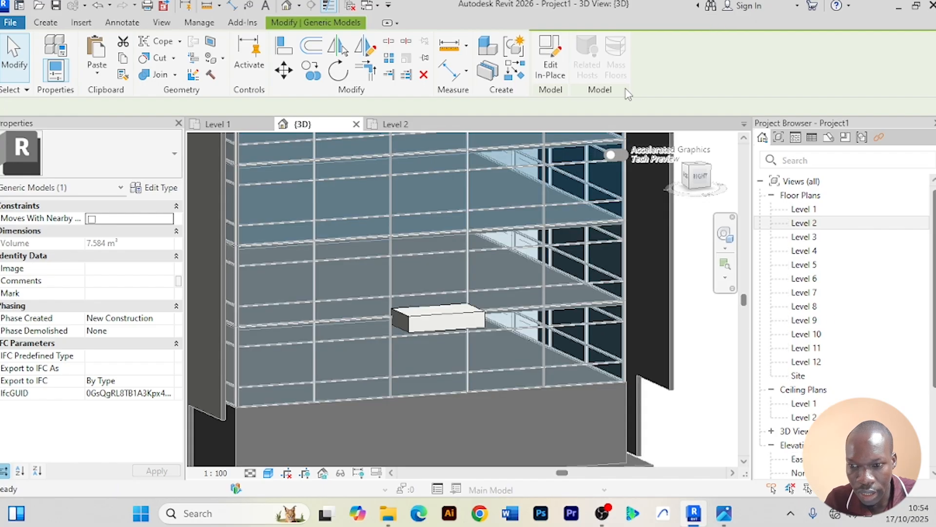
{"action": "left_click", "coordinate": [550, 56]}
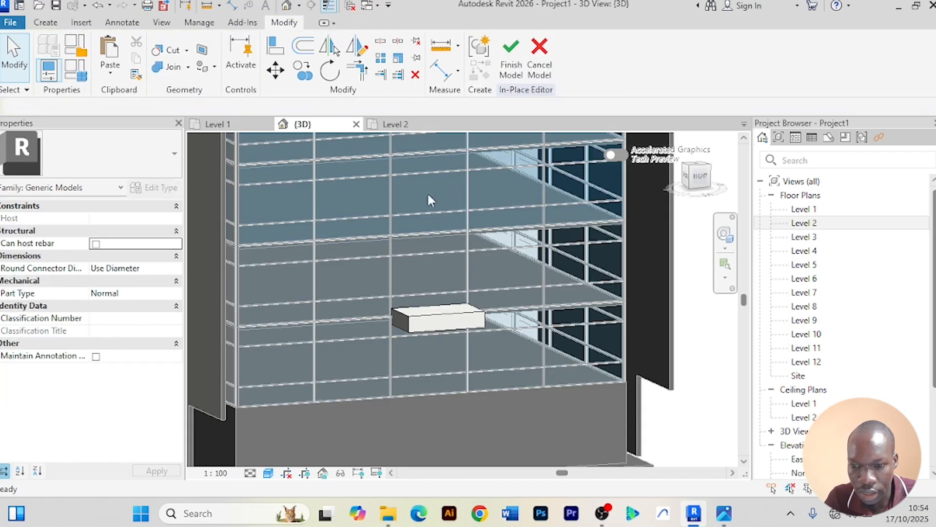
{"action": "left_click", "coordinate": [447, 320]}
{"action": "left_click", "coordinate": [512, 63]}
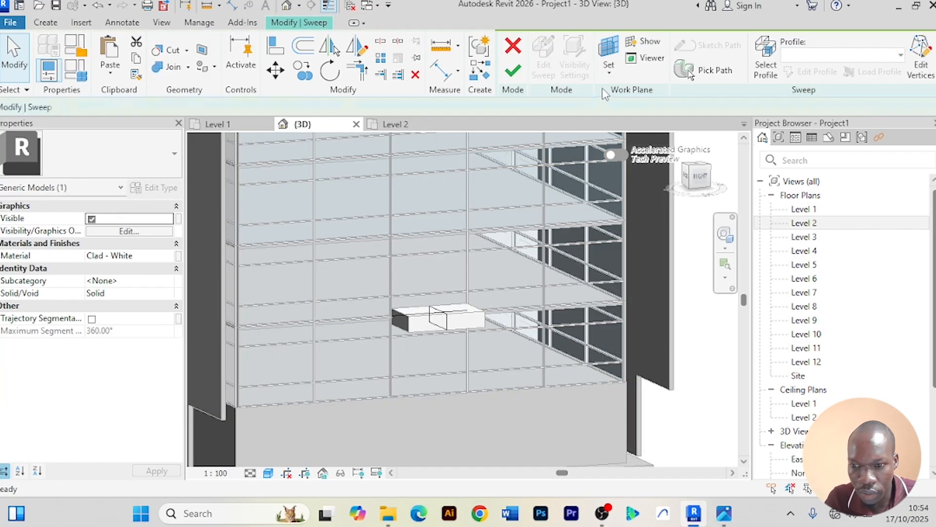
Step: Extend the sweep path by picking the top edges of the floor-level mullions in the two bays right of the reference plane
{"action": "left_click", "coordinate": [683, 70]}
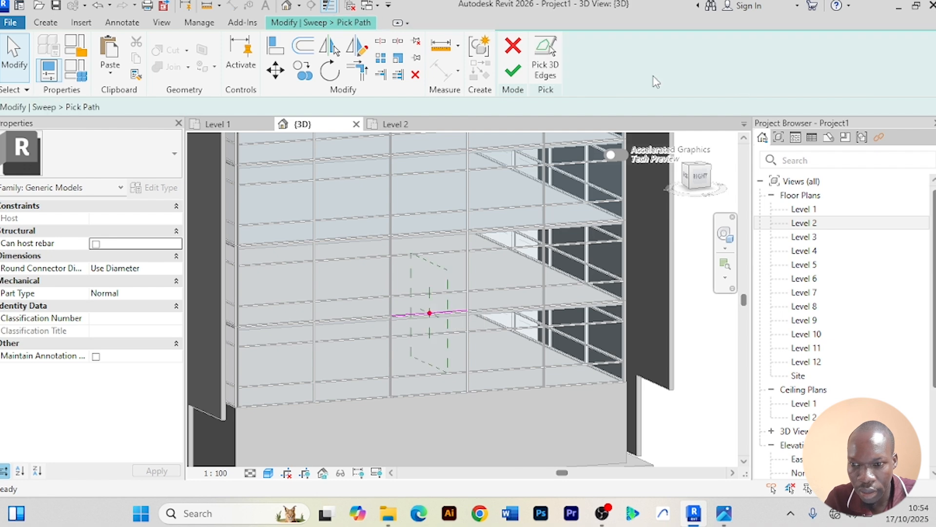
{"action": "left_click", "coordinate": [546, 75]}
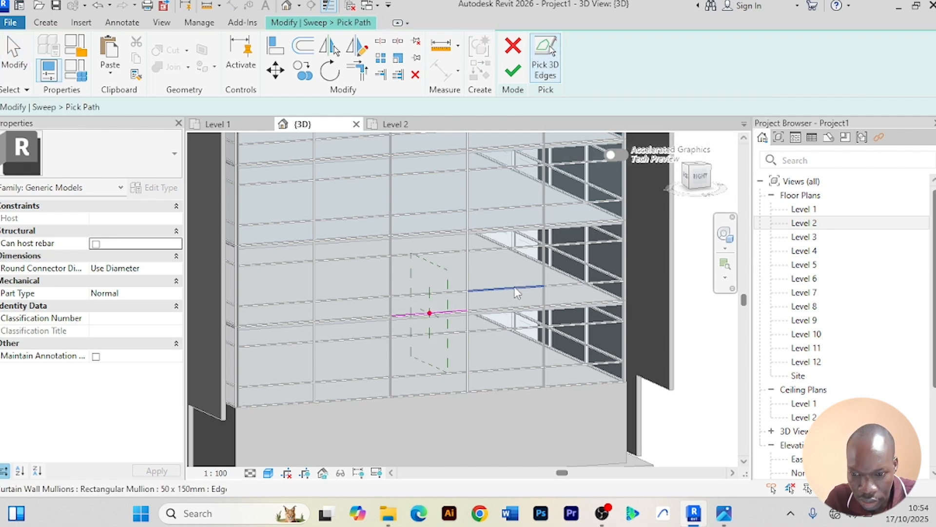
{"action": "scroll", "coordinate": [517, 293], "scroll_direction": "up", "scroll_amount": 5}
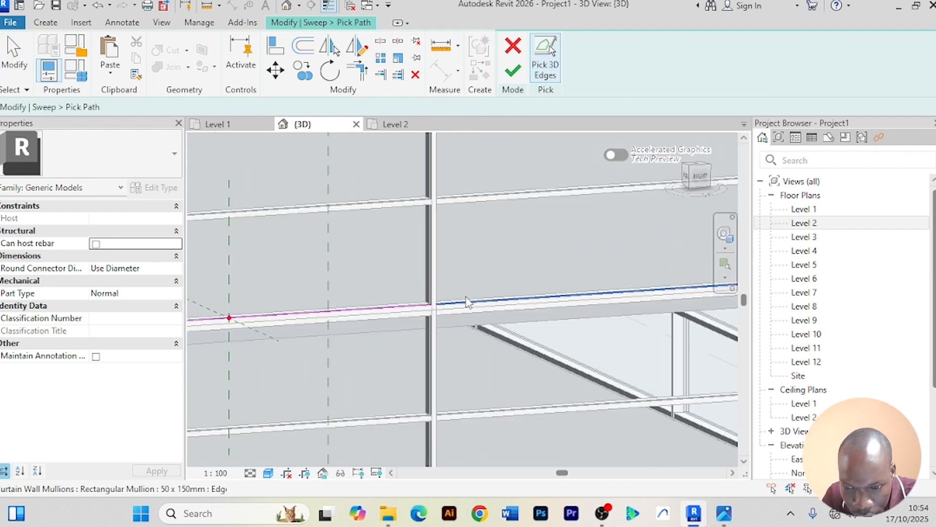
{"action": "scroll", "coordinate": [466, 297], "scroll_direction": "up", "scroll_amount": 2}
{"action": "left_click", "coordinate": [458, 303]}
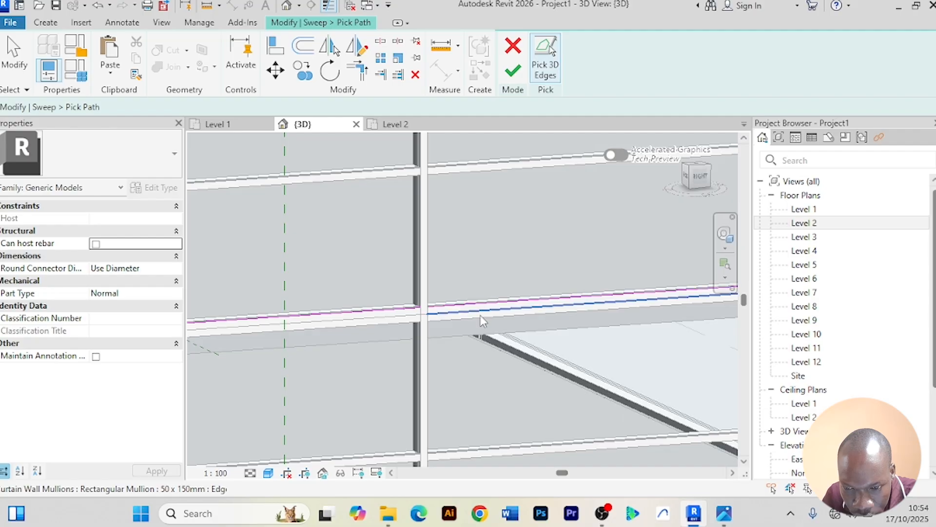
{"action": "scroll", "coordinate": [495, 326], "scroll_direction": "down", "scroll_amount": 2}
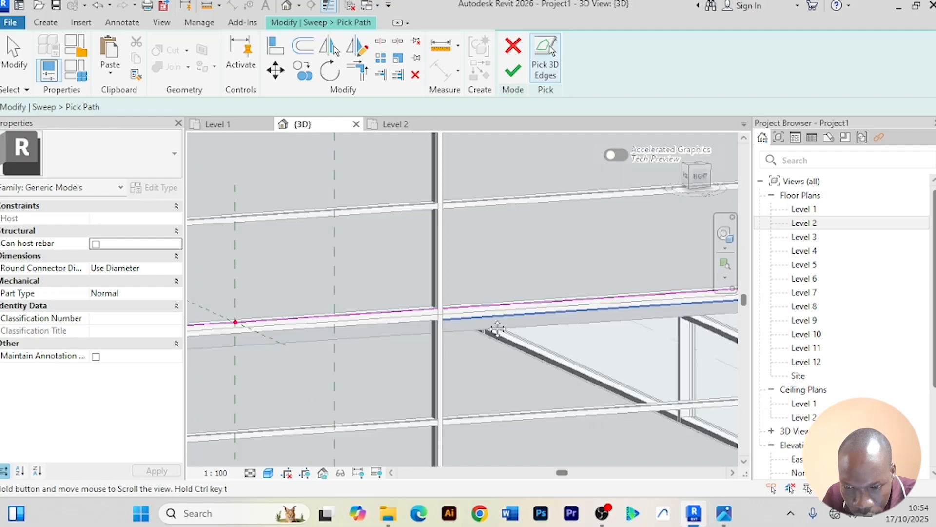
{"action": "middle_click_drag", "start_coordinate": [497, 328], "coordinate": [300, 330]}
{"action": "middle_click_drag", "start_coordinate": [577, 322], "coordinate": [425, 339]}
{"action": "scroll", "coordinate": [580, 314], "scroll_direction": "up", "scroll_amount": 1}
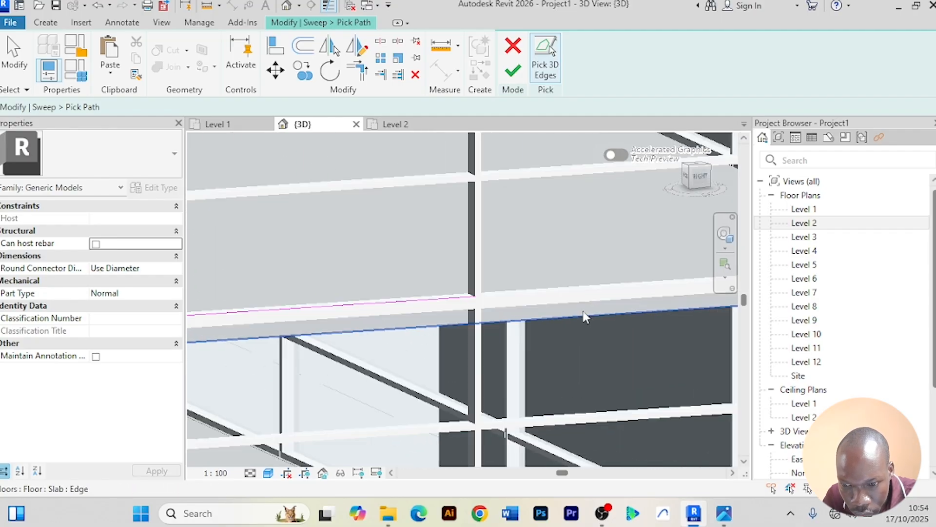
{"action": "scroll", "coordinate": [585, 293], "scroll_direction": "up", "scroll_amount": 1}
{"action": "left_click", "coordinate": [584, 286]}
Step: Add the matching mullion edges in the two bays left of the original segment, carrying the path to the wall's end
{"action": "scroll", "coordinate": [592, 315], "scroll_direction": "down", "scroll_amount": 2}
{"action": "middle_click_drag", "start_coordinate": [592, 316], "coordinate": [545, 306]}
{"action": "scroll", "coordinate": [382, 323], "scroll_direction": "down", "scroll_amount": 2}
{"action": "middle_click_drag", "start_coordinate": [441, 327], "coordinate": [510, 314]}
{"action": "scroll", "coordinate": [510, 314], "scroll_direction": "up", "scroll_amount": 2}
{"action": "scroll", "coordinate": [486, 309], "scroll_direction": "up", "scroll_amount": 1}
{"action": "scroll", "coordinate": [478, 309], "scroll_direction": "down", "scroll_amount": 4}
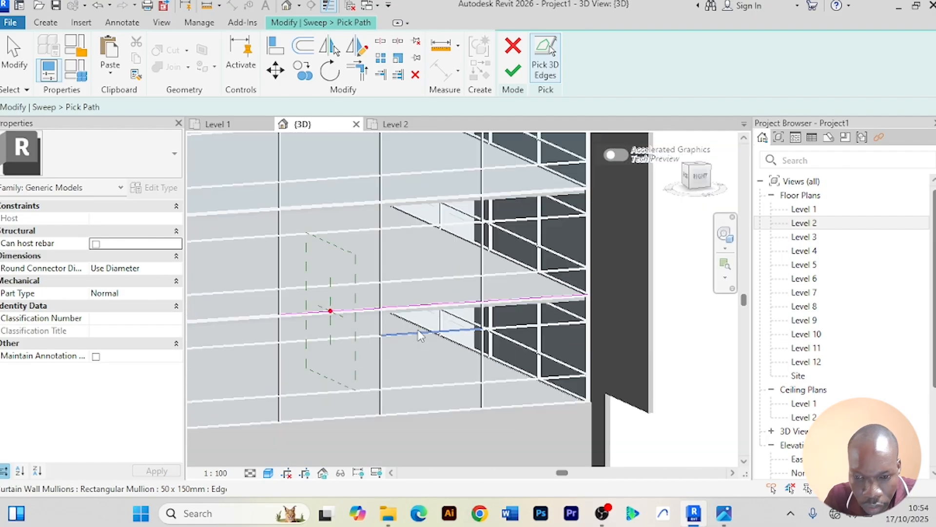
{"action": "middle_click_drag", "start_coordinate": [401, 356], "coordinate": [586, 317]}
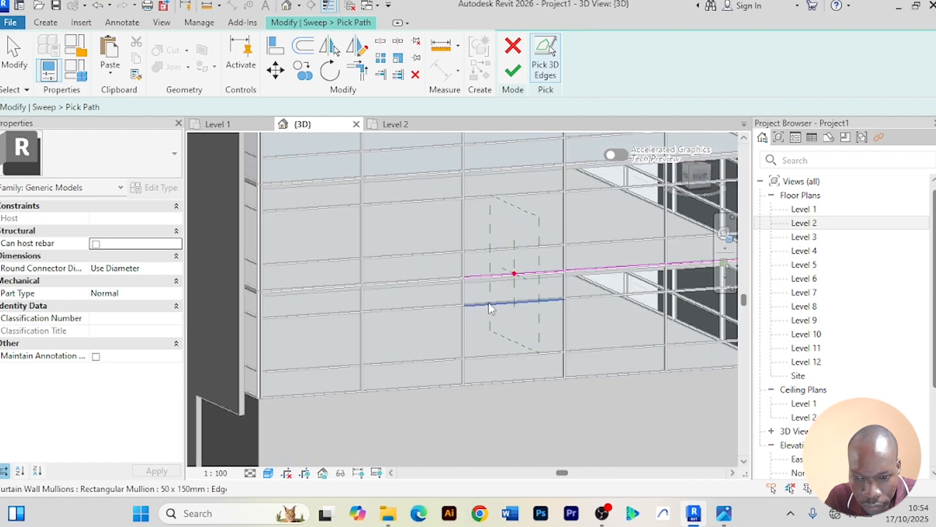
{"action": "left_click", "coordinate": [429, 281]}
{"action": "left_click", "coordinate": [335, 290]}
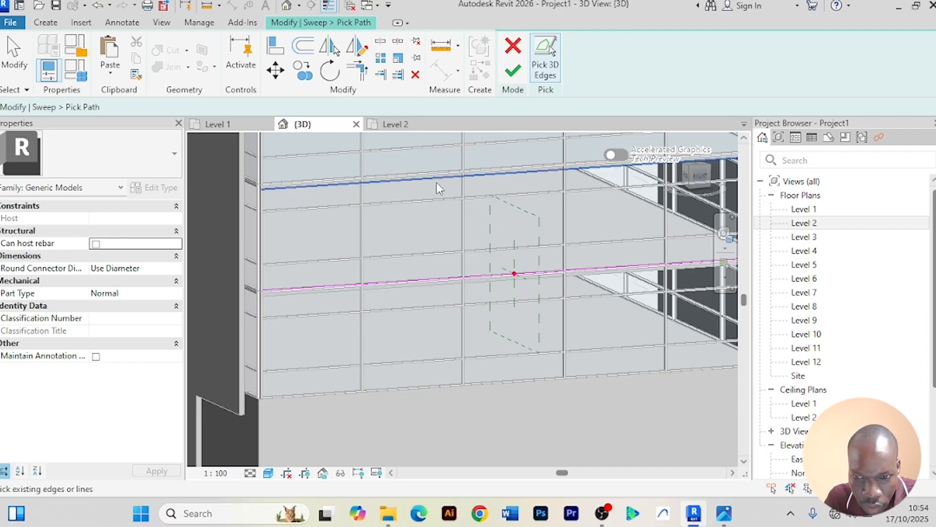
Step: Join the two leftmost path segments with Trim/Extend to Corner, closing the gap at the vertical mullion
{"action": "scroll", "coordinate": [368, 288], "scroll_direction": "up", "scroll_amount": 5}
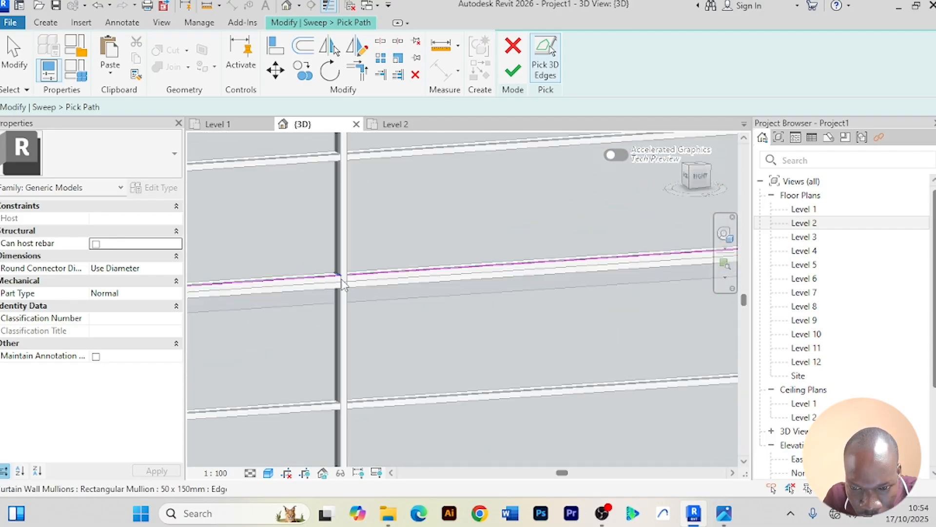
{"action": "scroll", "coordinate": [388, 285], "scroll_direction": "up", "scroll_amount": 2}
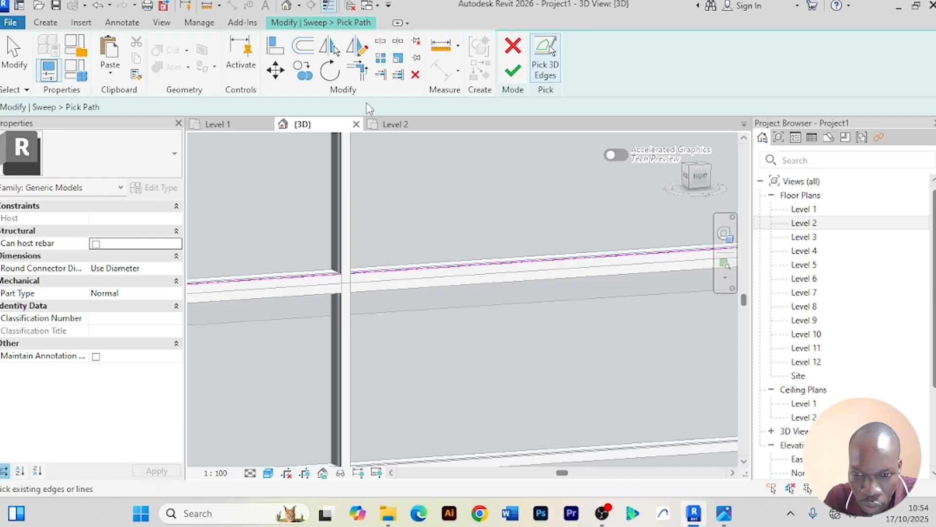
{"action": "left_click", "coordinate": [365, 77]}
{"action": "scroll", "coordinate": [361, 278], "scroll_direction": "up", "scroll_amount": 3}
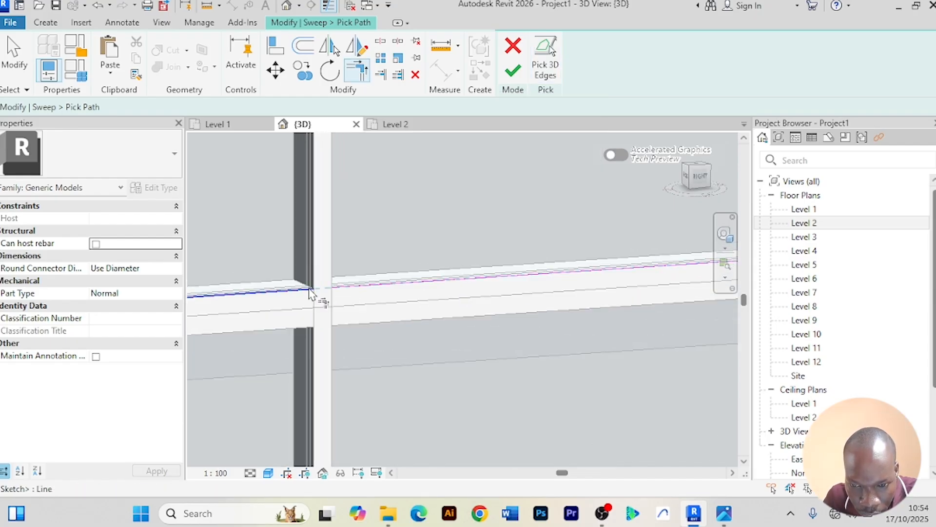
{"action": "left_click", "coordinate": [310, 289]}
{"action": "left_click", "coordinate": [403, 283]}
Step: Trim/extend the path segments together at the two vertical mullions right of the reference plane
{"action": "scroll", "coordinate": [463, 293], "scroll_direction": "down", "scroll_amount": 4}
{"action": "middle_click_drag", "start_coordinate": [561, 305], "coordinate": [300, 322]}
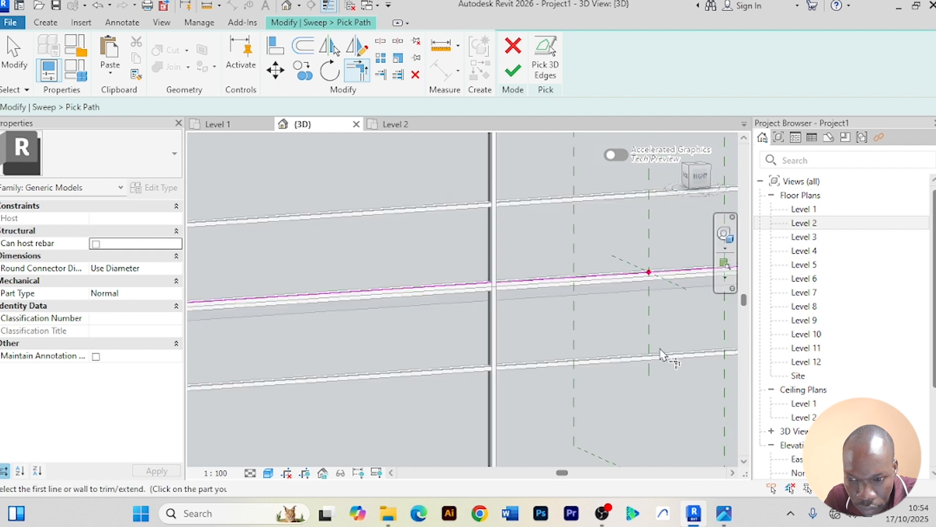
{"action": "middle_click_drag", "start_coordinate": [662, 354], "coordinate": [326, 365]}
{"action": "middle_click_drag", "start_coordinate": [593, 326], "coordinate": [492, 344]}
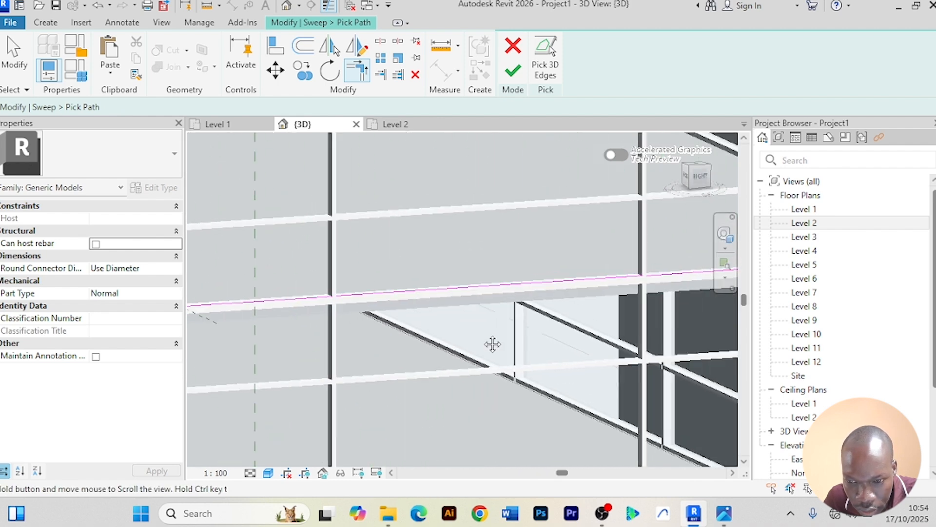
{"action": "scroll", "coordinate": [305, 299], "scroll_direction": "up", "scroll_amount": 3}
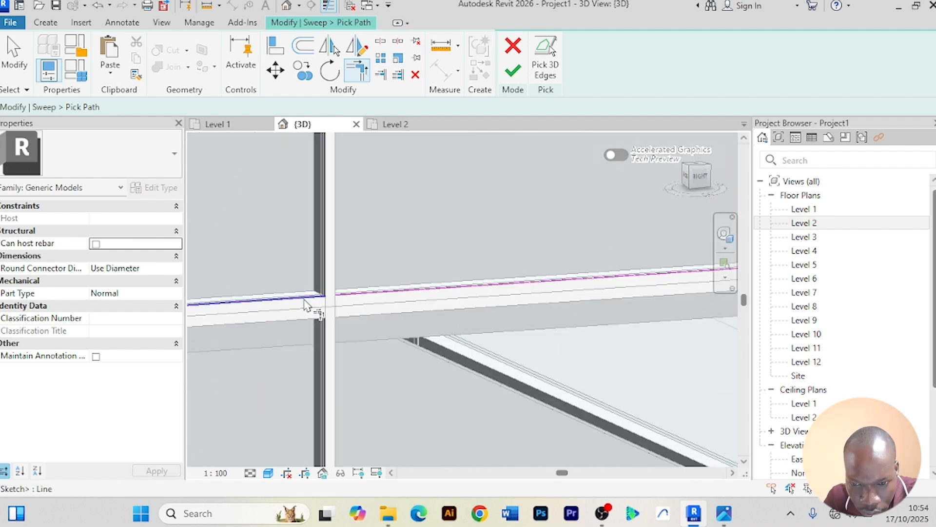
{"action": "key", "text": "t"}
{"action": "key", "text": "r"}
{"action": "scroll", "coordinate": [376, 304], "scroll_direction": "down", "scroll_amount": 4}
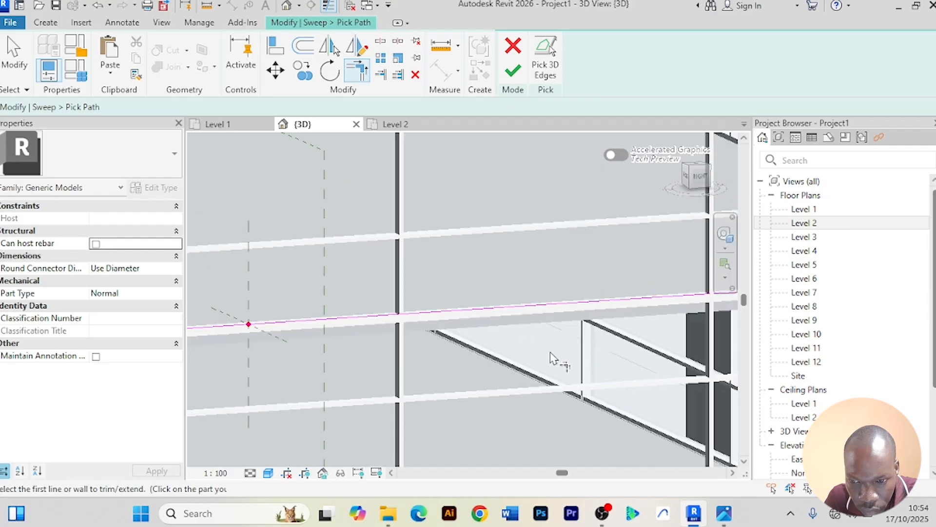
{"action": "middle_click_drag", "start_coordinate": [611, 337], "coordinate": [351, 350]}
{"action": "scroll", "coordinate": [398, 335], "scroll_direction": "up", "scroll_amount": 3}
{"action": "left_click", "coordinate": [412, 312]}
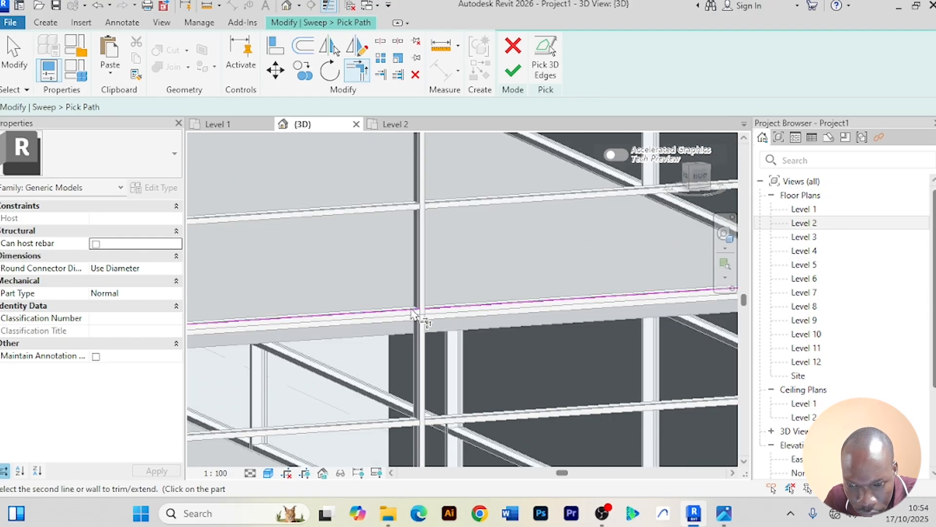
{"action": "left_click", "coordinate": [446, 312]}
{"action": "scroll", "coordinate": [445, 317], "scroll_direction": "down", "scroll_amount": 5}
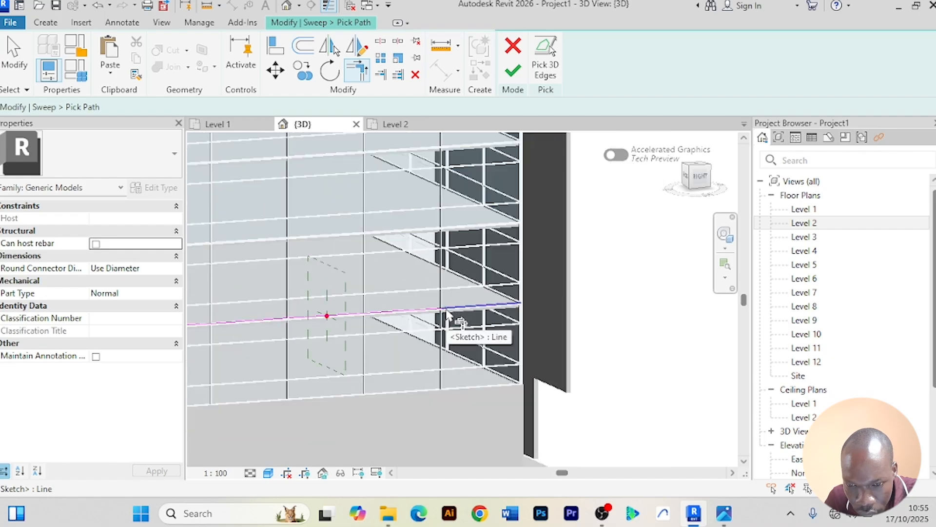
Step: Try to finish the sweep path, and inspect the segment joints along the curtain wall for remaining gaps
{"action": "left_click", "coordinate": [513, 73]}
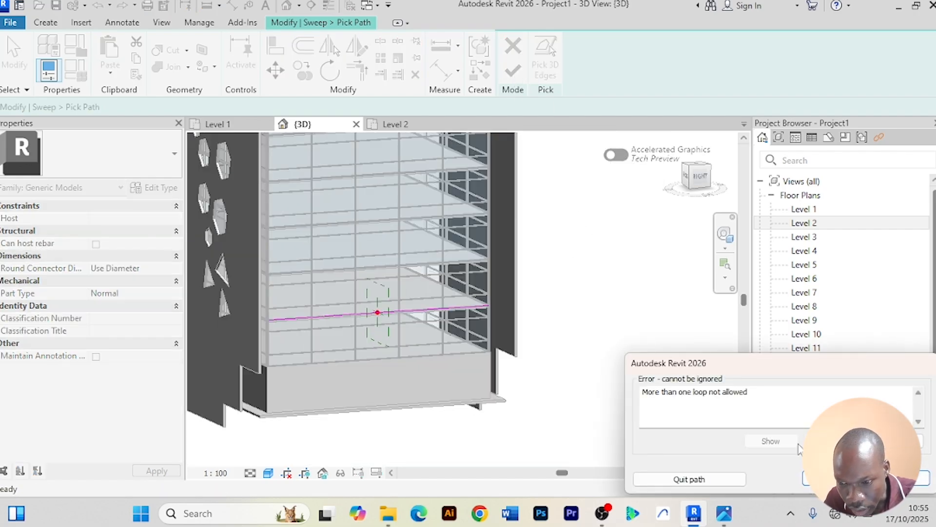
{"action": "scroll", "coordinate": [321, 304], "scroll_direction": "up", "scroll_amount": 5}
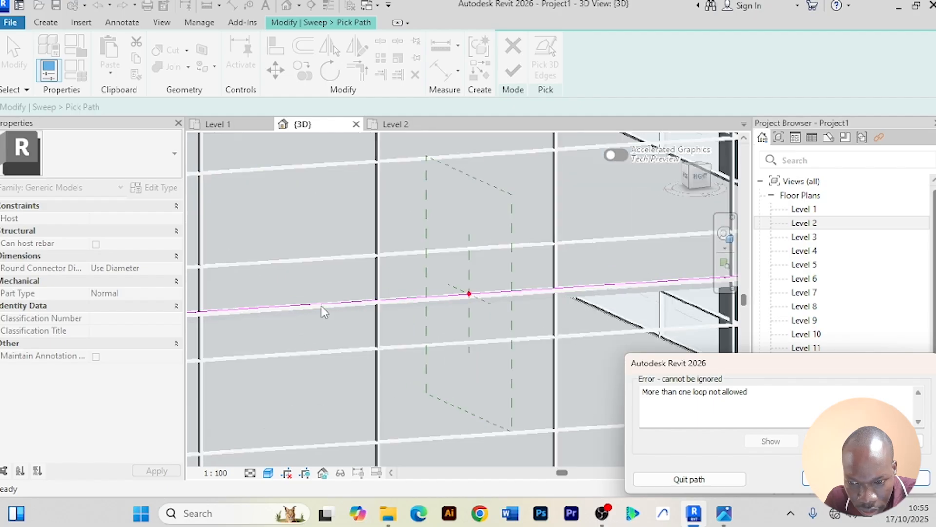
{"action": "scroll", "coordinate": [541, 288], "scroll_direction": "up", "scroll_amount": 5}
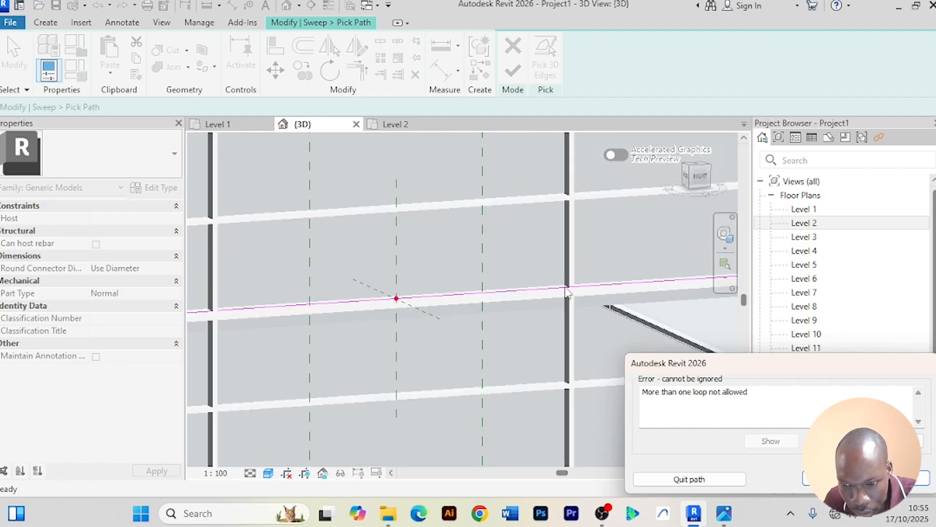
{"action": "scroll", "coordinate": [613, 304], "scroll_direction": "down", "scroll_amount": 1}
{"action": "middle_click_drag", "start_coordinate": [613, 300], "coordinate": [327, 326]}
{"action": "scroll", "coordinate": [474, 292], "scroll_direction": "down", "scroll_amount": 2}
{"action": "middle_click_drag", "start_coordinate": [477, 271], "coordinate": [297, 282]}
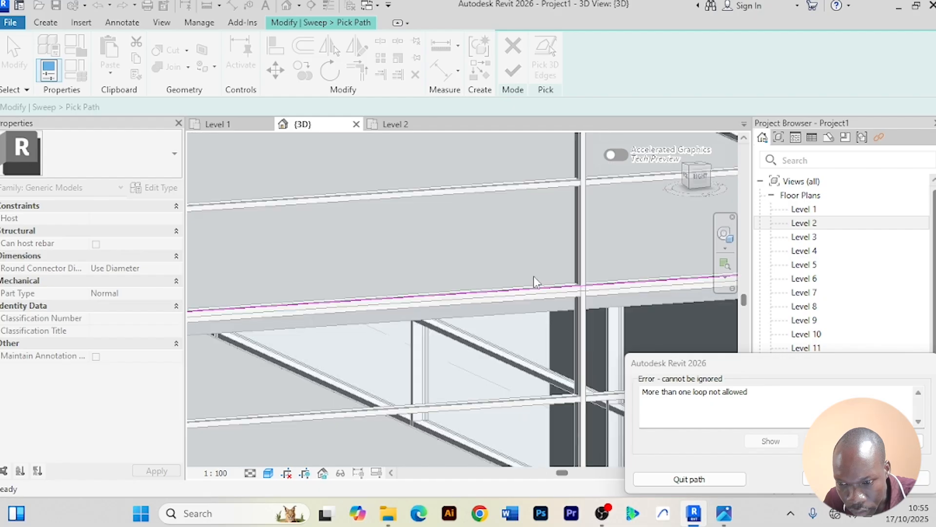
{"action": "middle_click_drag", "start_coordinate": [554, 270], "coordinate": [485, 279]}
{"action": "scroll", "coordinate": [482, 275], "scroll_direction": "down", "scroll_amount": 3}
{"action": "middle_click_drag", "start_coordinate": [460, 335], "coordinate": [627, 293]}
{"action": "middle_click_drag", "start_coordinate": [300, 339], "coordinate": [371, 338]}
{"action": "scroll", "coordinate": [395, 308], "scroll_direction": "up", "scroll_amount": 1}
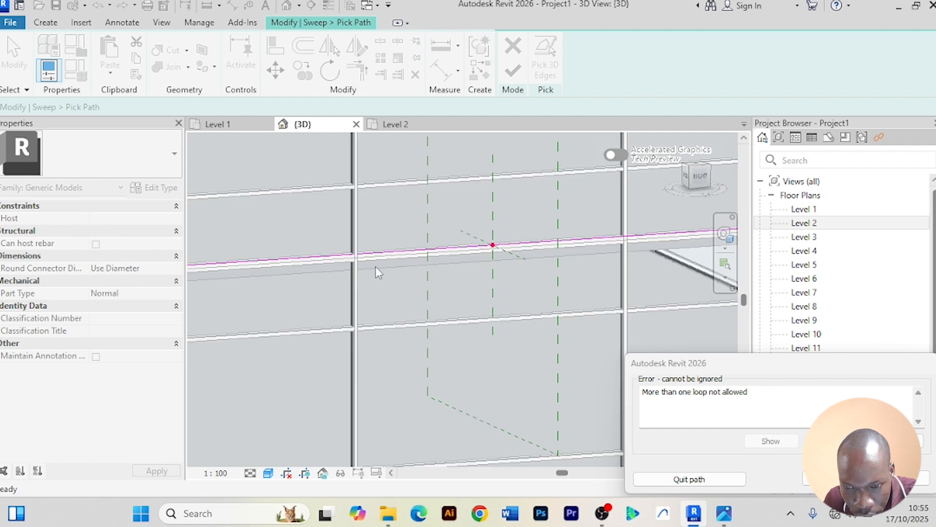
{"action": "scroll", "coordinate": [370, 268], "scroll_direction": "up", "scroll_amount": 5}
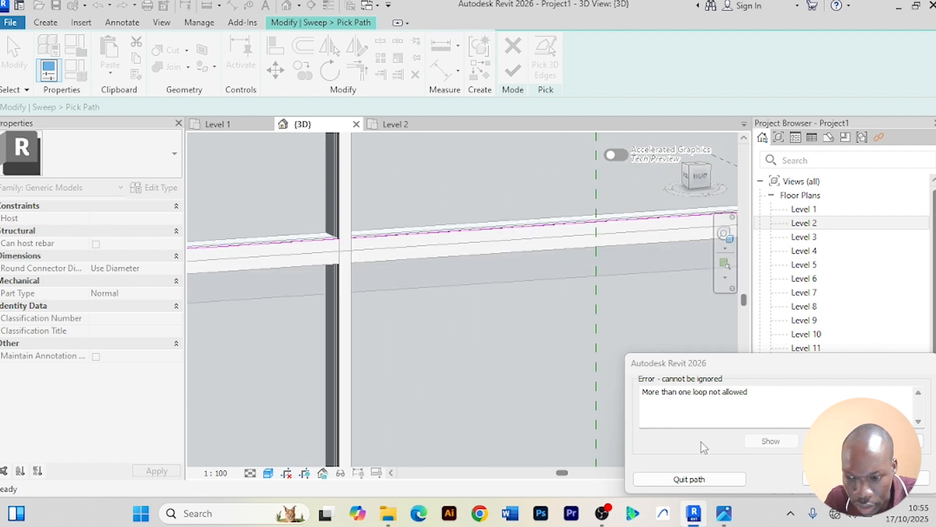
{"action": "left_click", "coordinate": [866, 479]}
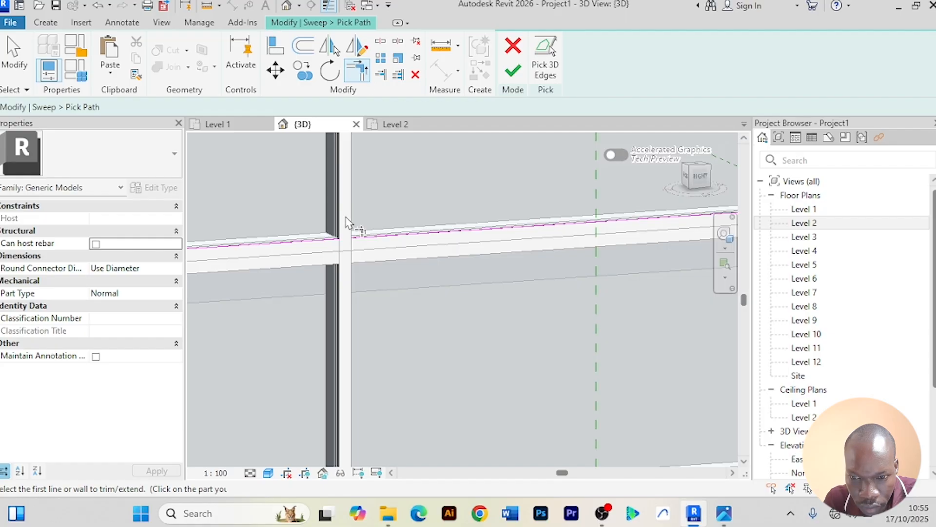
Step: Finish the extended sweep path and the sweep, and complete the in-place model
{"action": "scroll", "coordinate": [373, 238], "scroll_direction": "down", "scroll_amount": 6}
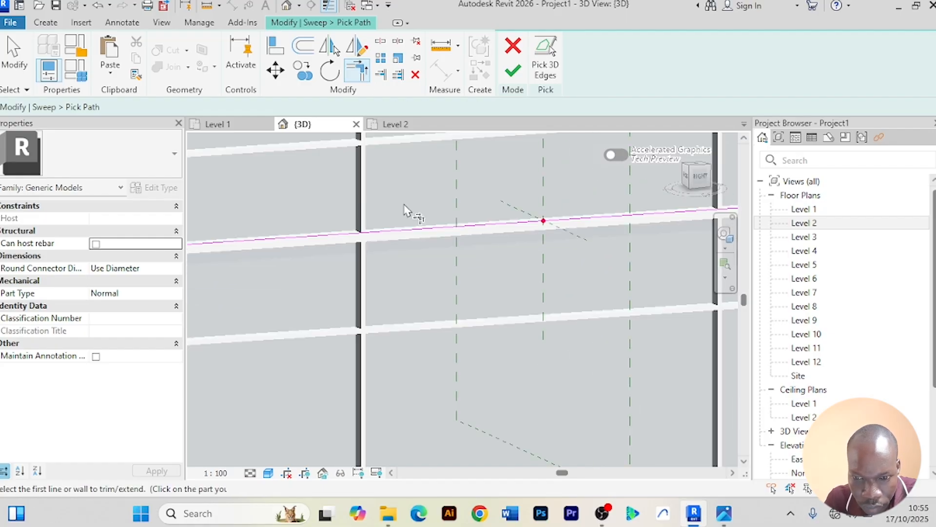
{"action": "middle_click_drag", "start_coordinate": [397, 248], "coordinate": [503, 257]}
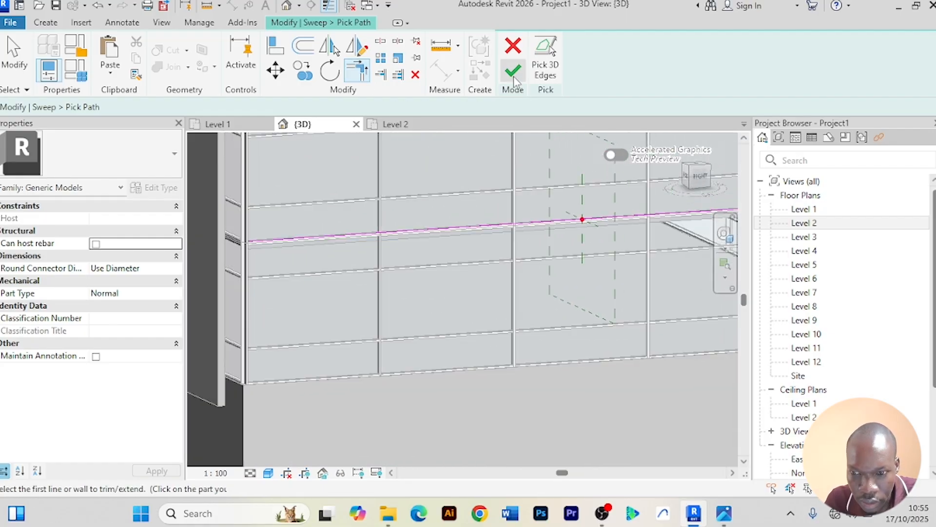
{"action": "left_click", "coordinate": [513, 71]}
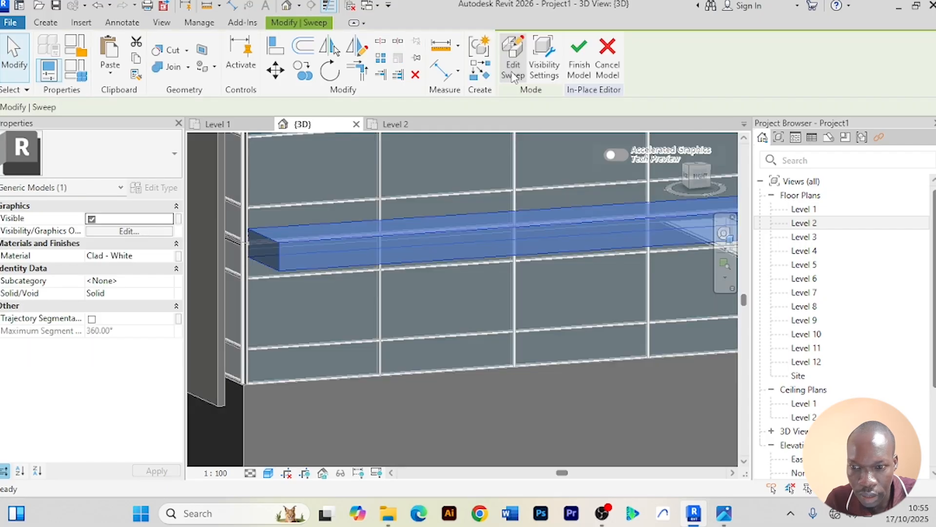
{"action": "left_click", "coordinate": [578, 47]}
Step: Compare the white floor band with the reference rendering, and examine it on the tower from several angles in Revit
{"action": "scroll", "coordinate": [496, 288], "scroll_direction": "down", "scroll_amount": 6}
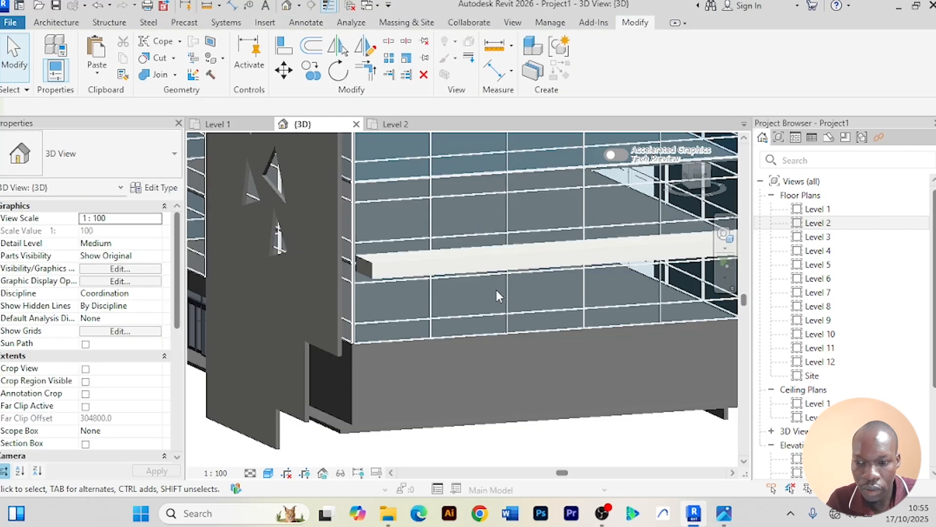
{"action": "middle_click_drag", "start_coordinate": [487, 417], "coordinate": [433, 408], "text": "shift"}
{"action": "scroll", "coordinate": [434, 404], "scroll_direction": "up", "scroll_amount": 3}
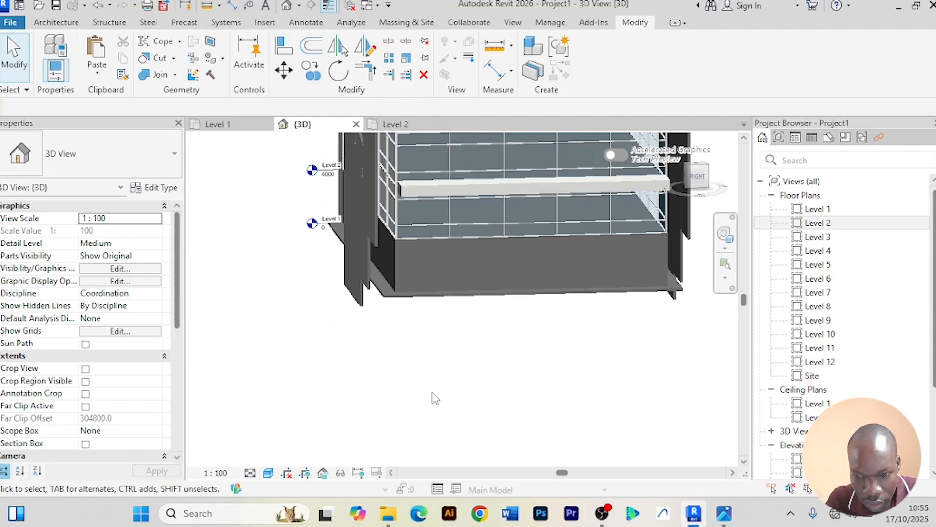
{"action": "key", "text": "alt+Tab"}
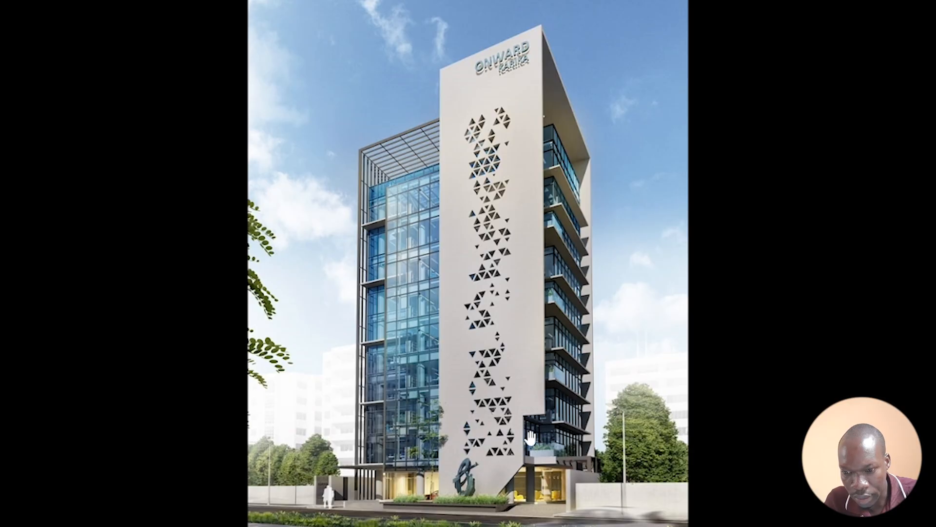
{"action": "key", "text": "alt+Tab"}
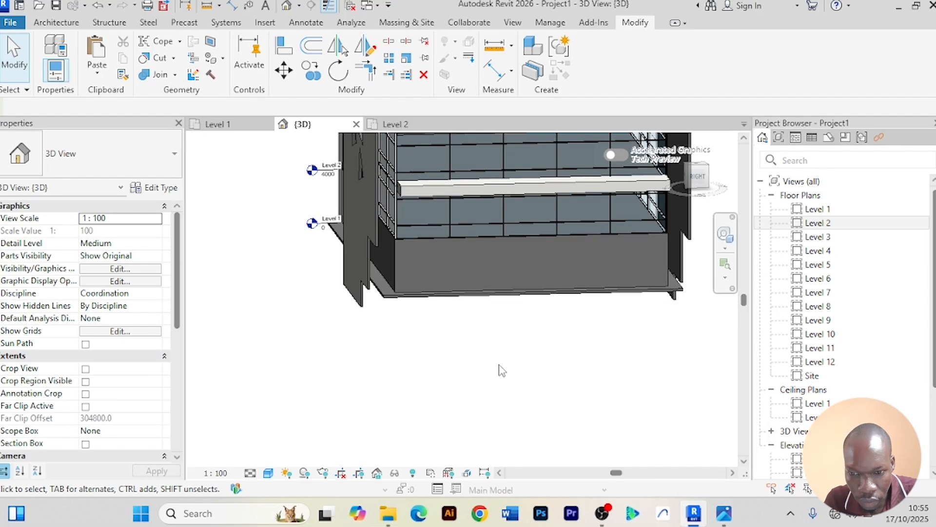
{"action": "middle_click_drag", "start_coordinate": [510, 376], "coordinate": [516, 385], "text": "shift"}
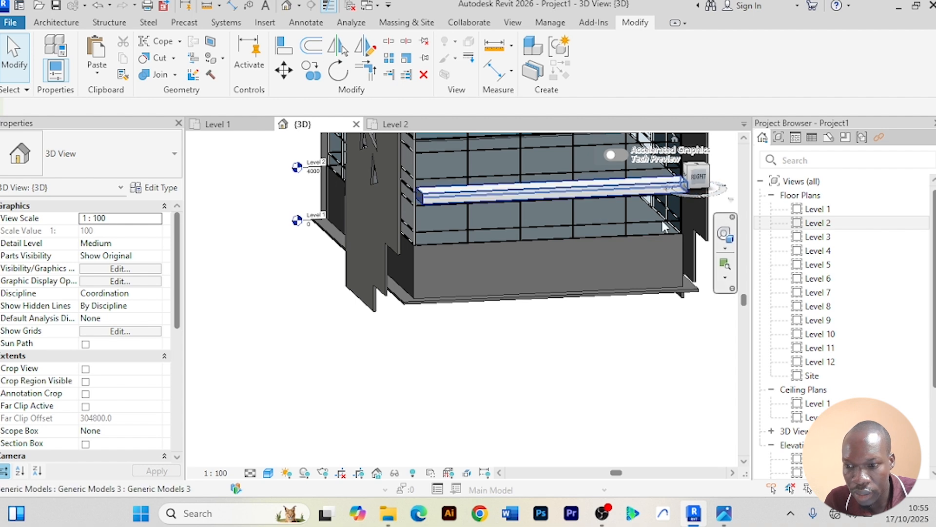
{"action": "scroll", "coordinate": [501, 372], "scroll_direction": "down", "scroll_amount": 4}
{"action": "mouse_move", "coordinate": [483, 380]}
{"action": "middle_mouse_down", "text": "shift"}
{"action": "mouse_move", "coordinate": [476, 387]}
{"action": "mouse_move", "coordinate": [502, 362]}
{"action": "mouse_move", "coordinate": [483, 366]}
{"action": "mouse_move", "coordinate": [544, 386]}
{"action": "middle_mouse_up", "text": "shift"}
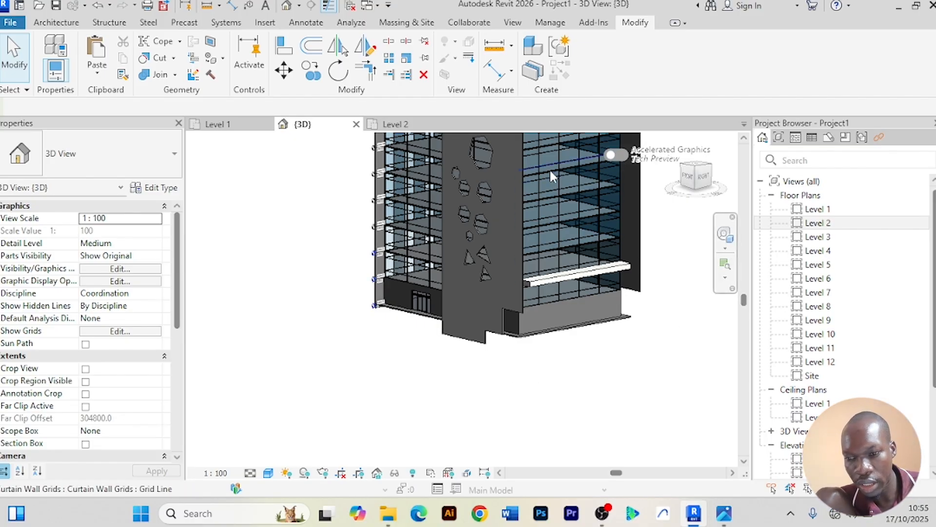
{"action": "scroll", "coordinate": [556, 176], "scroll_direction": "down", "scroll_amount": 3}
{"action": "middle_click_drag", "start_coordinate": [594, 342], "coordinate": [529, 385]}
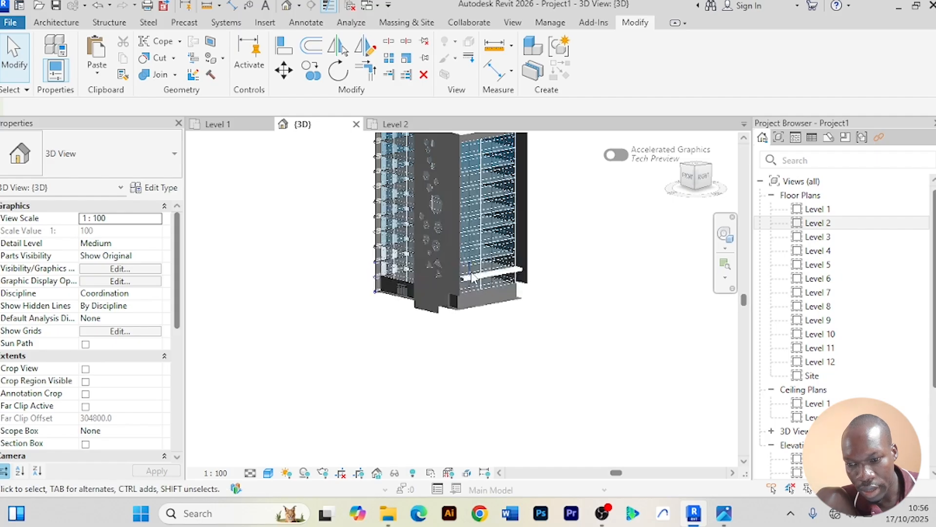
Step: Copy the white floor band on the right-side curtain wall and paste it aligned to Levels 4 through 22
{"action": "scroll", "coordinate": [472, 276], "scroll_direction": "up", "scroll_amount": 4}
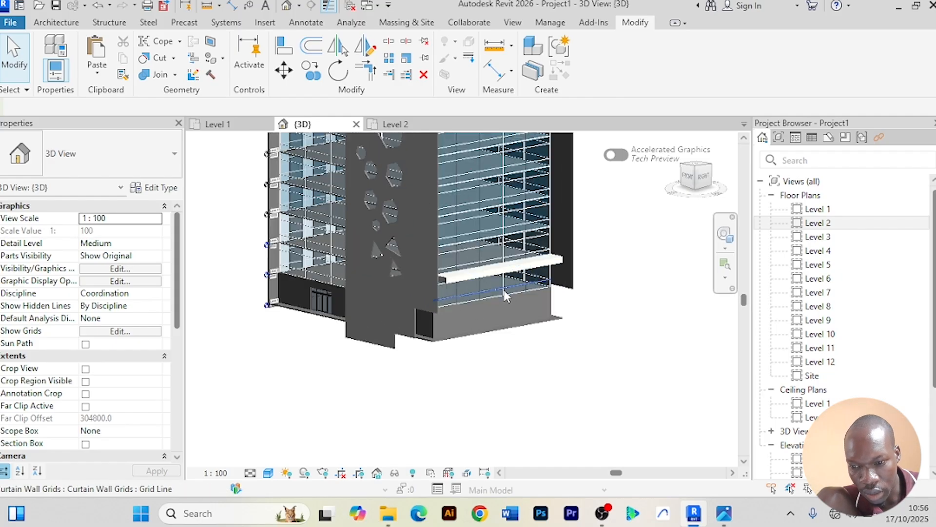
{"action": "left_click", "coordinate": [542, 265]}
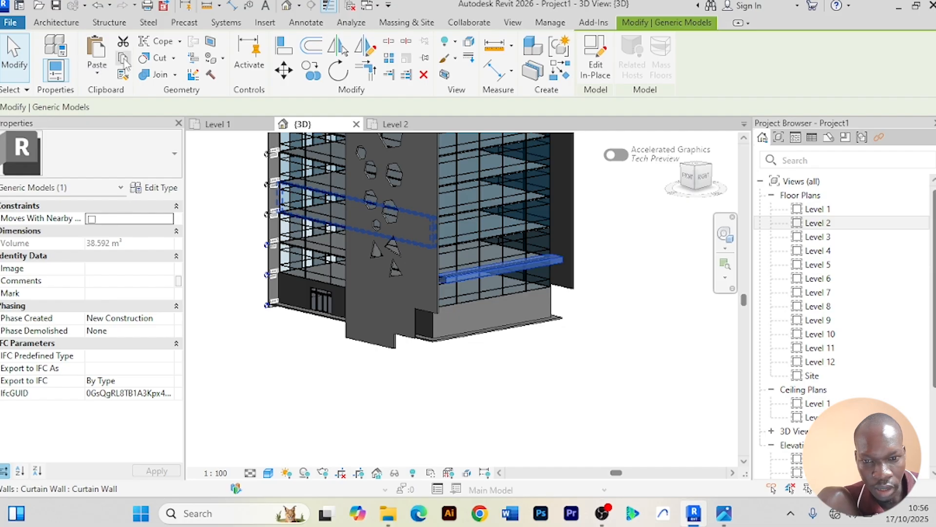
{"action": "left_click", "coordinate": [97, 73]}
{"action": "left_click", "coordinate": [130, 126]}
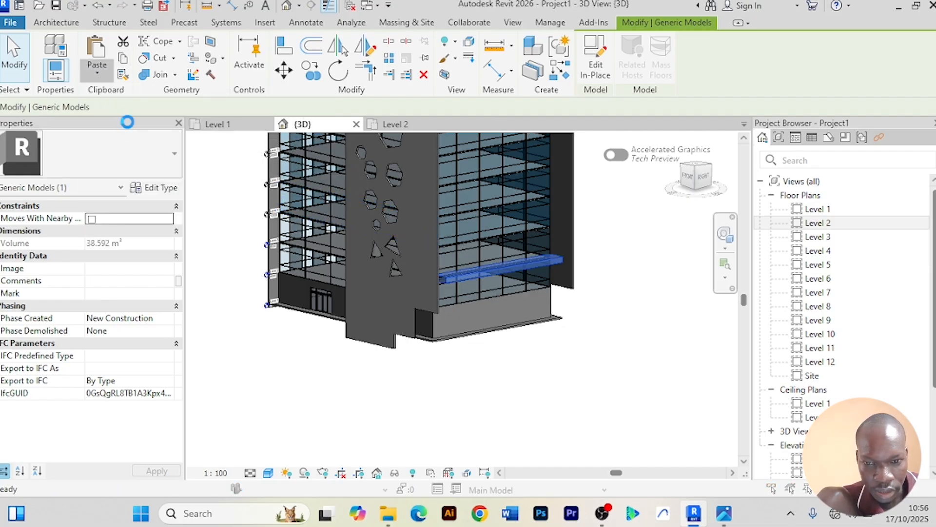
{"action": "left_click", "coordinate": [574, 311]}
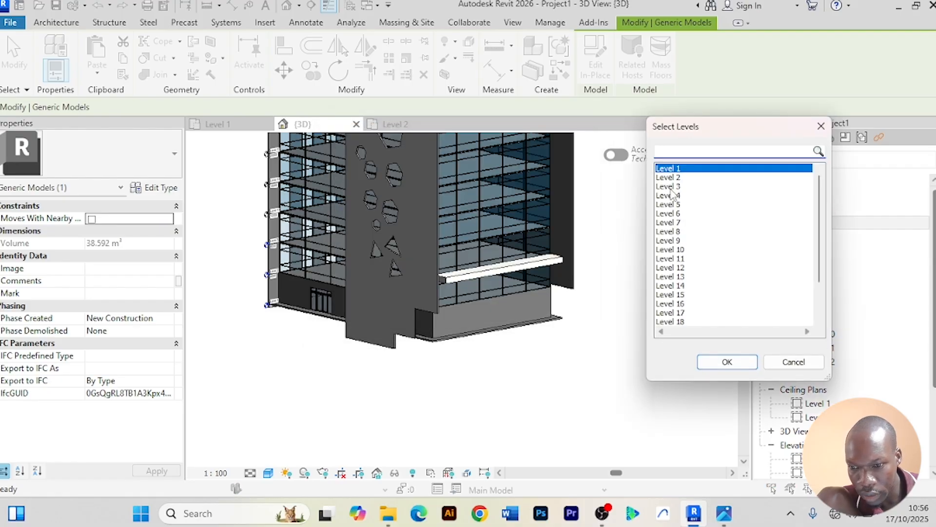
{"action": "left_click", "coordinate": [672, 196]}
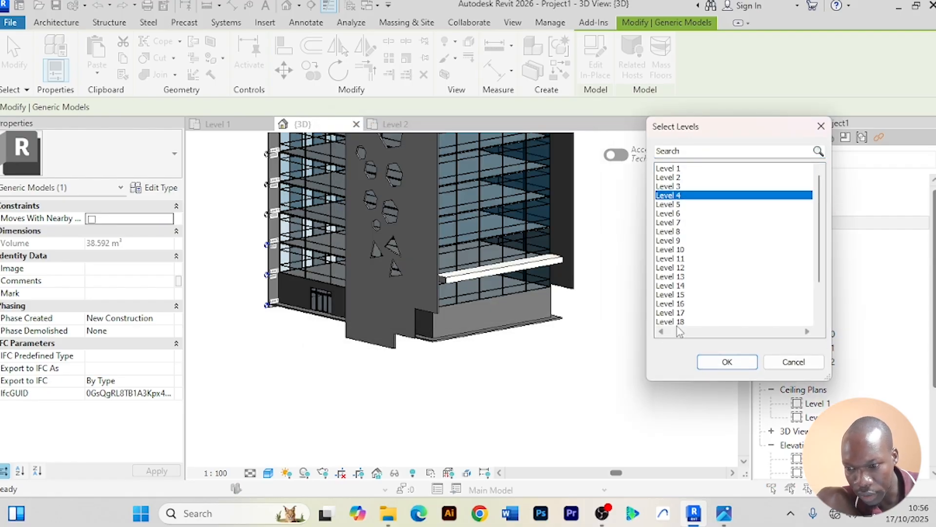
{"action": "scroll", "coordinate": [680, 327], "scroll_direction": "down", "scroll_amount": 2}
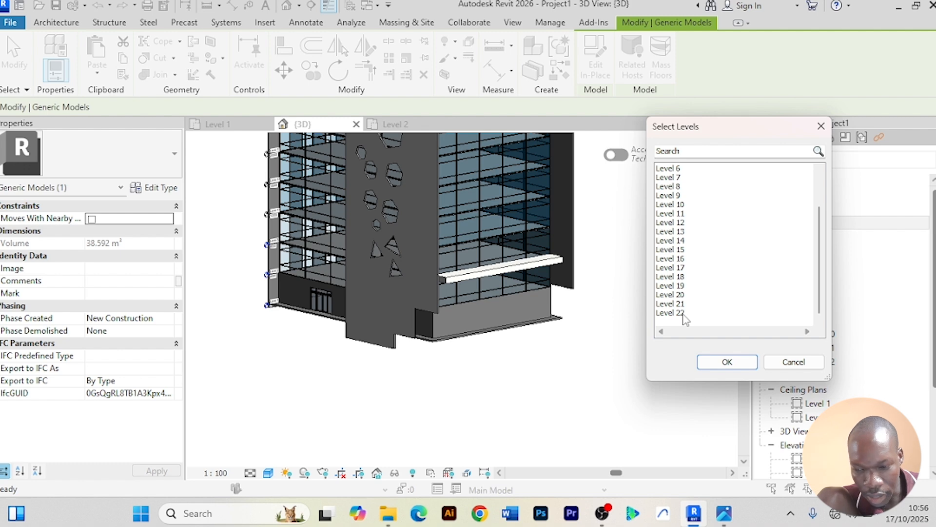
{"action": "left_click", "coordinate": [684, 313], "text": "shift"}
{"action": "left_click", "coordinate": [727, 363]}
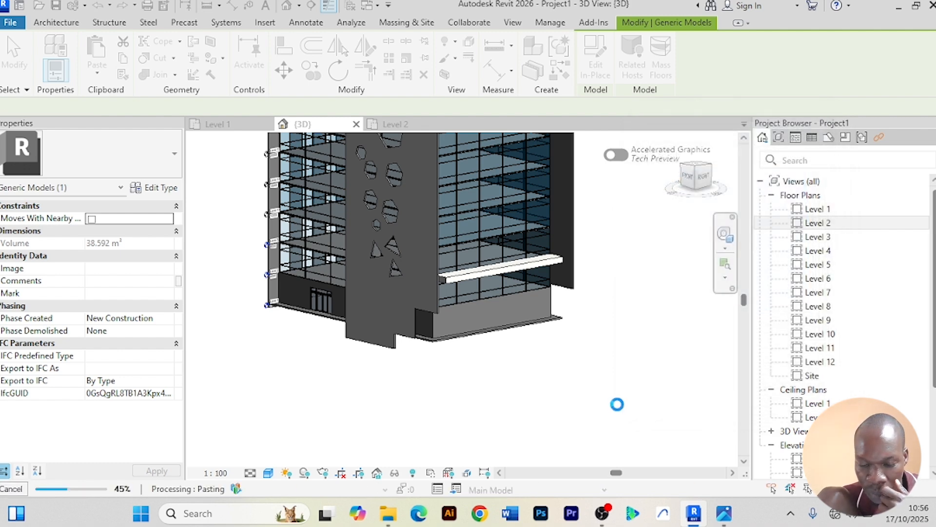
Step: Copy the lowest white floor band and paste it aligned to Levels 3, 4 and 5
{"action": "scroll", "coordinate": [618, 403], "scroll_direction": "down", "scroll_amount": 3}
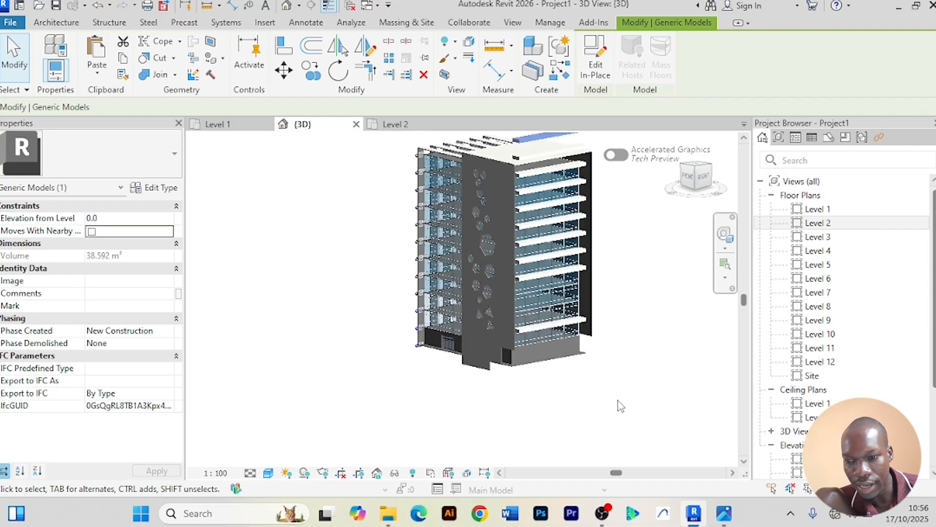
{"action": "middle_click_drag", "start_coordinate": [618, 403], "coordinate": [518, 384]}
{"action": "scroll", "coordinate": [543, 376], "scroll_direction": "up", "scroll_amount": 2}
{"action": "scroll", "coordinate": [483, 277], "scroll_direction": "up", "scroll_amount": 4}
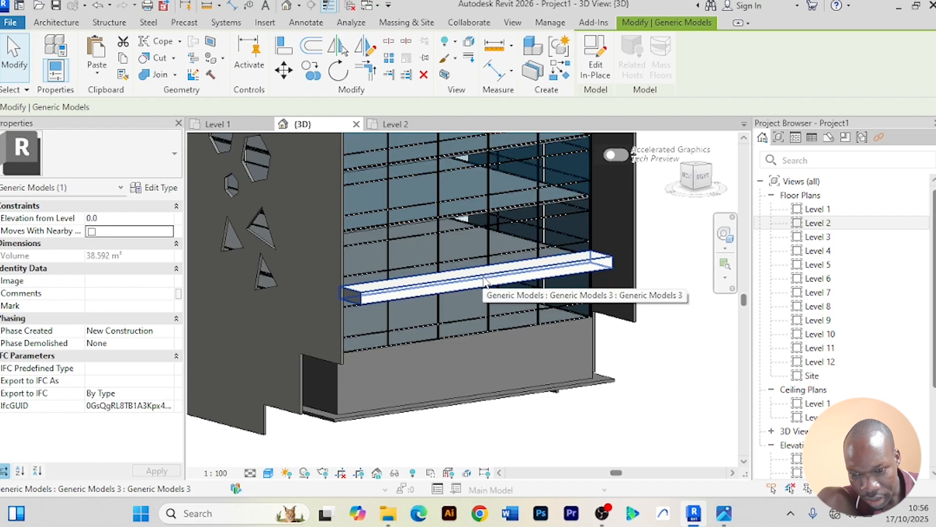
{"action": "left_click", "coordinate": [484, 280]}
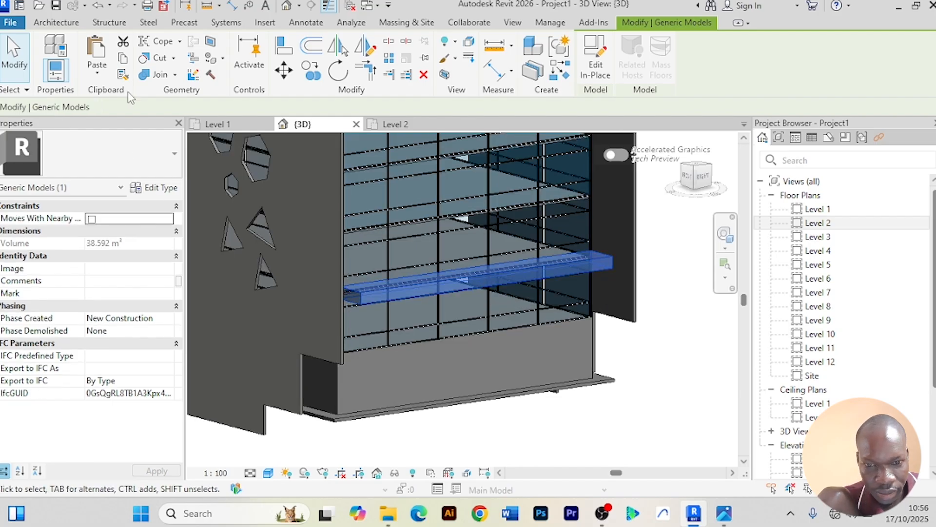
{"action": "left_click", "coordinate": [97, 73]}
{"action": "left_click", "coordinate": [147, 125]}
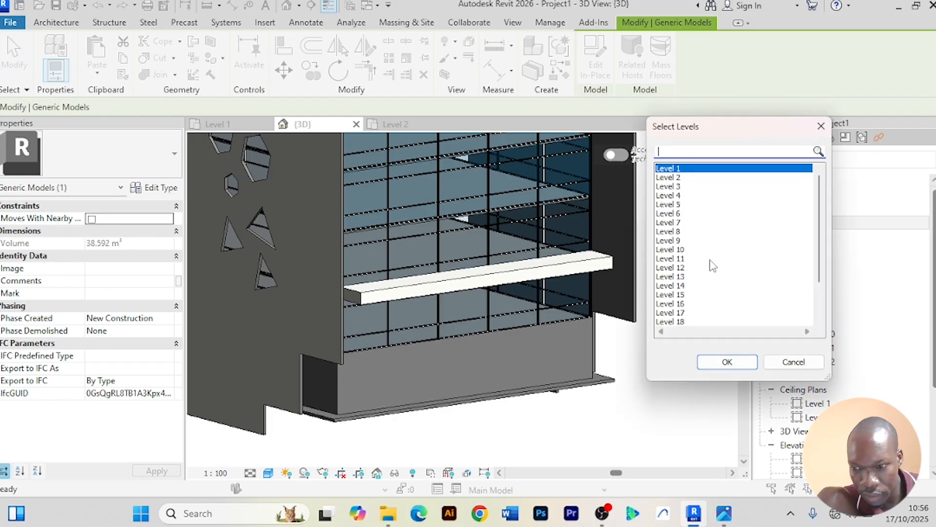
{"action": "left_click", "coordinate": [678, 187]}
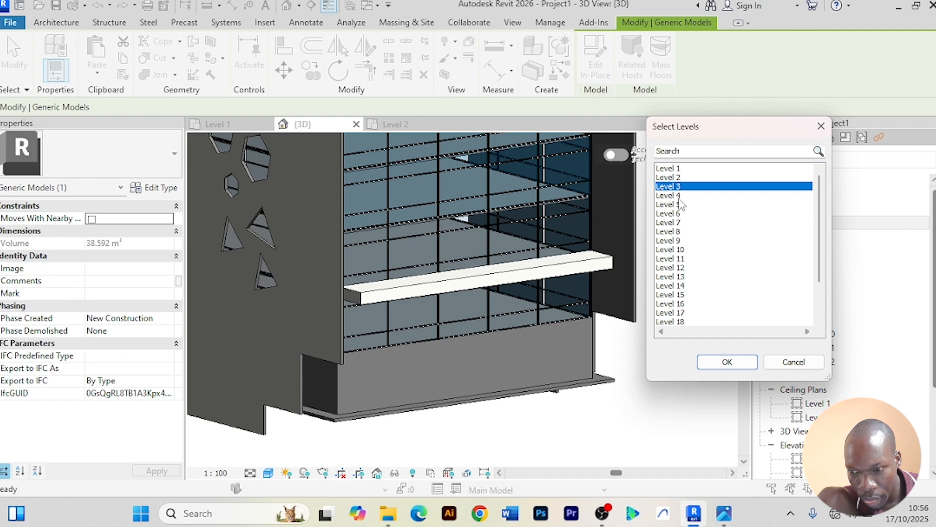
{"action": "left_click", "coordinate": [680, 195], "text": "ctrl"}
{"action": "left_click", "coordinate": [679, 204], "text": "ctrl"}
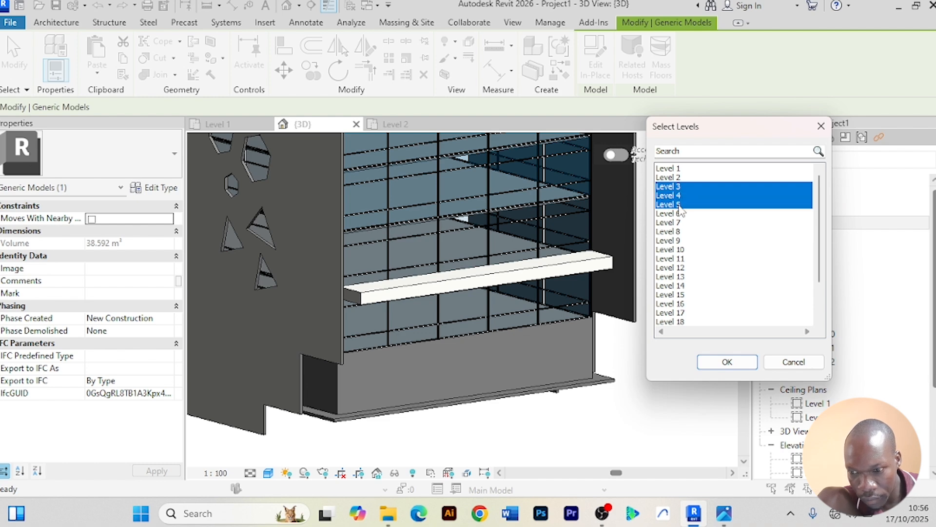
{"action": "left_click", "coordinate": [726, 361]}
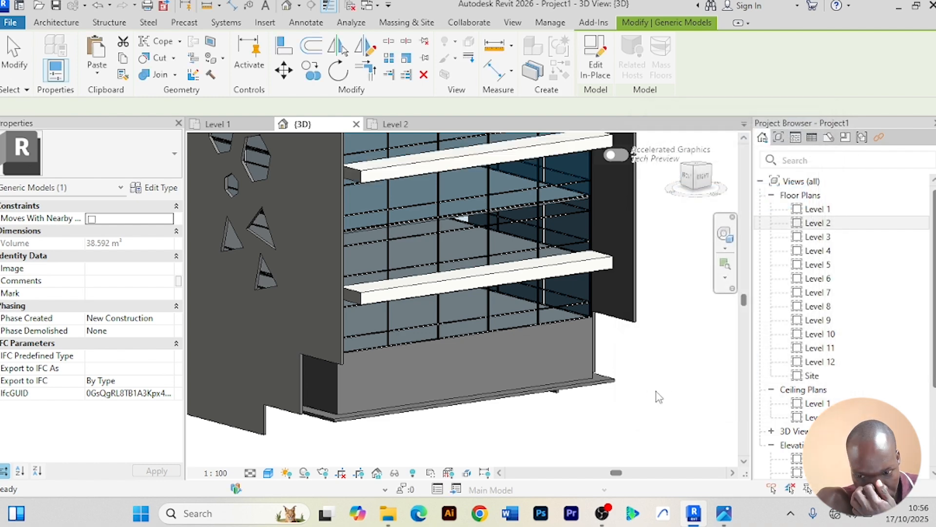
Step: Paste another copy of the lowest white floor band aligned to Level 3 only
{"action": "scroll", "coordinate": [673, 385], "scroll_direction": "down", "scroll_amount": 3}
{"action": "middle_click_drag", "start_coordinate": [679, 384], "coordinate": [657, 387]}
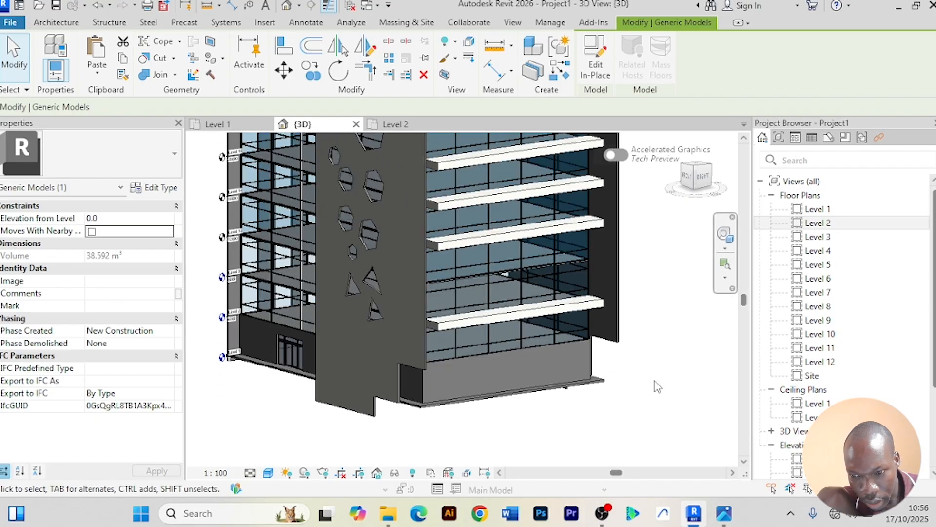
{"action": "scroll", "coordinate": [517, 307], "scroll_direction": "up", "scroll_amount": 2}
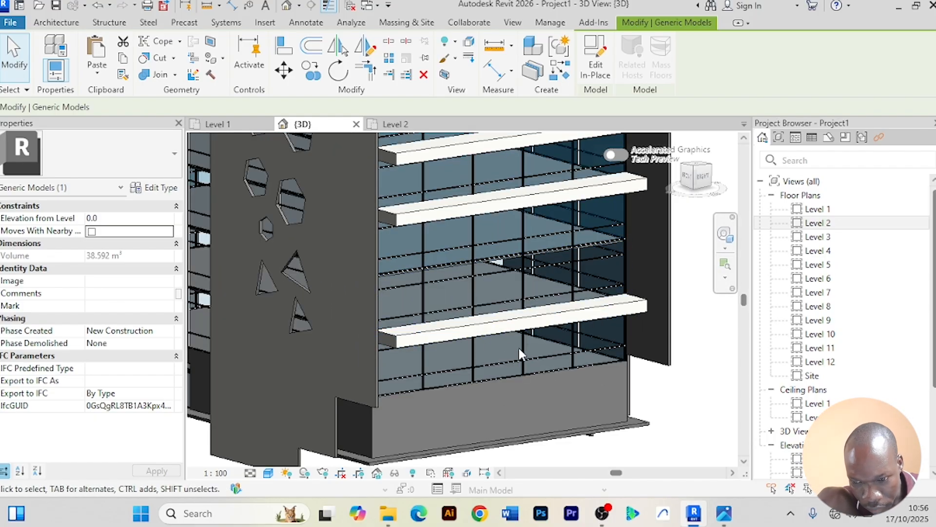
{"action": "middle_click_drag", "start_coordinate": [697, 379], "coordinate": [678, 360], "text": "shift"}
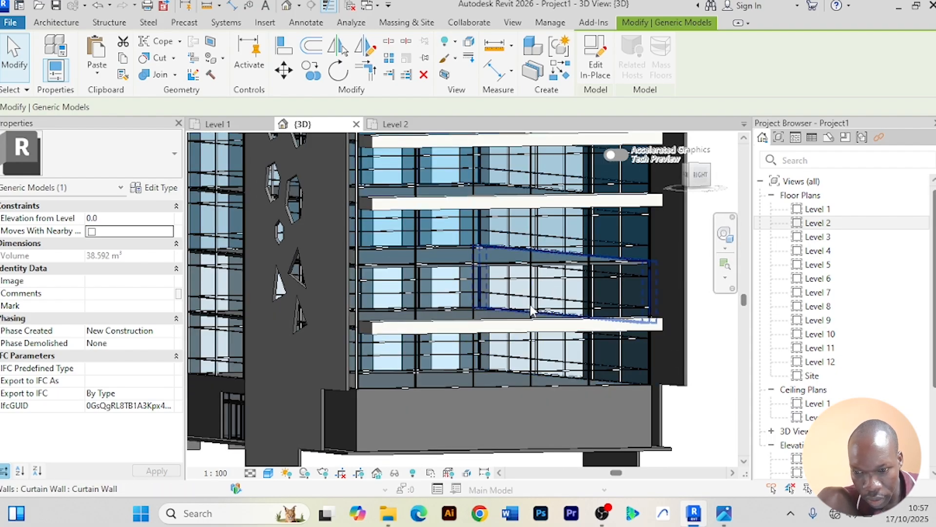
{"action": "left_click", "coordinate": [521, 332]}
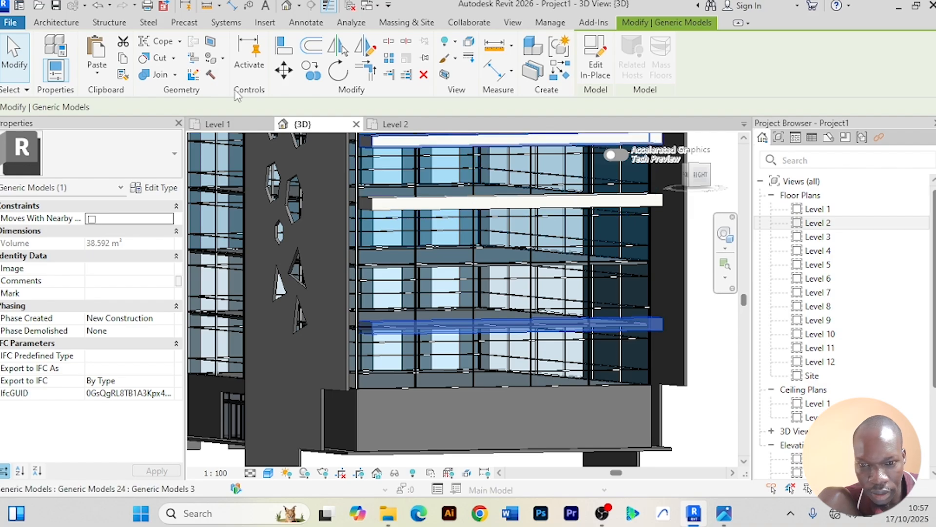
{"action": "left_click", "coordinate": [99, 77]}
{"action": "left_click", "coordinate": [155, 128]}
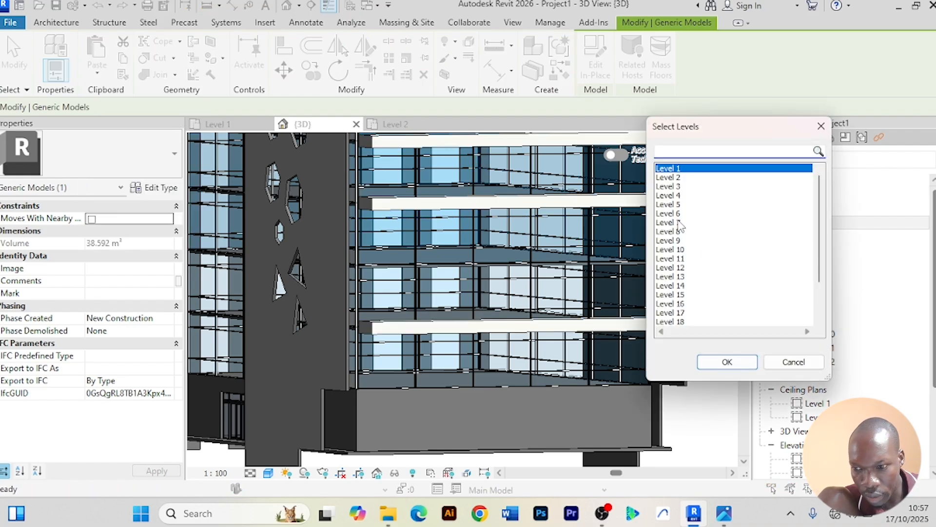
{"action": "left_click", "coordinate": [669, 187]}
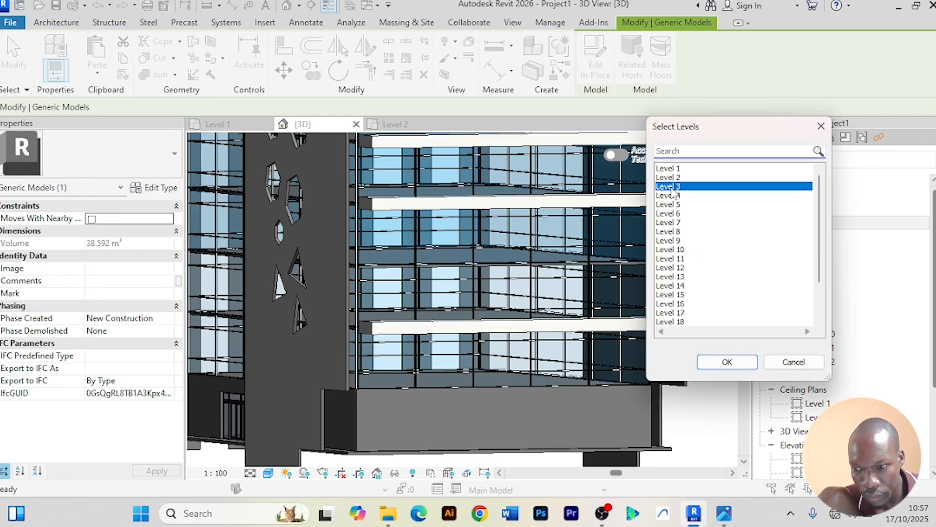
{"action": "left_click", "coordinate": [726, 361]}
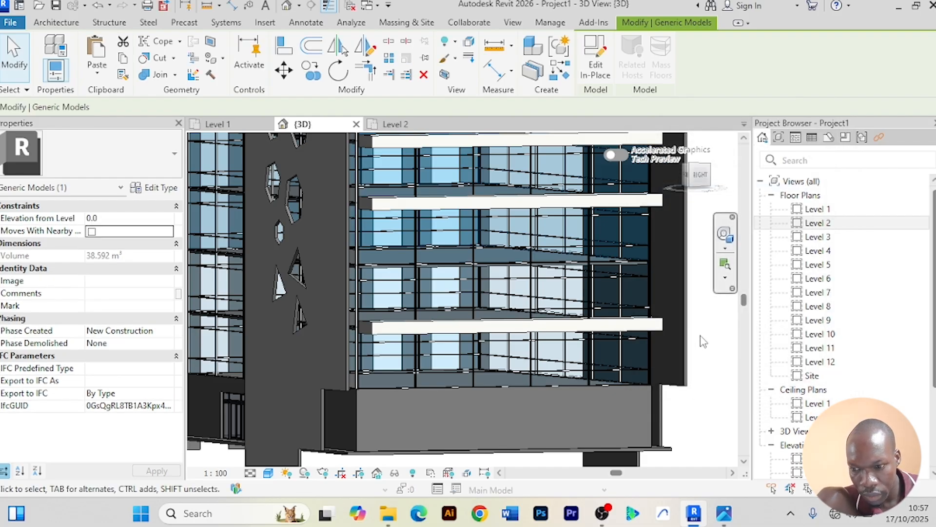
Step: Delete the highest surplus floor band floating above the tower's roof
{"action": "scroll", "coordinate": [702, 342], "scroll_direction": "down", "scroll_amount": 5}
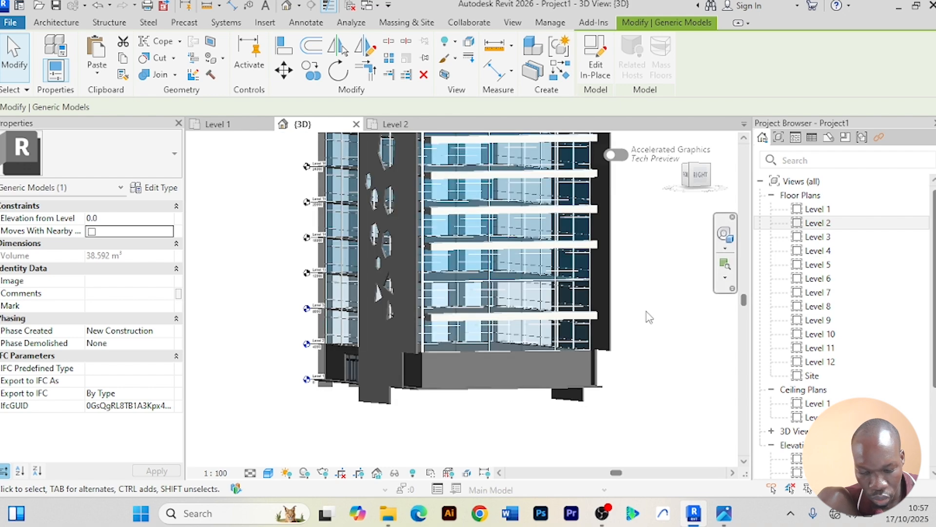
{"action": "mouse_move", "coordinate": [648, 317]}
{"action": "middle_mouse_down", "text": "shift"}
{"action": "mouse_move", "coordinate": [631, 345]}
{"action": "mouse_move", "coordinate": [673, 328]}
{"action": "mouse_move", "coordinate": [650, 335]}
{"action": "mouse_move", "coordinate": [650, 326]}
{"action": "middle_mouse_up", "text": "shift"}
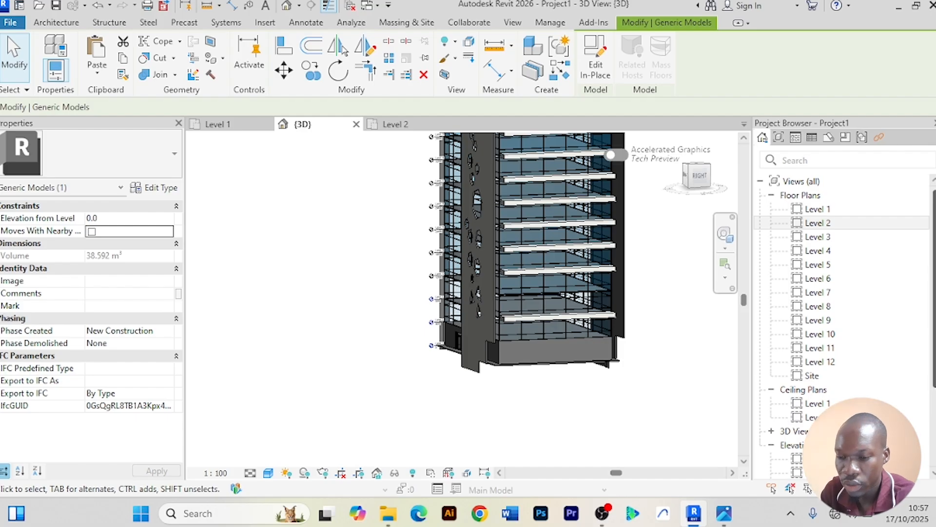
{"action": "scroll", "coordinate": [628, 403], "scroll_direction": "down", "scroll_amount": 2}
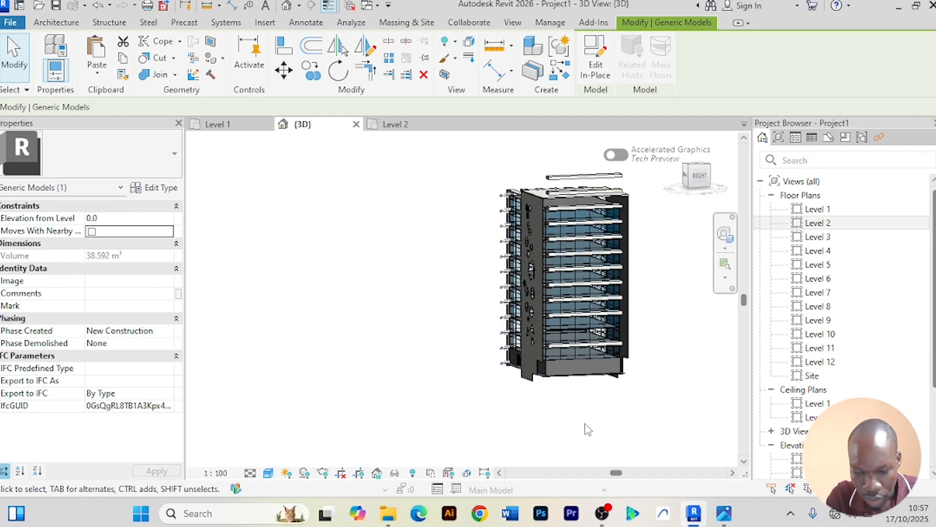
{"action": "middle_click_drag", "start_coordinate": [588, 429], "coordinate": [616, 410], "text": "shift"}
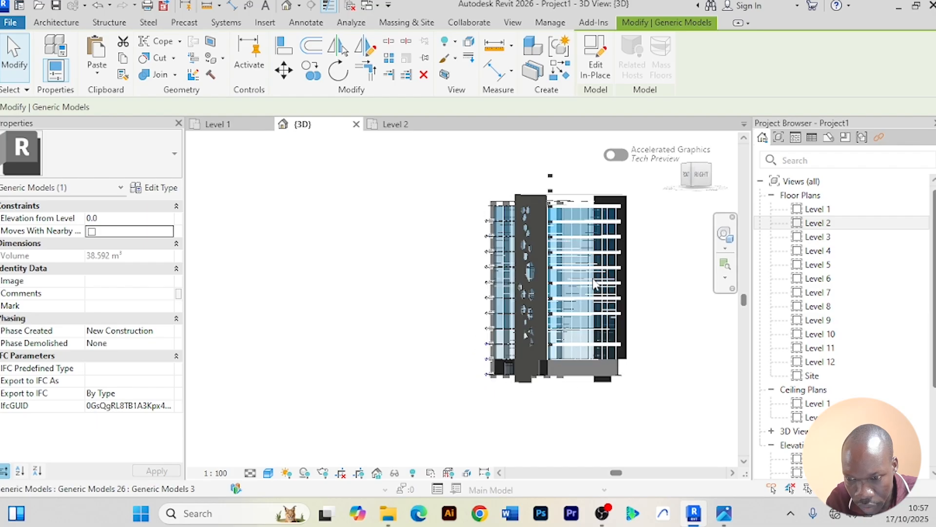
{"action": "scroll", "coordinate": [576, 214], "scroll_direction": "up", "scroll_amount": 4}
{"action": "middle_click_drag", "start_coordinate": [564, 172], "coordinate": [447, 234]}
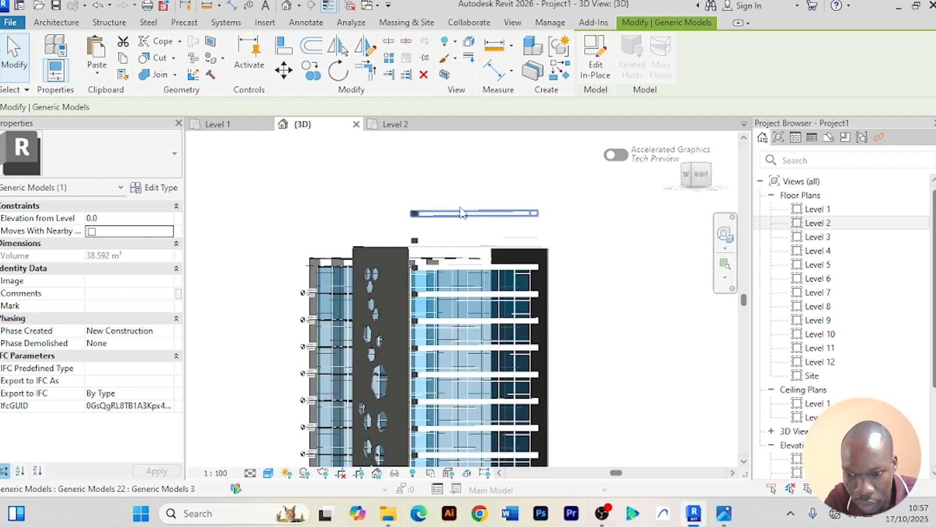
{"action": "key", "text": "Delete"}
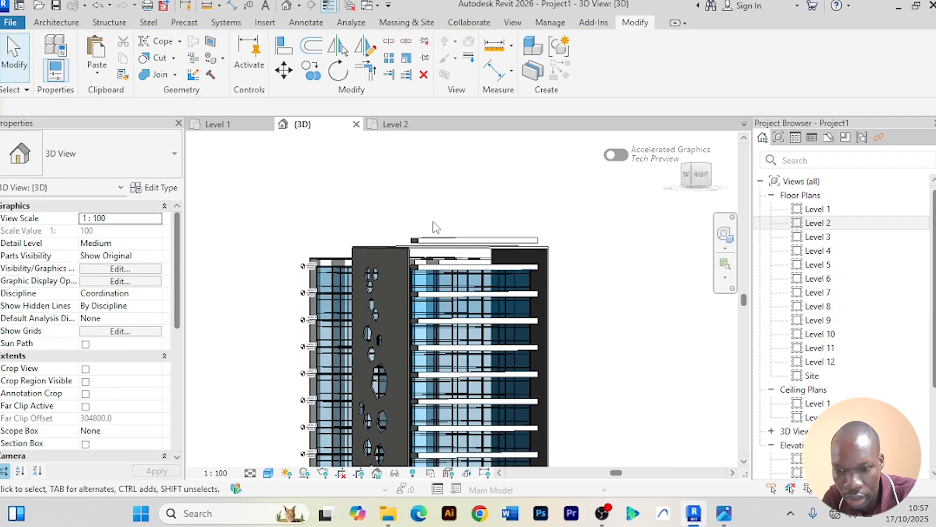
Step: Delete the remaining surplus floor band just above the roof
{"action": "left_click", "coordinate": [435, 248]}
{"action": "left_click", "coordinate": [482, 219]}
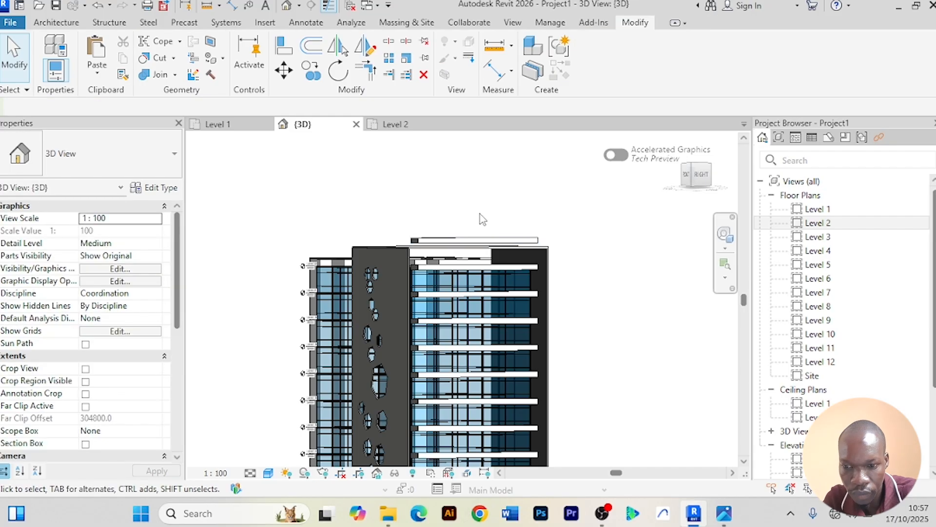
{"action": "left_click", "coordinate": [423, 241]}
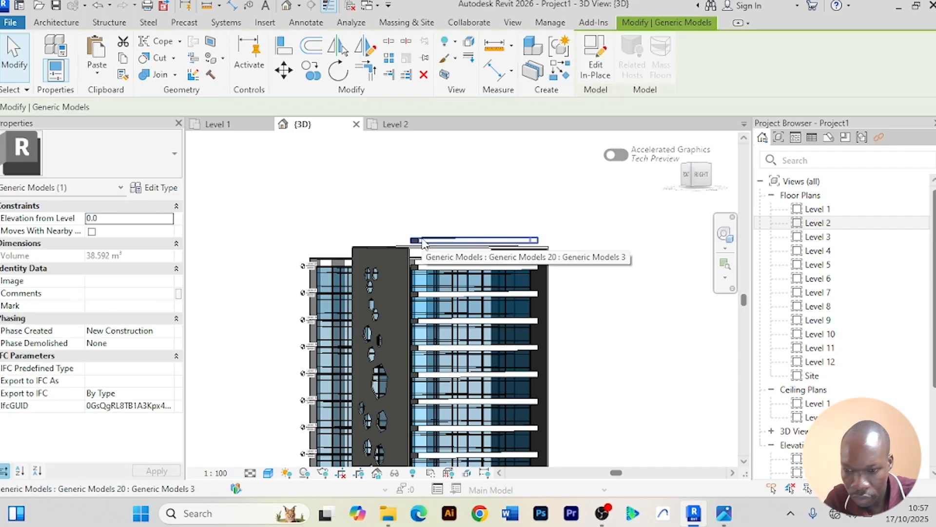
{"action": "left_click", "coordinate": [437, 225]}
{"action": "left_click", "coordinate": [435, 241]}
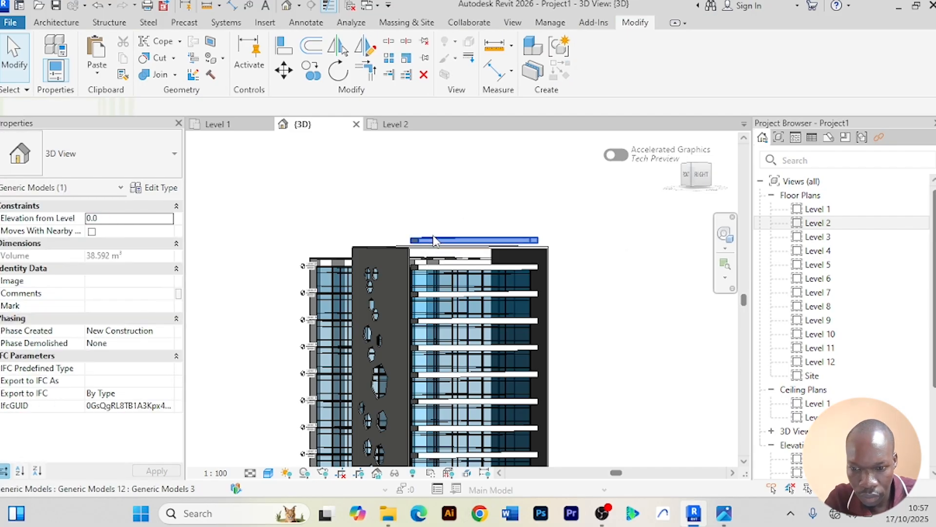
{"action": "key", "text": "Delete"}
Step: Examine the stacked white floor bands on the tower from the front, corner and right side
{"action": "scroll", "coordinate": [485, 214], "scroll_direction": "down", "scroll_amount": 3}
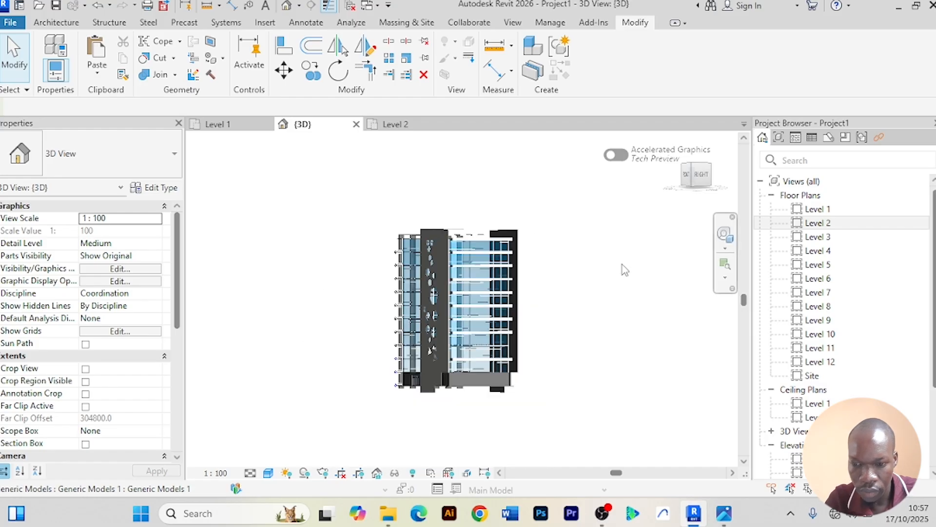
{"action": "middle_click_drag", "start_coordinate": [583, 320], "coordinate": [622, 333], "text": "shift"}
{"action": "scroll", "coordinate": [477, 416], "scroll_direction": "up", "scroll_amount": 3}
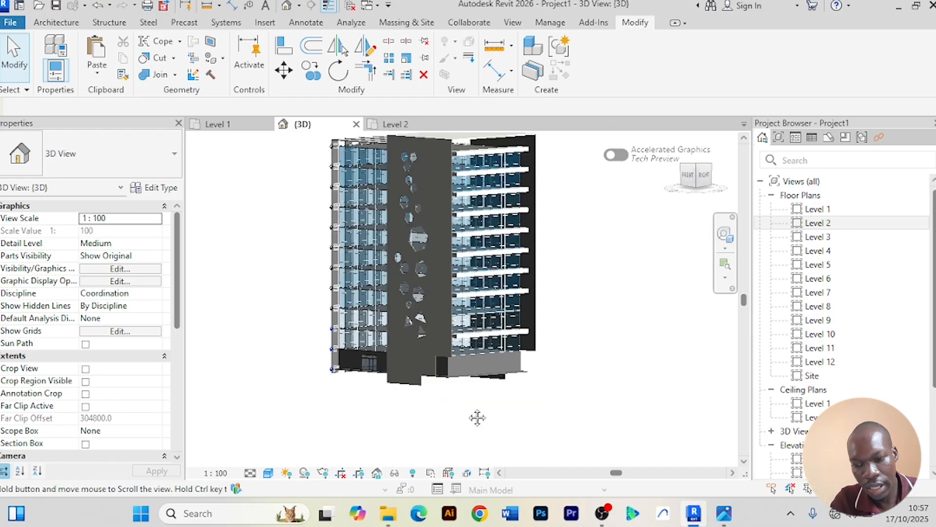
{"action": "scroll", "coordinate": [485, 397], "scroll_direction": "down", "scroll_amount": 2}
{"action": "middle_click_drag", "start_coordinate": [476, 401], "coordinate": [619, 400], "text": "shift"}
{"action": "mouse_move", "coordinate": [406, 426]}
{"action": "middle_mouse_down", "text": "shift"}
{"action": "mouse_move", "coordinate": [508, 422]}
{"action": "mouse_move", "coordinate": [411, 433]}
{"action": "middle_mouse_up", "text": "shift"}
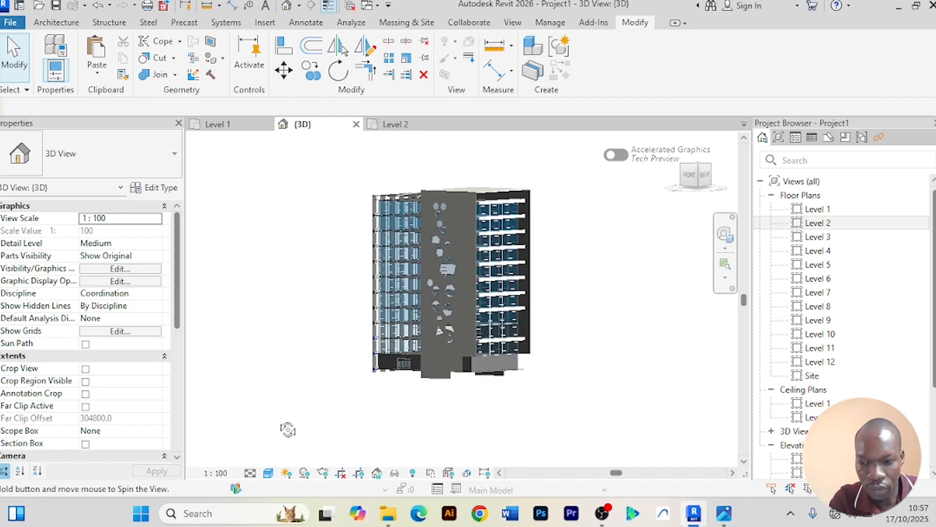
{"action": "scroll", "coordinate": [582, 341], "scroll_direction": "up", "scroll_amount": 1}
{"action": "scroll", "coordinate": [582, 339], "scroll_direction": "down", "scroll_amount": 1}
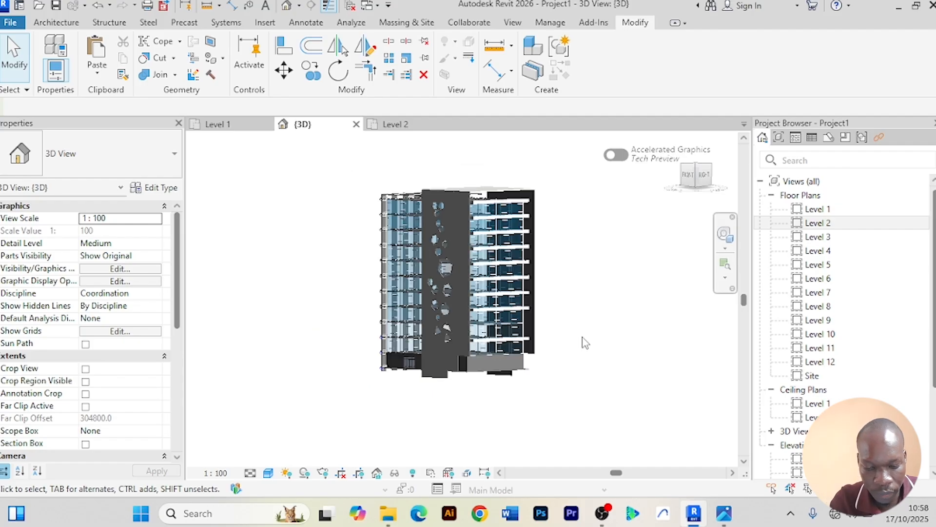
{"action": "middle_click_drag", "start_coordinate": [583, 337], "coordinate": [564, 348], "text": "shift"}
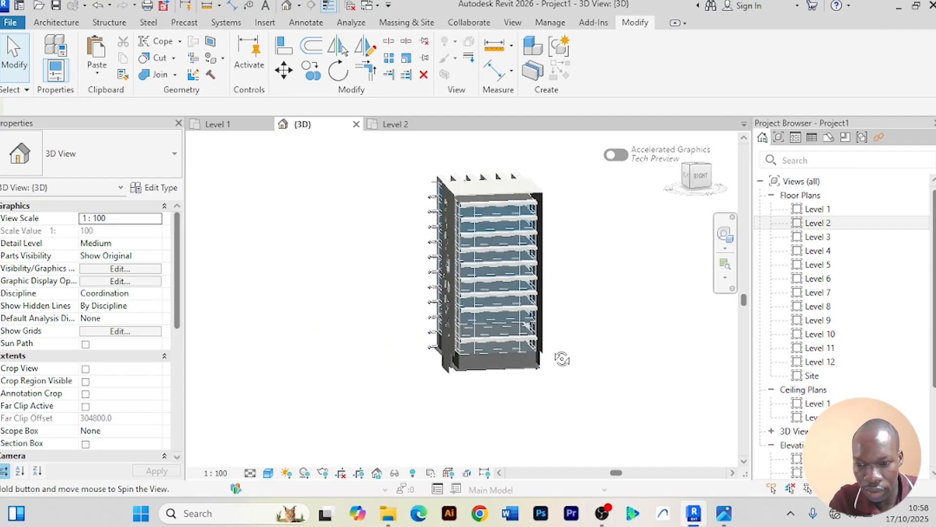
Step: Compare the tower's front and right-side floor bands with the ONWARD KARIKA reference rendering, returning to the Revit model
{"action": "middle_click_drag", "start_coordinate": [598, 332], "coordinate": [601, 331], "text": "shift"}
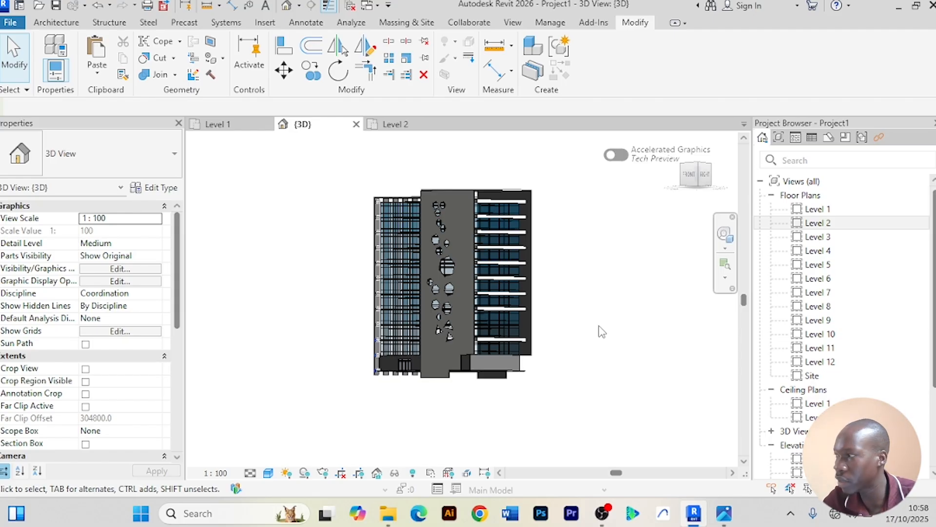
{"action": "middle_click_drag", "start_coordinate": [600, 338], "coordinate": [634, 339], "text": "shift"}
{"action": "scroll", "coordinate": [614, 337], "scroll_direction": "up", "scroll_amount": 3}
{"action": "scroll", "coordinate": [595, 334], "scroll_direction": "down", "scroll_amount": 1}
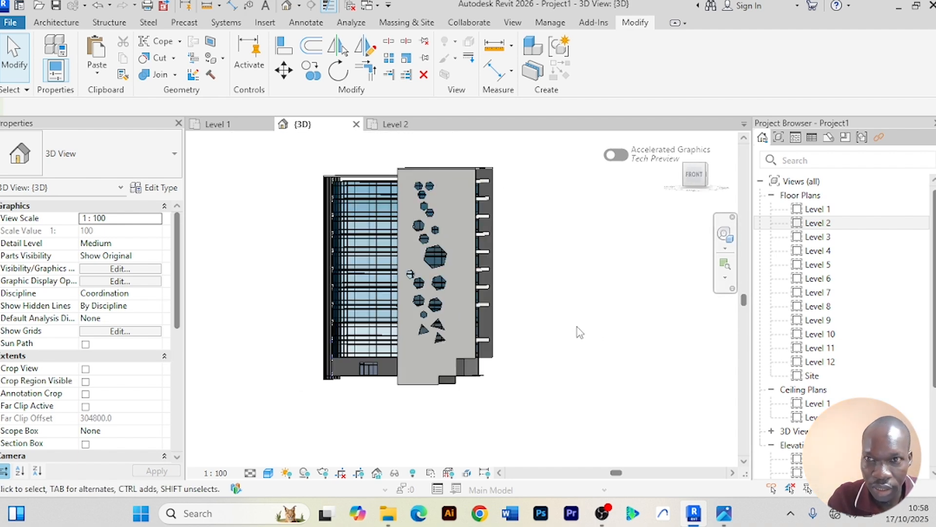
{"action": "middle_click_drag", "start_coordinate": [578, 329], "coordinate": [532, 336], "text": "shift"}
{"action": "key", "text": "alt+Tab"}
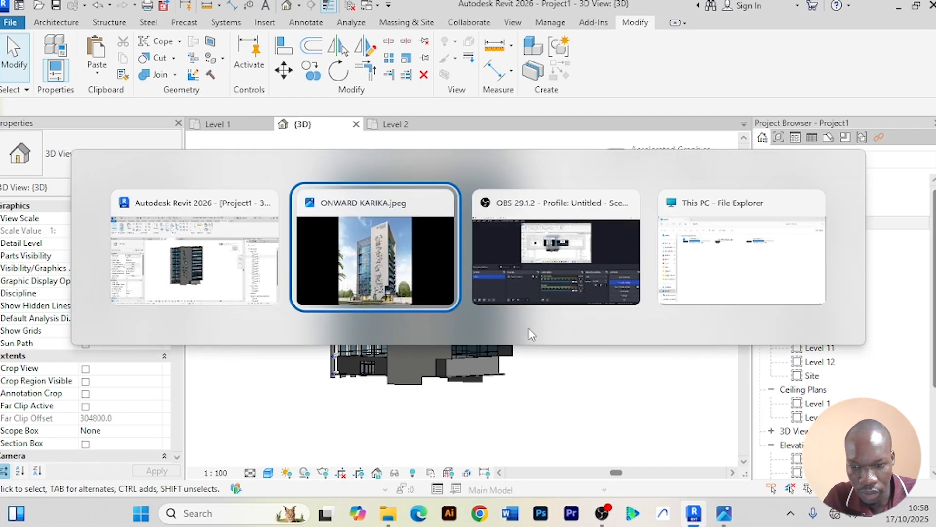
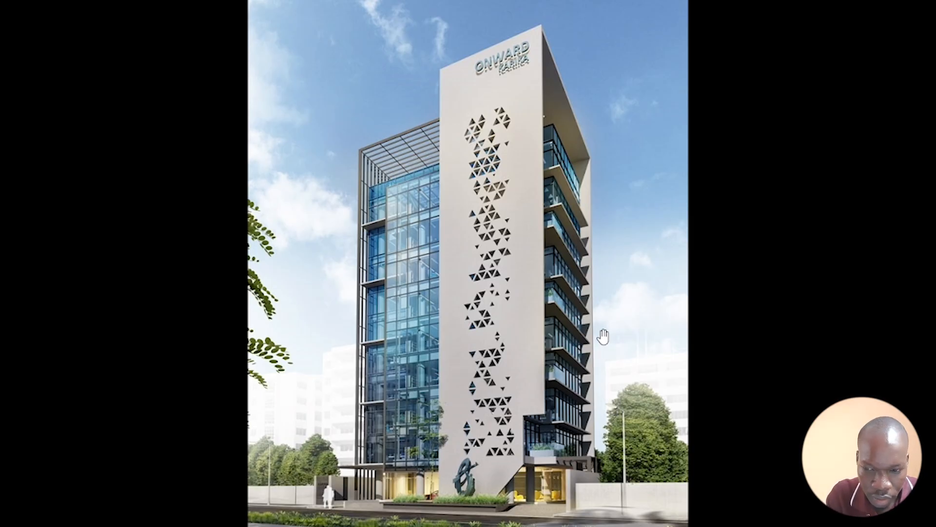
{"action": "key", "text": "alt+Tab"}
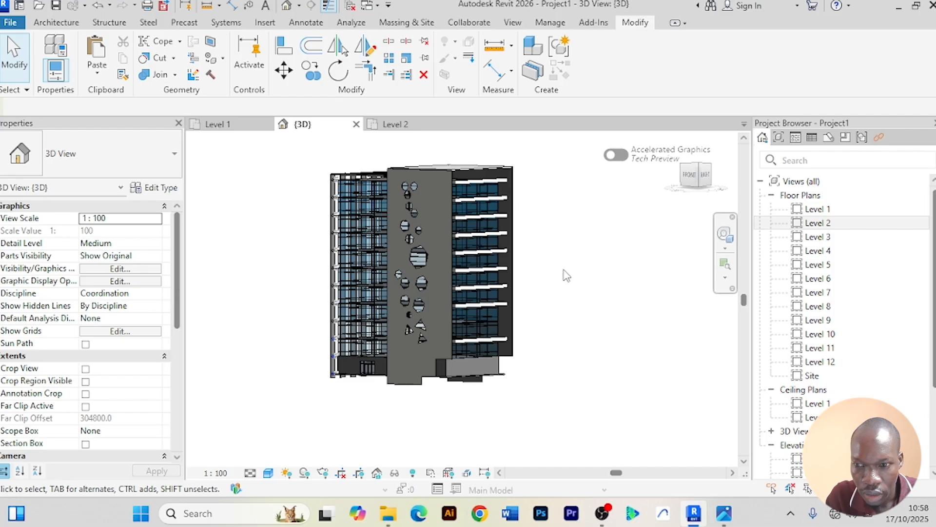
{"action": "left_click", "coordinate": [307, 22]}
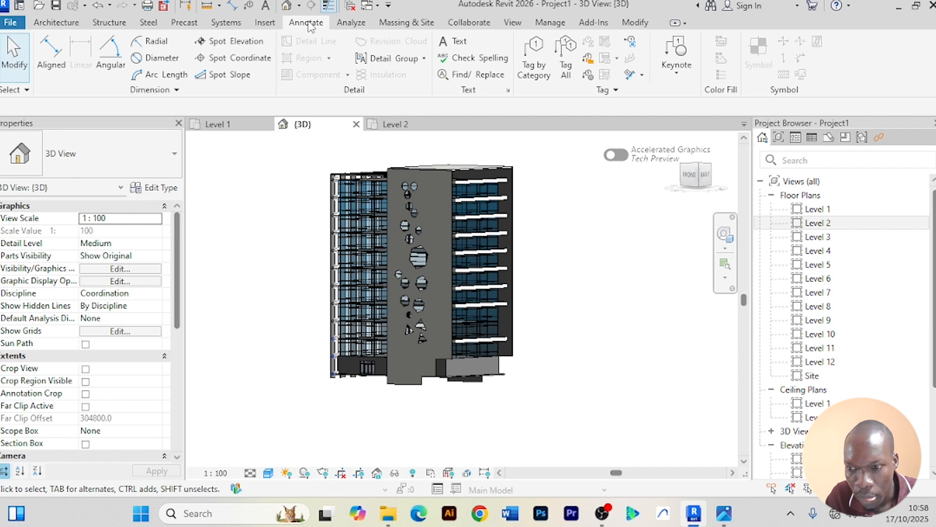
{"action": "left_click", "coordinate": [457, 44]}
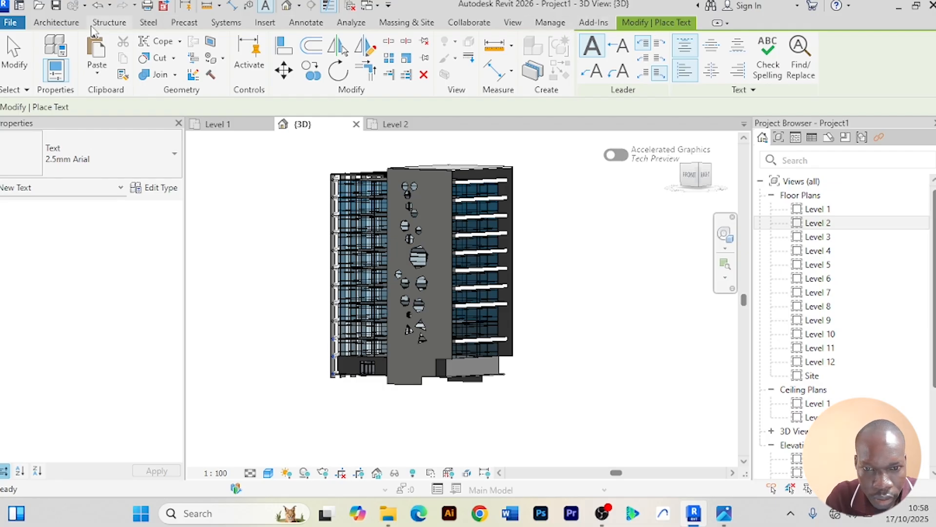
{"action": "left_click", "coordinate": [58, 22]}
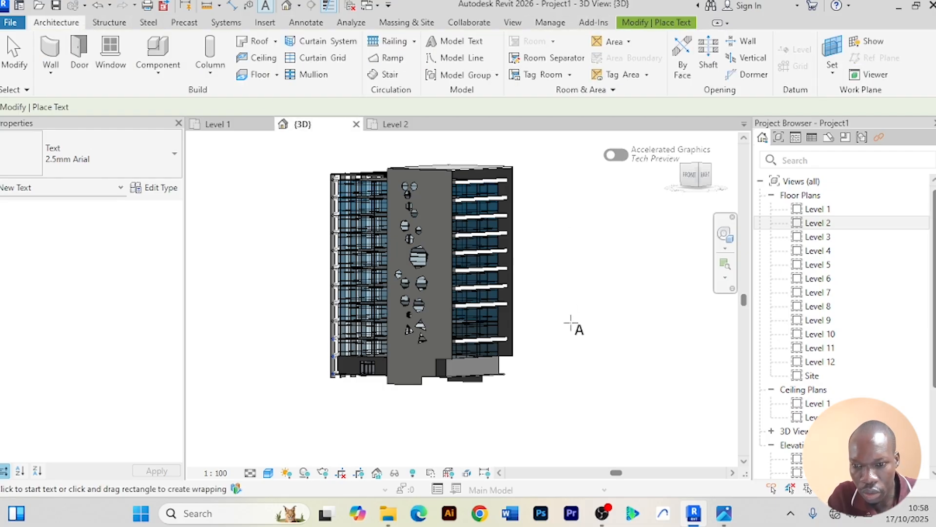
{"action": "scroll", "coordinate": [571, 325], "scroll_direction": "up", "scroll_amount": 3}
{"action": "right_click", "coordinate": [578, 297]}
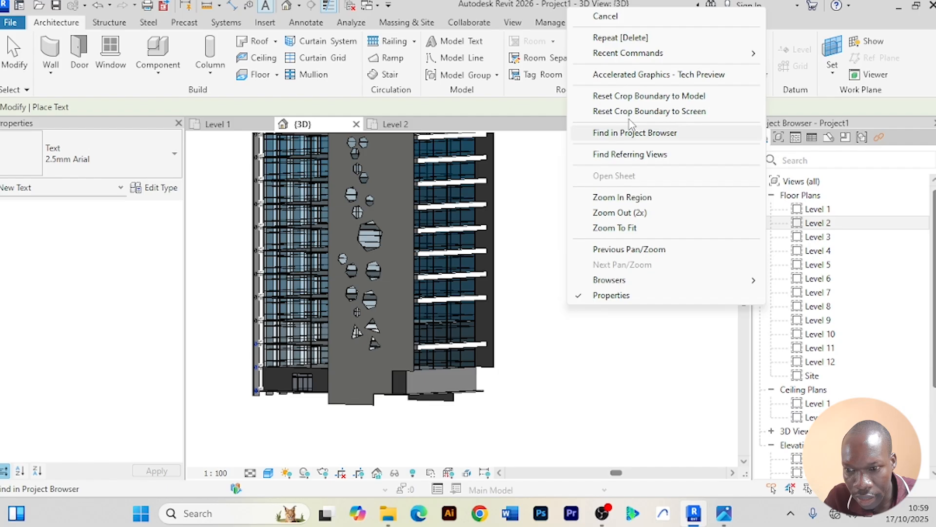
{"action": "left_click", "coordinate": [651, 20]}
{"action": "scroll", "coordinate": [634, 363], "scroll_direction": "down", "scroll_amount": 3}
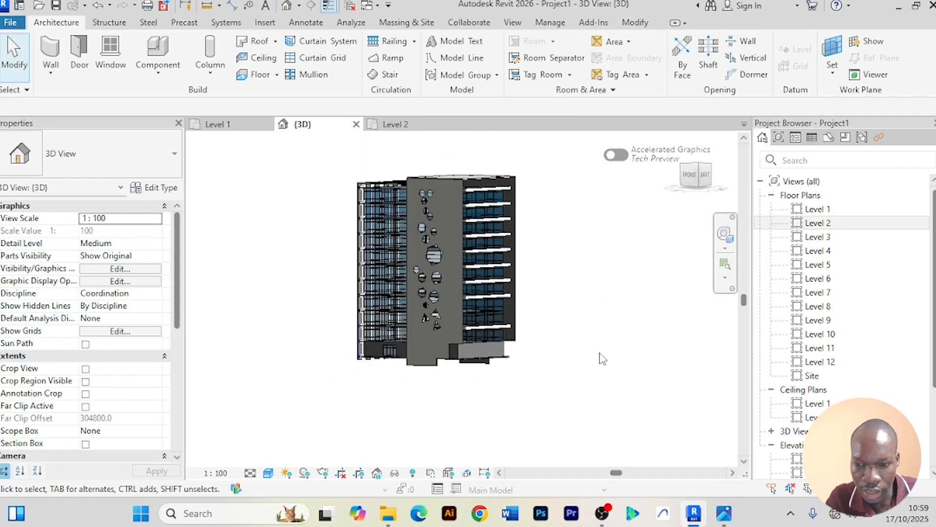
Step: Examine the whole tower from the front, both front corners, below and above, including its roof edge, fins and perforated front wall
{"action": "middle_click_drag", "start_coordinate": [576, 345], "coordinate": [379, 433], "text": "shift"}
{"action": "middle_click_drag", "start_coordinate": [612, 369], "coordinate": [597, 277], "text": "shift"}
{"action": "scroll", "coordinate": [586, 273], "scroll_direction": "up", "scroll_amount": 1}
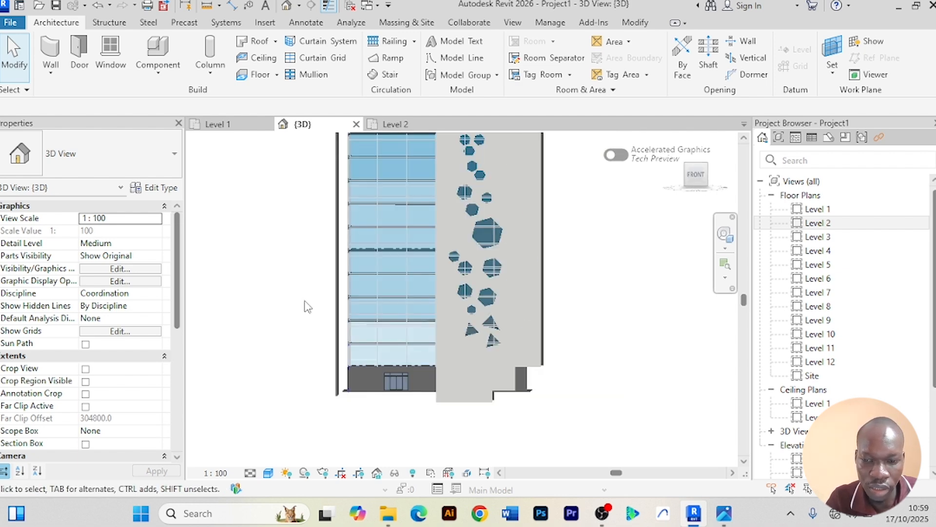
{"action": "middle_click_drag", "start_coordinate": [307, 305], "coordinate": [691, 316], "text": "shift"}
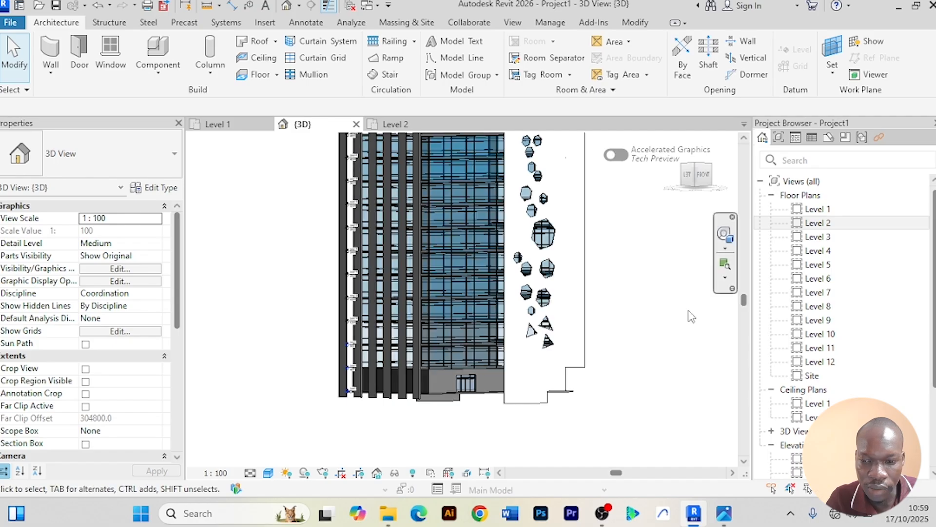
{"action": "middle_click_drag", "start_coordinate": [629, 299], "coordinate": [580, 348], "text": "shift"}
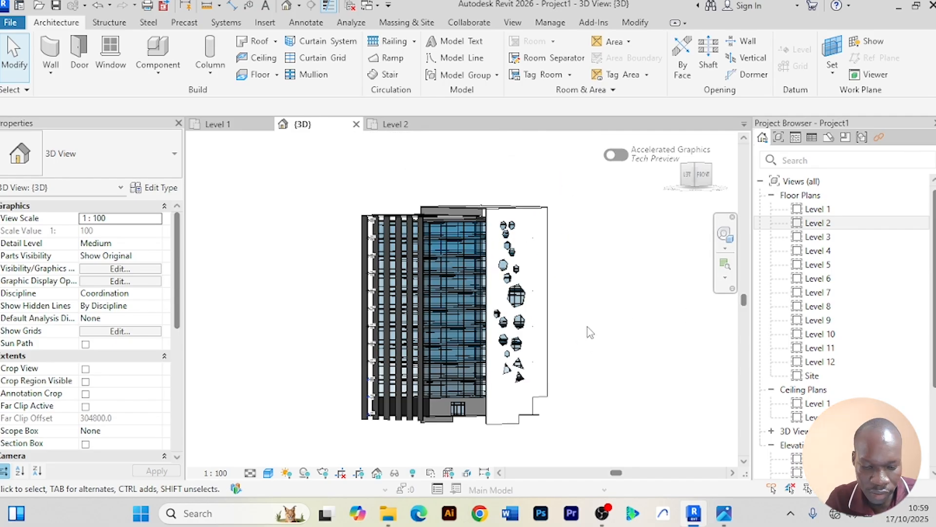
{"action": "scroll", "coordinate": [587, 327], "scroll_direction": "up", "scroll_amount": 2}
{"action": "scroll", "coordinate": [587, 318], "scroll_direction": "down", "scroll_amount": 1}
{"action": "scroll", "coordinate": [593, 316], "scroll_direction": "up", "scroll_amount": 1}
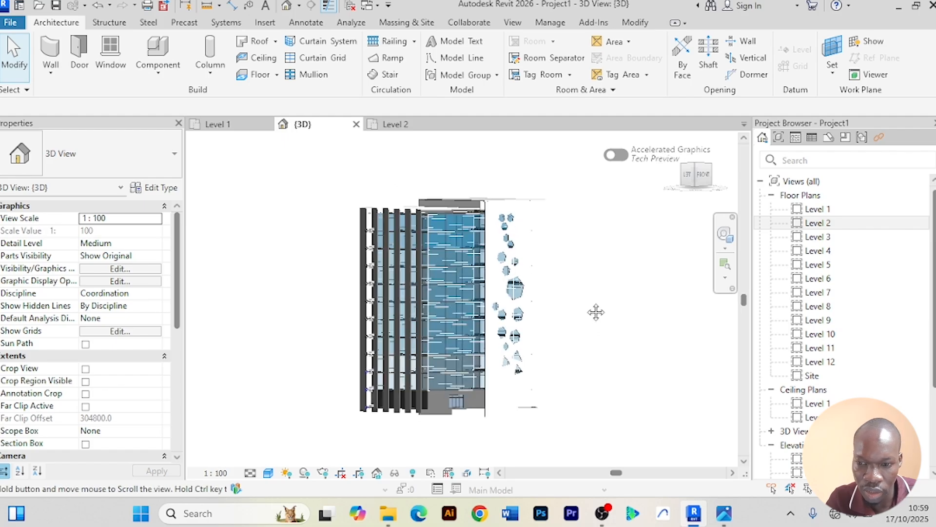
{"action": "scroll", "coordinate": [493, 190], "scroll_direction": "up", "scroll_amount": 2}
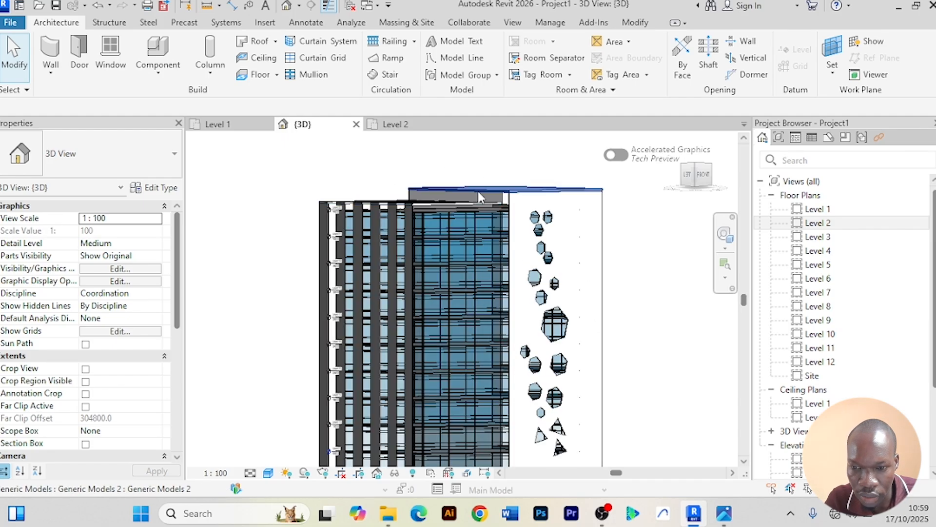
{"action": "scroll", "coordinate": [381, 181], "scroll_direction": "down", "scroll_amount": 3}
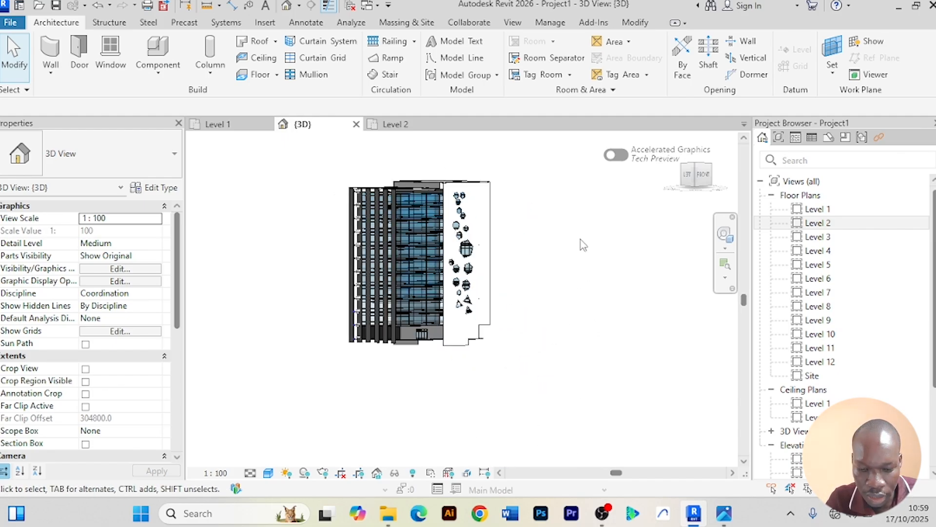
{"action": "middle_click_drag", "start_coordinate": [586, 252], "coordinate": [446, 250], "text": "shift"}
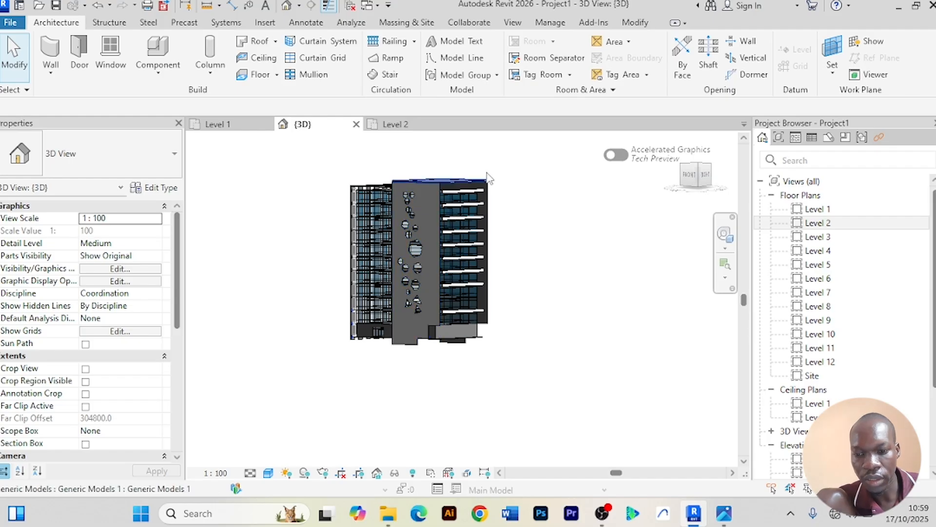
{"action": "scroll", "coordinate": [416, 279], "scroll_direction": "up", "scroll_amount": 3}
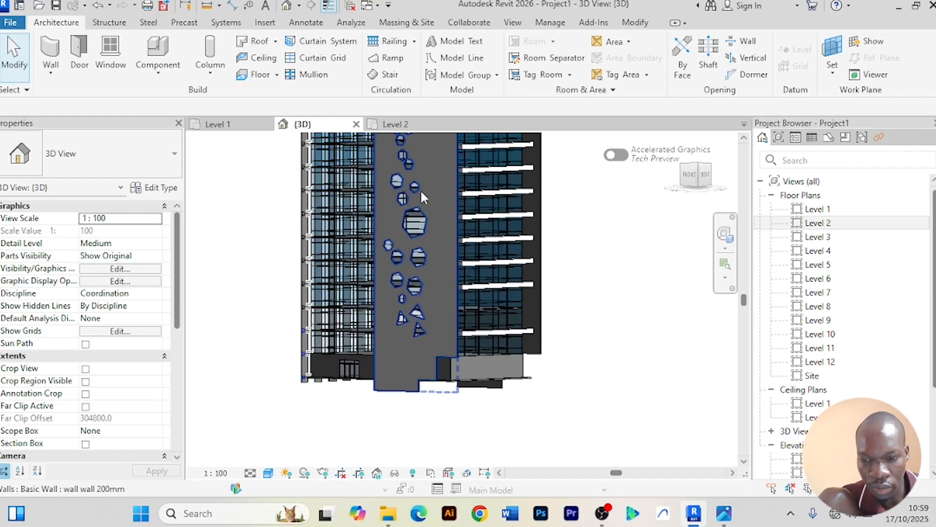
{"action": "scroll", "coordinate": [438, 238], "scroll_direction": "down", "scroll_amount": 5}
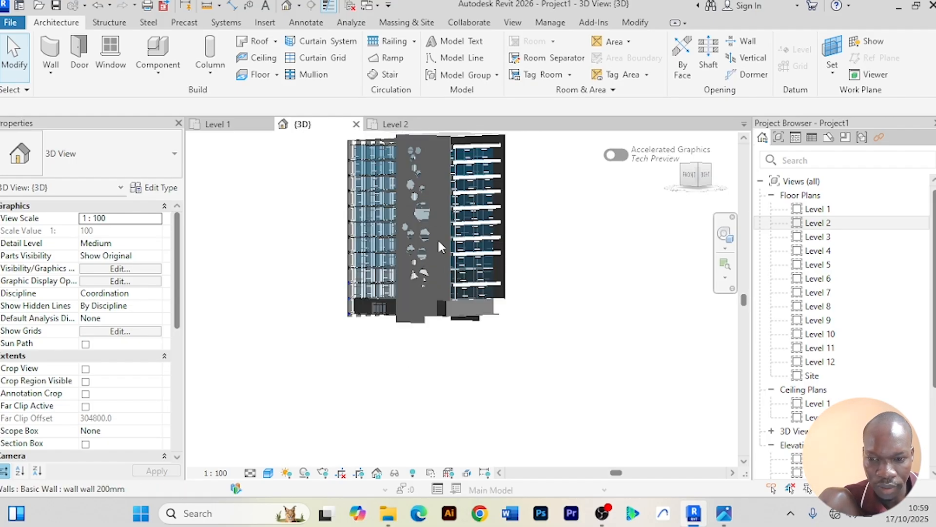
{"action": "middle_click_drag", "start_coordinate": [443, 388], "coordinate": [494, 357], "text": "shift"}
{"action": "scroll", "coordinate": [458, 193], "scroll_direction": "up", "scroll_amount": 3}
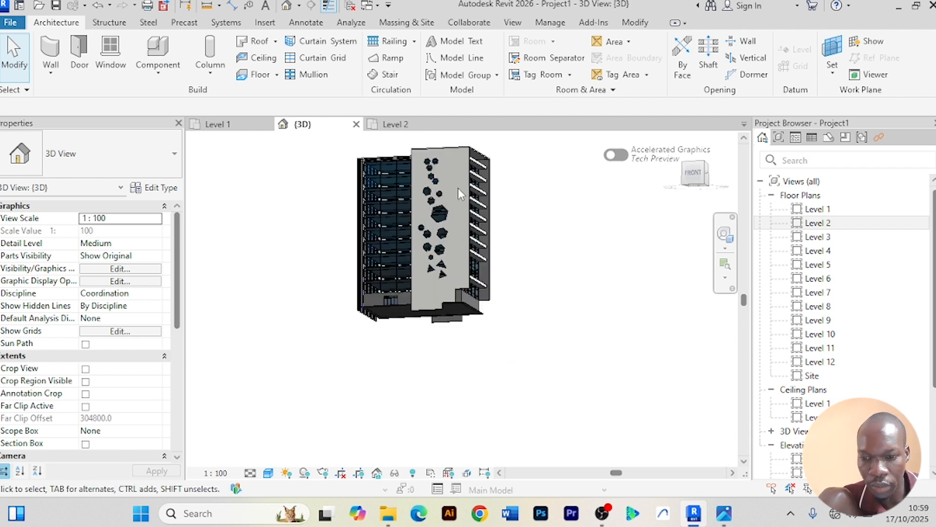
{"action": "middle_click_drag", "start_coordinate": [457, 191], "coordinate": [595, 297], "text": "shift"}
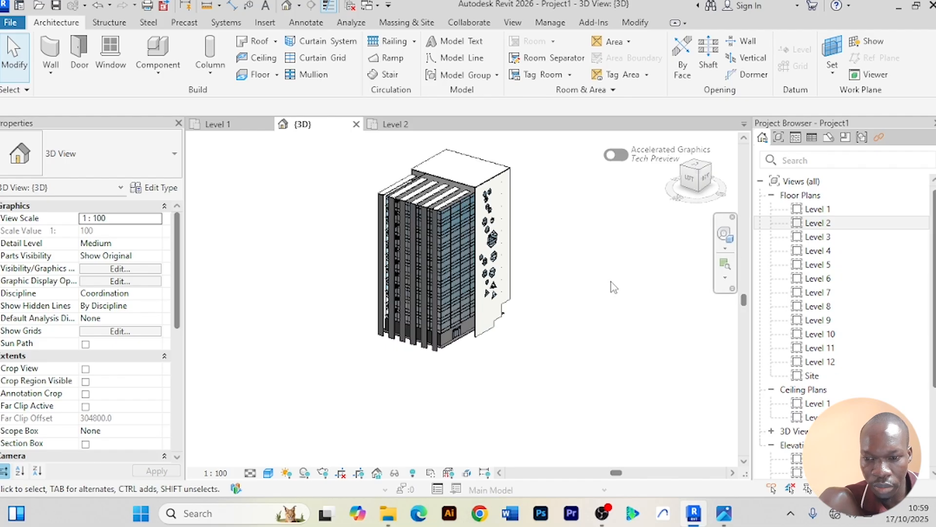
{"action": "scroll", "coordinate": [572, 284], "scroll_direction": "up", "scroll_amount": 2}
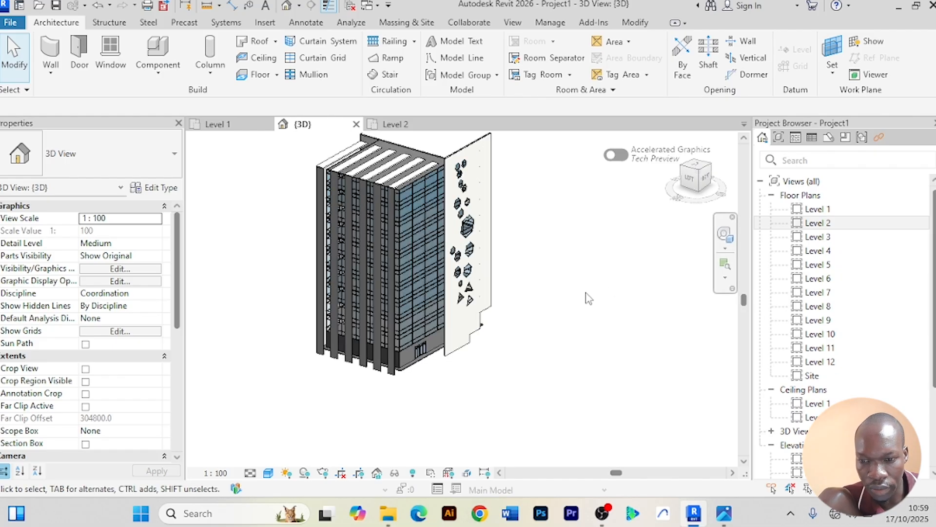